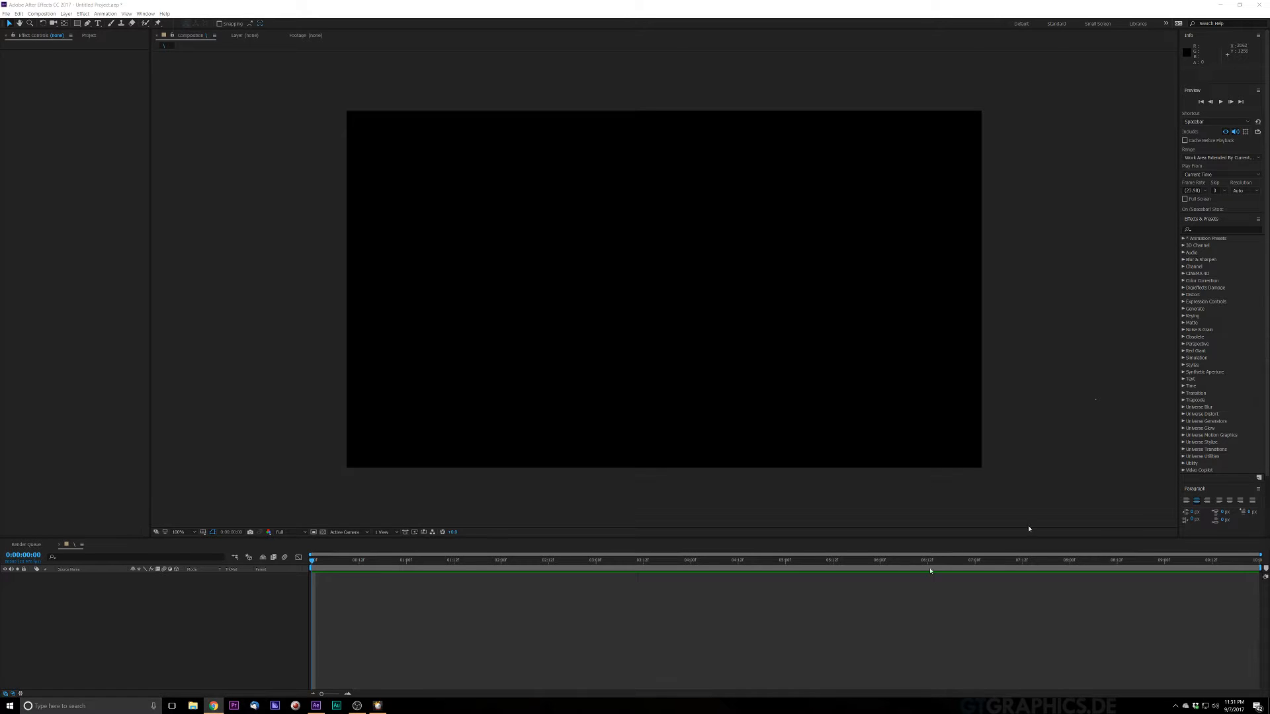
click(57, 5)
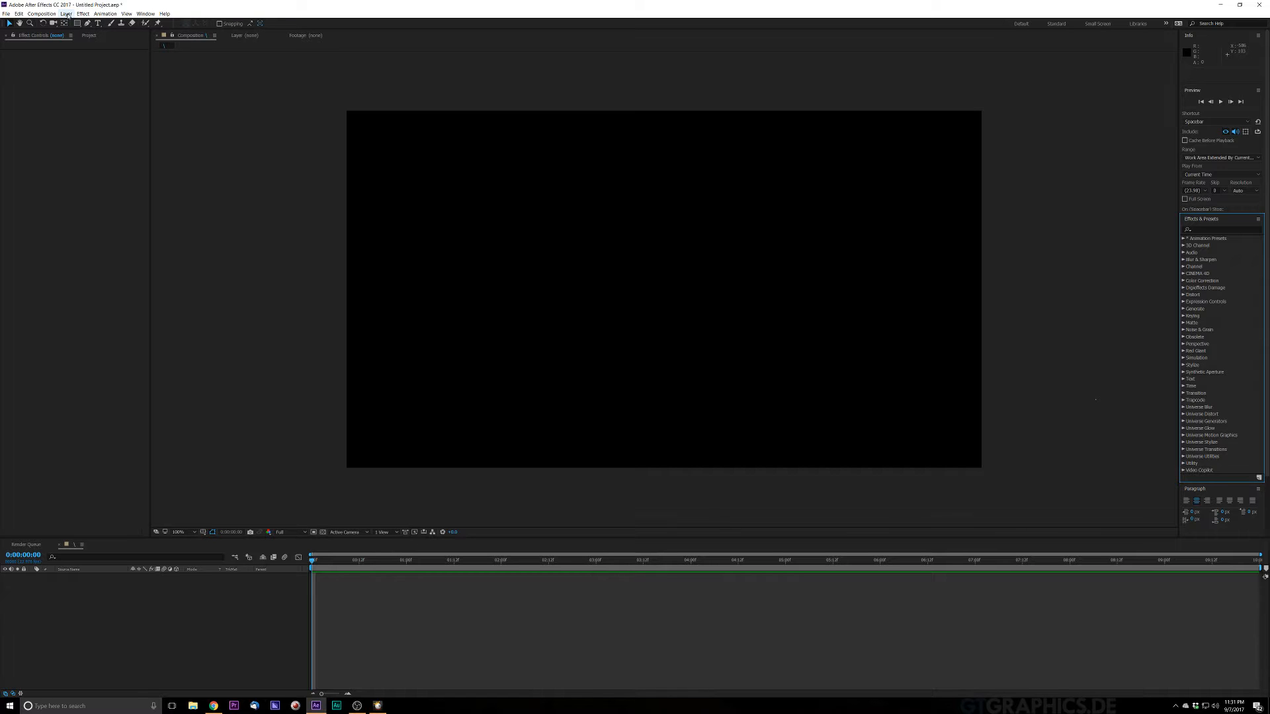
click(69, 15)
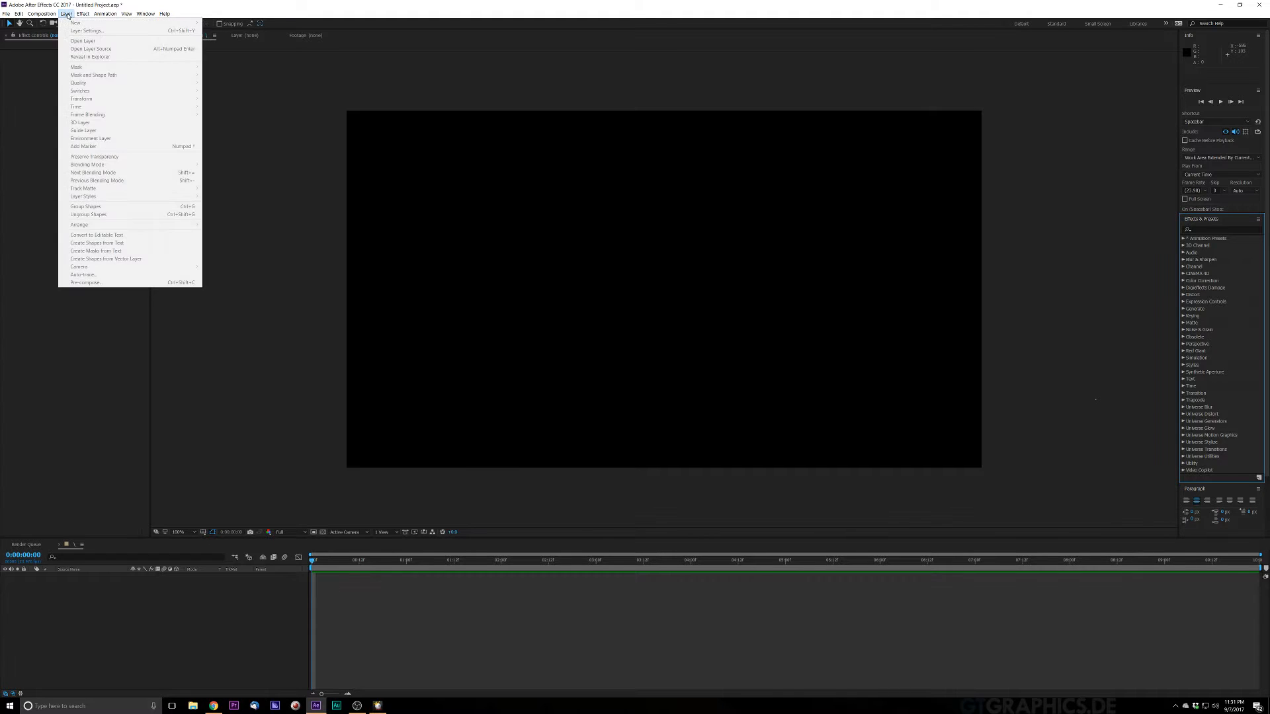
click(68, 15)
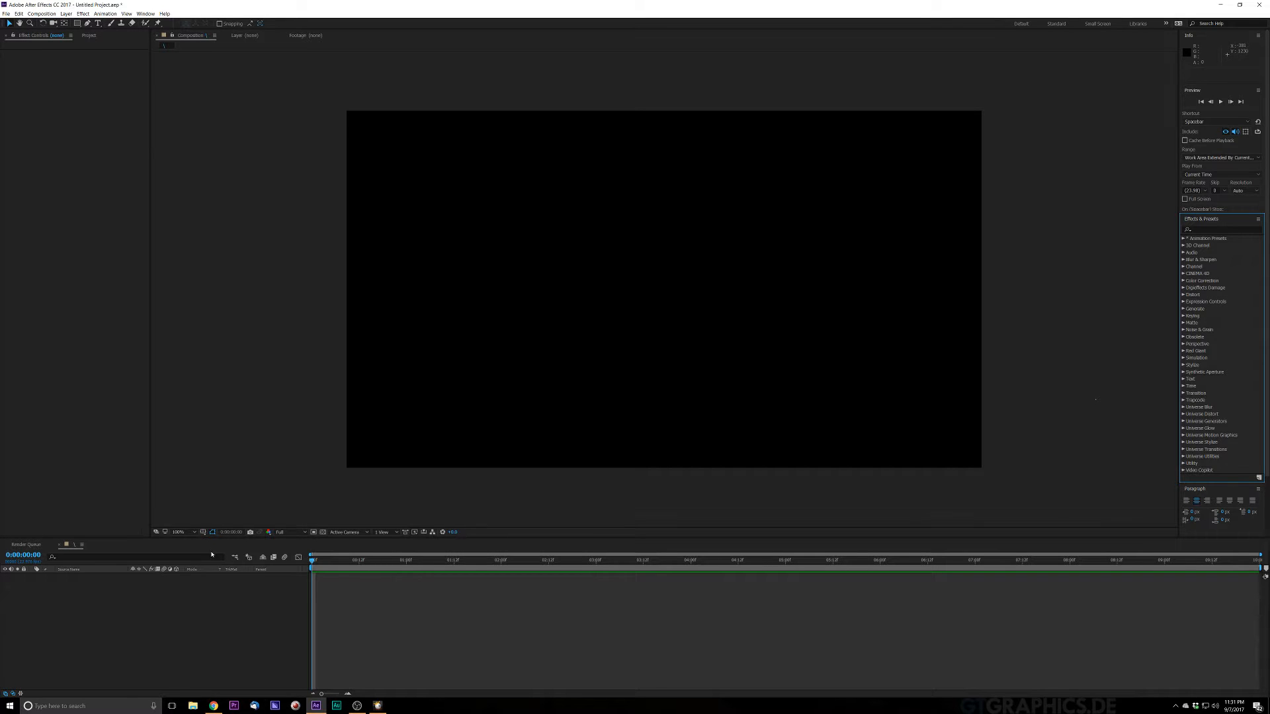
Create a new solid layer named MIR in the composition
click(285, 639)
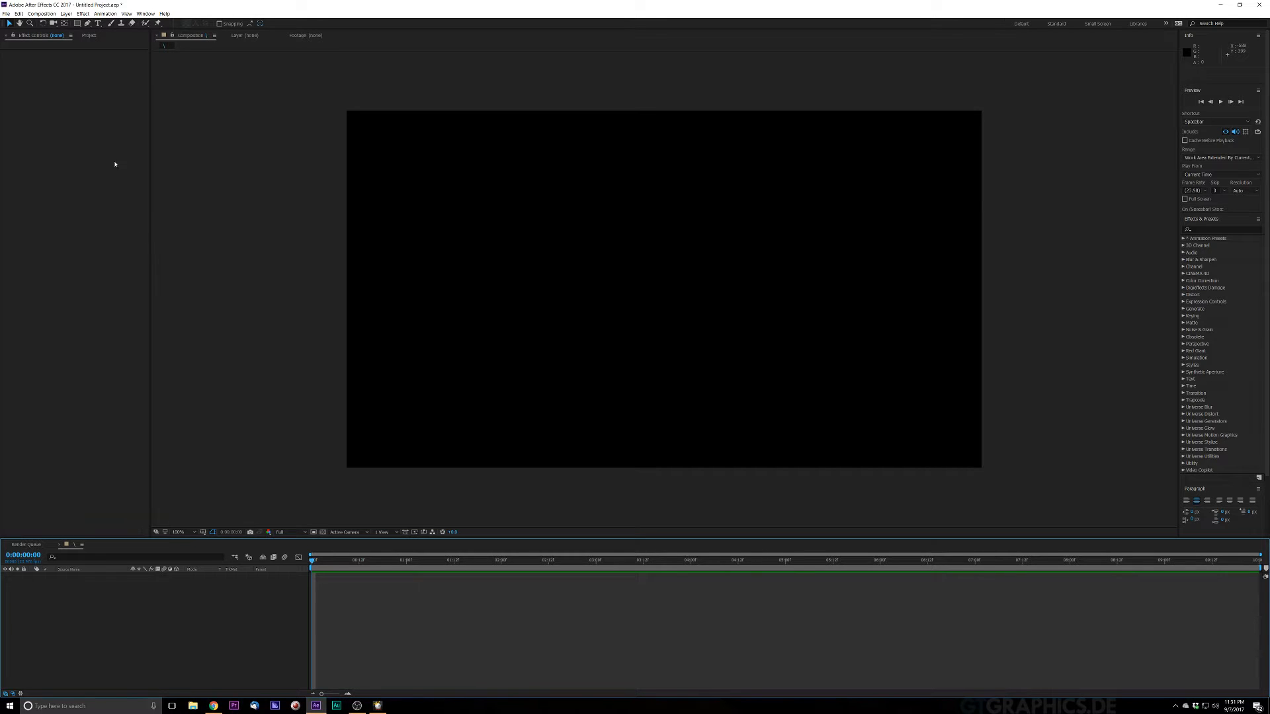
click(41, 13)
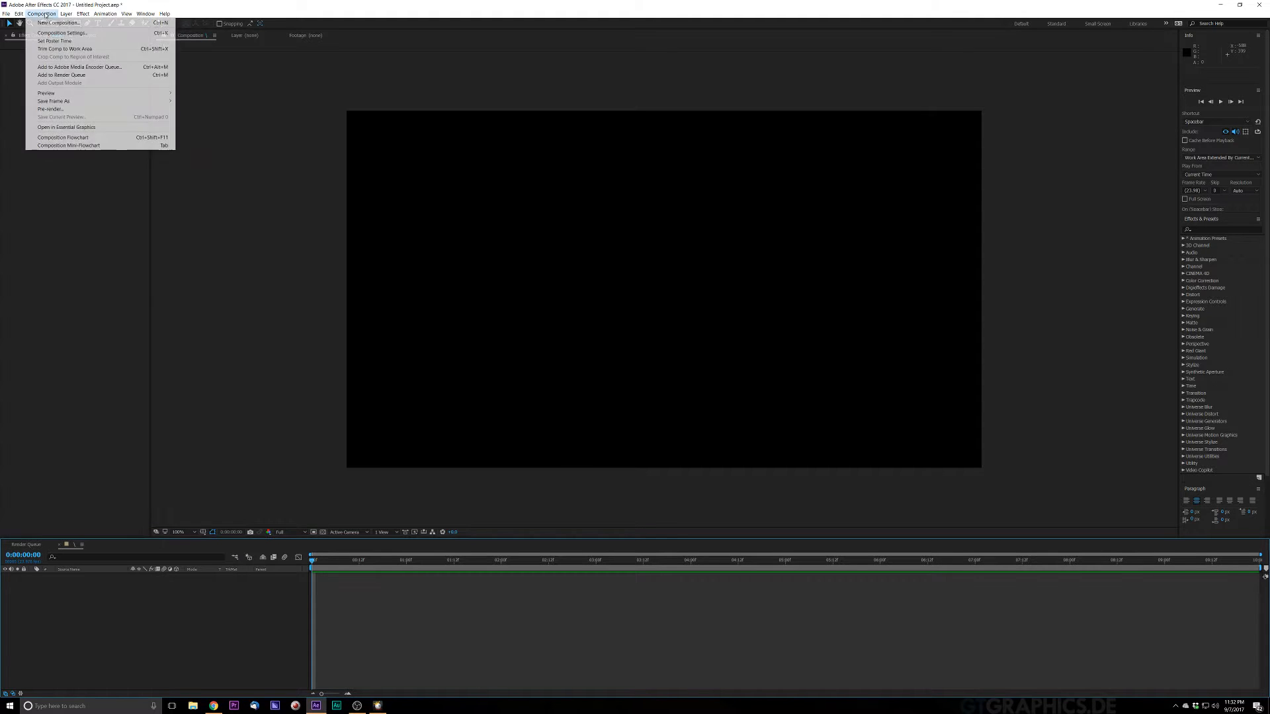
mouse_move(66, 13)
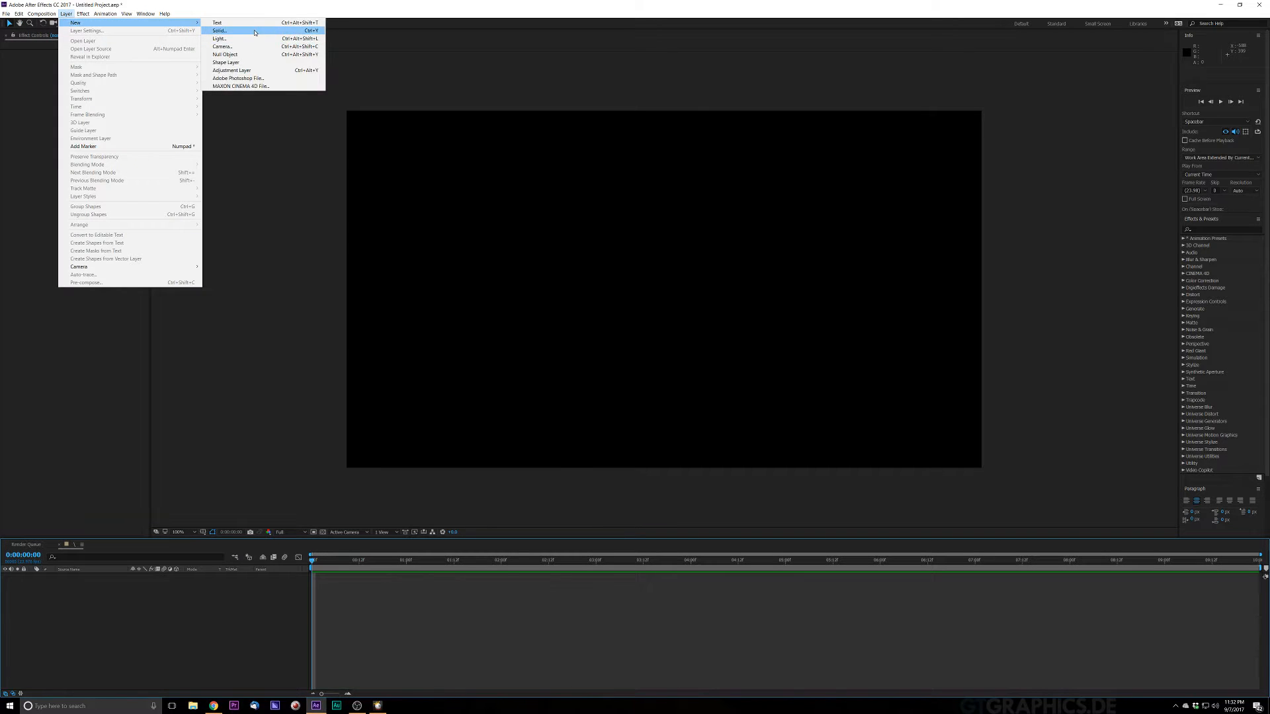
click(225, 31)
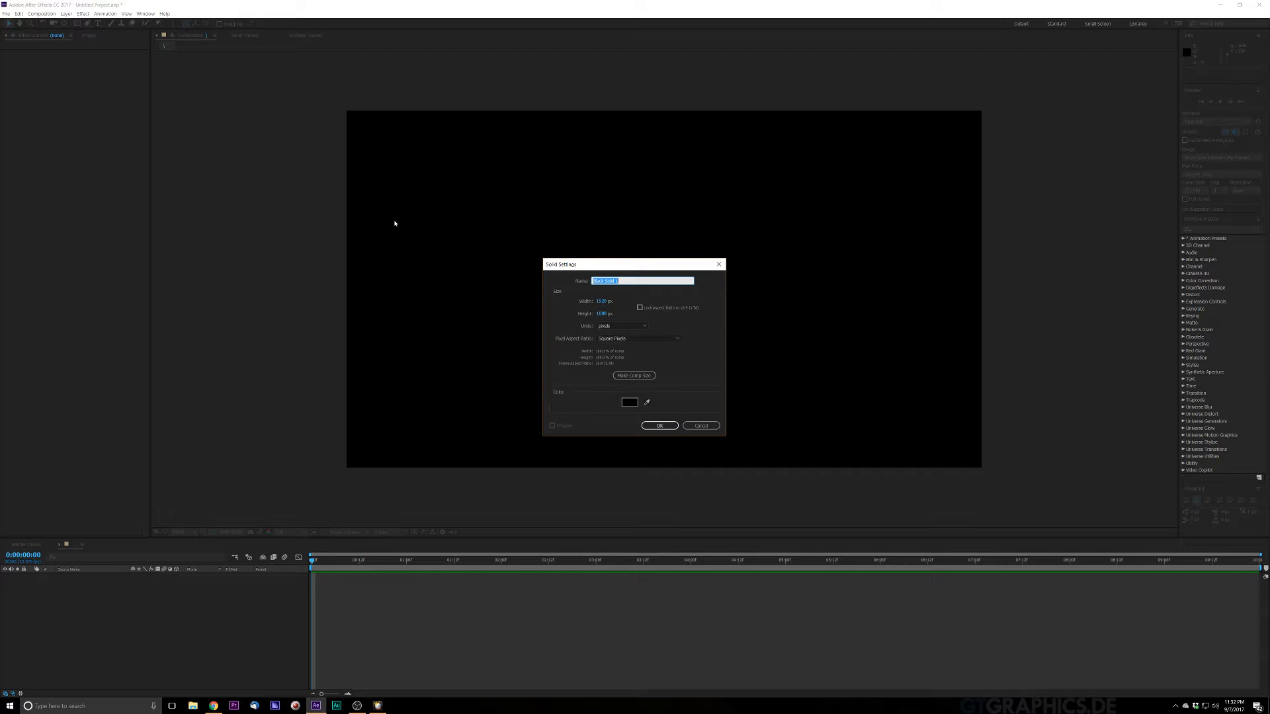
text(MB)
key(Return)
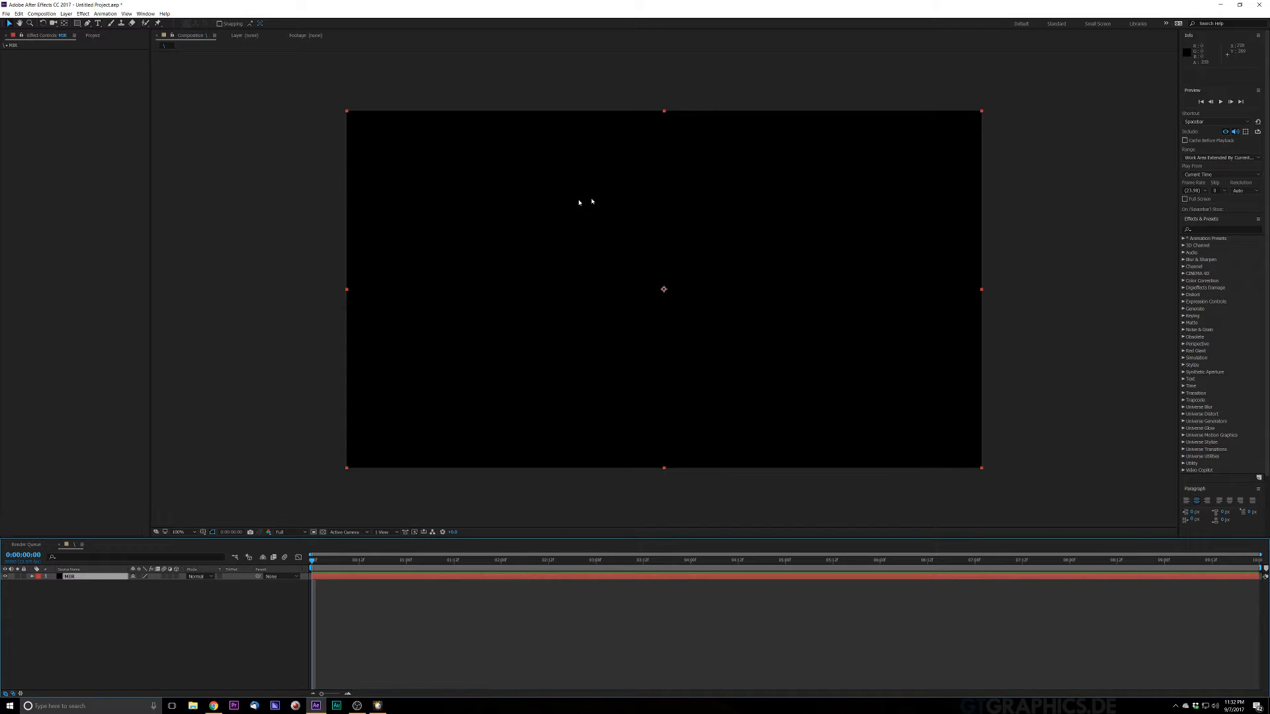
Deselect the MIR solid and search the effects and presets for "mir"
scroll(600, 202, down, 1)
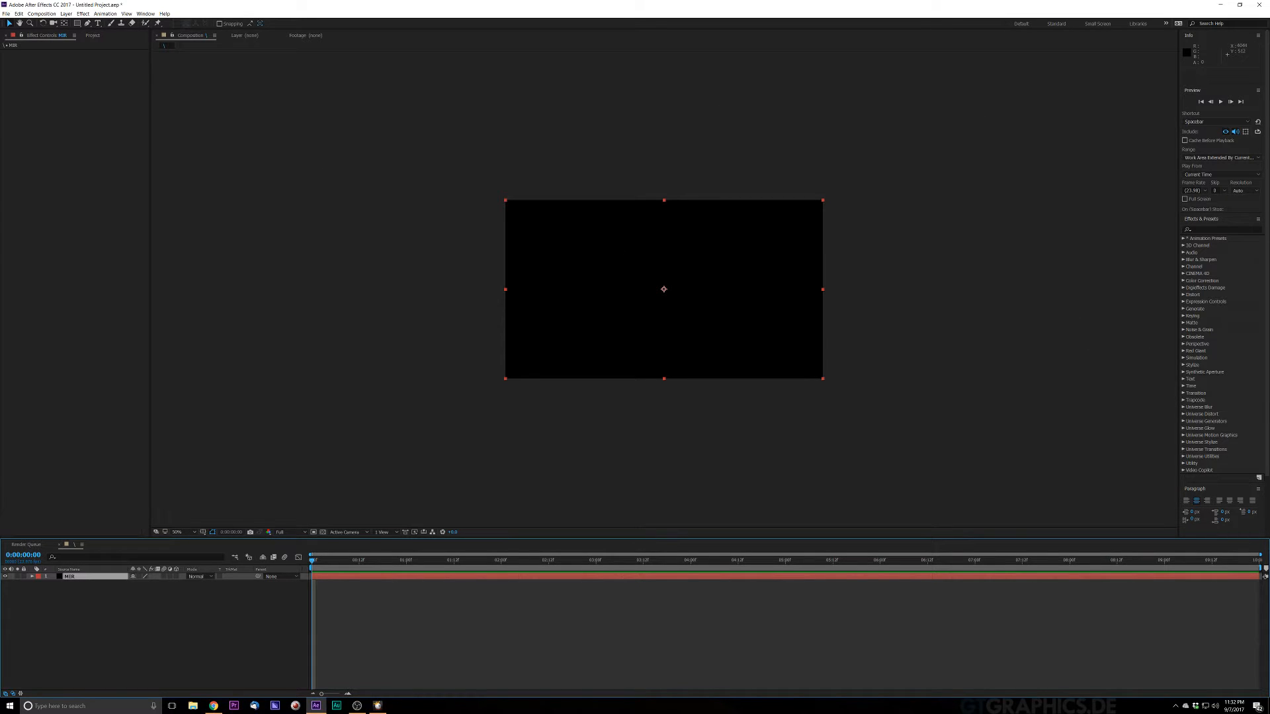
key(alt+Tab)
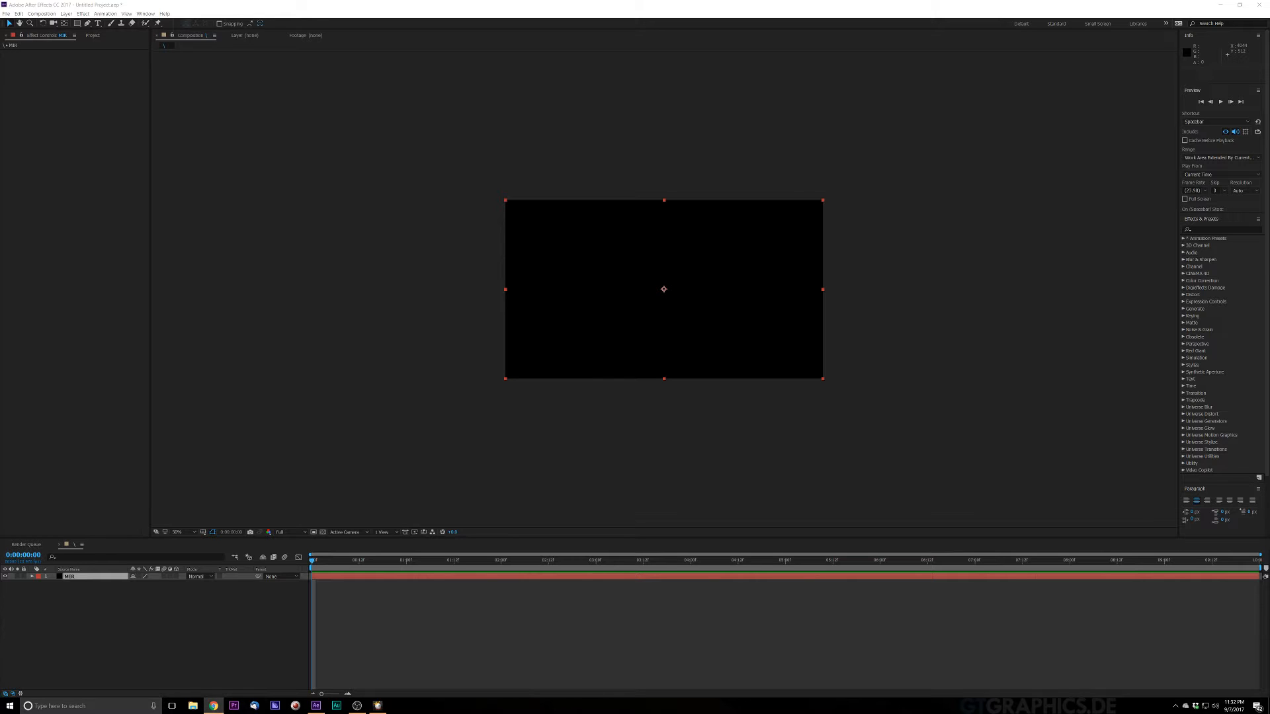
click(887, 306)
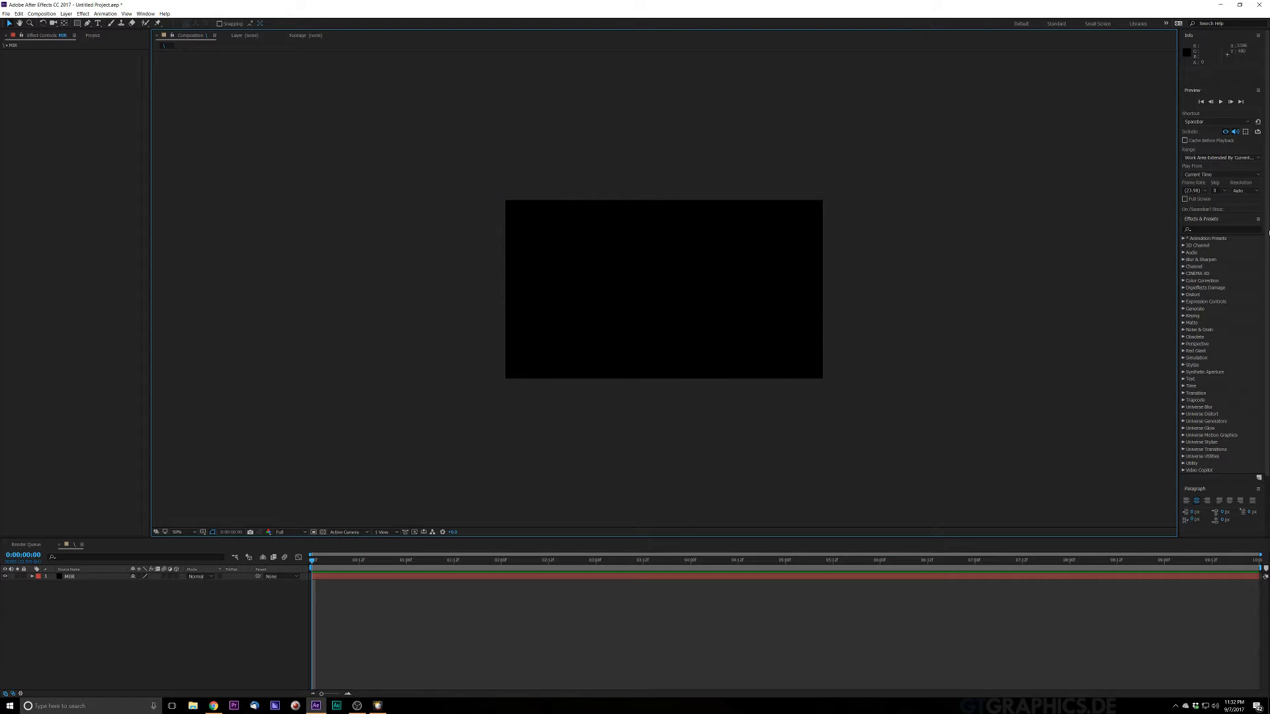
click(1211, 229)
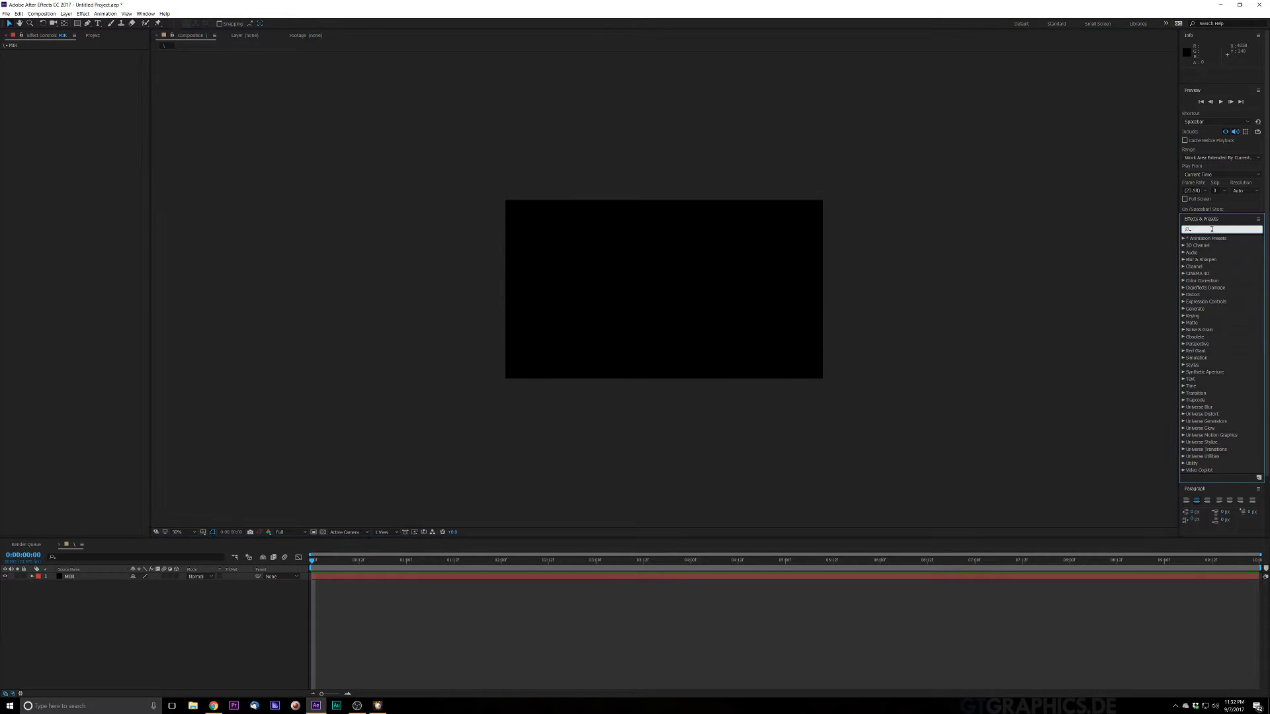
text(mir)
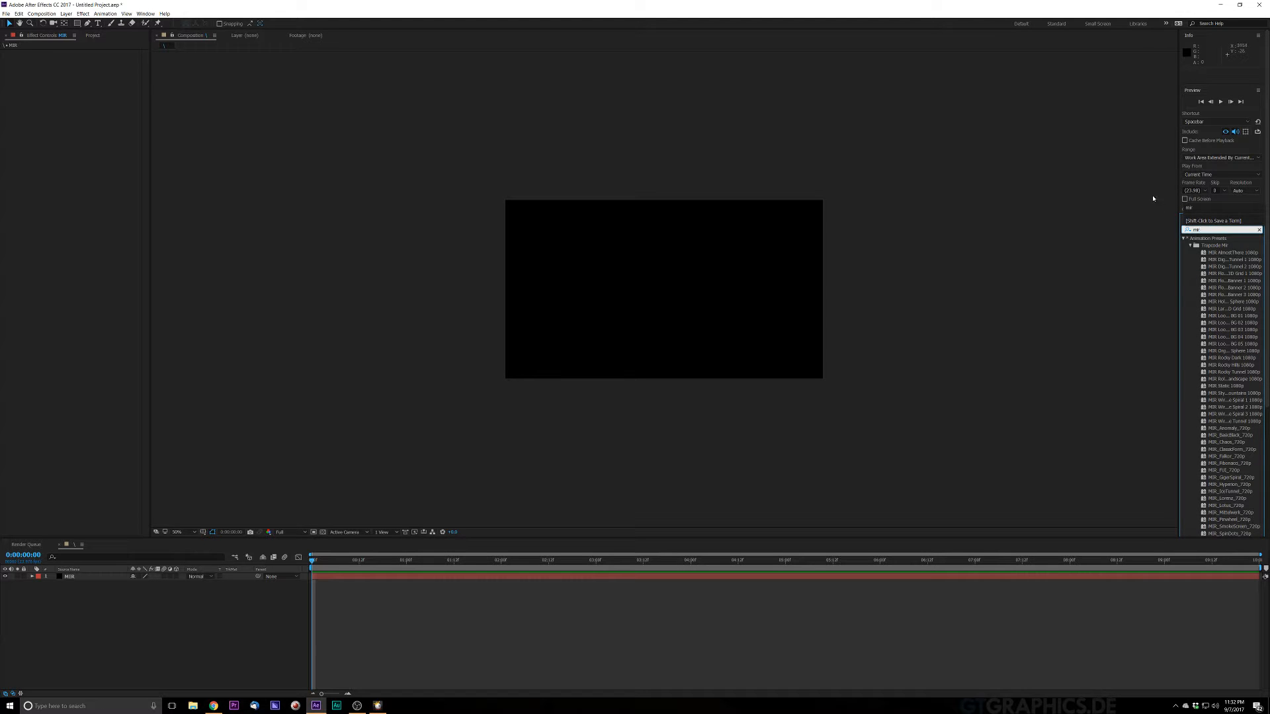
scroll(1201, 258, down, 5)
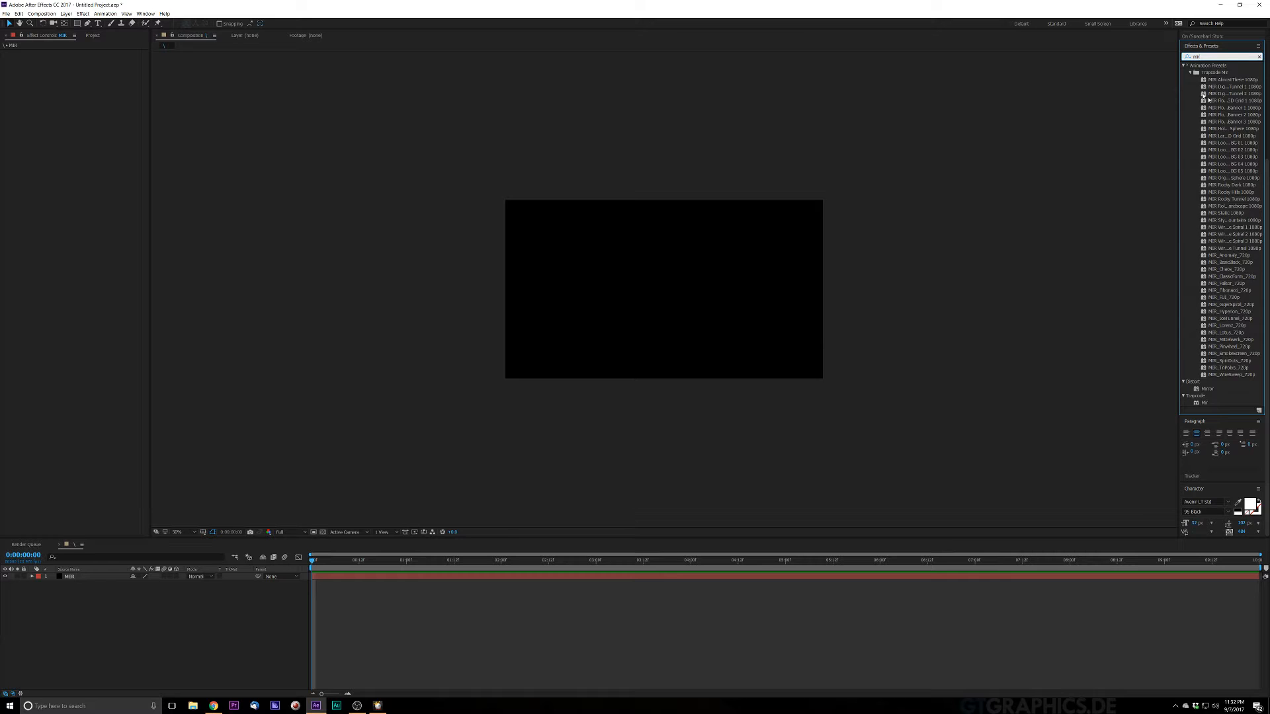
Add the MIR AlmostThere 1080p preset to the composition for a playback preview, and delete its Mir effect
drag(1217, 80, 989, 299)
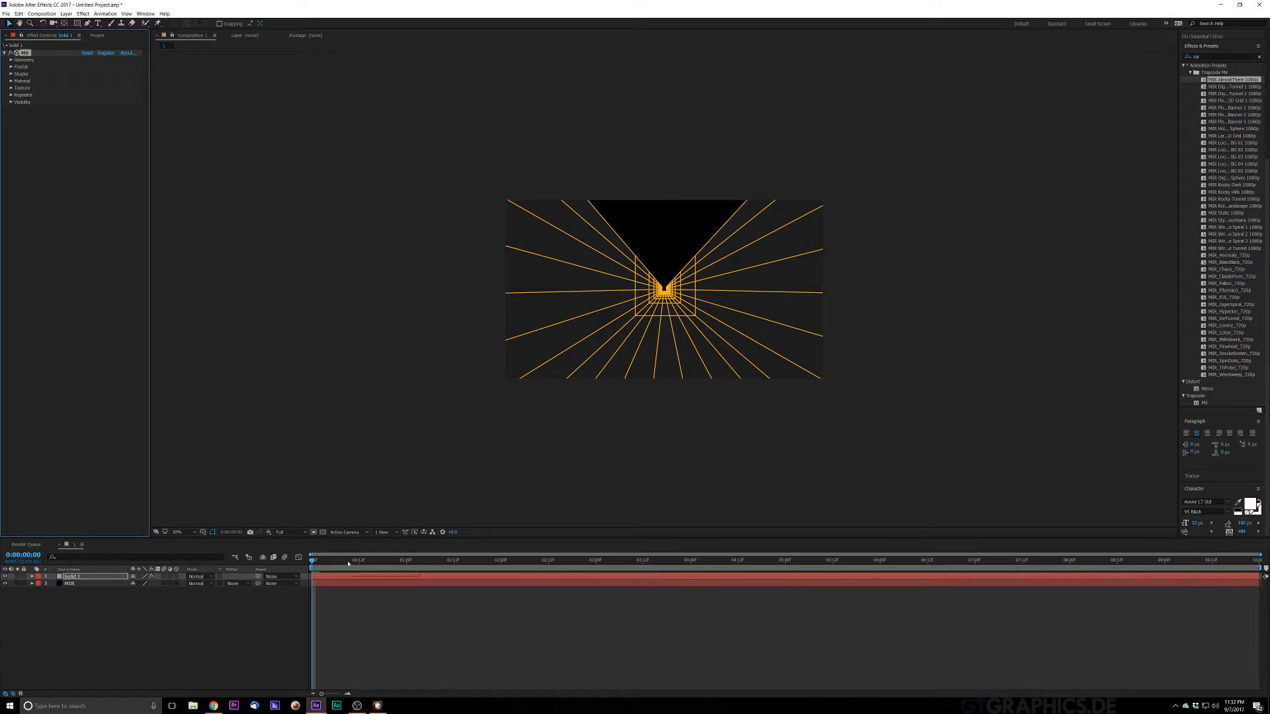
key(space)
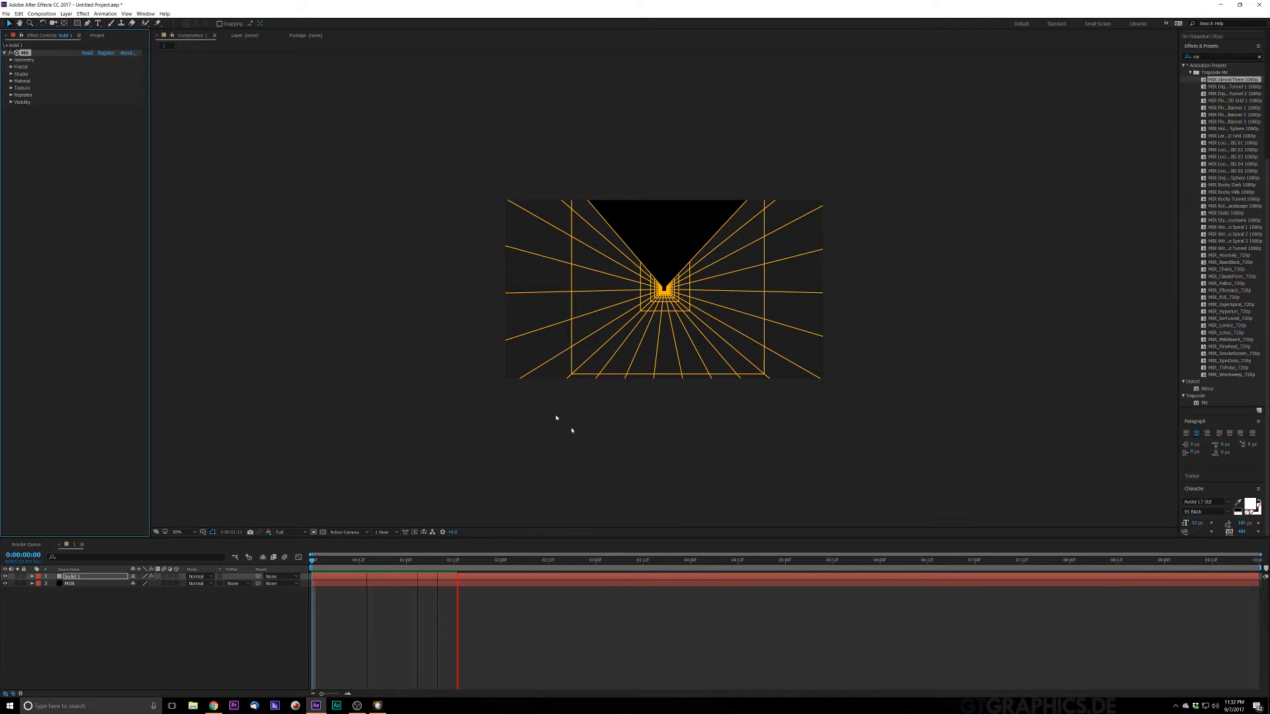
click(27, 52)
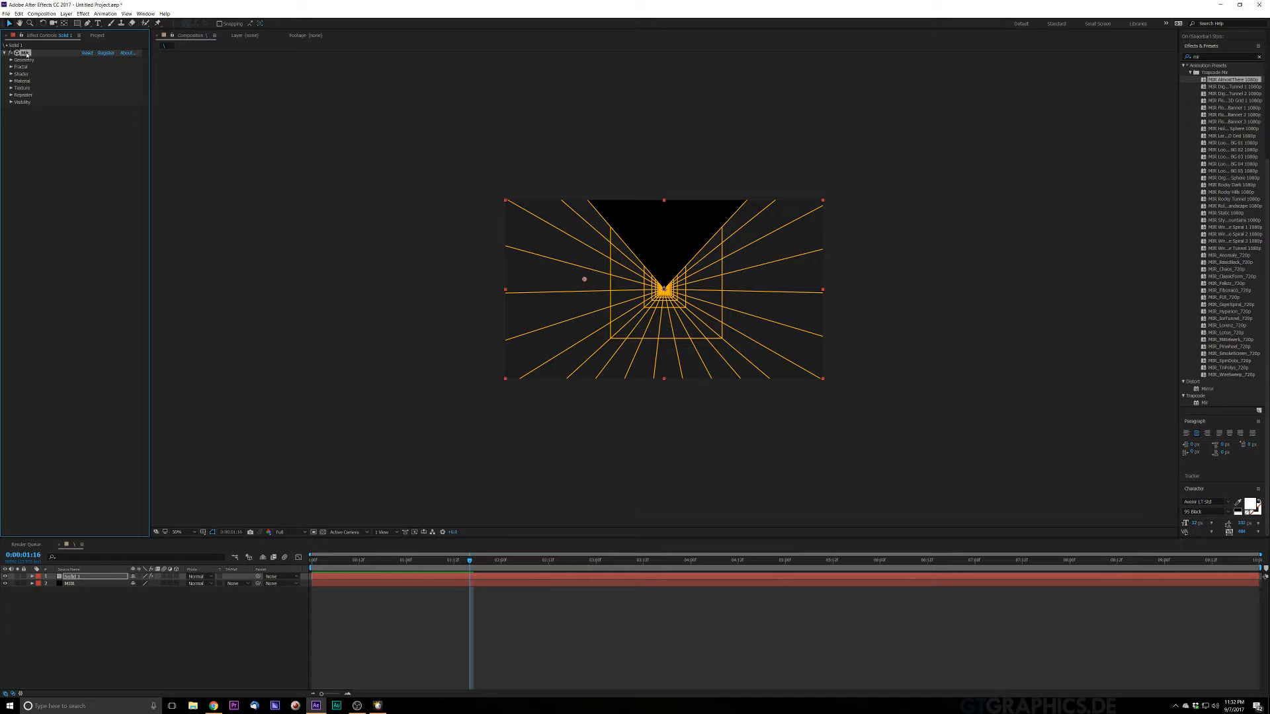
key(Delete)
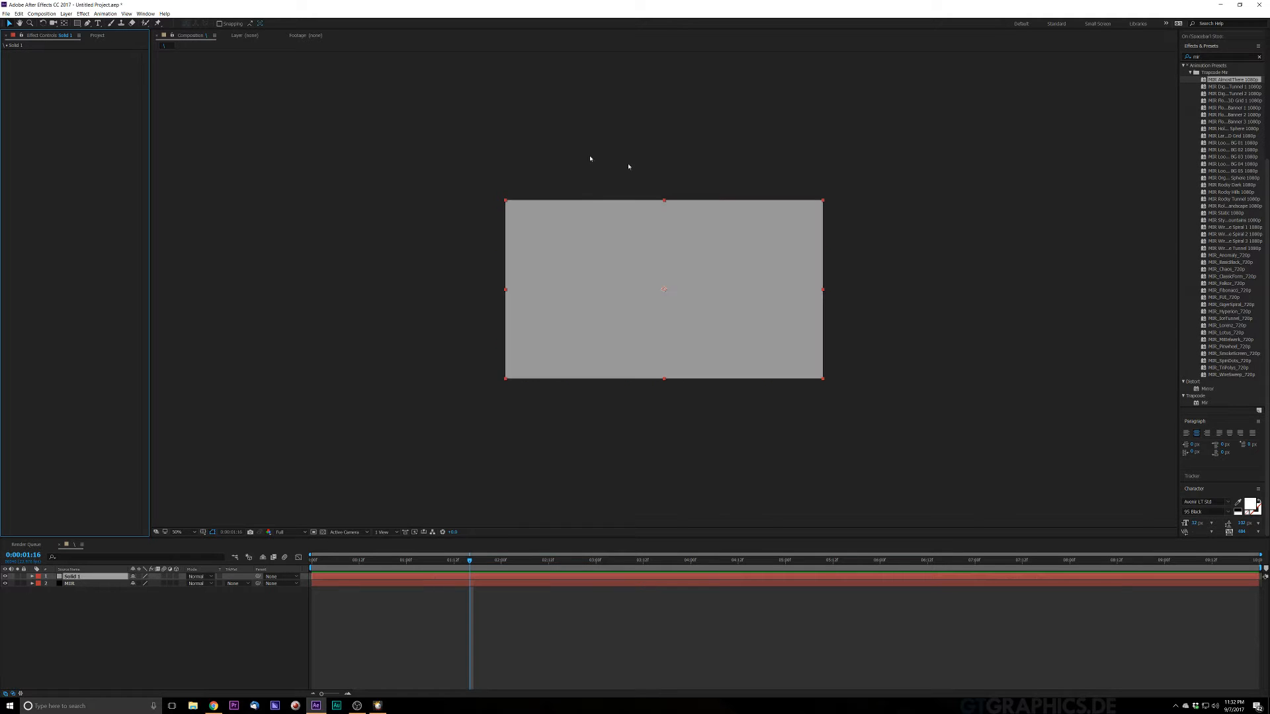
Try the MIR 3D Grid 1 1080p preset on the Solid 1 layer in playback, and delete its effect
double_click(1254, 101)
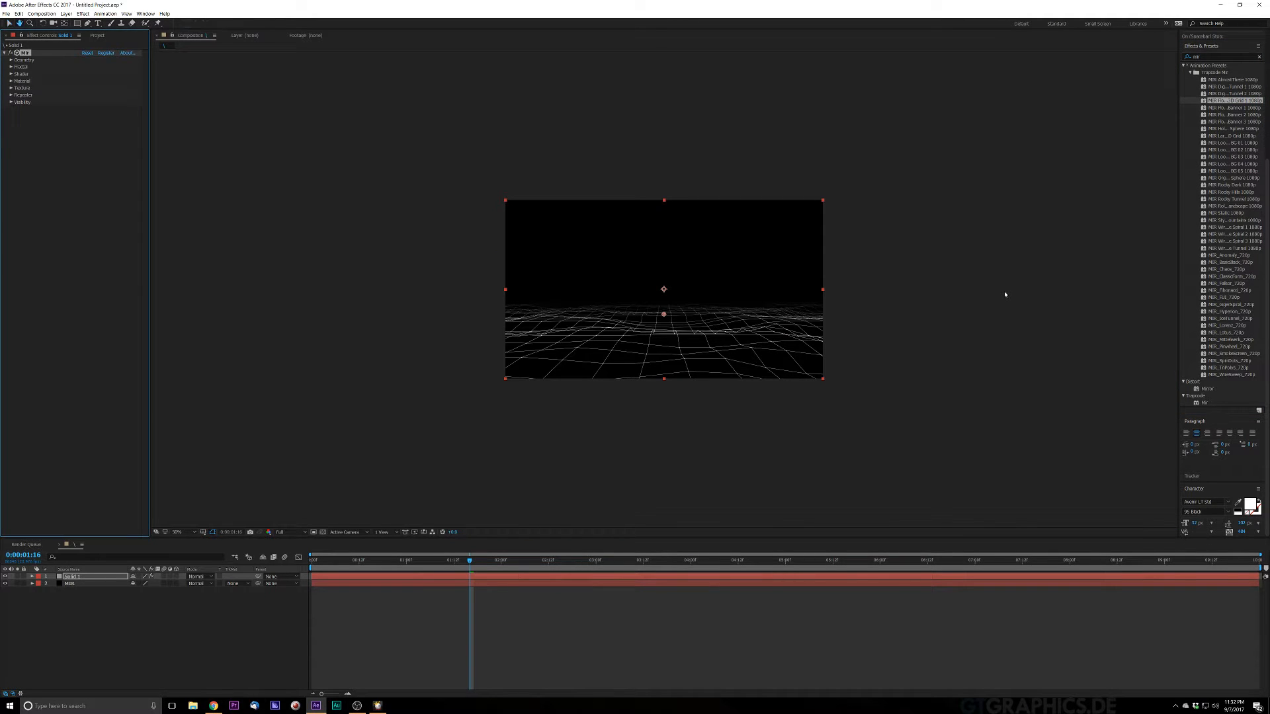
key(space)
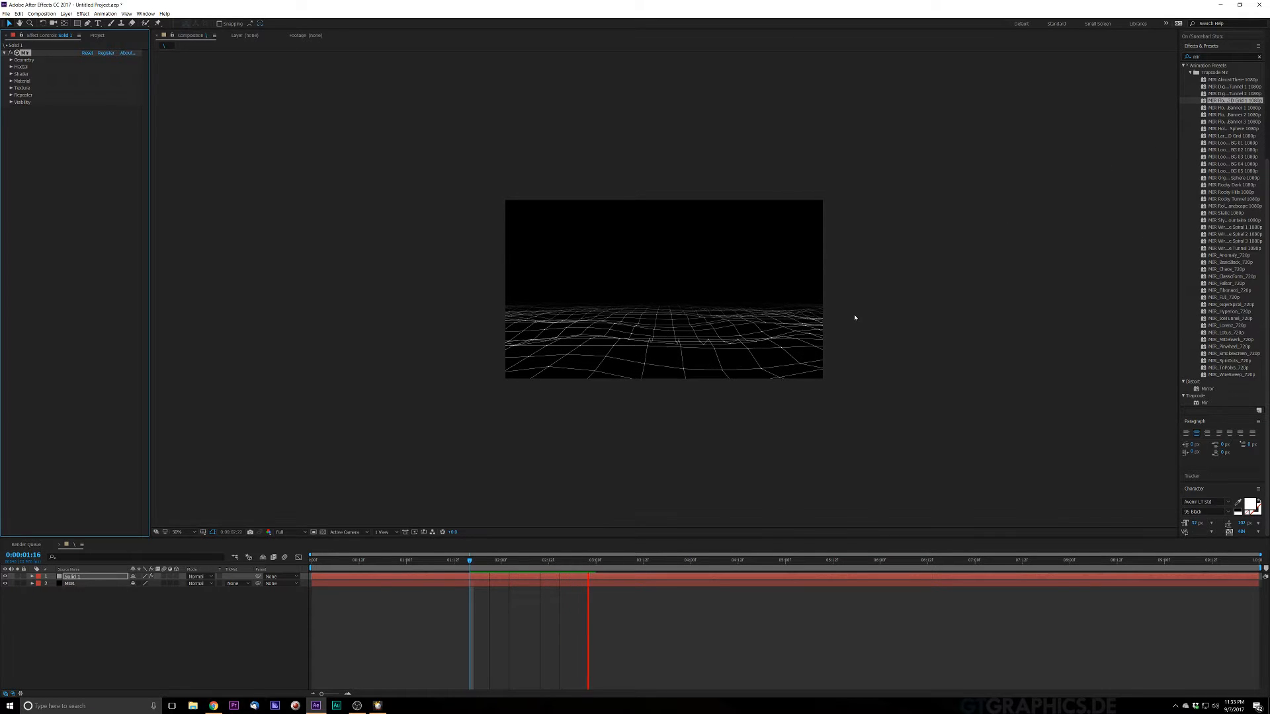
key(space)
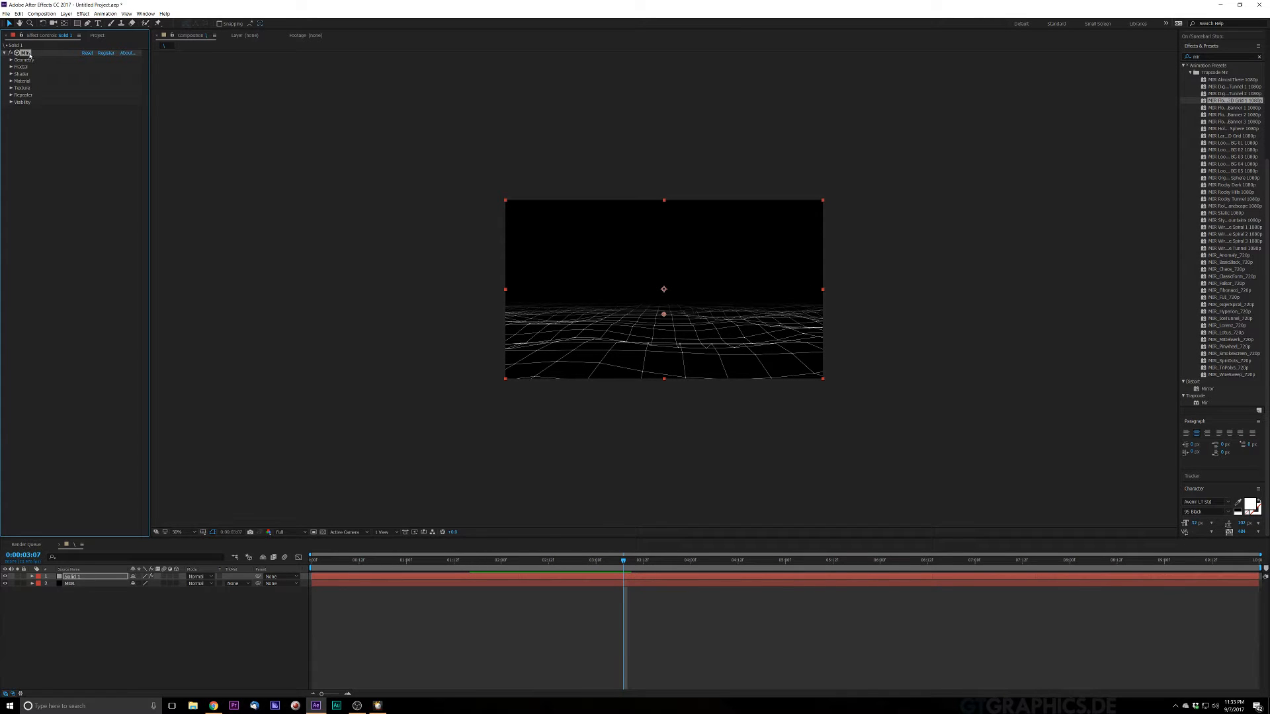
key(Delete)
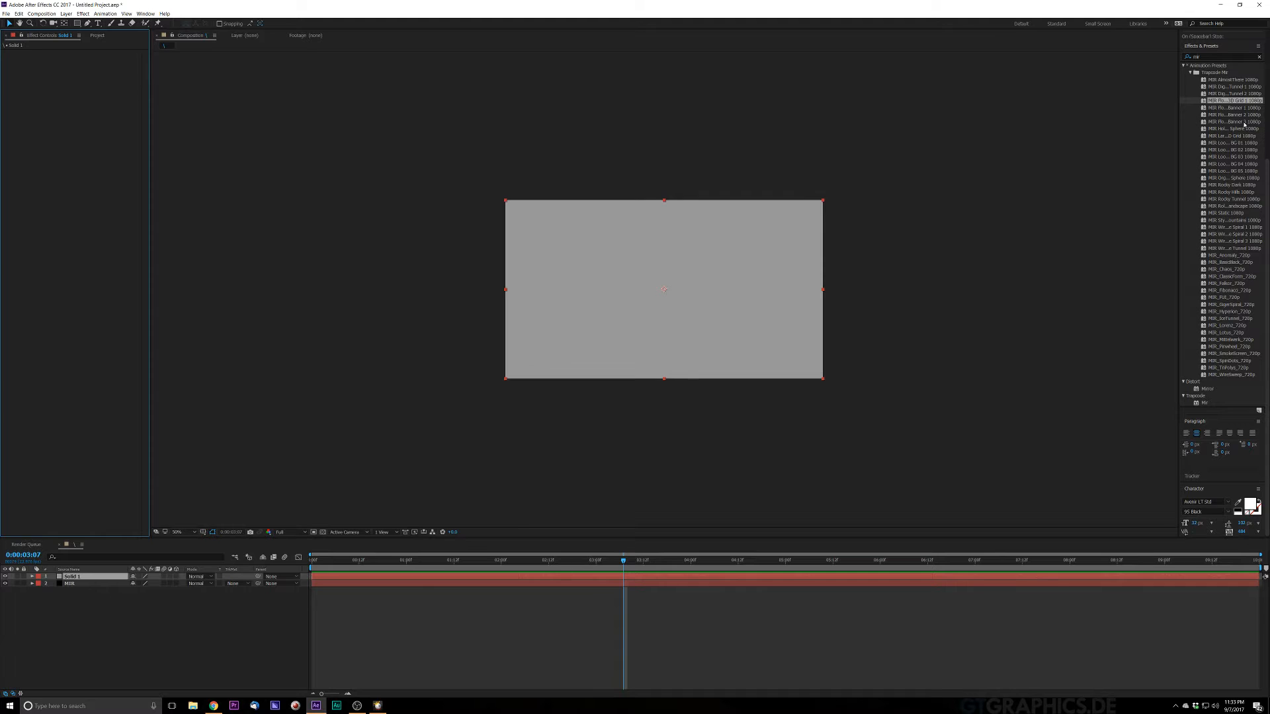
Preview the MIR Banner 3 1080p preset on Solid 1, including from the timeline start, and delete the effect with its layer
double_click(1234, 121)
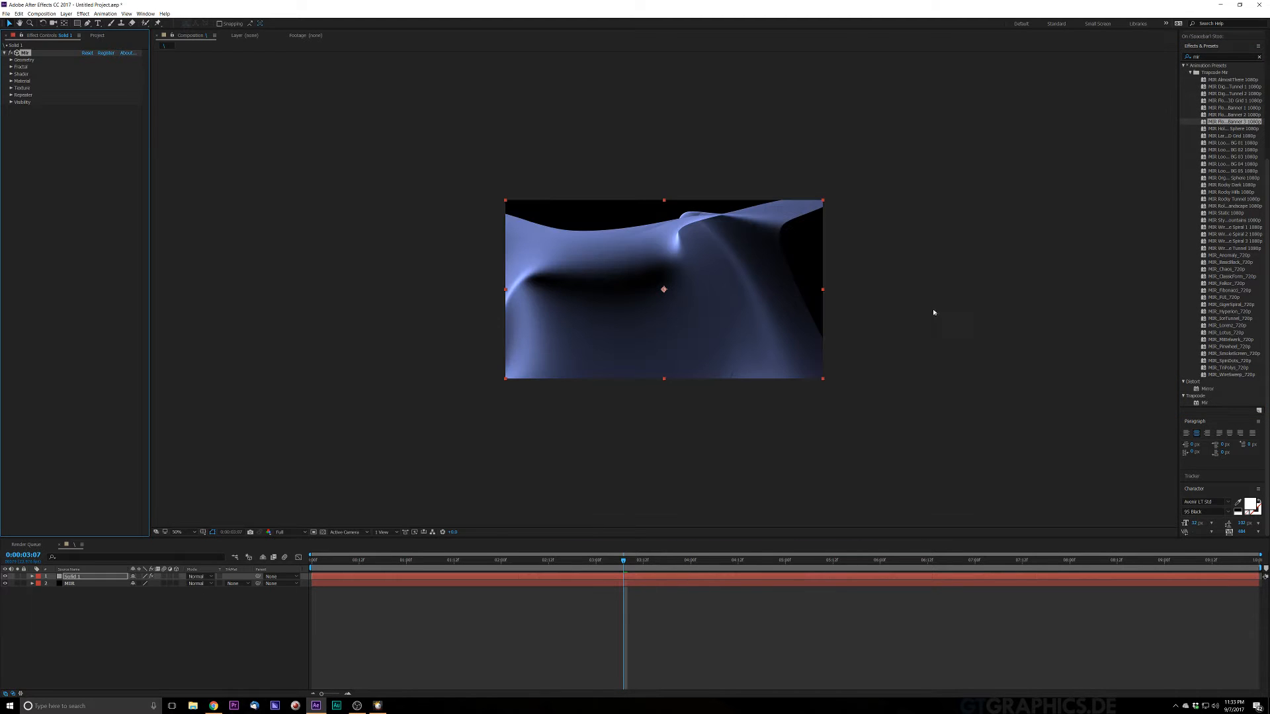
key(space)
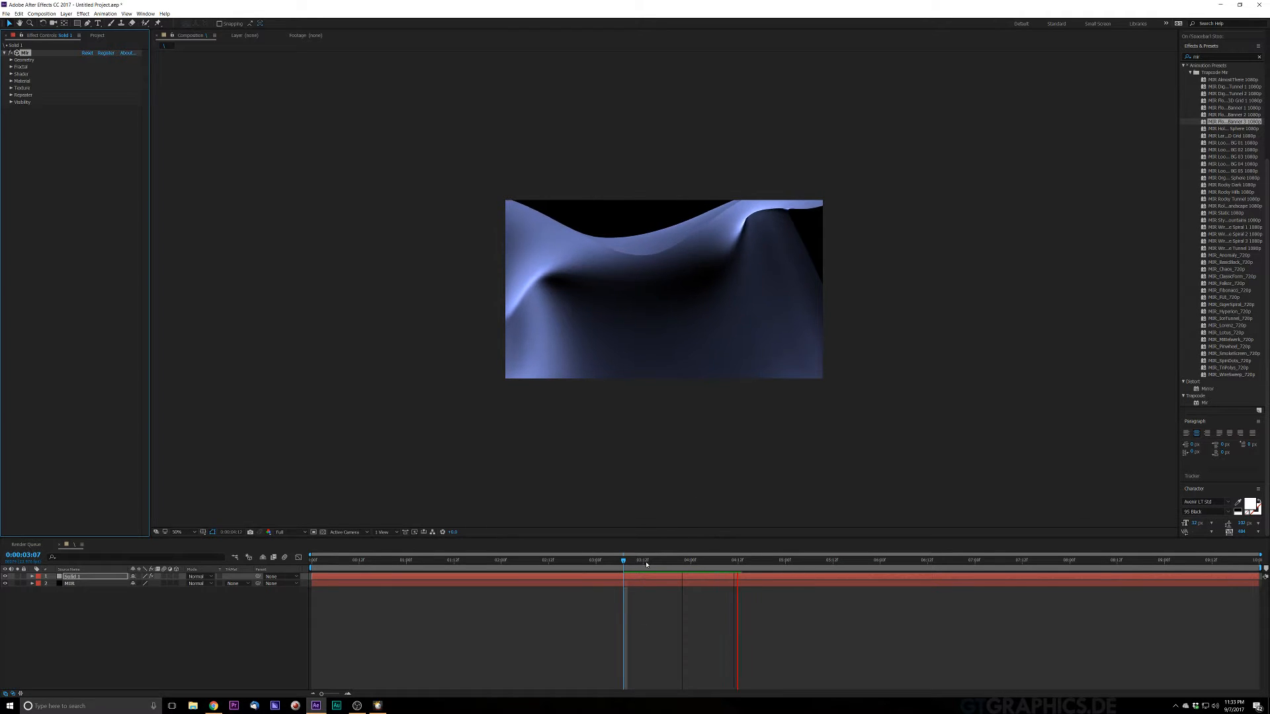
drag(590, 562, 222, 638)
key(space)
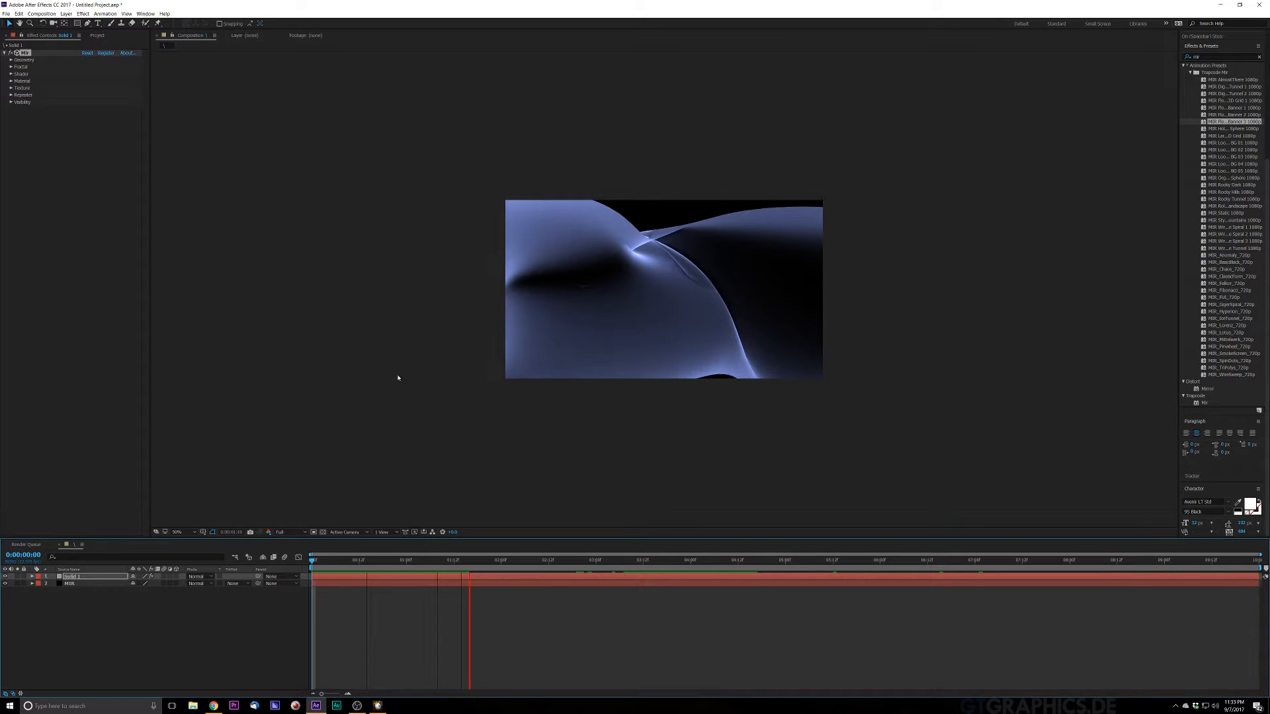
key(space)
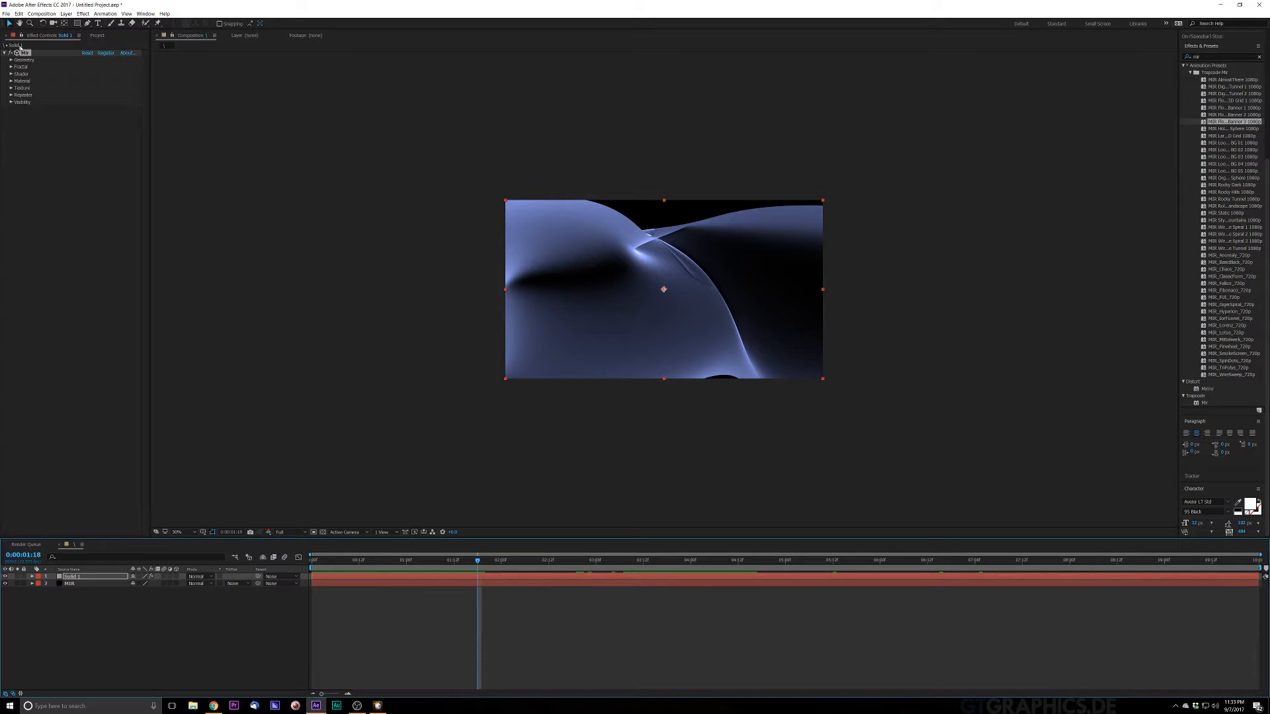
key(Delete)
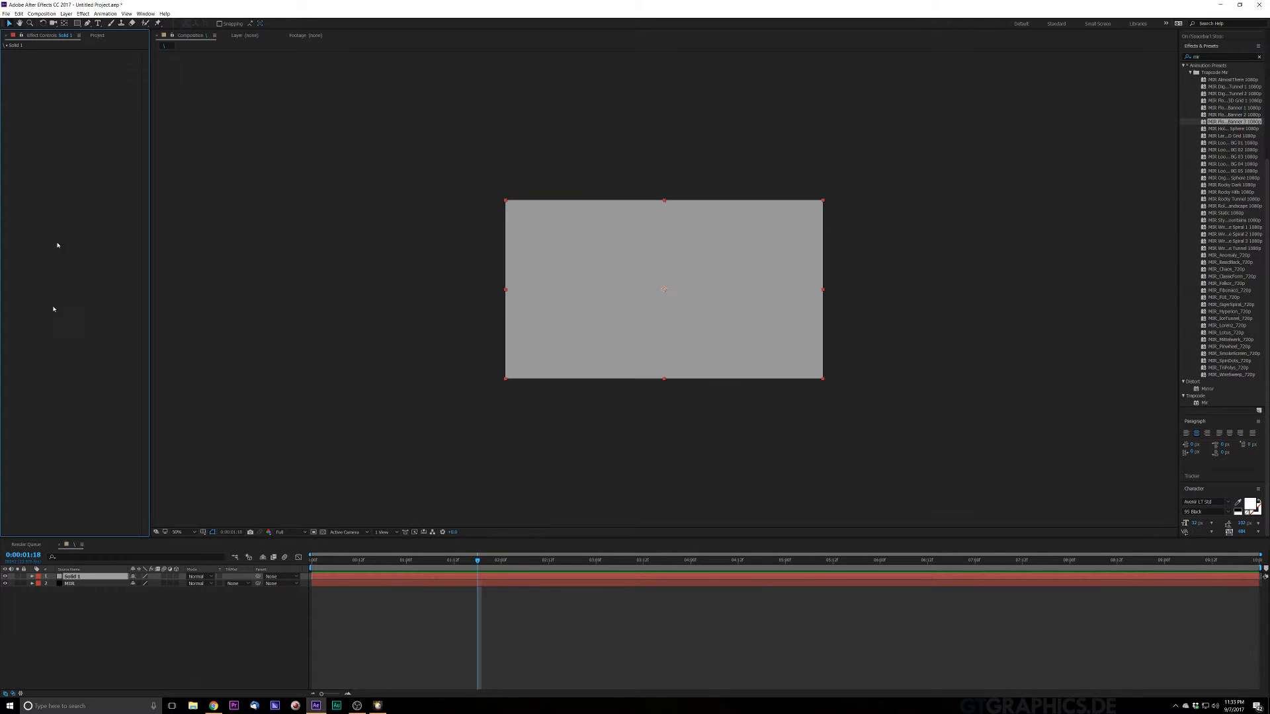
key(Delete)
Apply the Trapcode Mir effect to the MIR solid layer
click(86, 578)
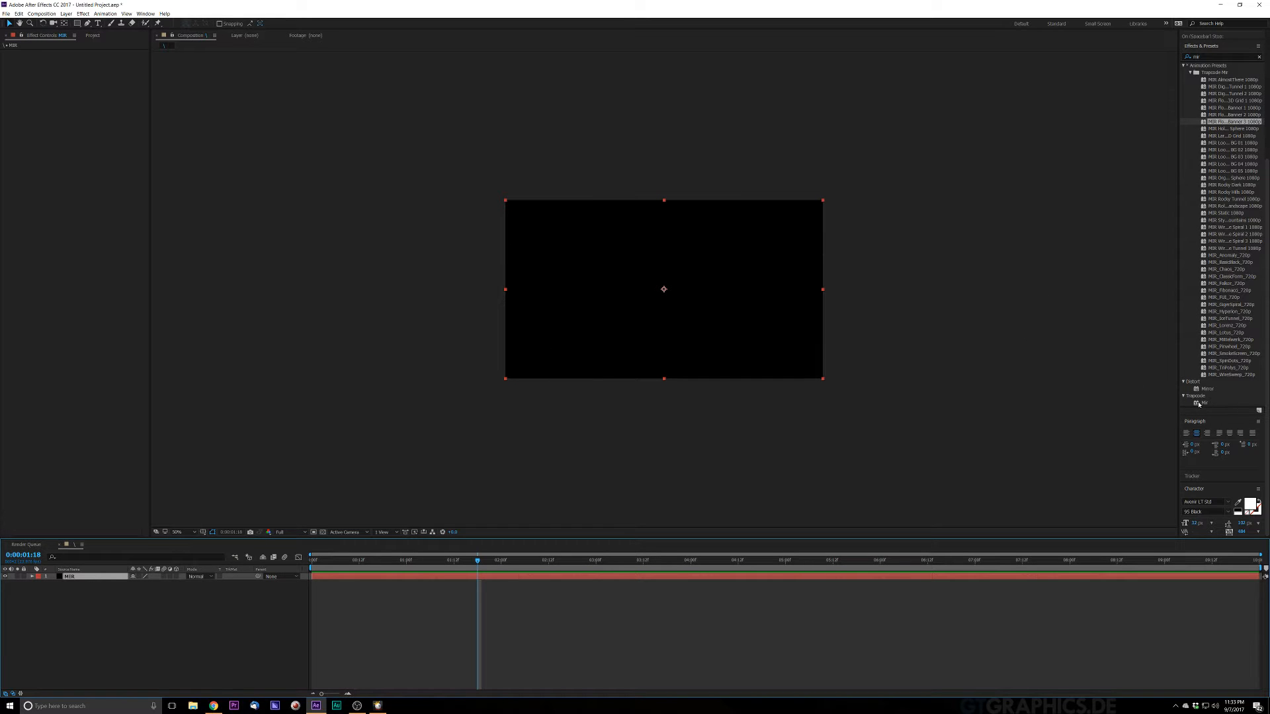
drag(1198, 403, 875, 579)
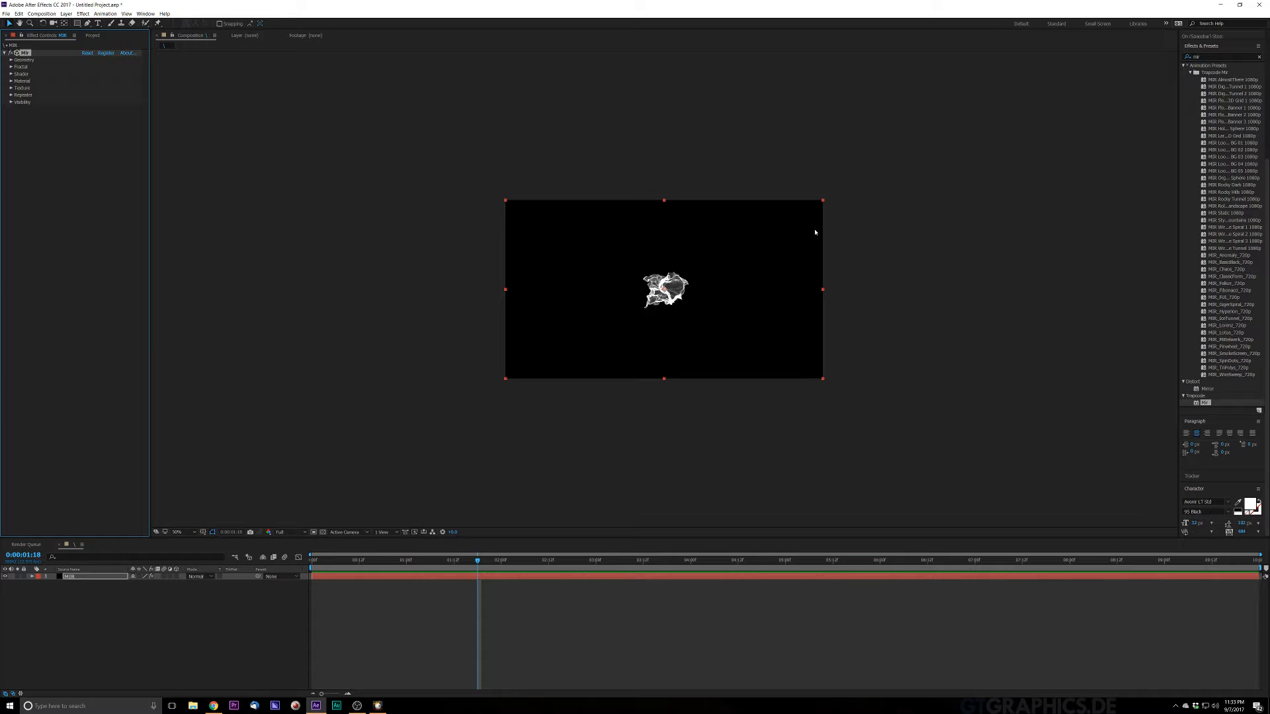
scroll(662, 289, up, 3)
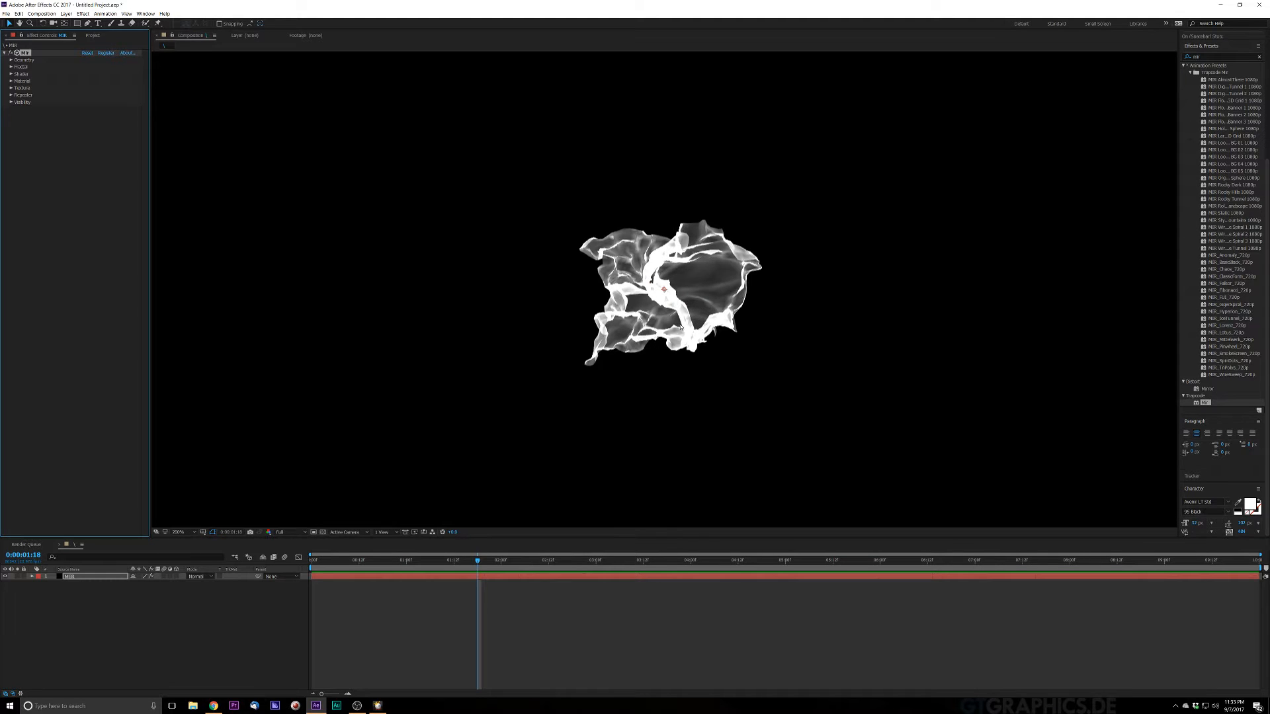
scroll(681, 328, down, 1)
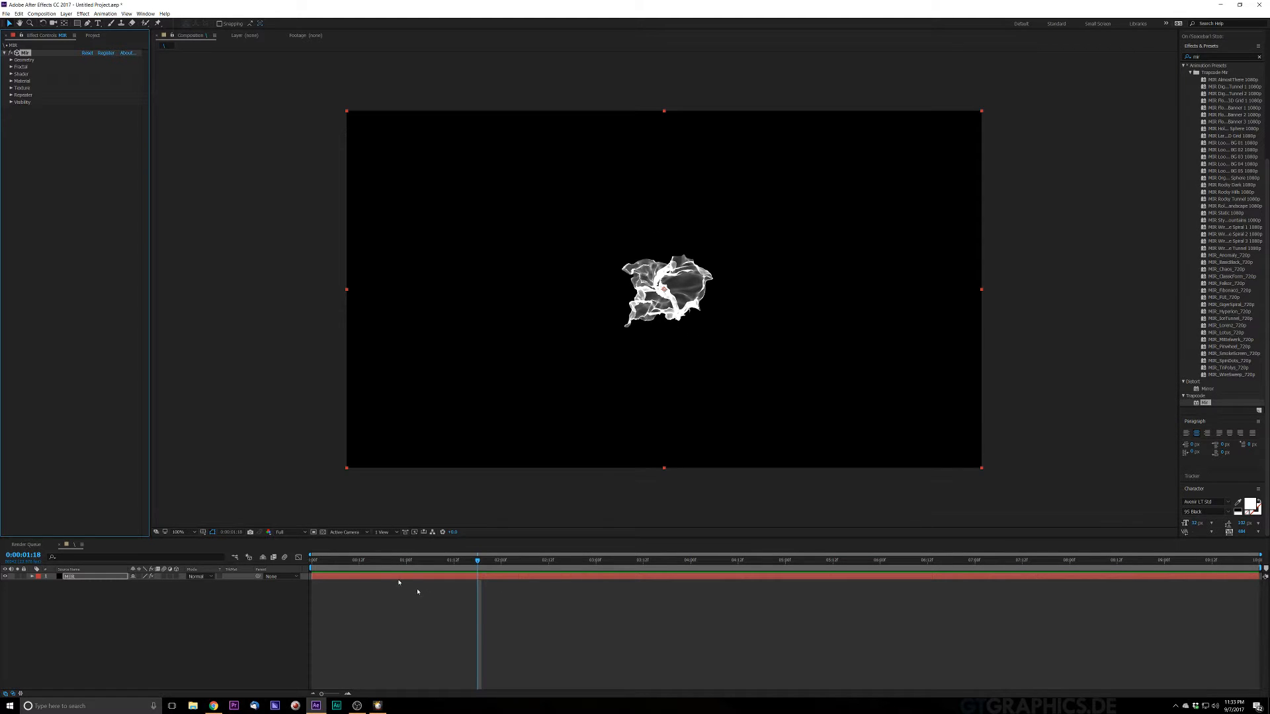
Preview the Mir effect's animation from the start of the timeline
drag(433, 562, 177, 600)
key(space)
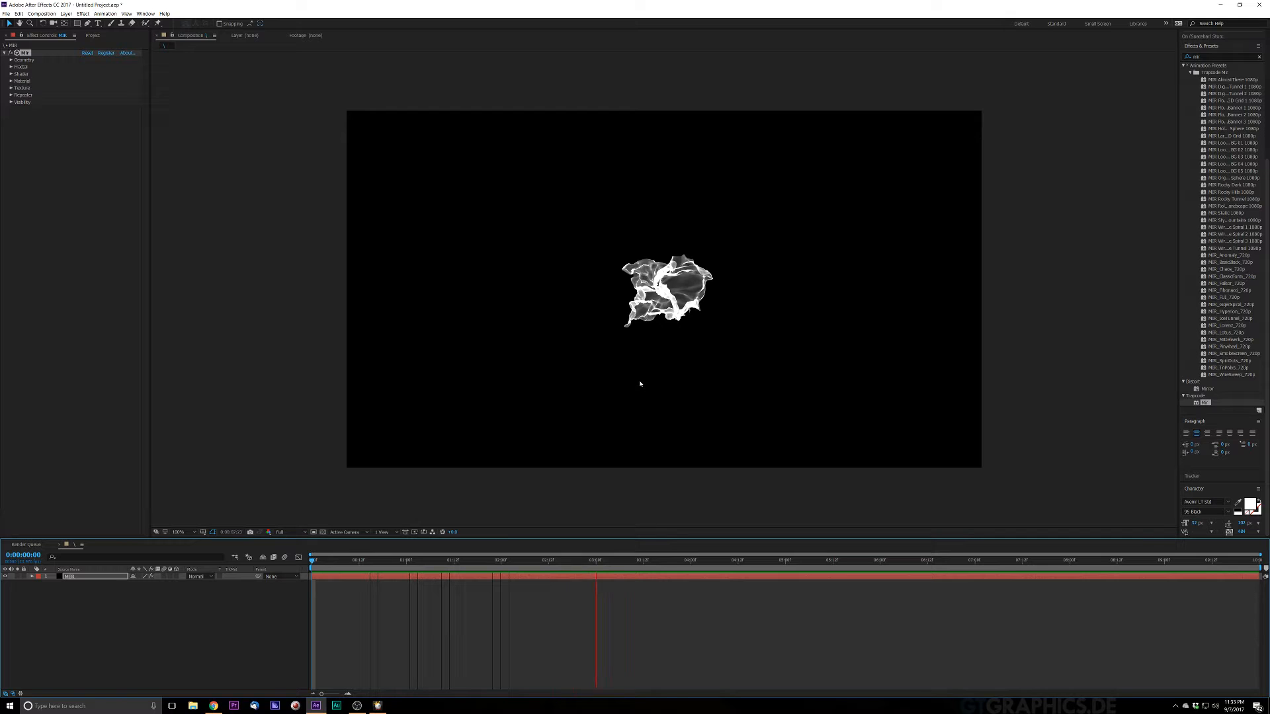
key(space)
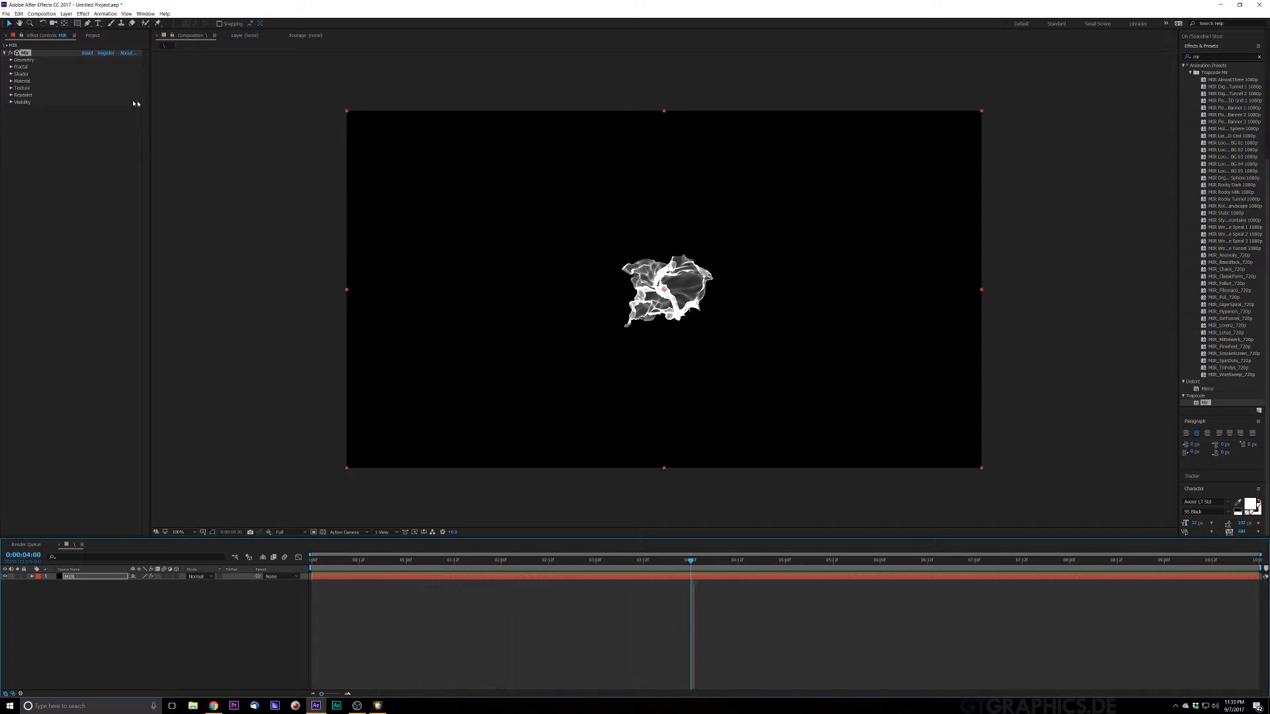
Expand the Mir effect's Geometry settings and try adjusting Position Z
click(11, 60)
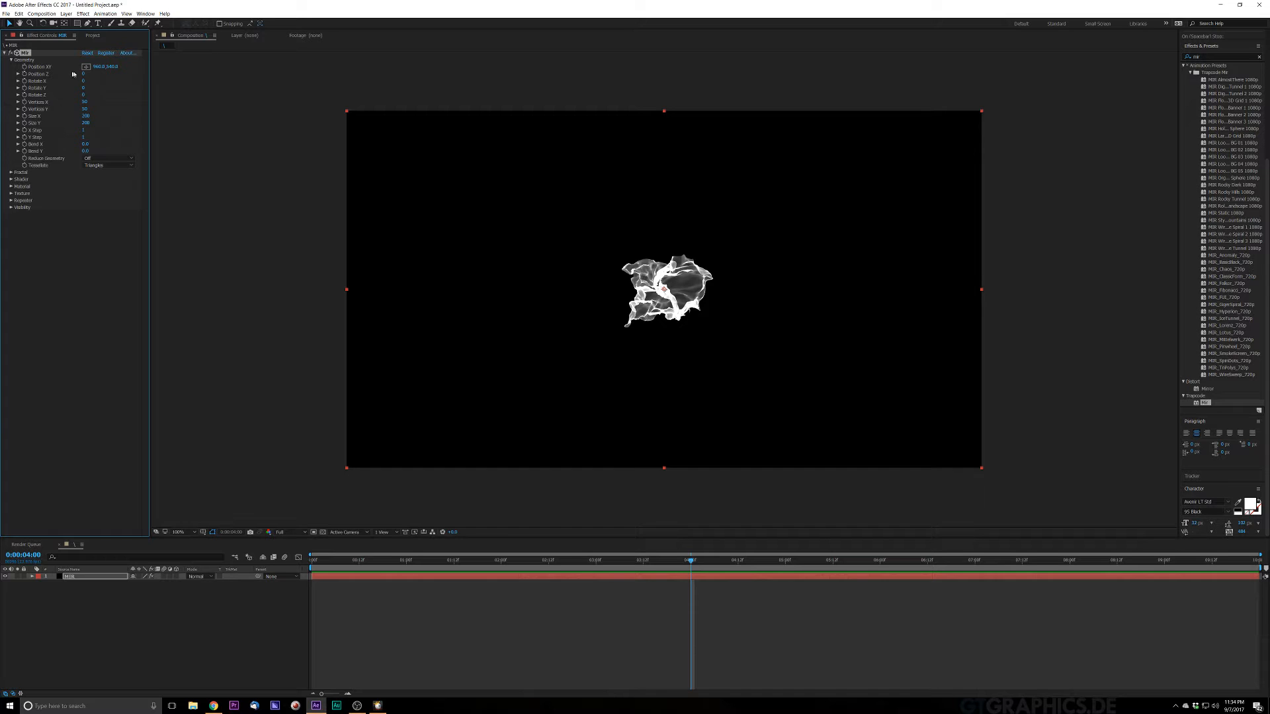
mouse_move(83, 74)
mouse_down()
mouse_move(52, 81)
mouse_move(104, 72)
mouse_up()
Add a new camera layer to the composition with the default camera settings
click(66, 13)
mouse_move(69, 26)
click(222, 47)
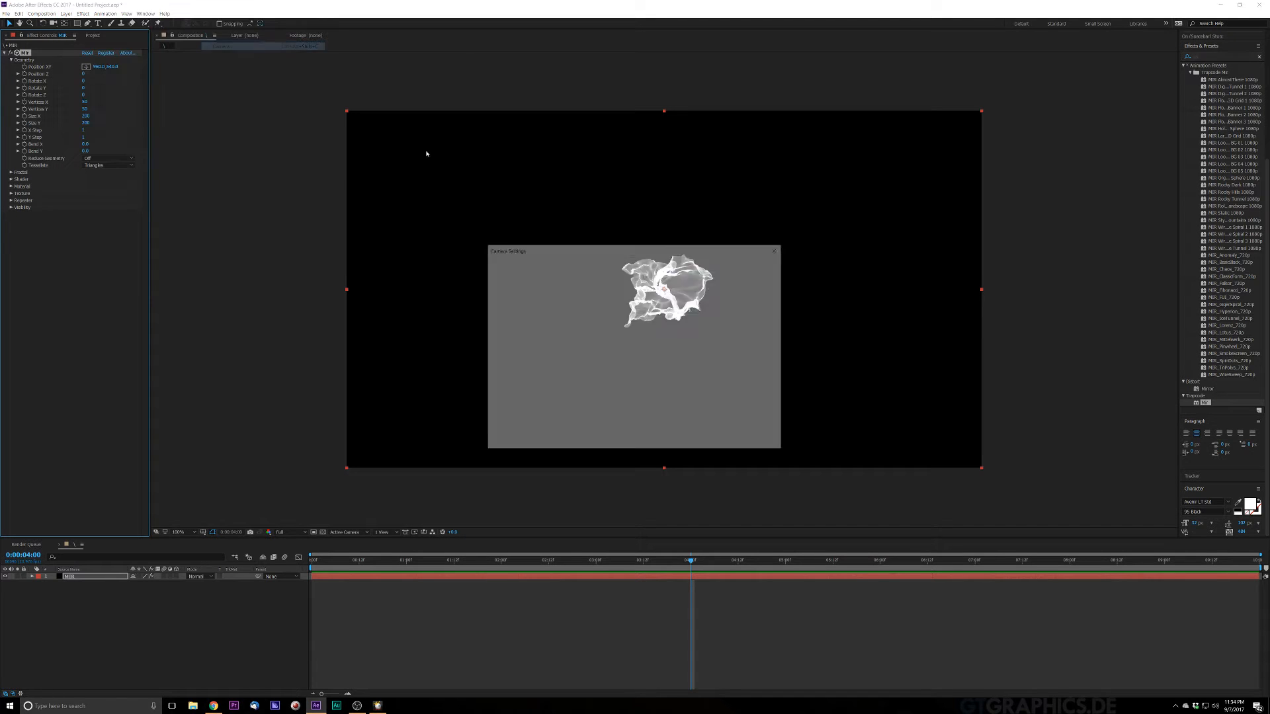
click(718, 441)
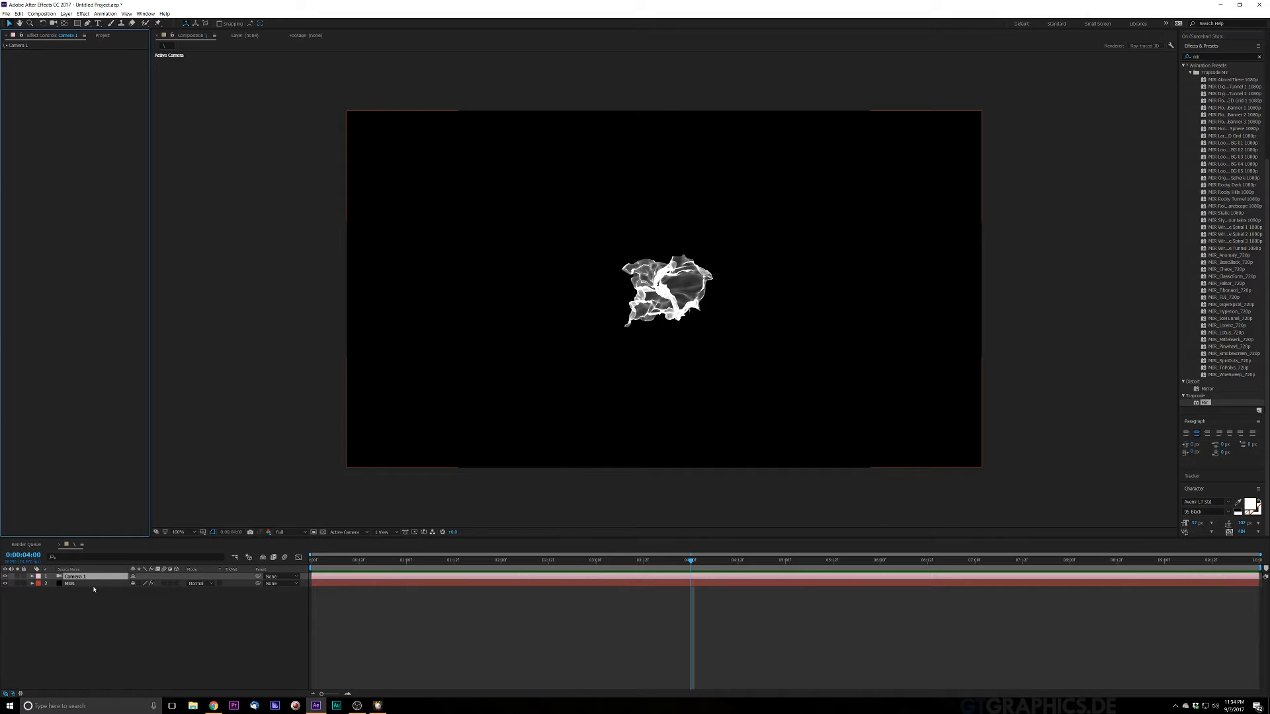
Try rotating the MIR layer's geometry around the Y axis and undo the rotation
click(99, 584)
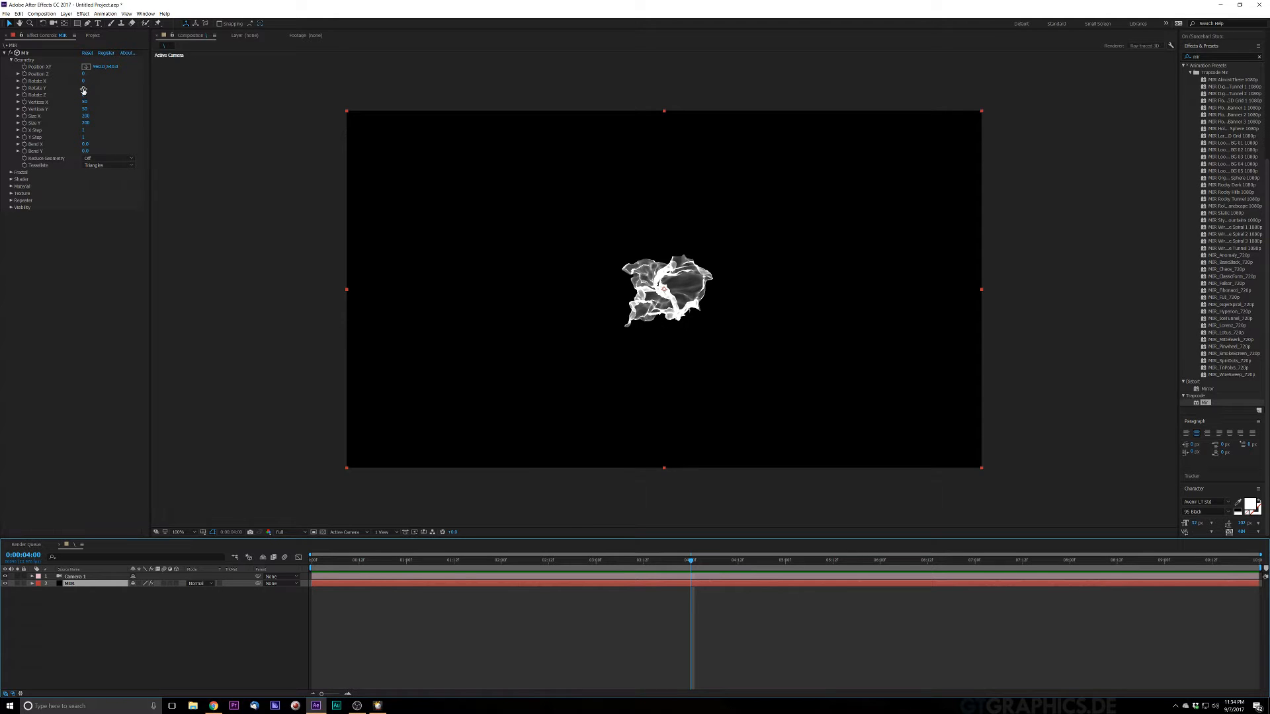
drag(83, 89, 132, 83)
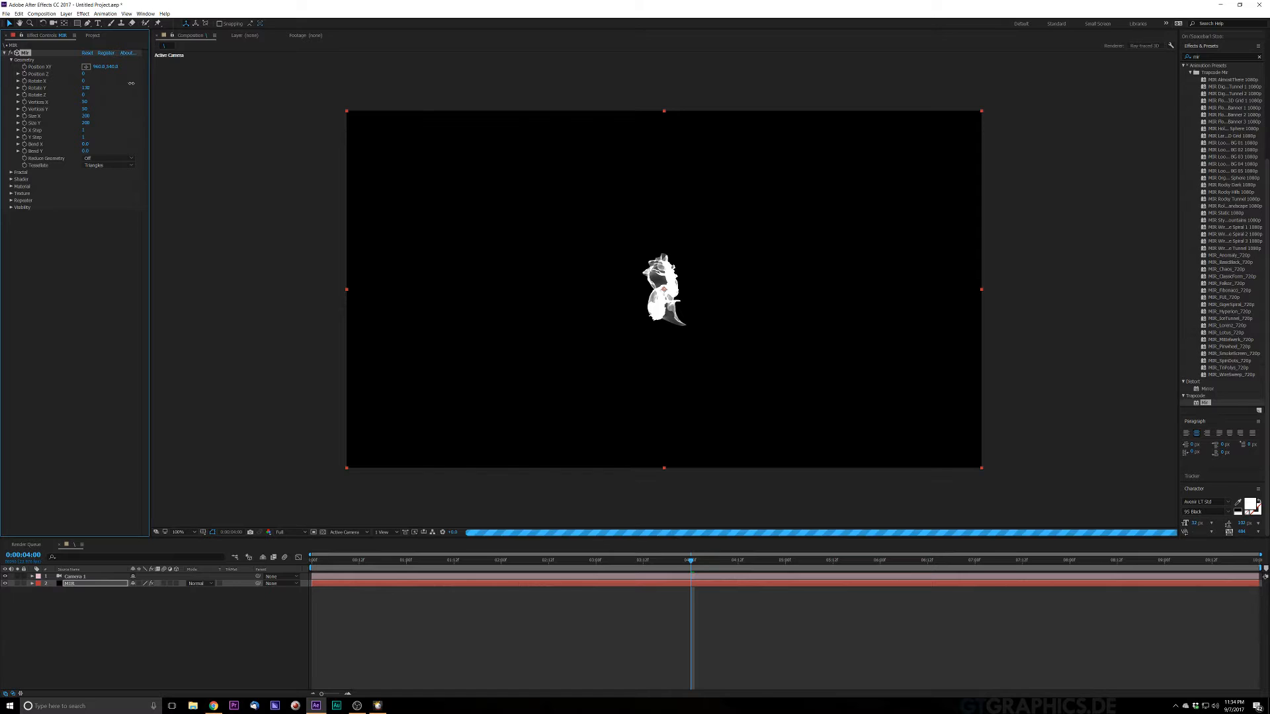
key(ctrl+z)
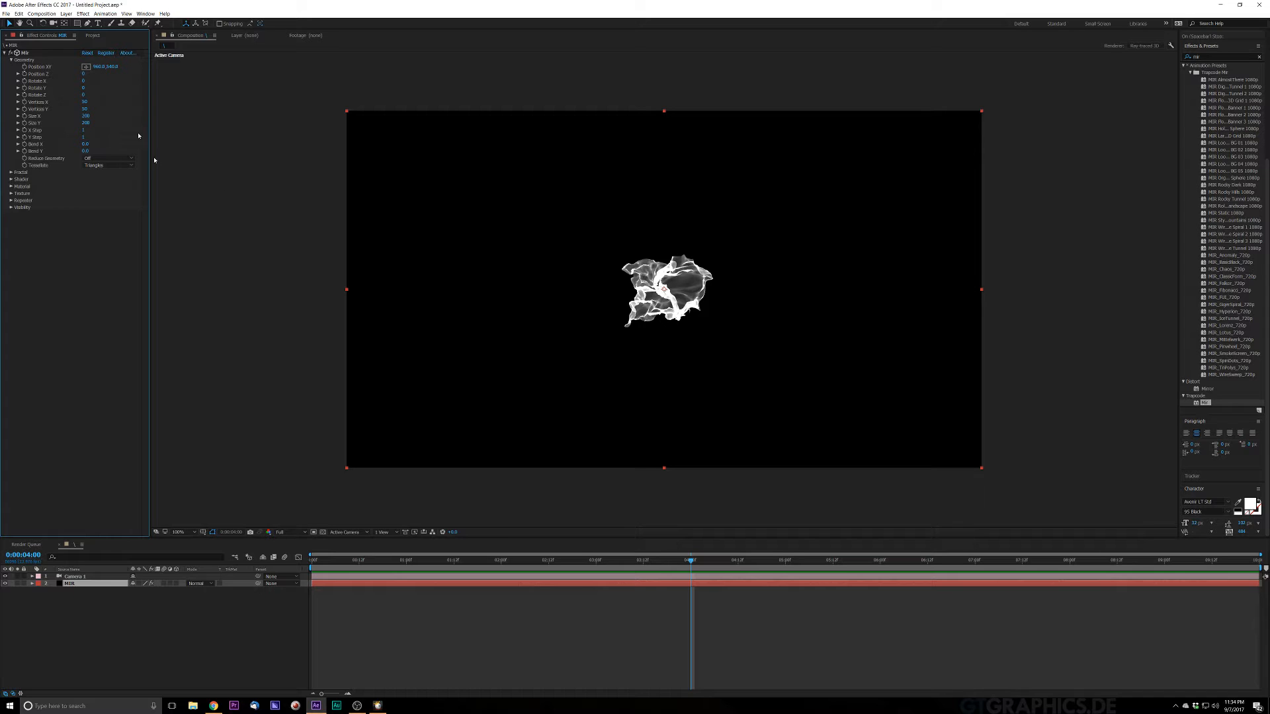
Widen the Mir mesh by setting its geometry Size X to about 1220
click(88, 115)
drag(89, 115, 131, 118)
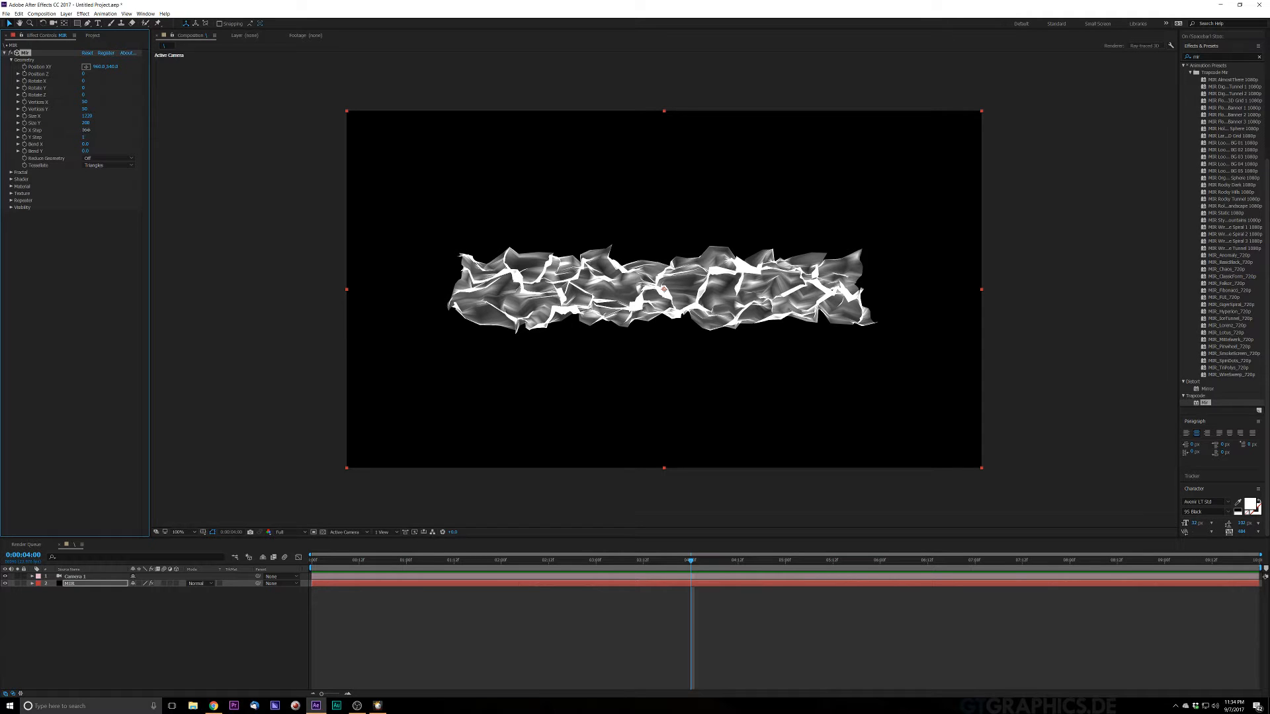
Try changing the Mir geometry's X Step, Y Step and Bend X values, and undo the bend
drag(88, 130, 169, 133)
mouse_move(93, 137)
mouse_down()
mouse_move(114, 136)
mouse_move(67, 150)
mouse_up()
drag(86, 145, 816, 200)
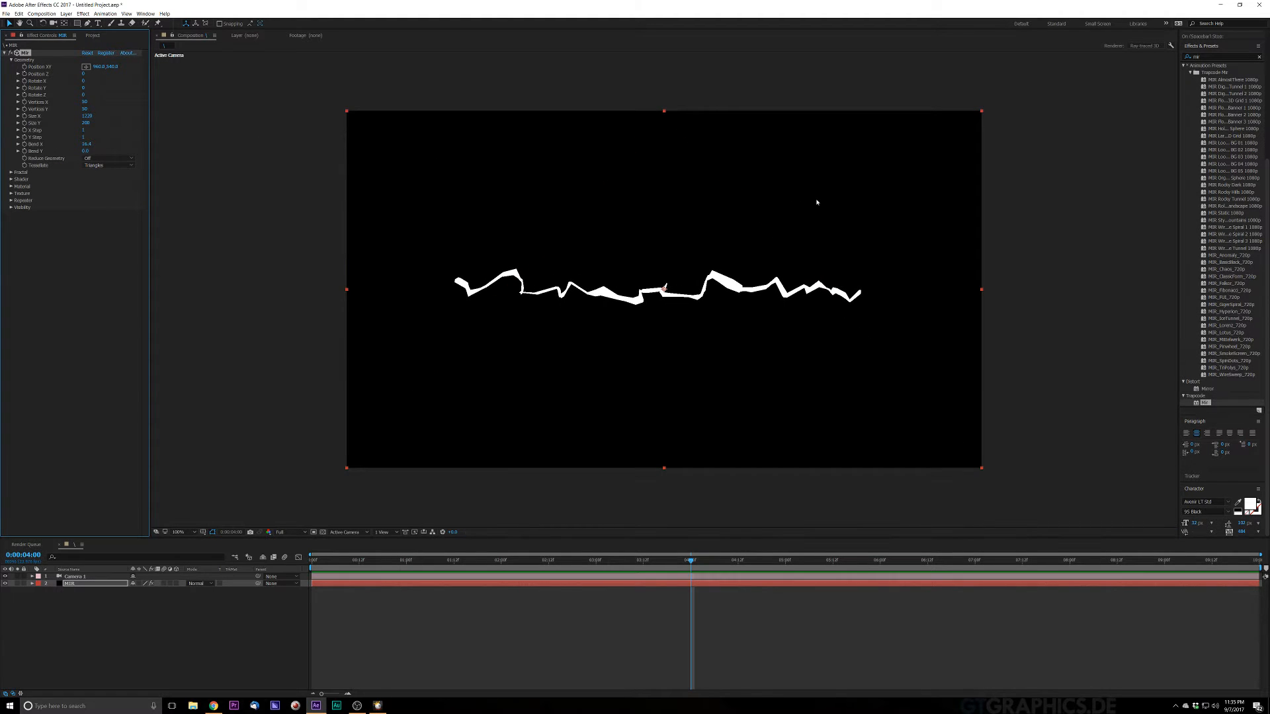
key(ctrl+z)
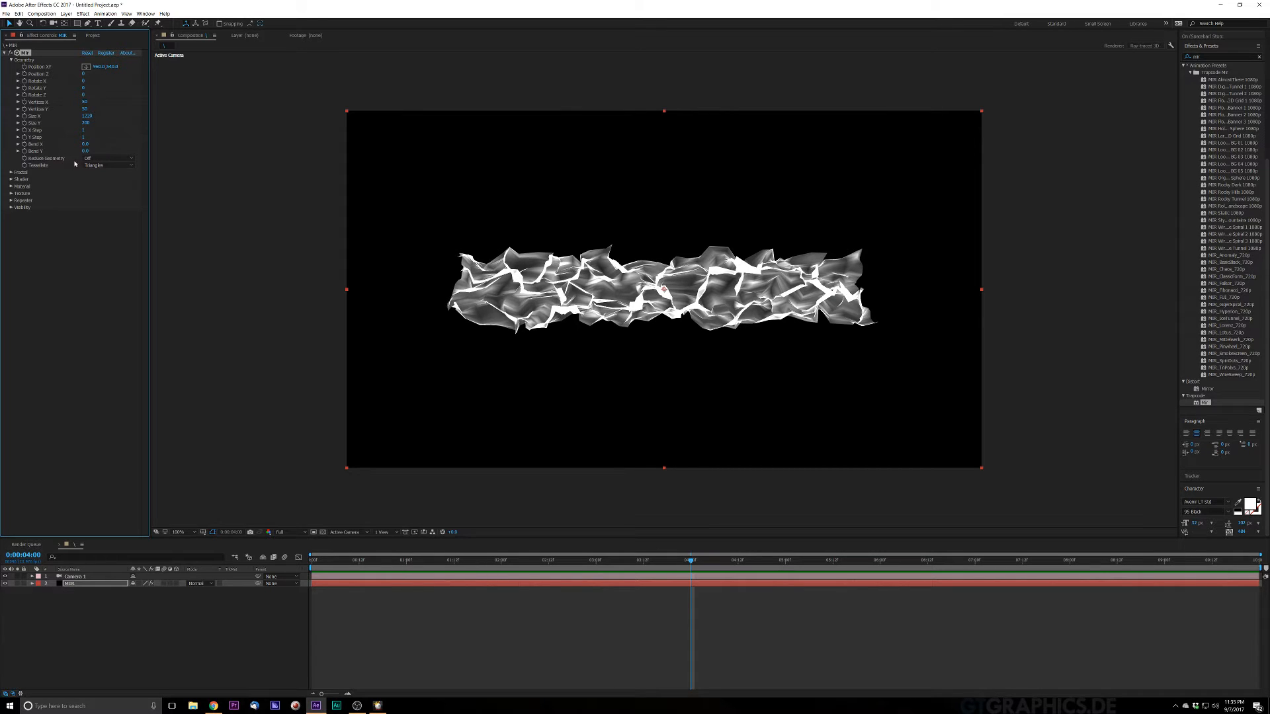
Try the Auto, 4x and 16x options of the Mir effect's Reduce Geometry setting
click(101, 160)
click(100, 174)
click(100, 159)
click(94, 189)
click(99, 159)
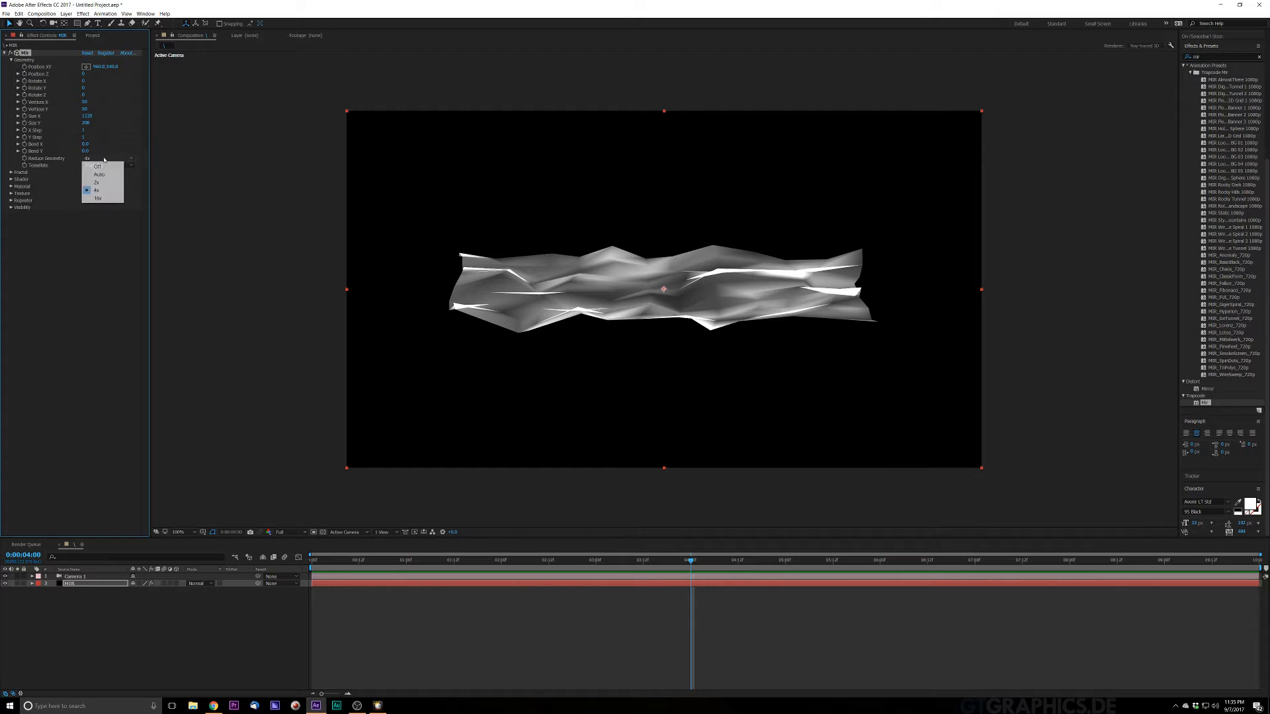
click(104, 200)
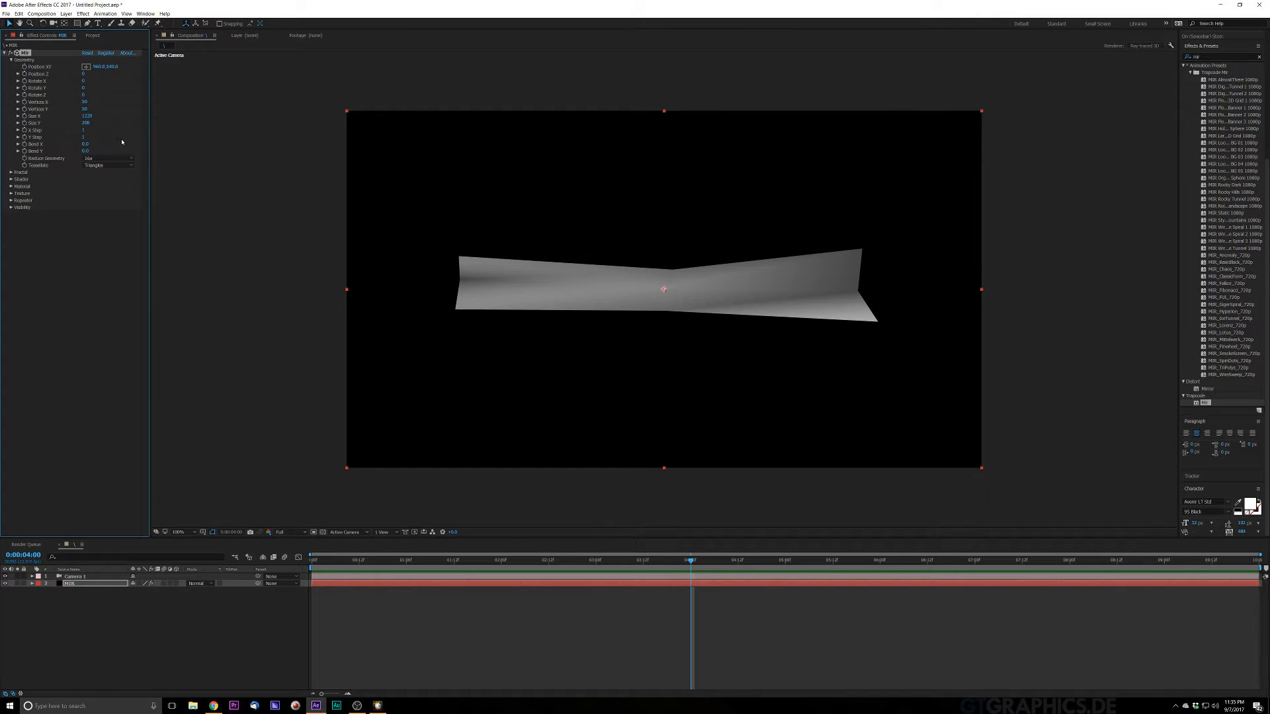
Set the Mir geometry's tessellation to Quads and switch Reduce Geometry to Off
click(106, 165)
click(108, 180)
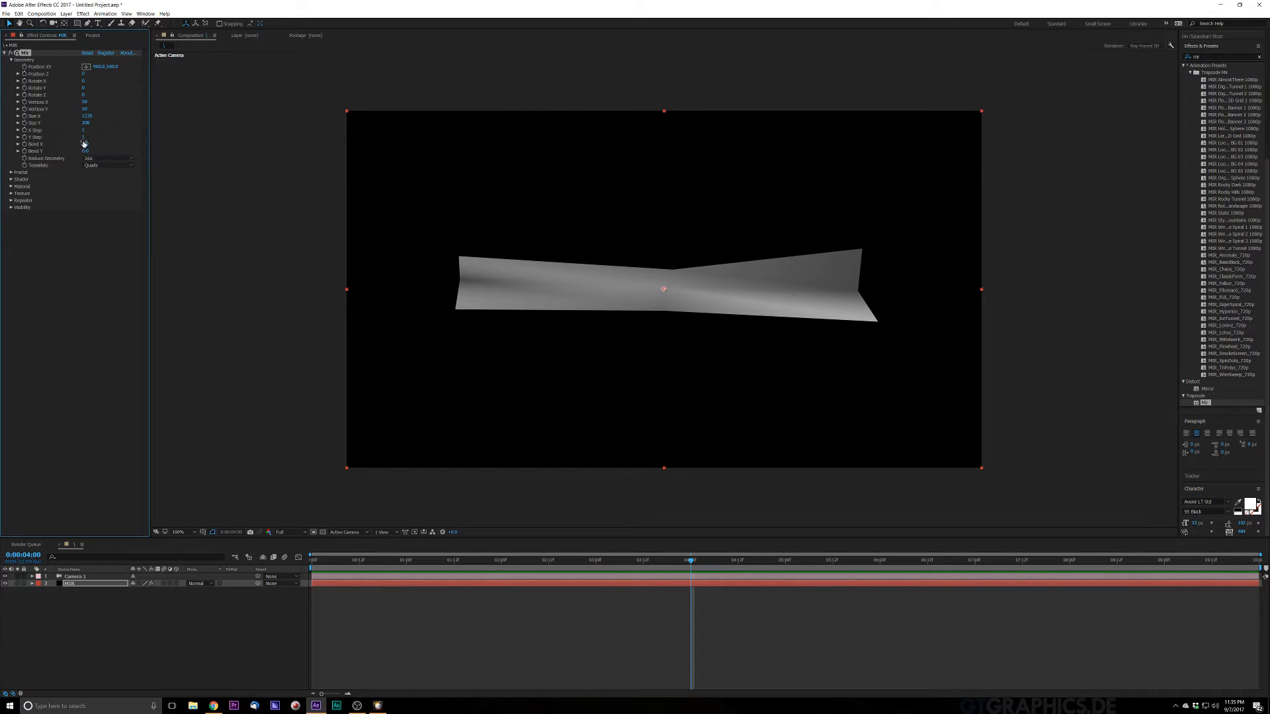
drag(85, 144, 177, 164)
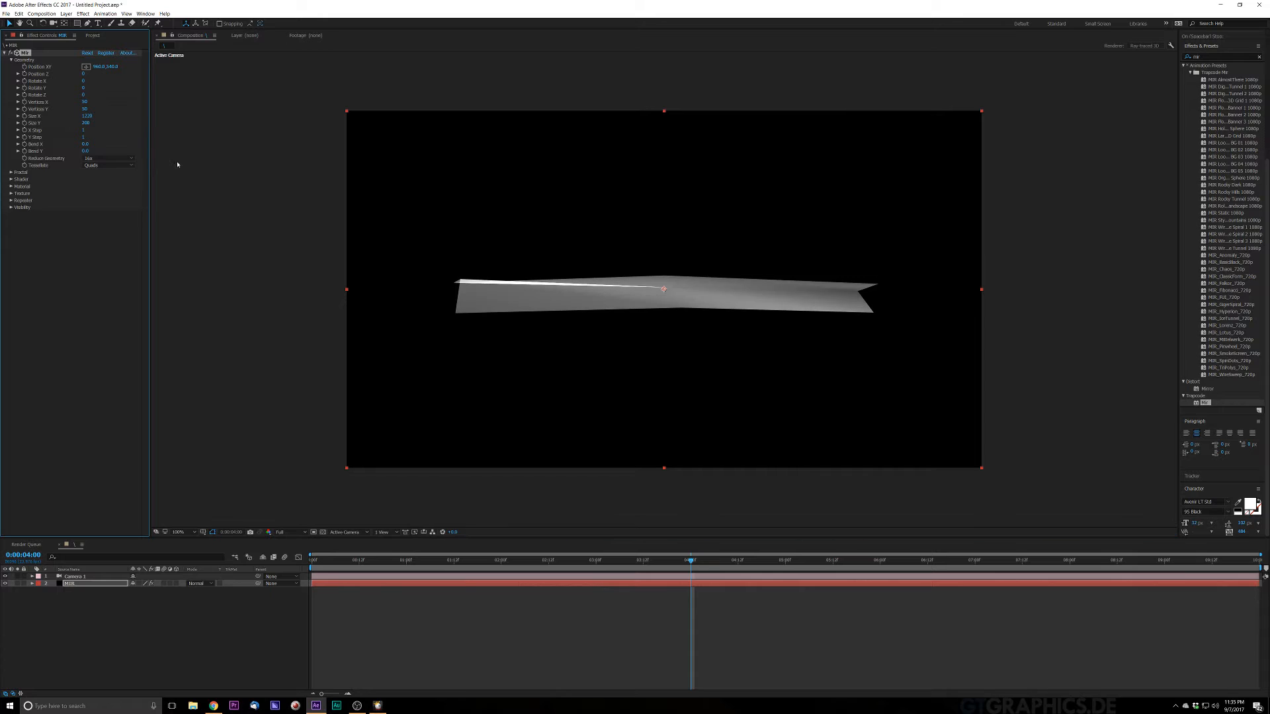
click(99, 159)
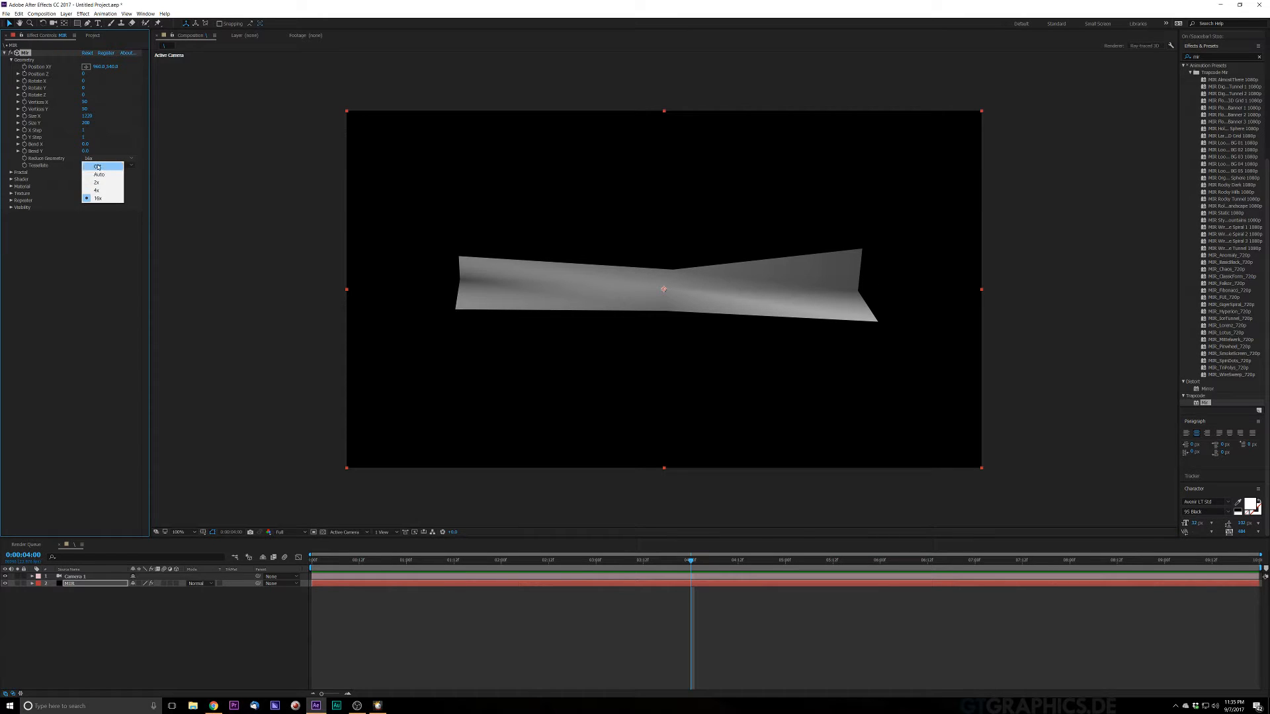
click(98, 166)
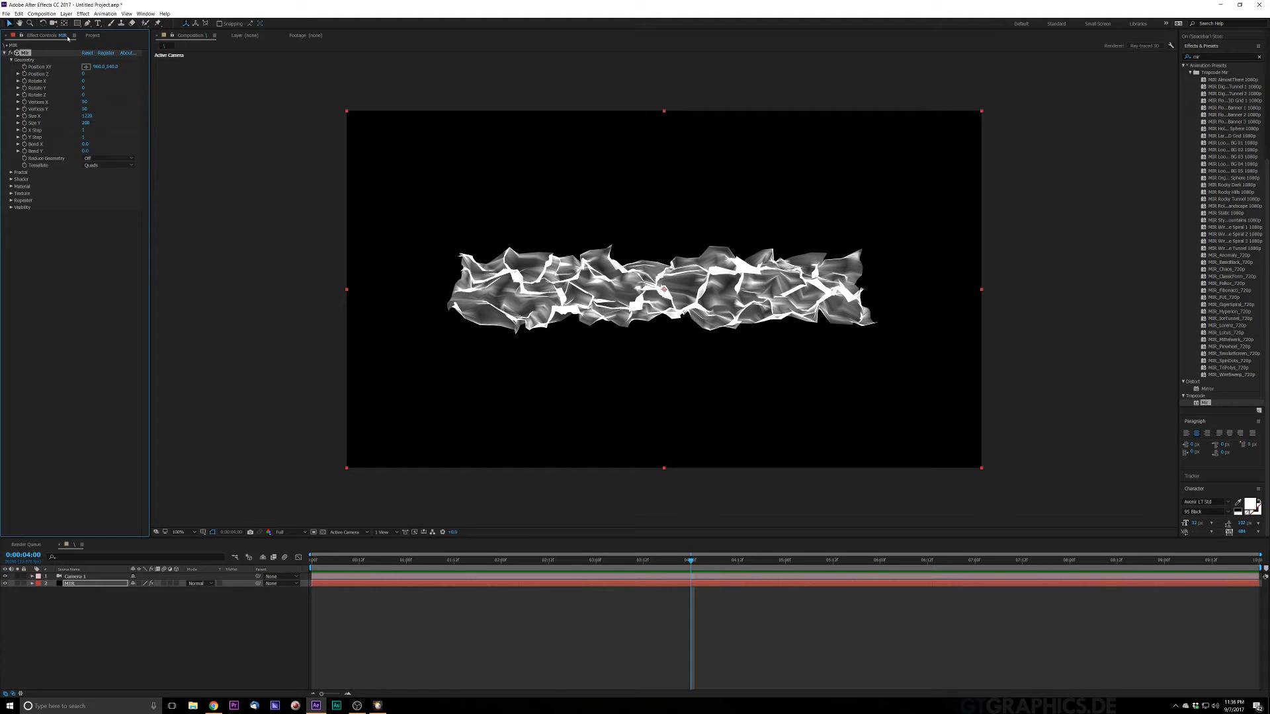
Try orbiting the camera around the Mir mesh and undo the camera move
click(53, 23)
drag(639, 271, 662, 387)
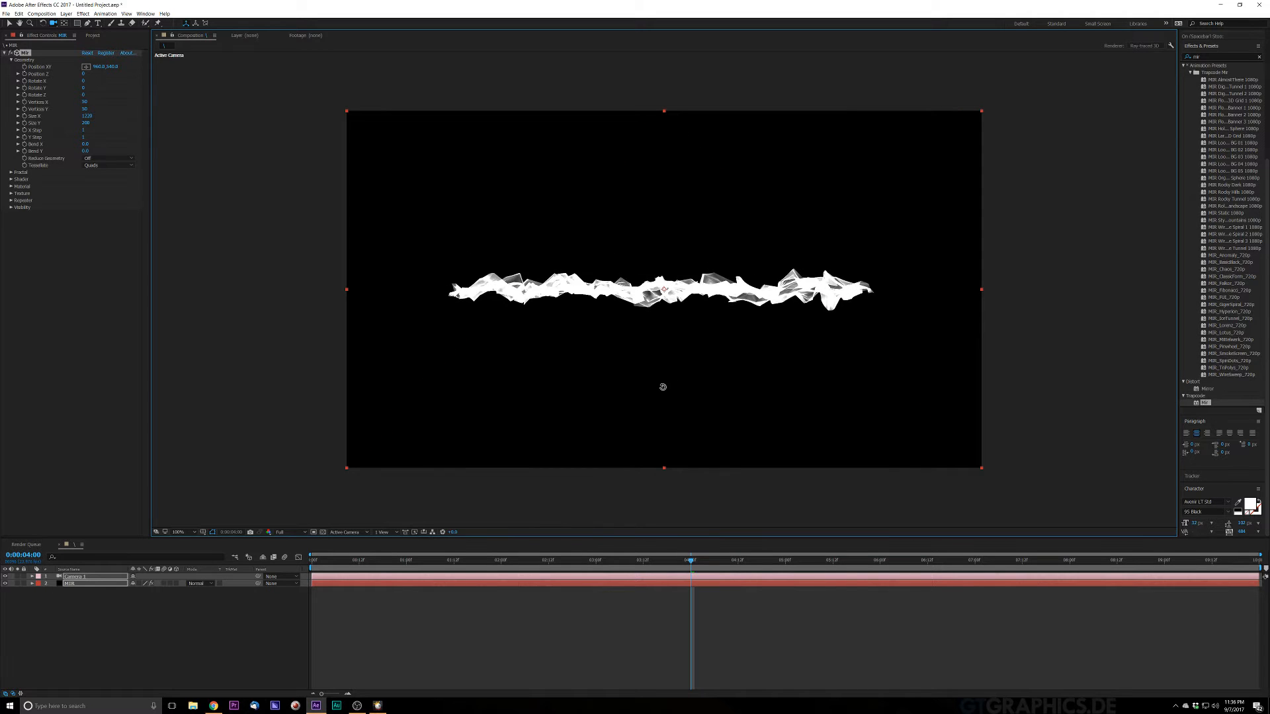
key(ctrl+z)
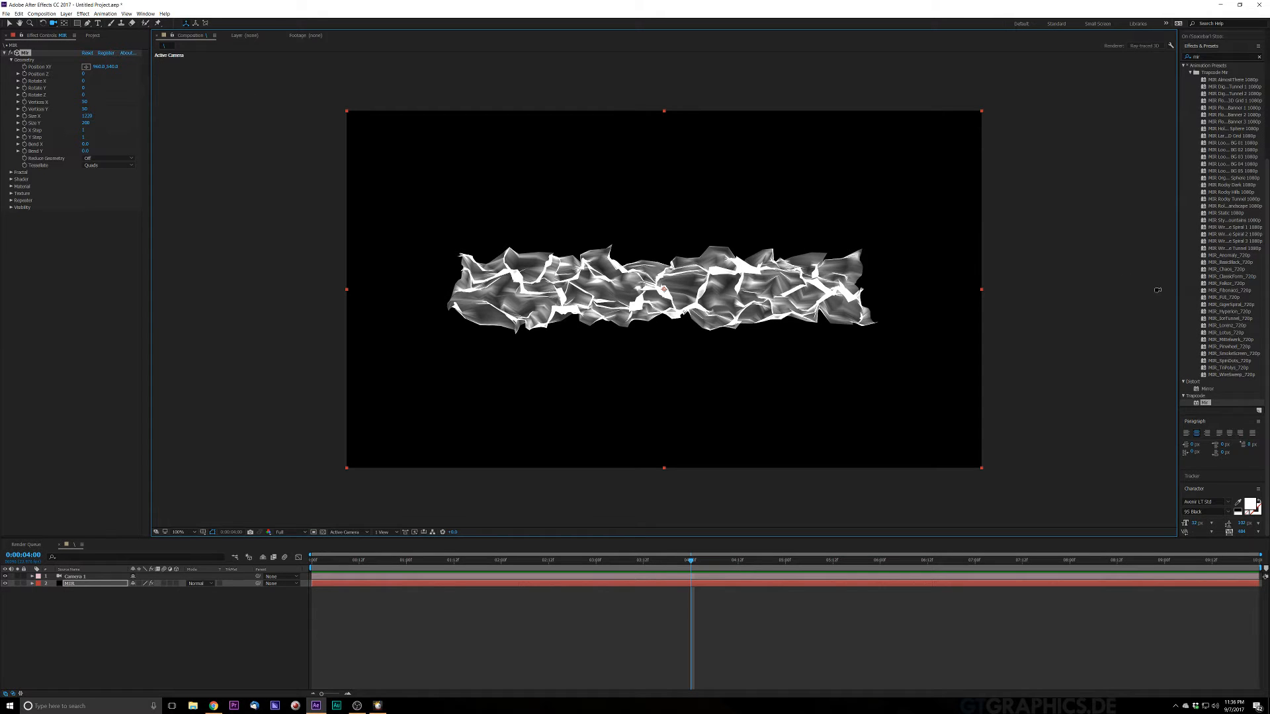
key(alt+Tab)
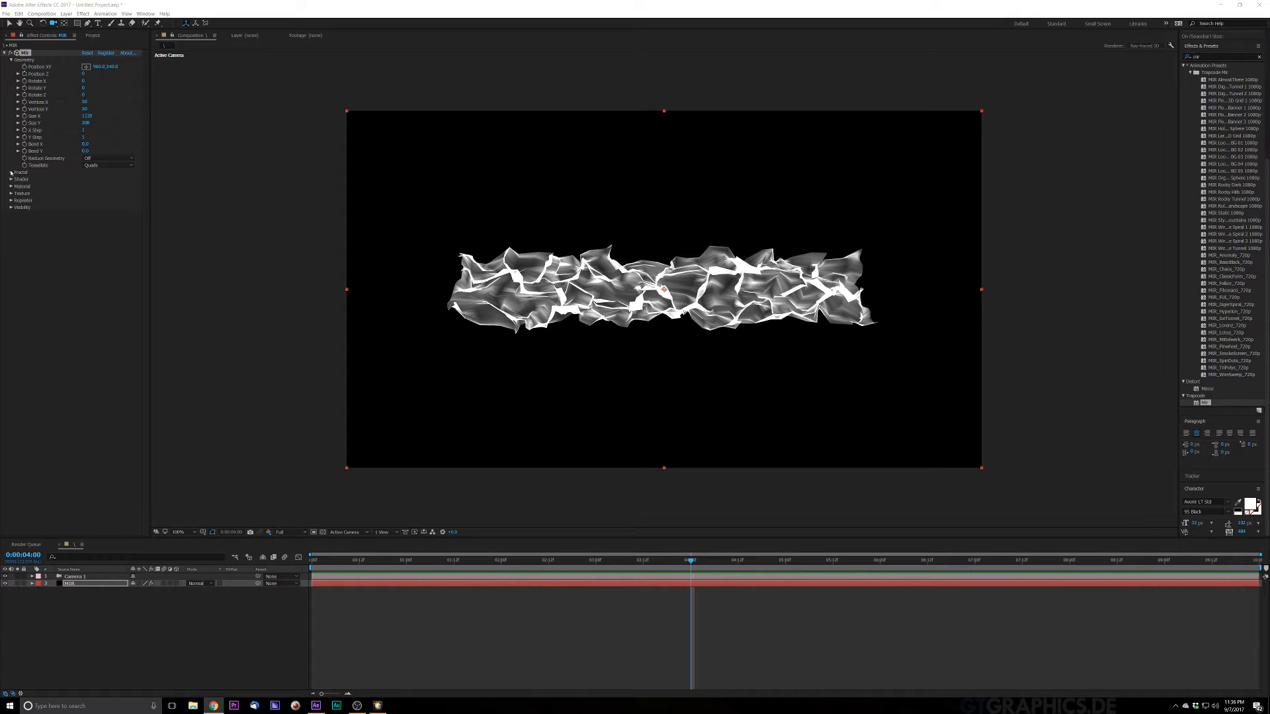
Expand the Mir Fractal settings, compare the Multi, SmoothRidge and Multi SmoothRidge fractal types, and set the type to Multi
click(11, 172)
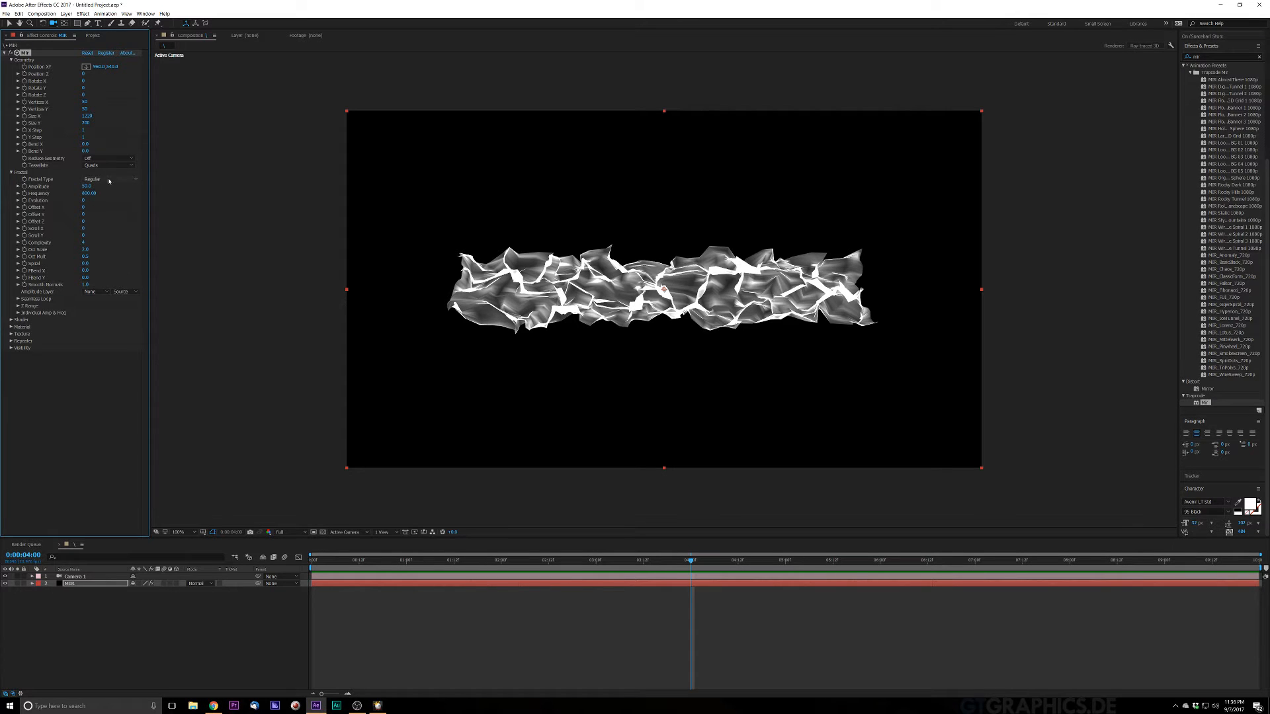
click(111, 180)
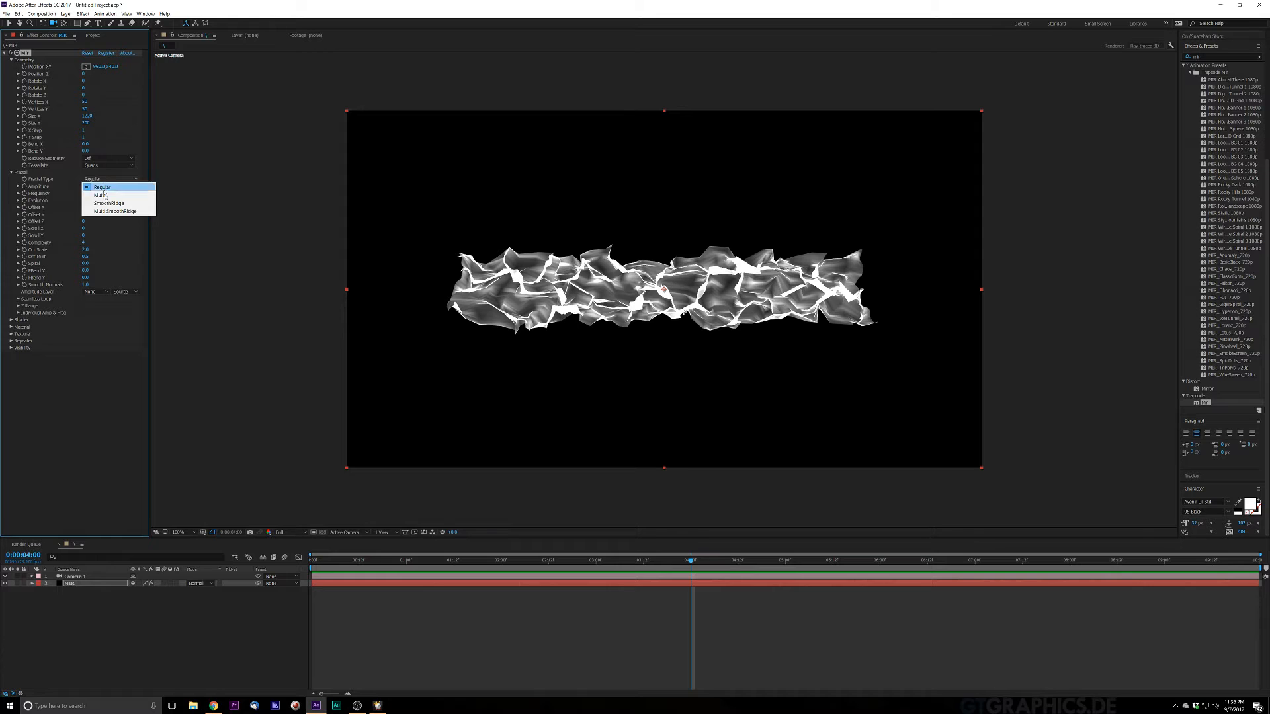
click(107, 199)
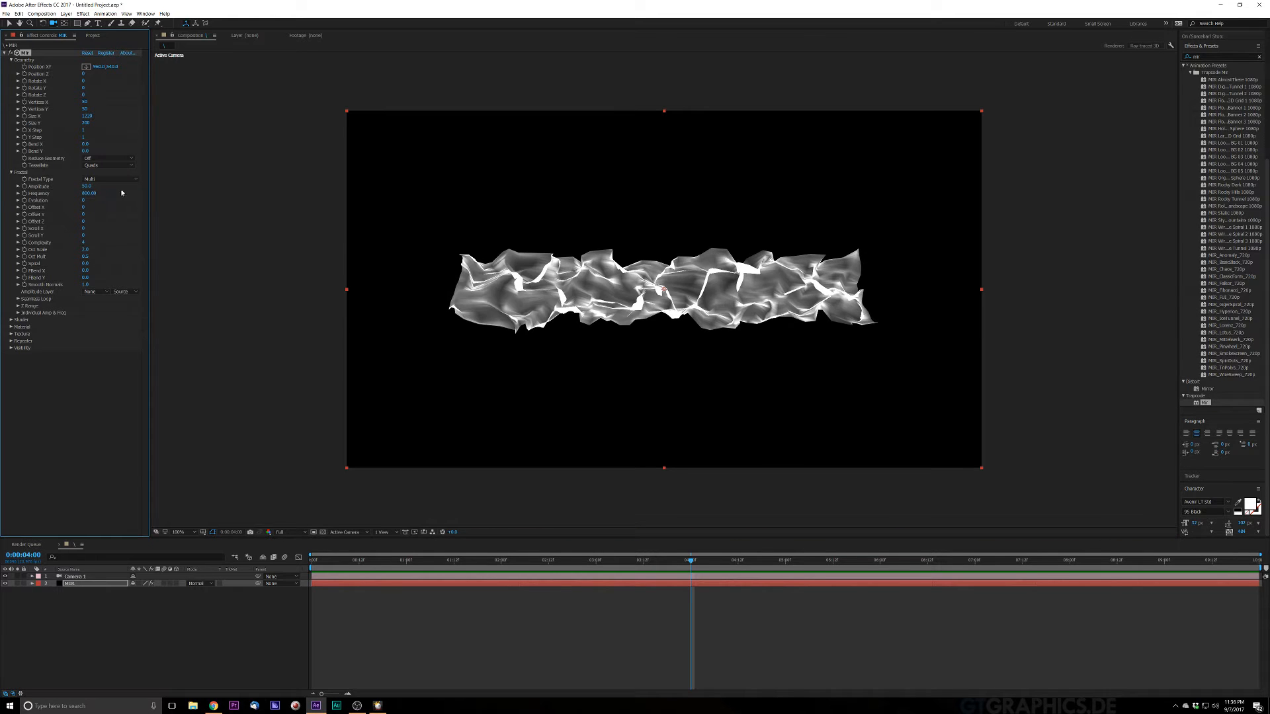
click(117, 179)
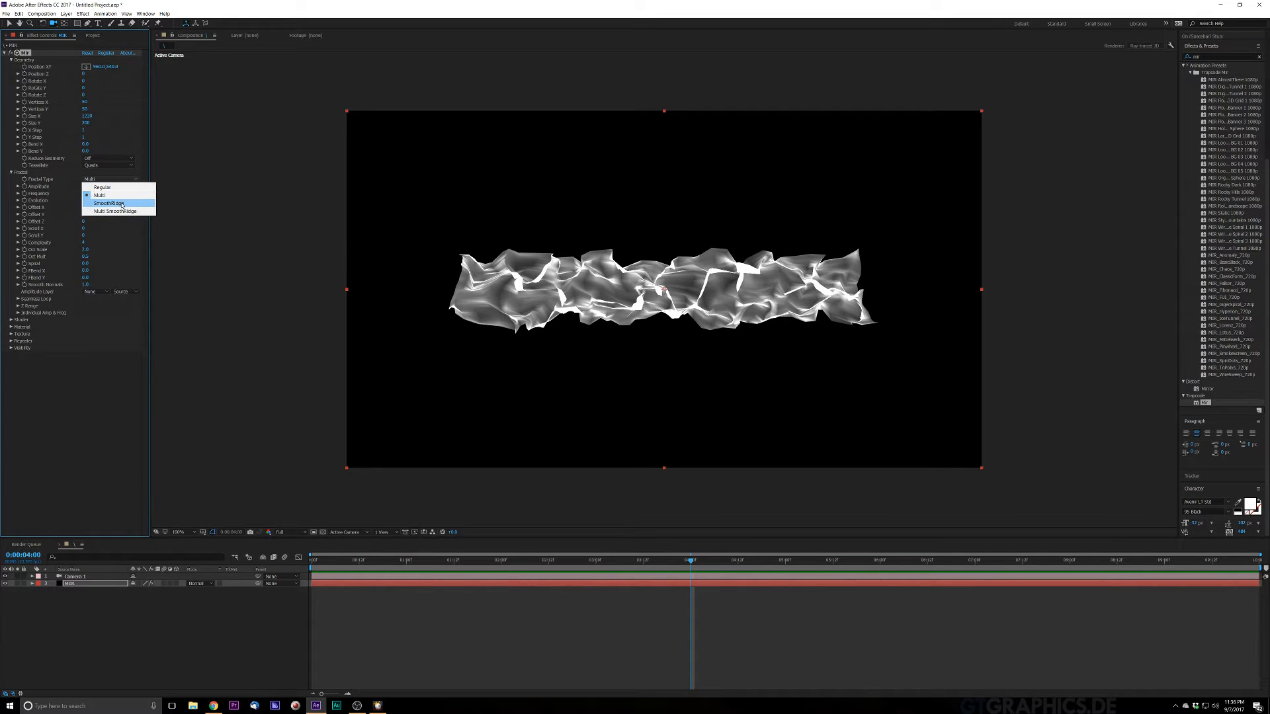
click(122, 204)
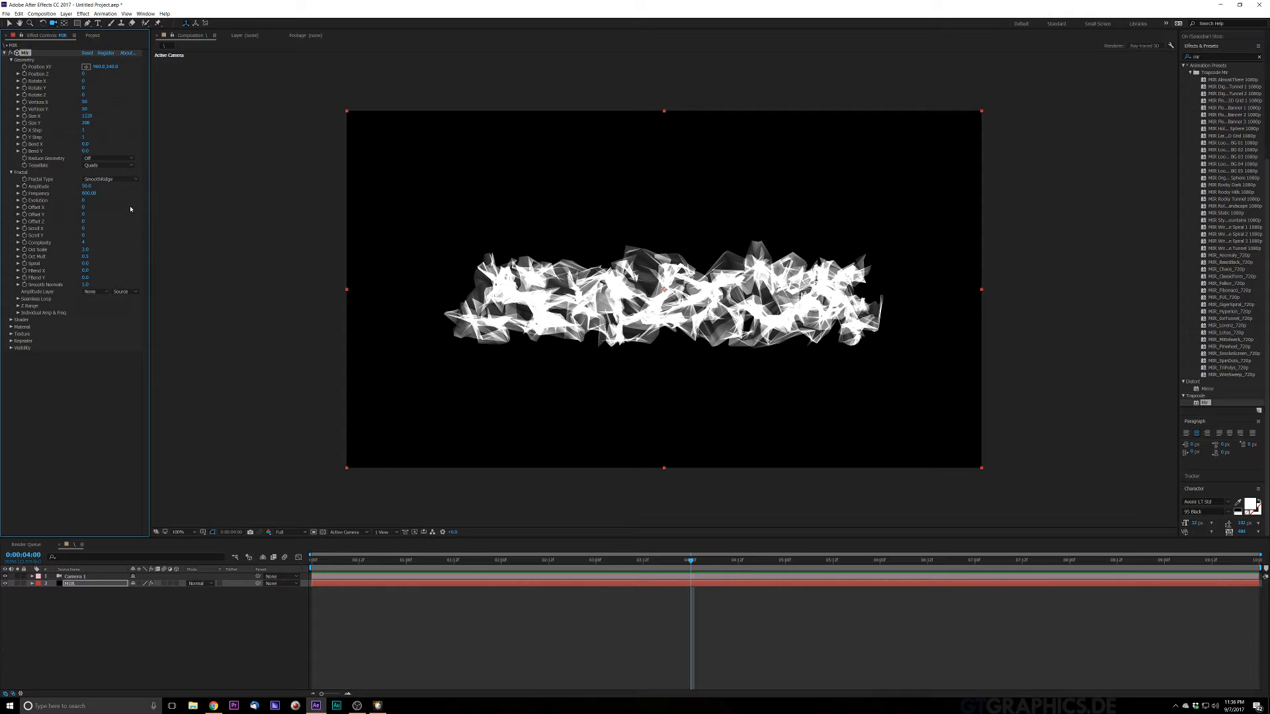
click(110, 179)
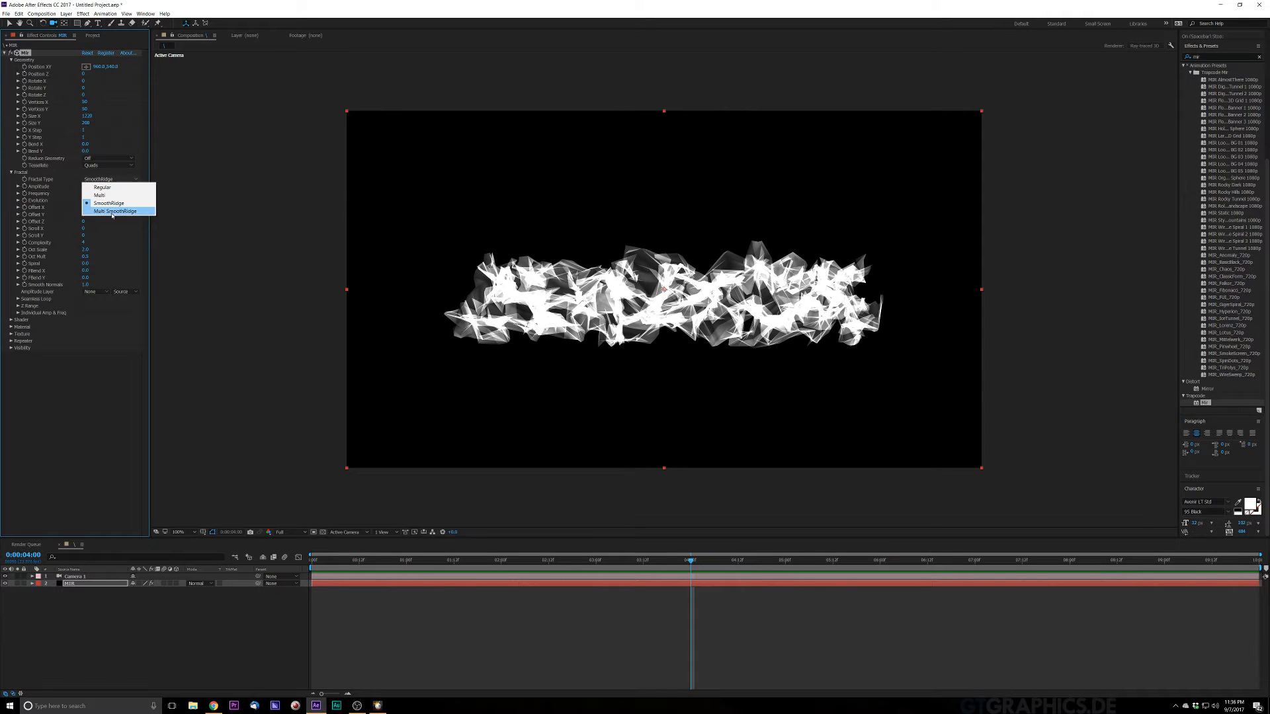
click(113, 212)
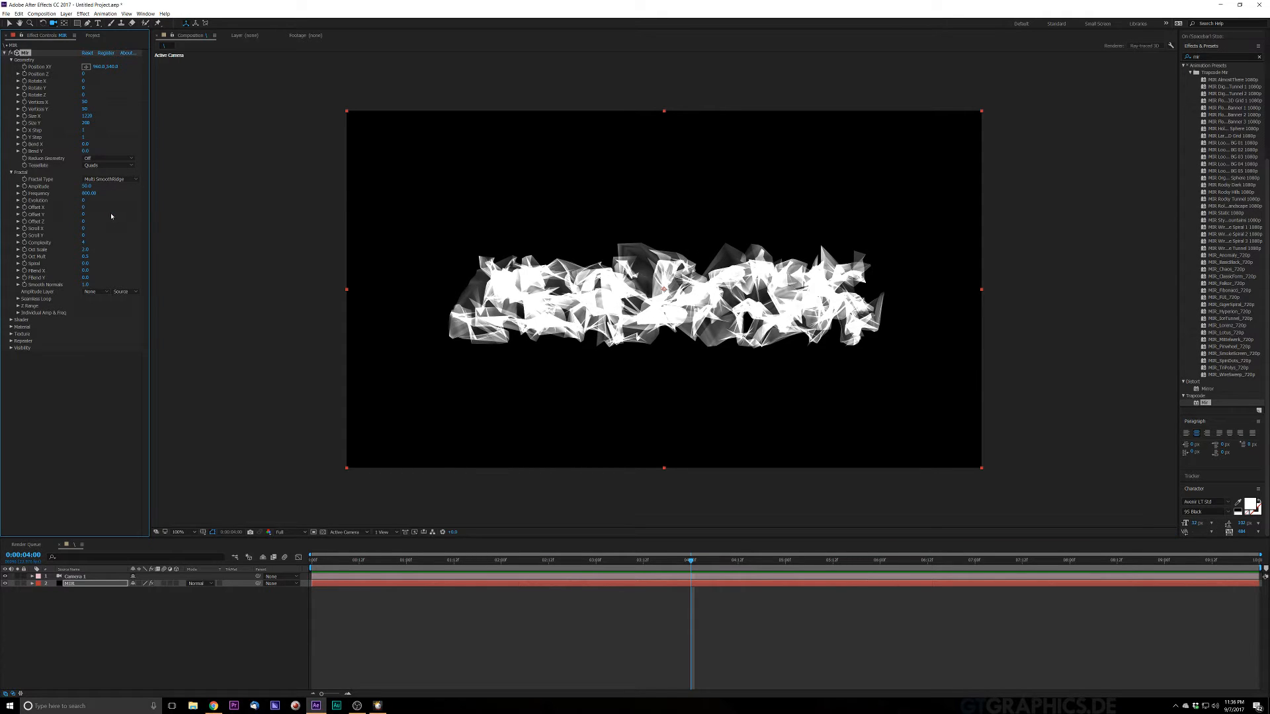
click(110, 179)
click(106, 200)
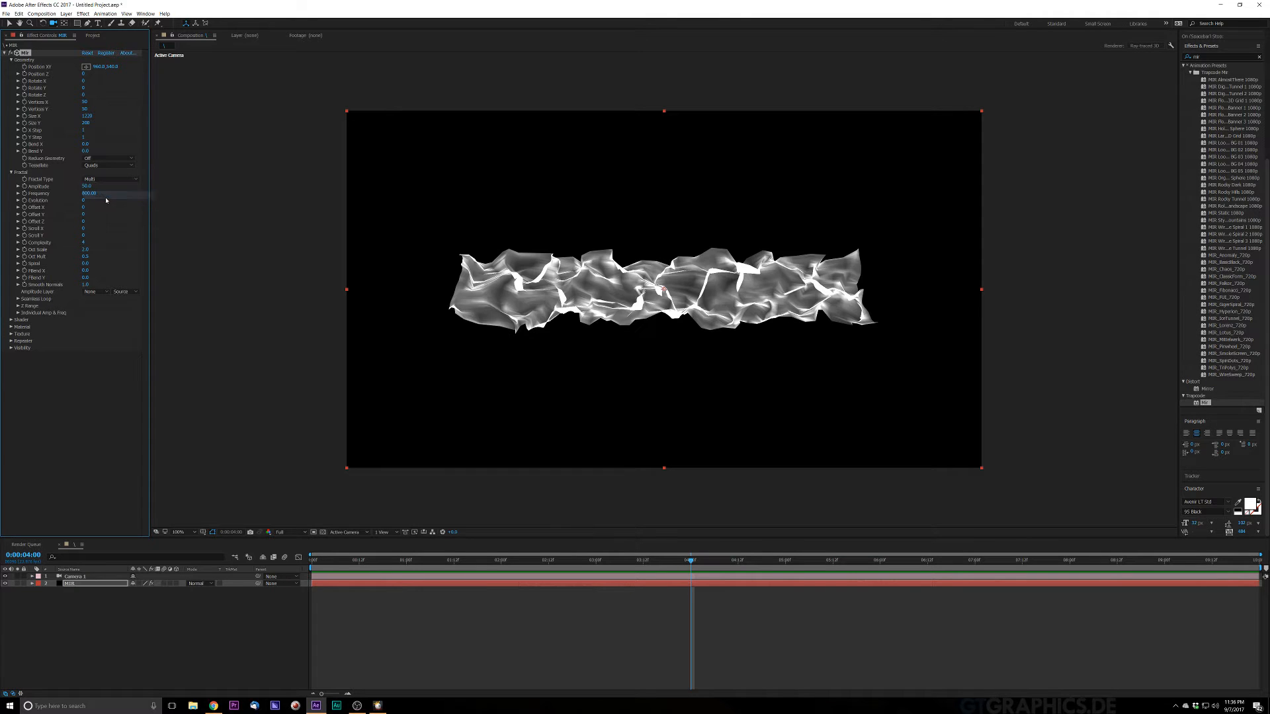
Set the fractal Amplitude to about 78 and lower the Frequency to smooth the mesh into broad folds
drag(86, 185, 128, 210)
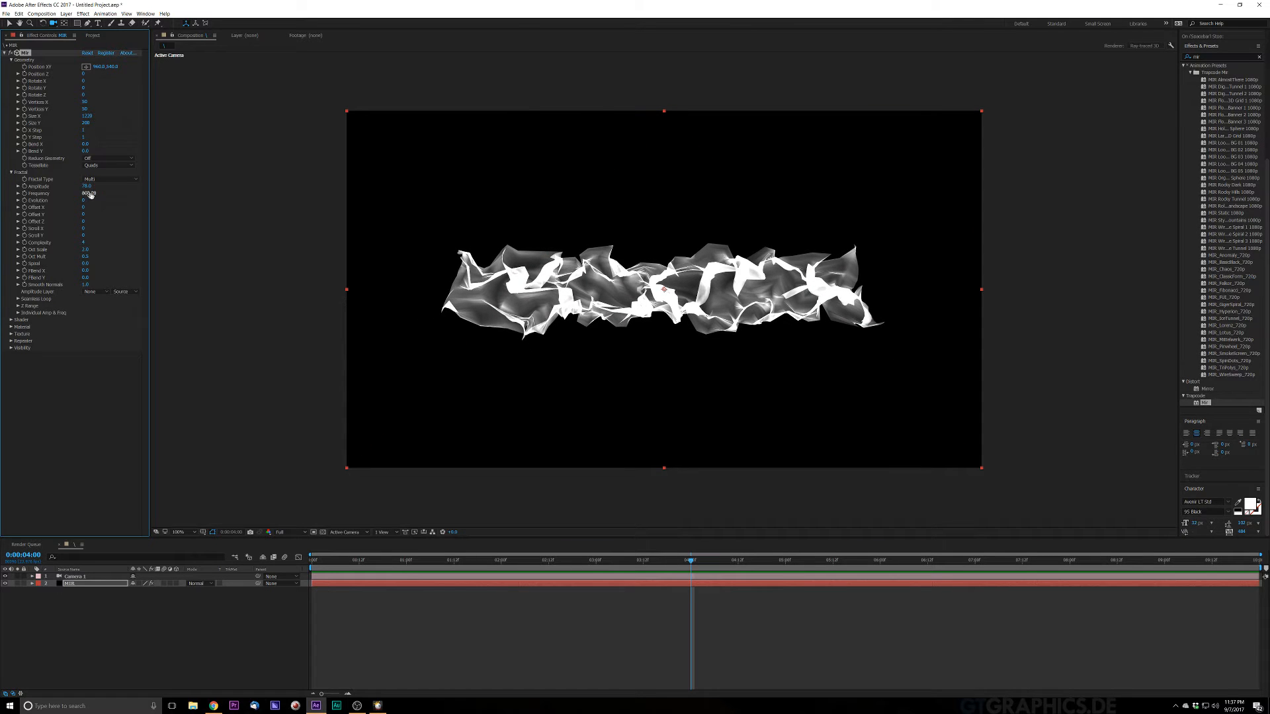
drag(88, 193, 120, 236)
mouse_move(55, 268)
mouse_down()
mouse_move(35, 435)
mouse_move(66, 531)
mouse_move(78, 494)
mouse_up()
drag(78, 491, 84, 483)
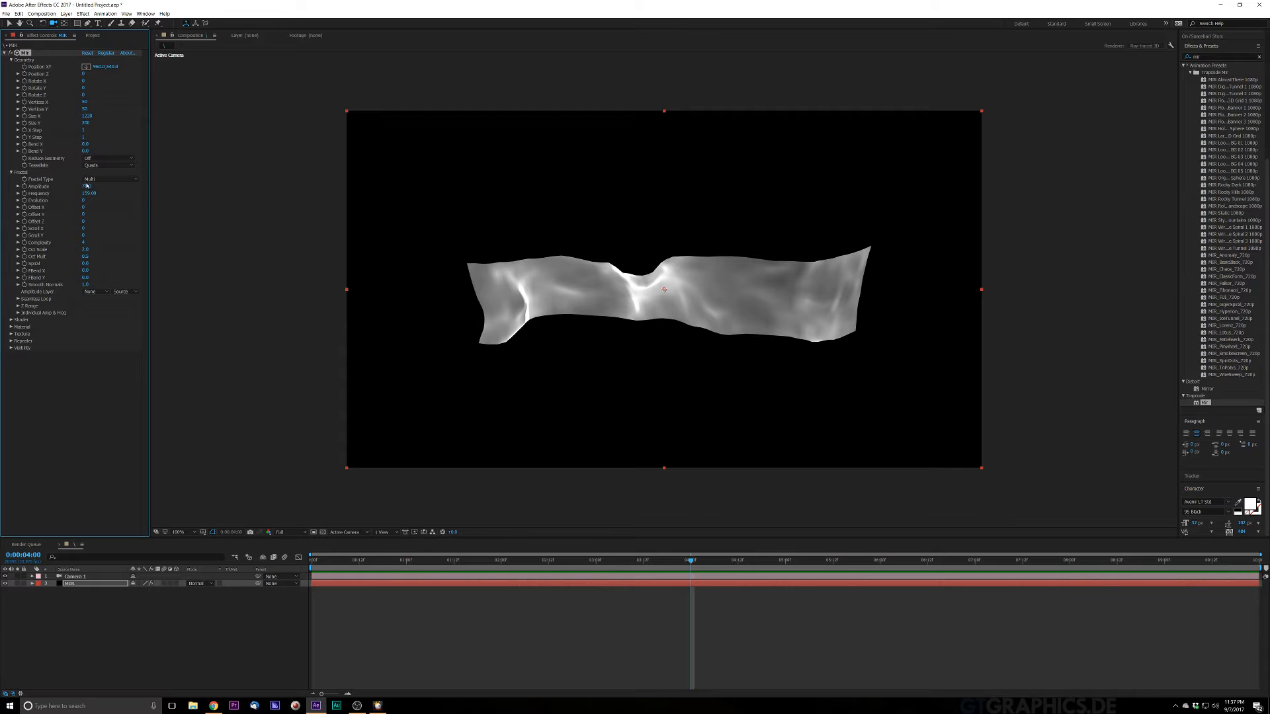
Set the fractal Amplitude to about 85 and inspect the mesh by temporarily orbiting the camera
drag(94, 185, 111, 183)
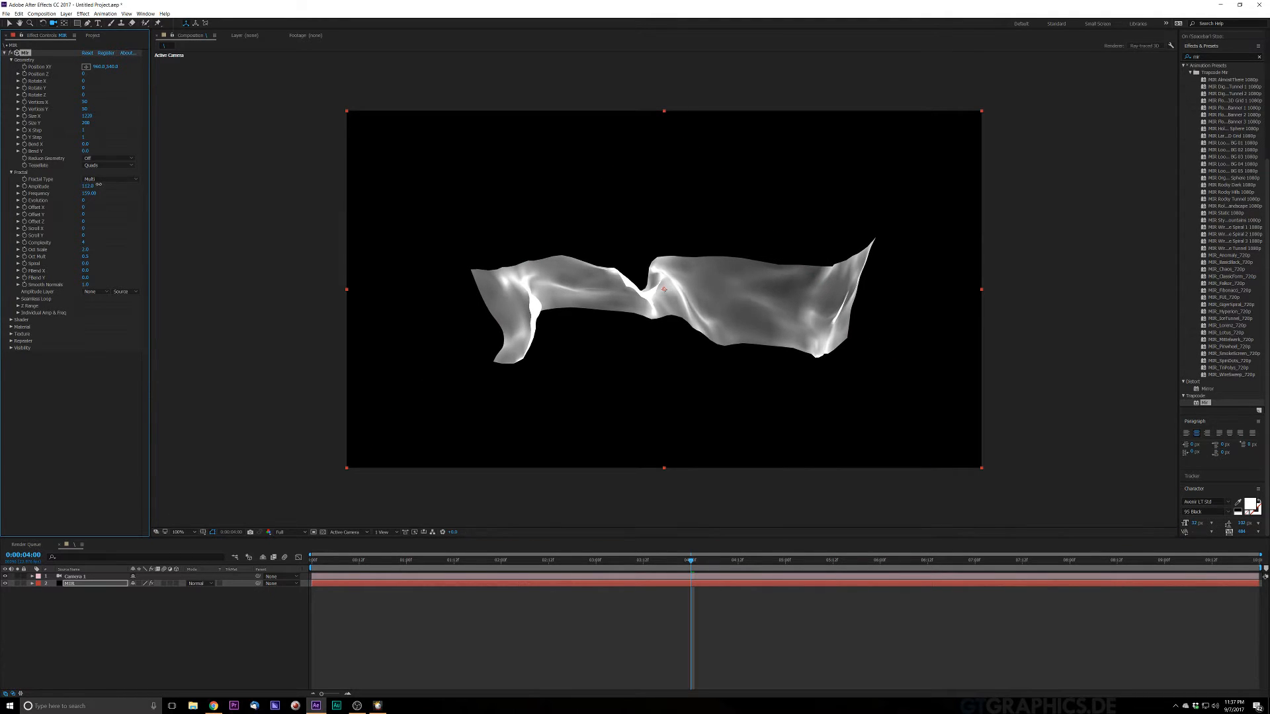
mouse_move(111, 183)
mouse_down()
mouse_move(76, 190)
mouse_move(98, 192)
mouse_up()
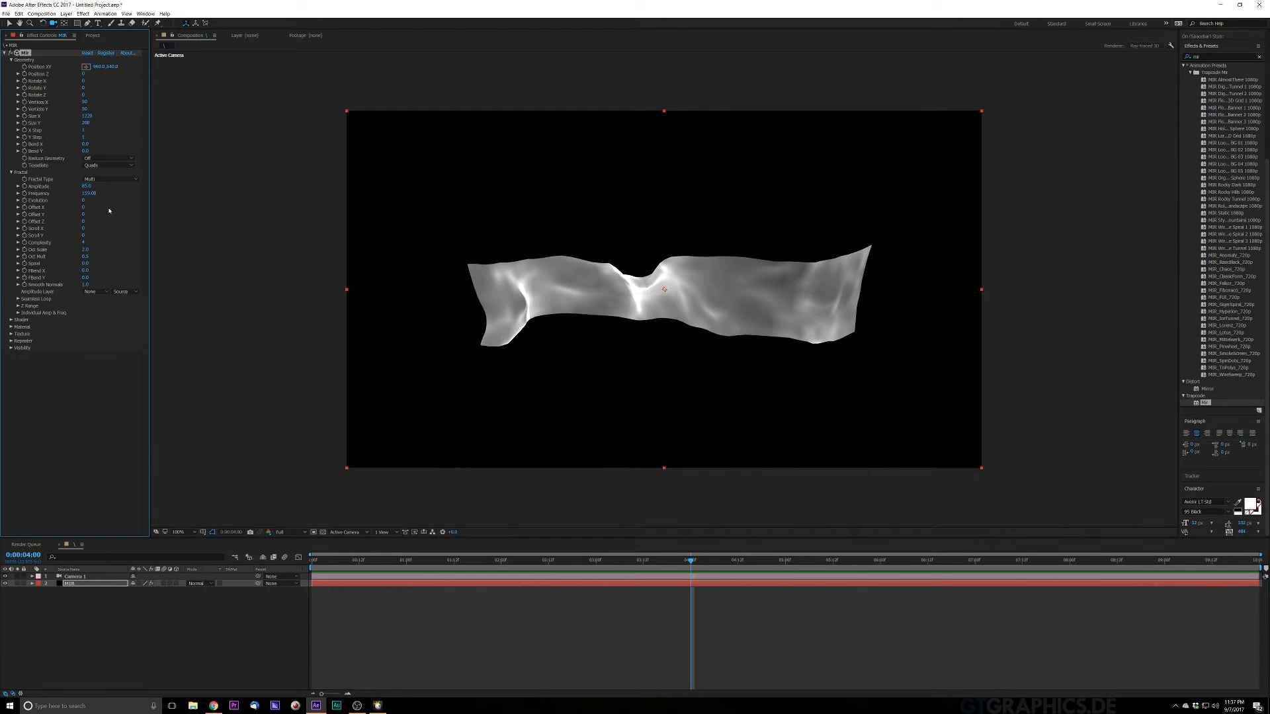
drag(689, 247, 694, 377)
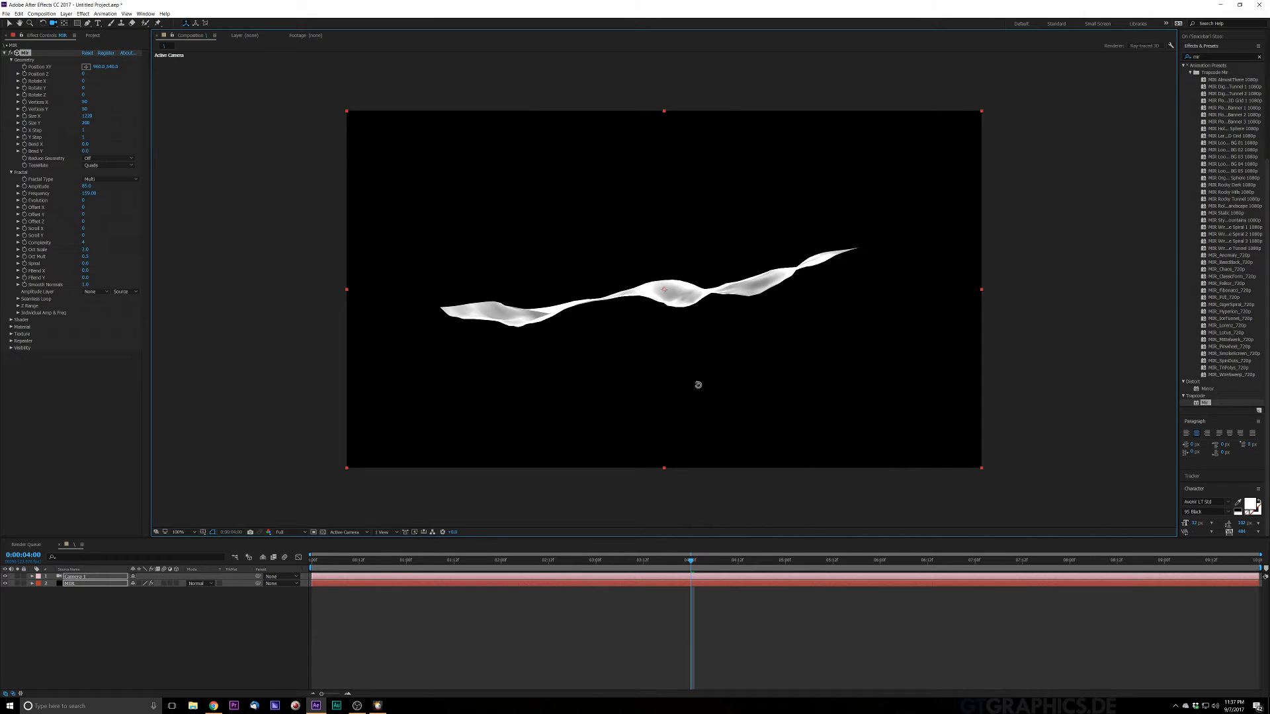
drag(678, 320, 678, 319)
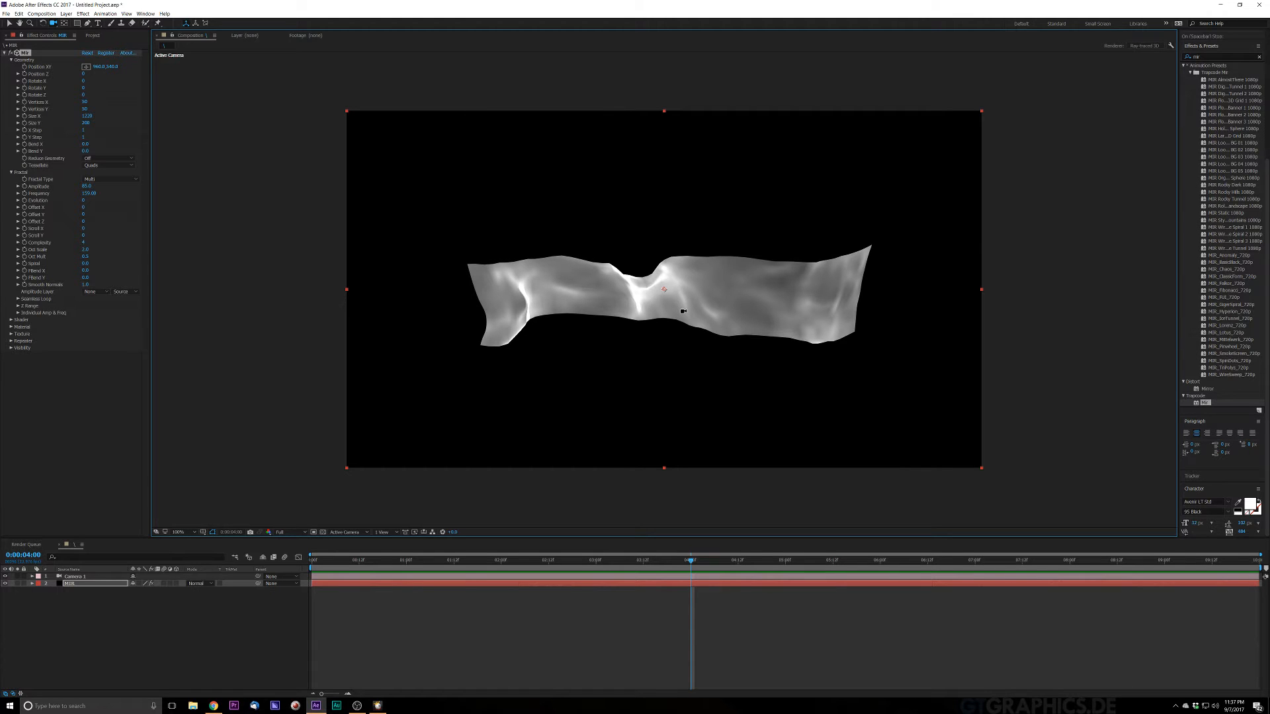
Try adding a red parallel light to the composition and delete it
click(66, 13)
mouse_move(76, 19)
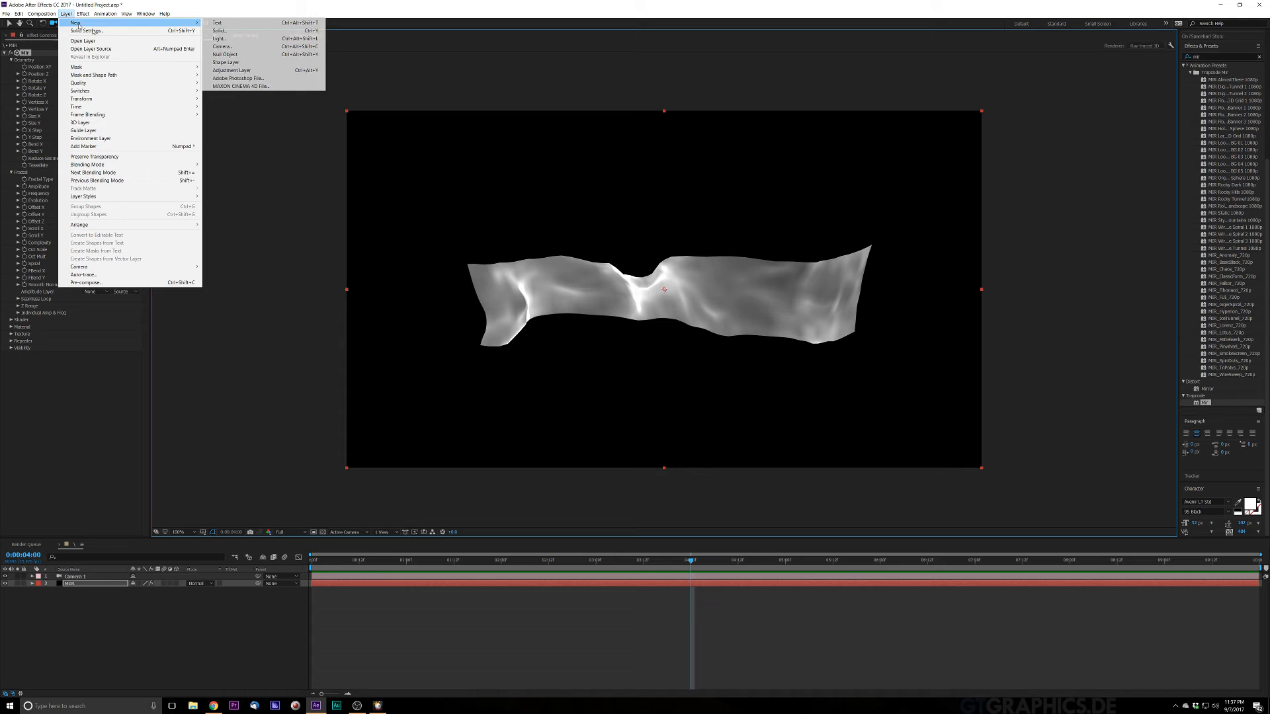
click(245, 39)
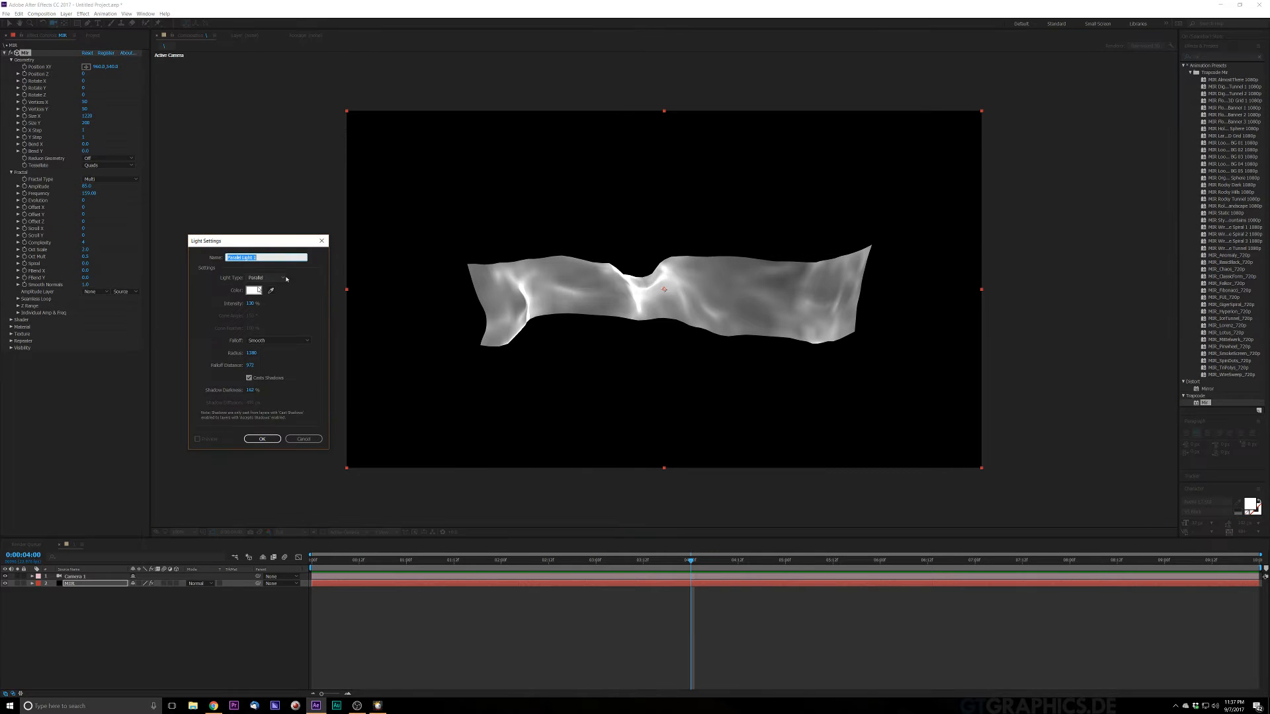
click(257, 292)
drag(825, 225, 978, 175)
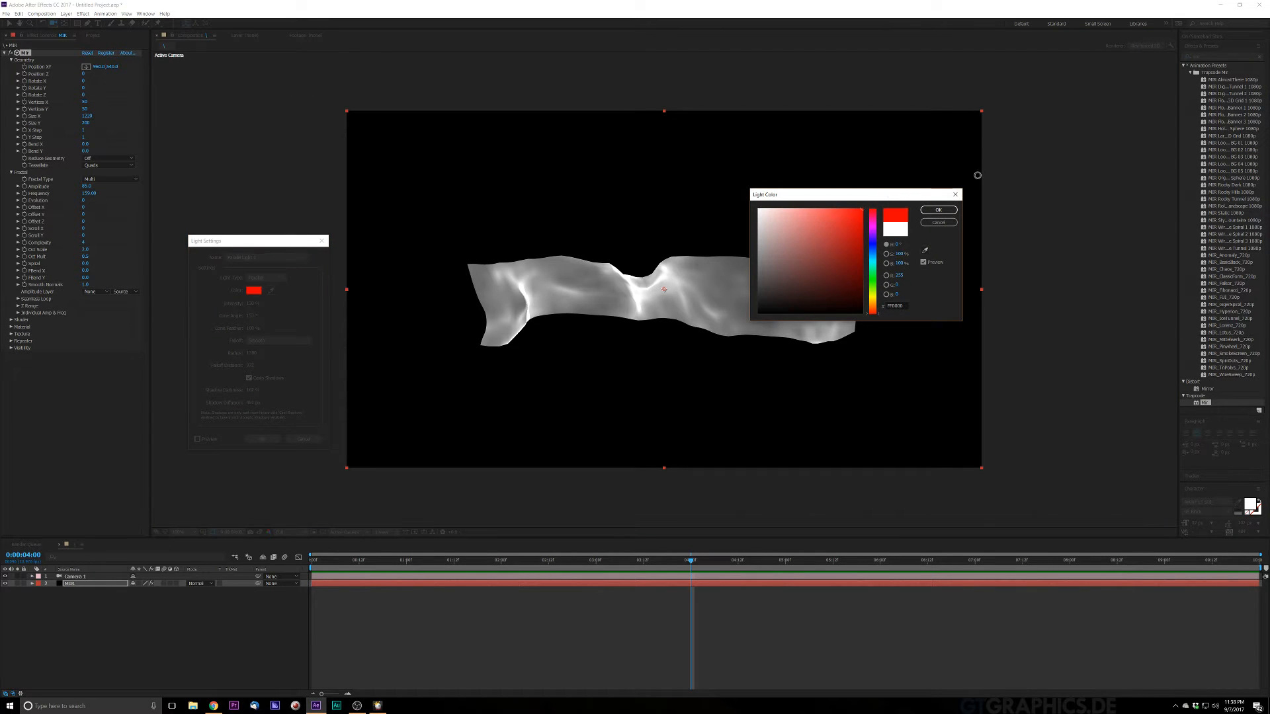
click(940, 211)
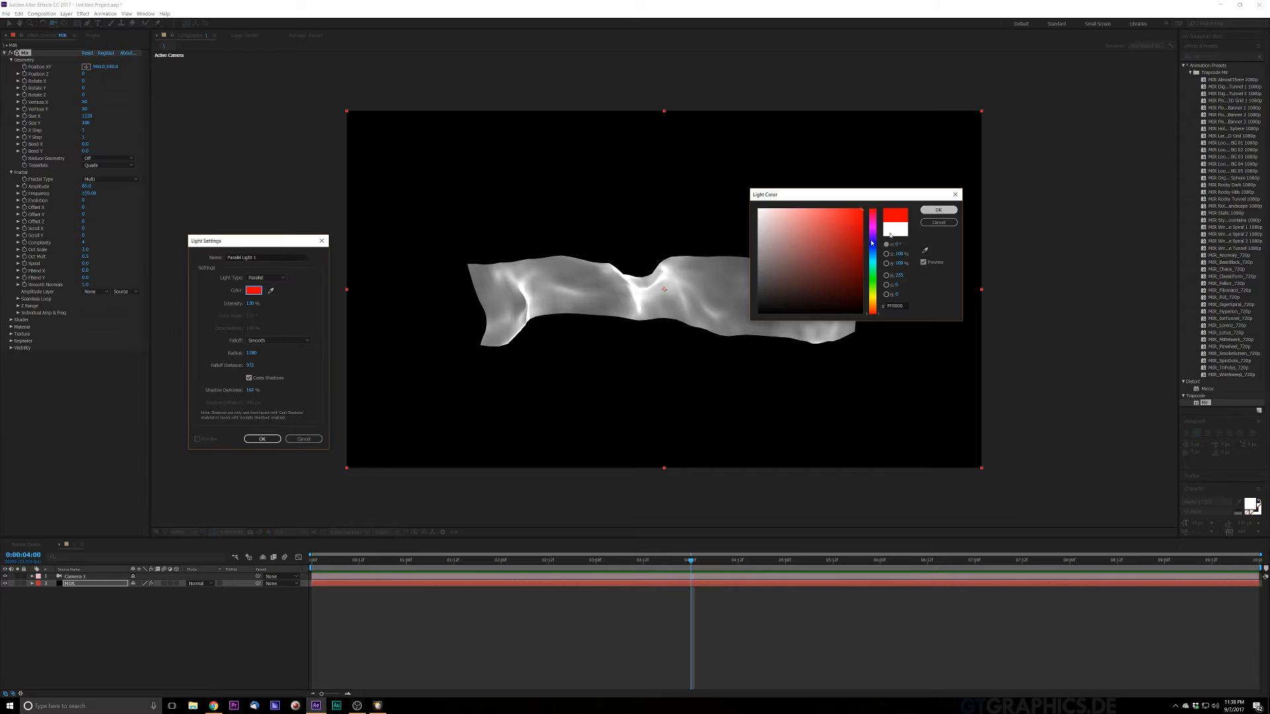
click(267, 438)
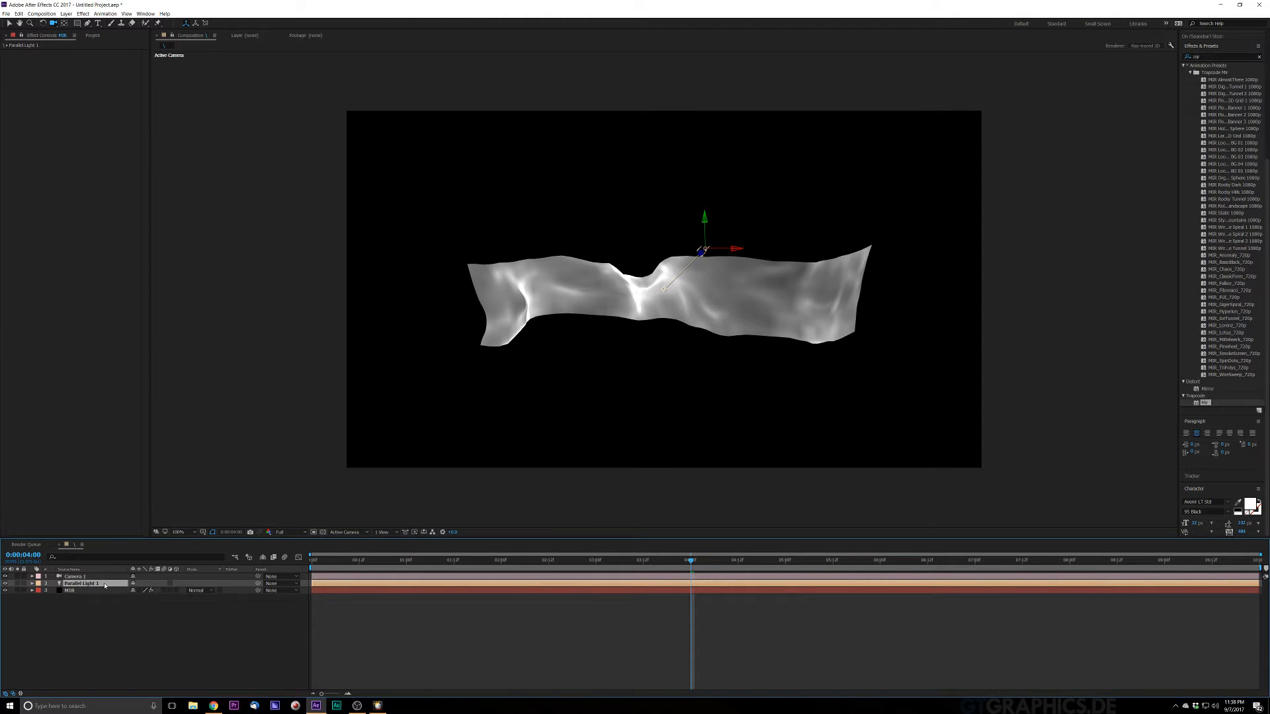
key(Delete)
Create a point light in red to tint the Mir mesh
click(67, 14)
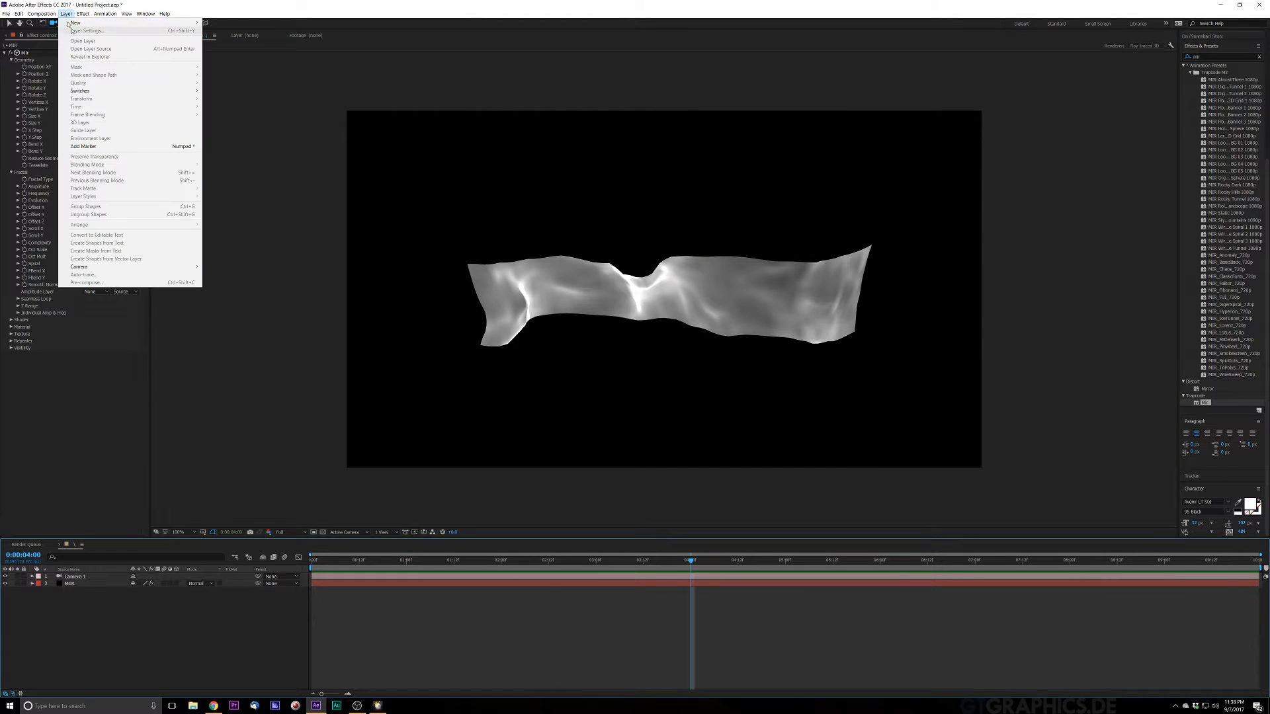
mouse_move(80, 23)
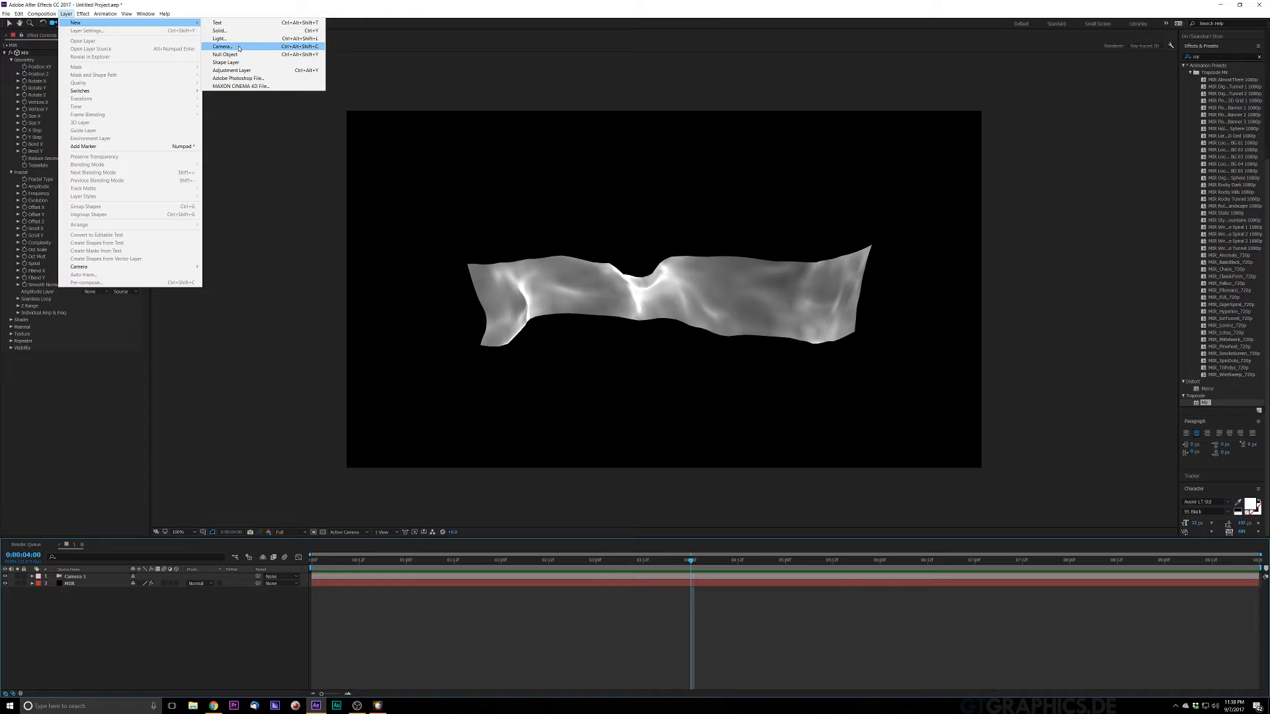
click(238, 39)
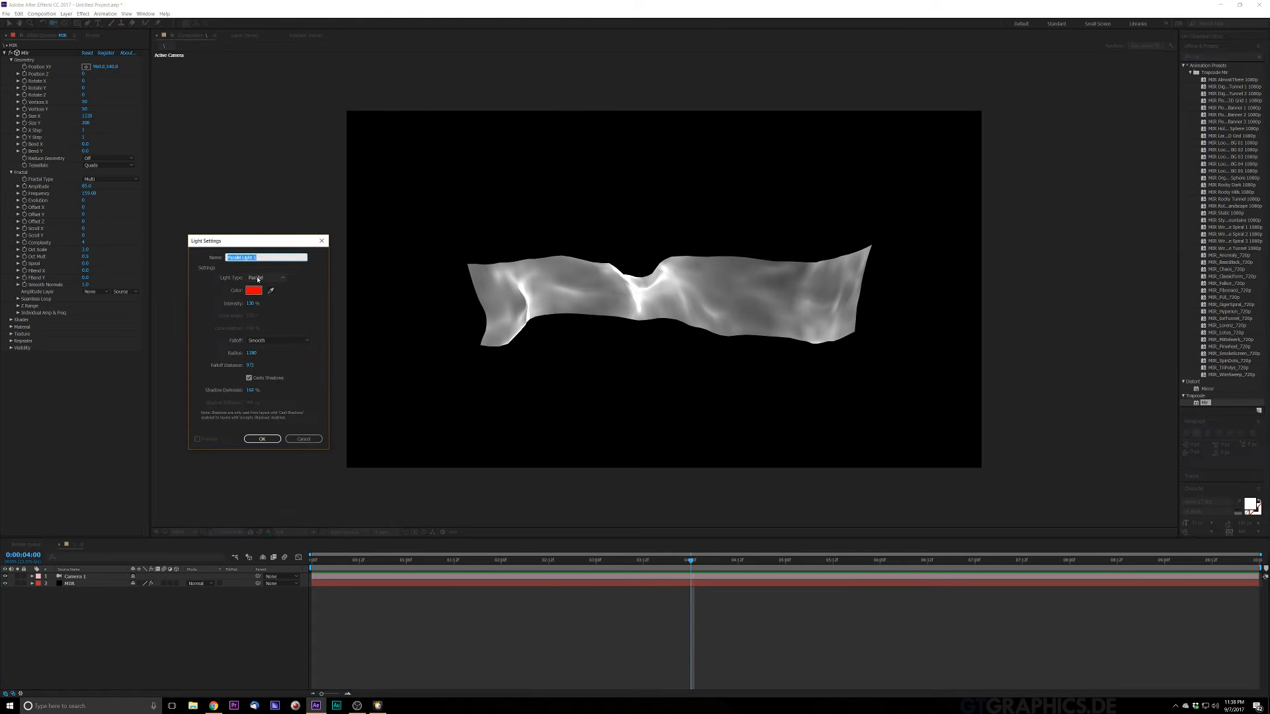
click(265, 278)
click(261, 303)
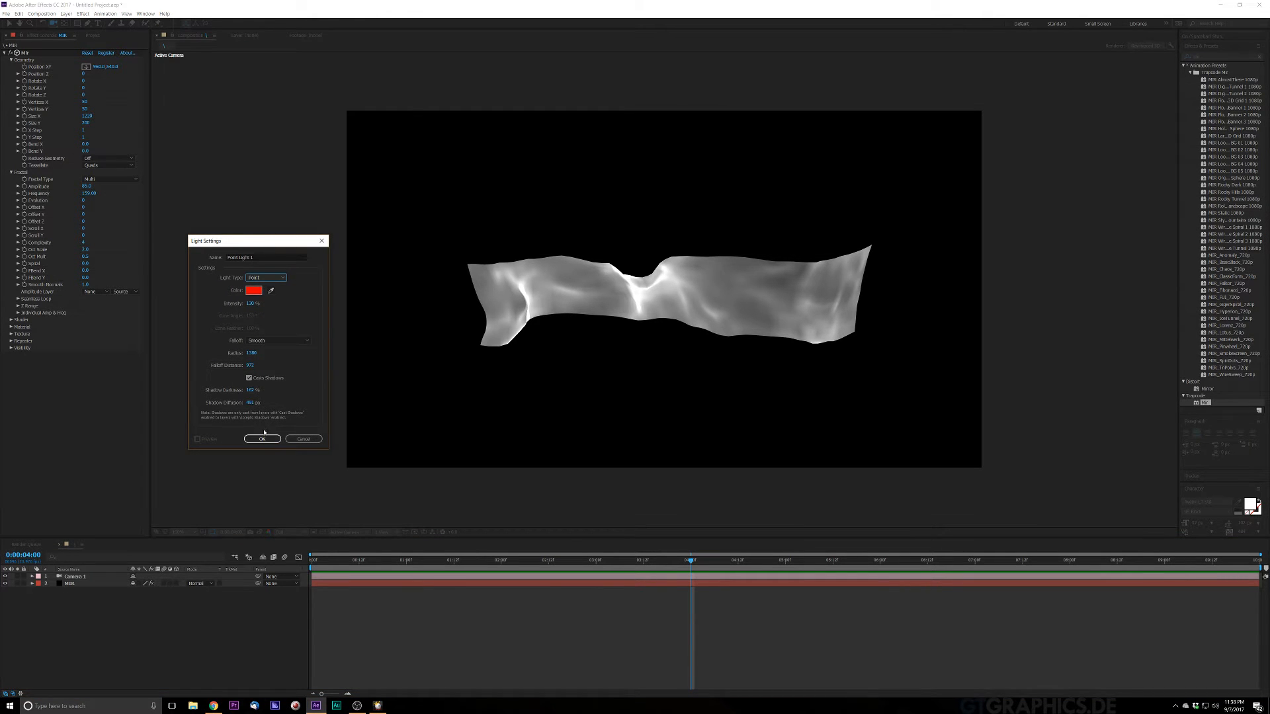
click(261, 438)
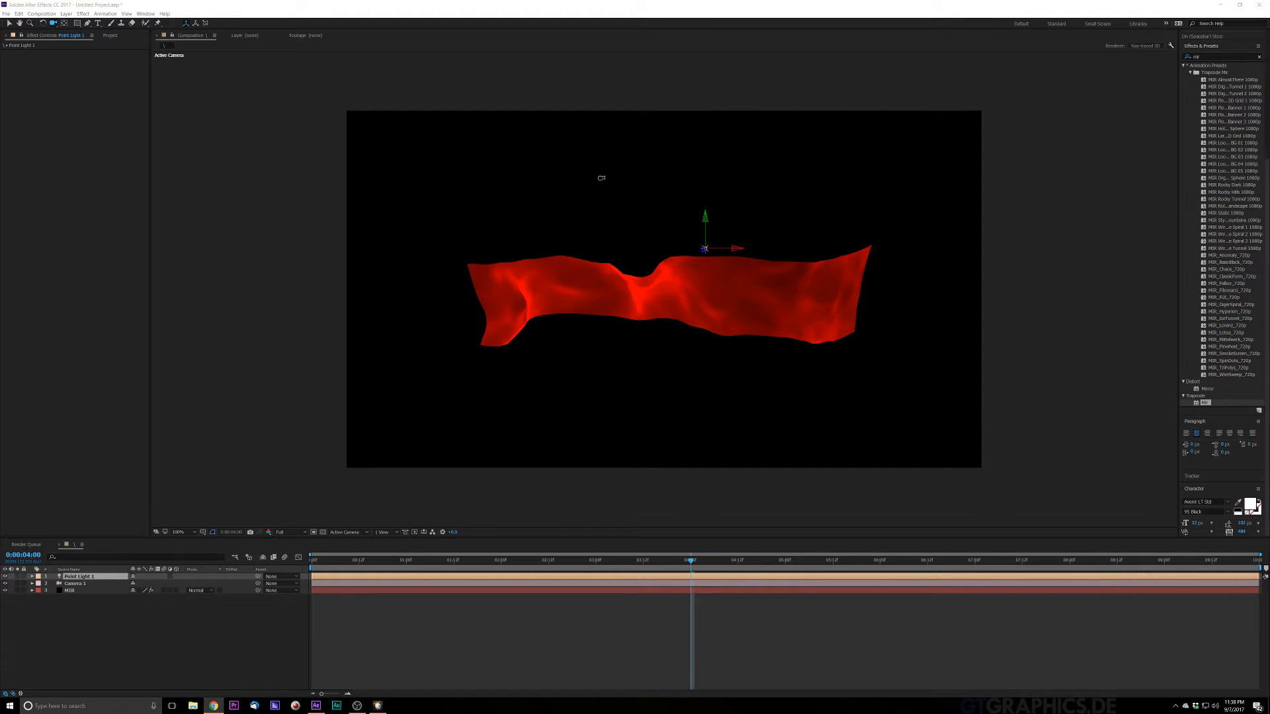
Move the red point light around over the Mir mesh and delete the light
click(10, 27)
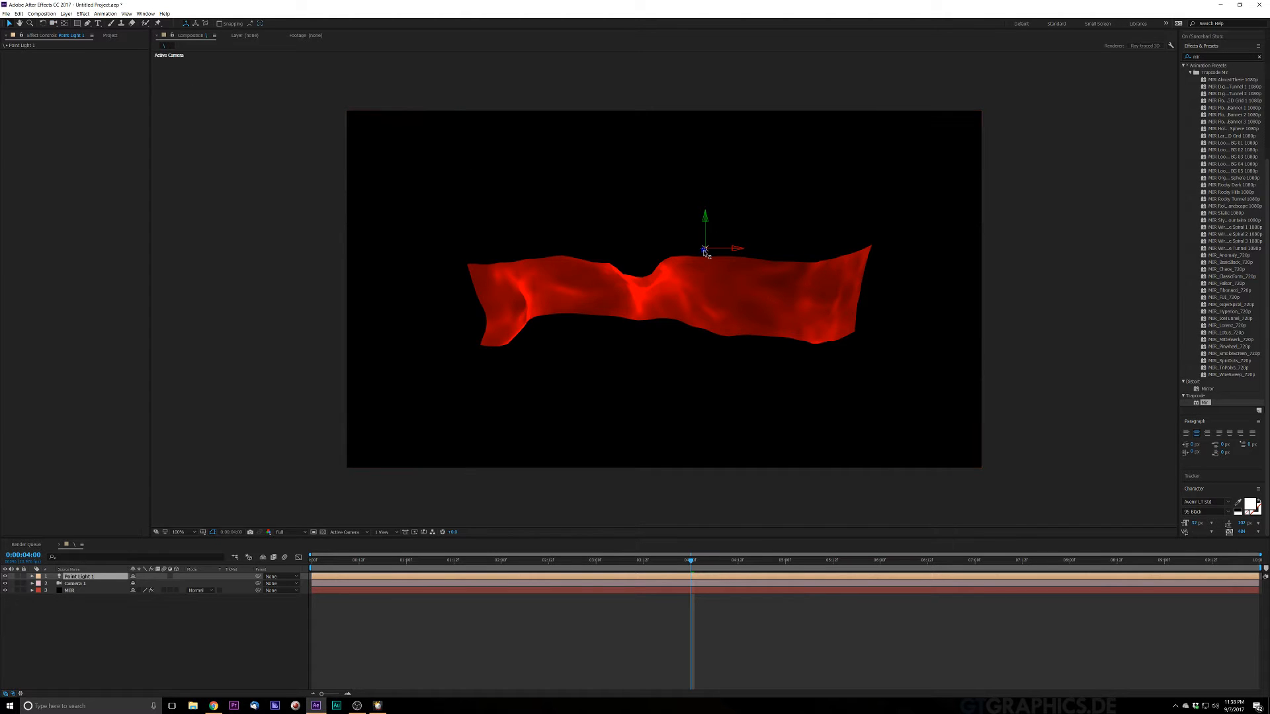
drag(705, 250, 700, 337)
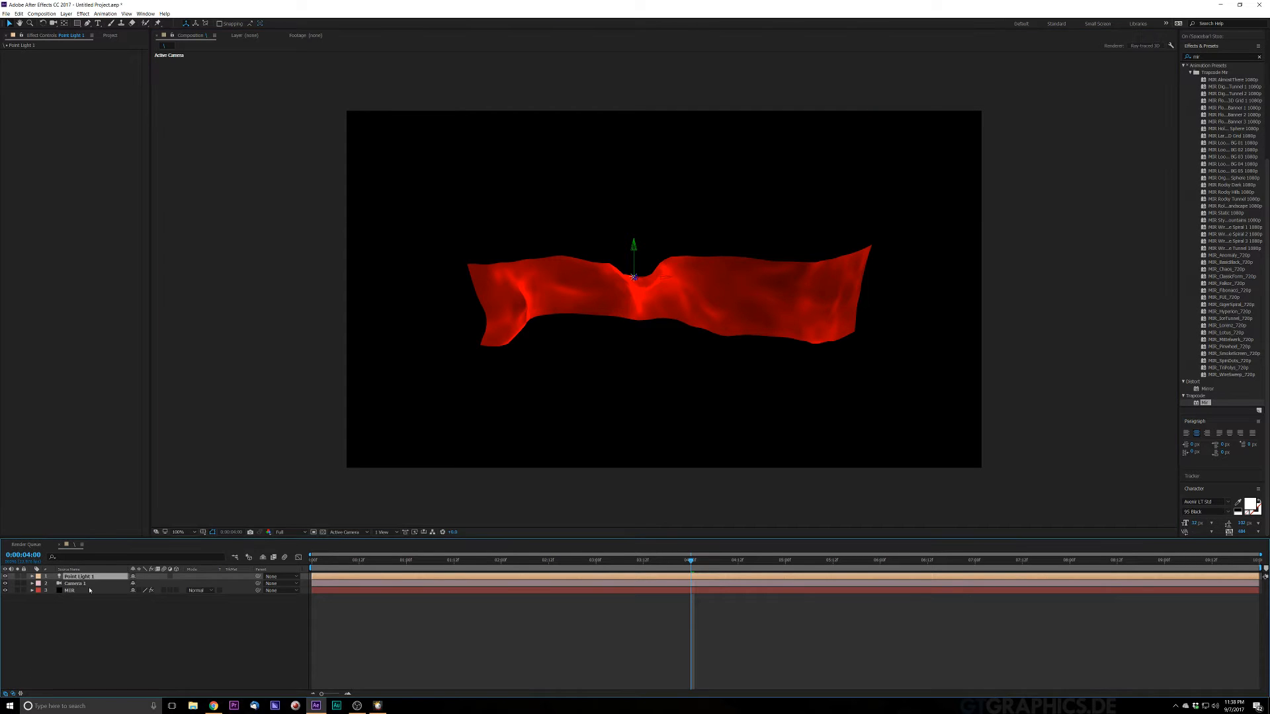
key(Delete)
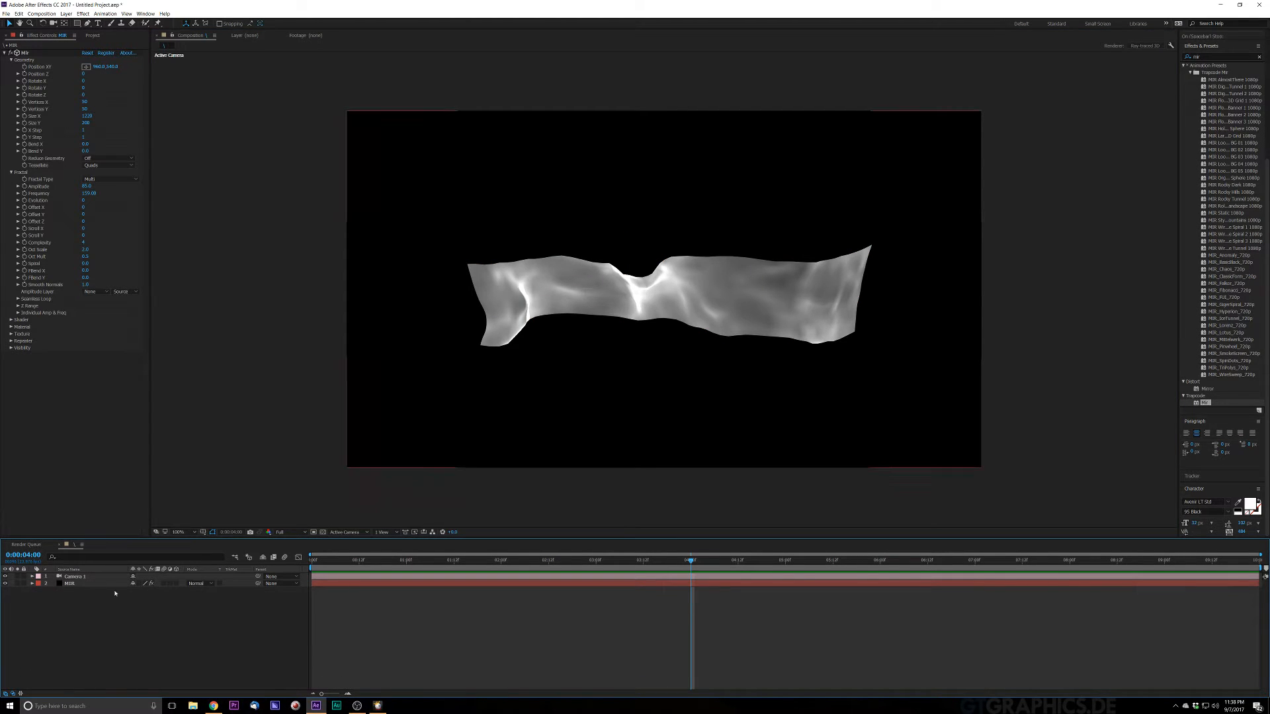
Try raising the fractal Evolution to deform the mesh and undo the change
click(85, 200)
drag(86, 199, 179, 187)
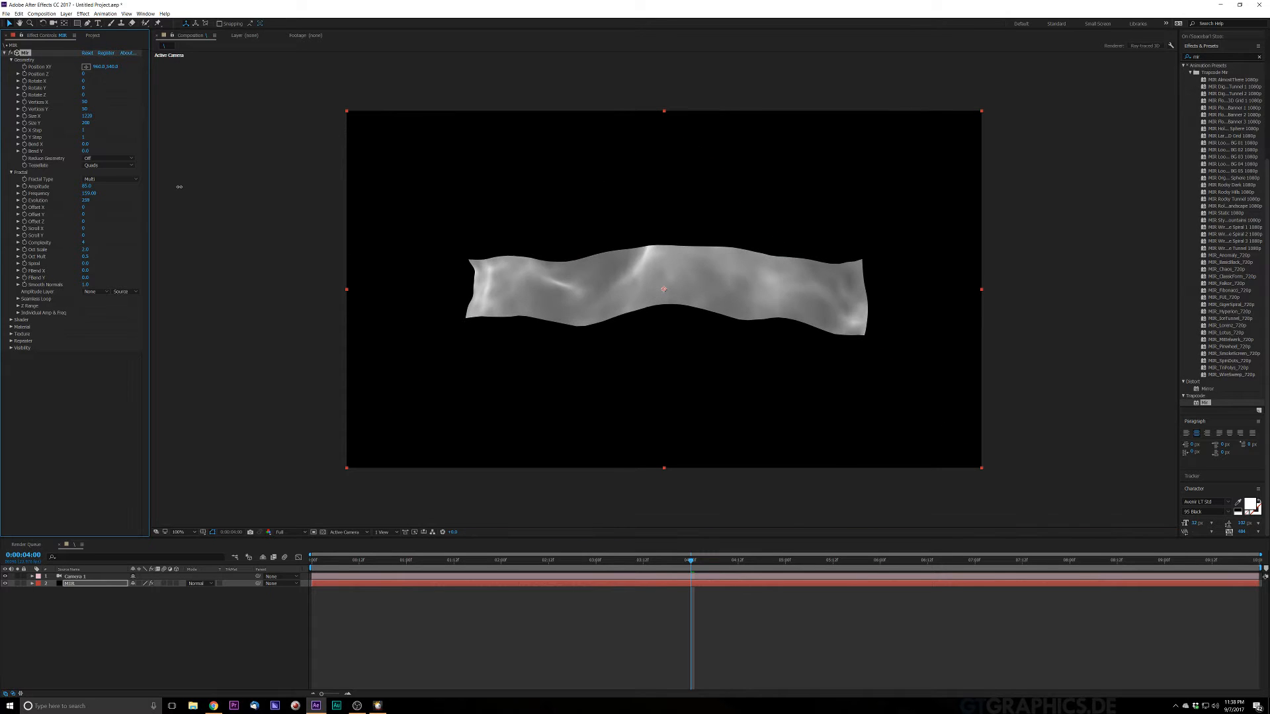
key(ctrl+z)
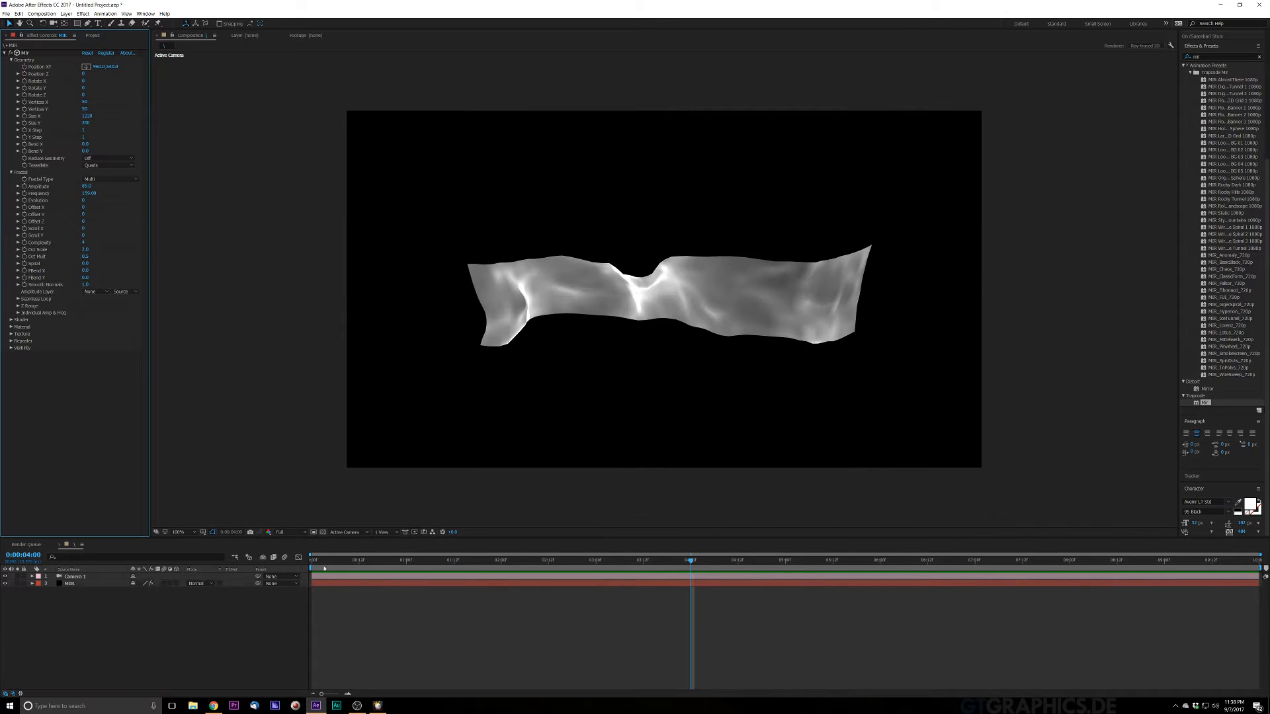
Animate the fractal Evolution from 0 at the start of the timeline to a much higher value at 0:00:09:23
drag(320, 561, 308, 562)
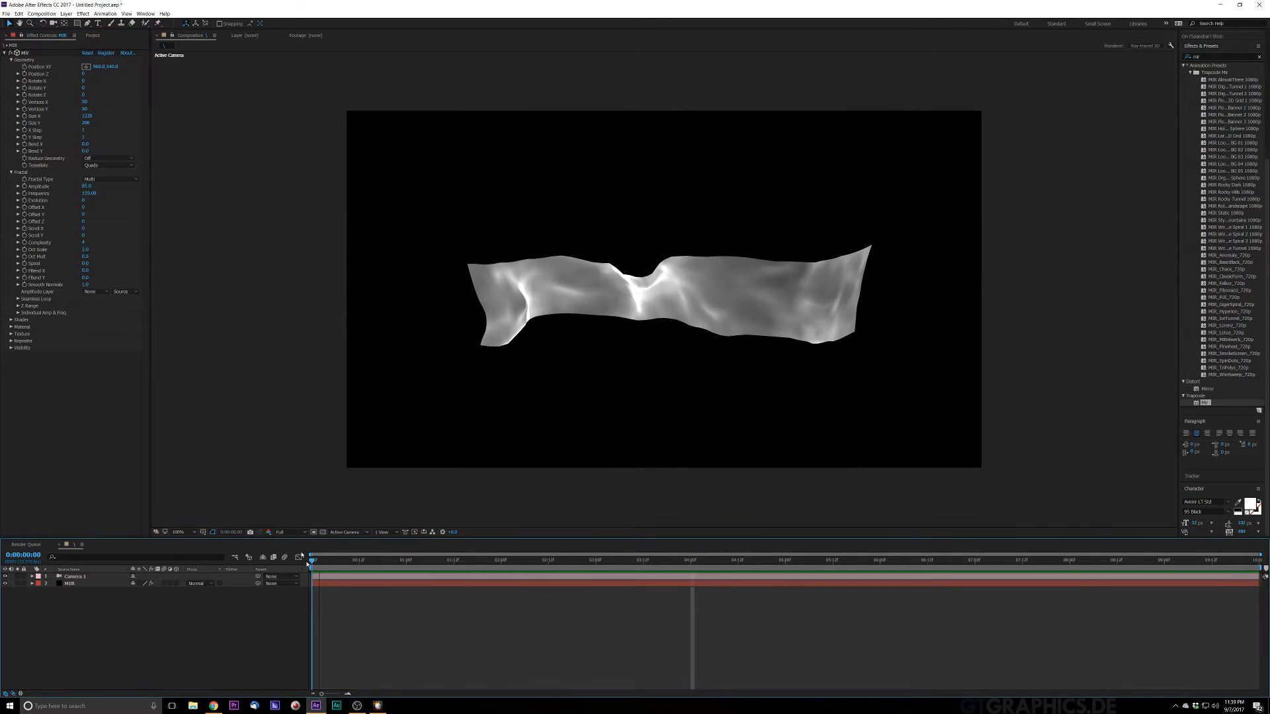
click(24, 203)
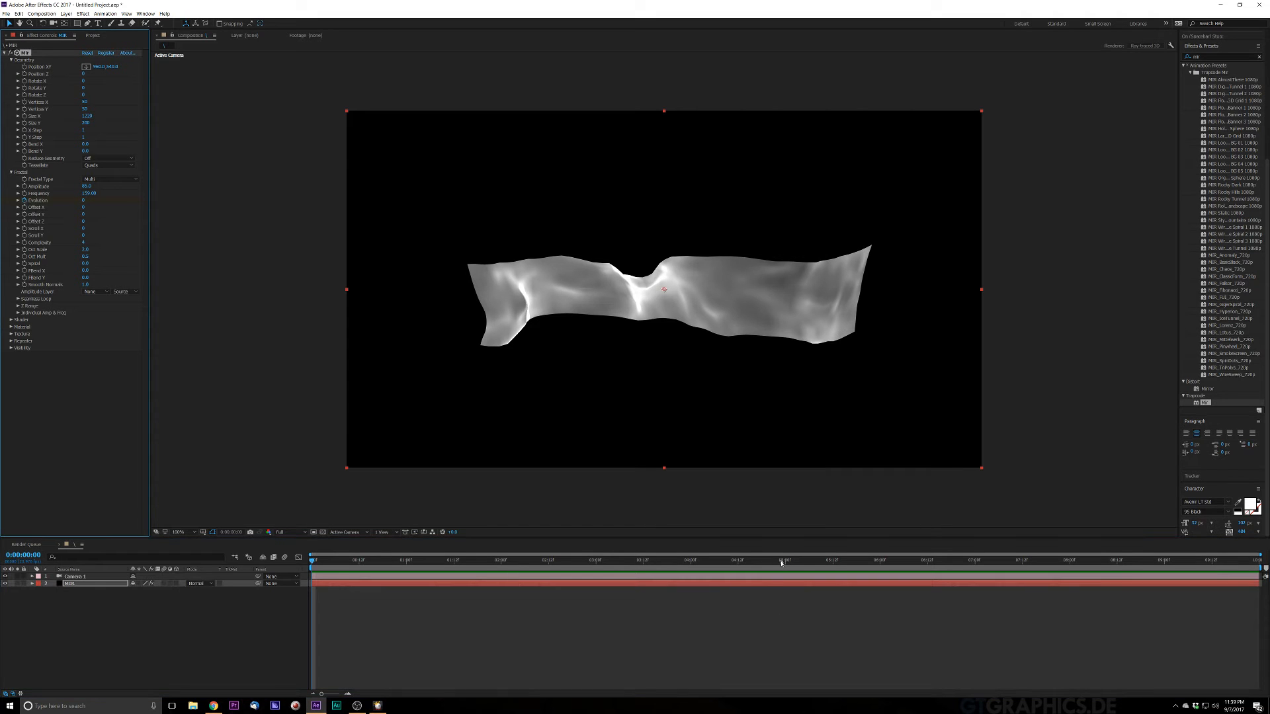
drag(782, 563, 1262, 585)
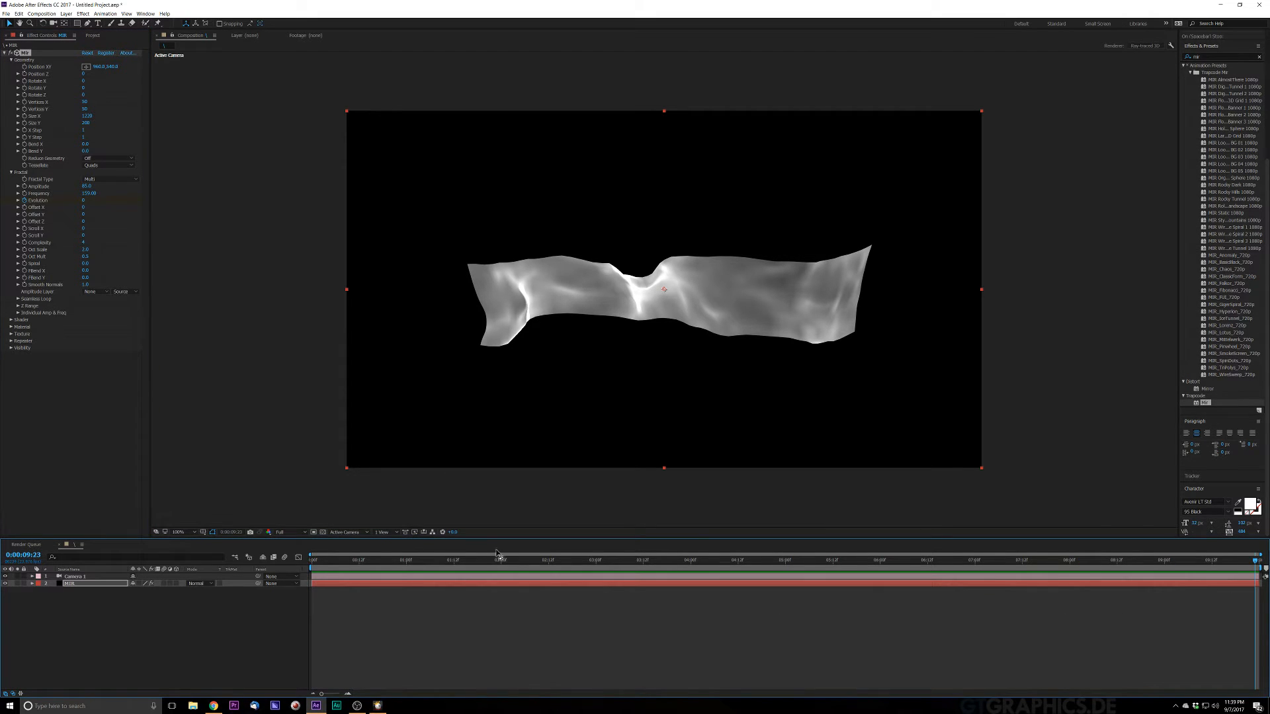
drag(82, 201, 384, 244)
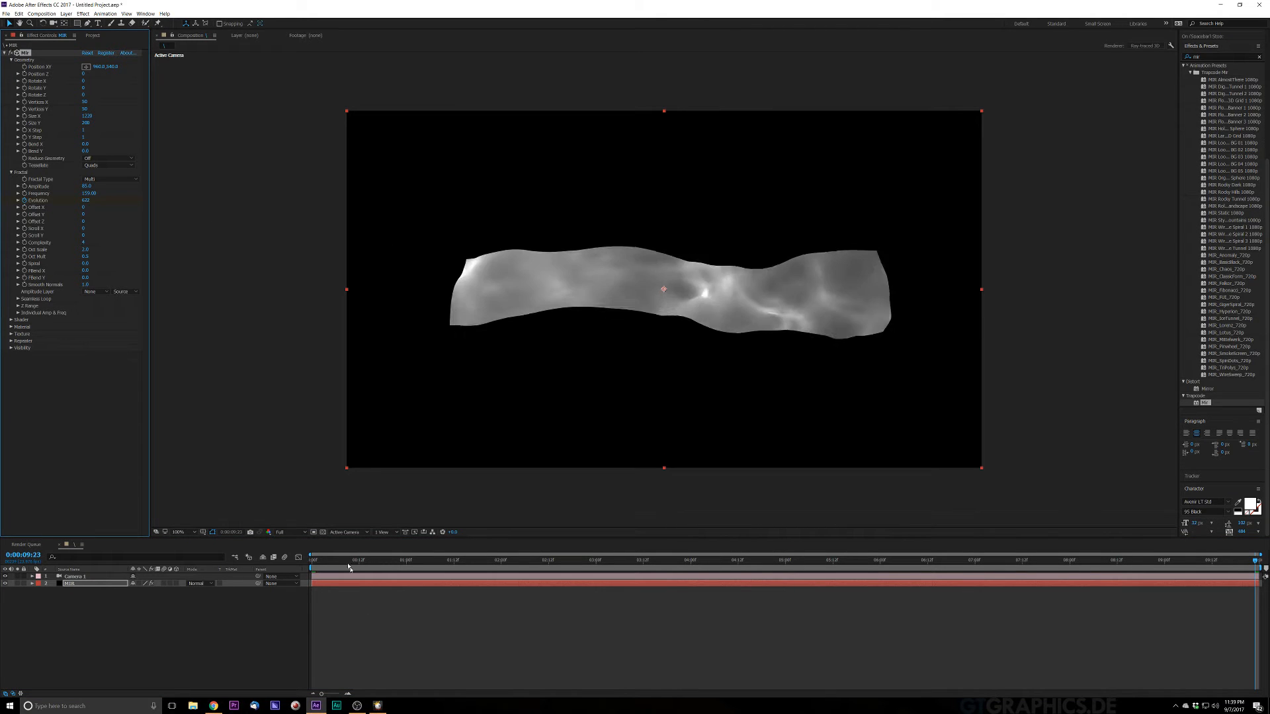
Preview the Evolution animation from the start and scrub the playhead to 0:00:02:05
click(250, 581)
key(Home)
key(space)
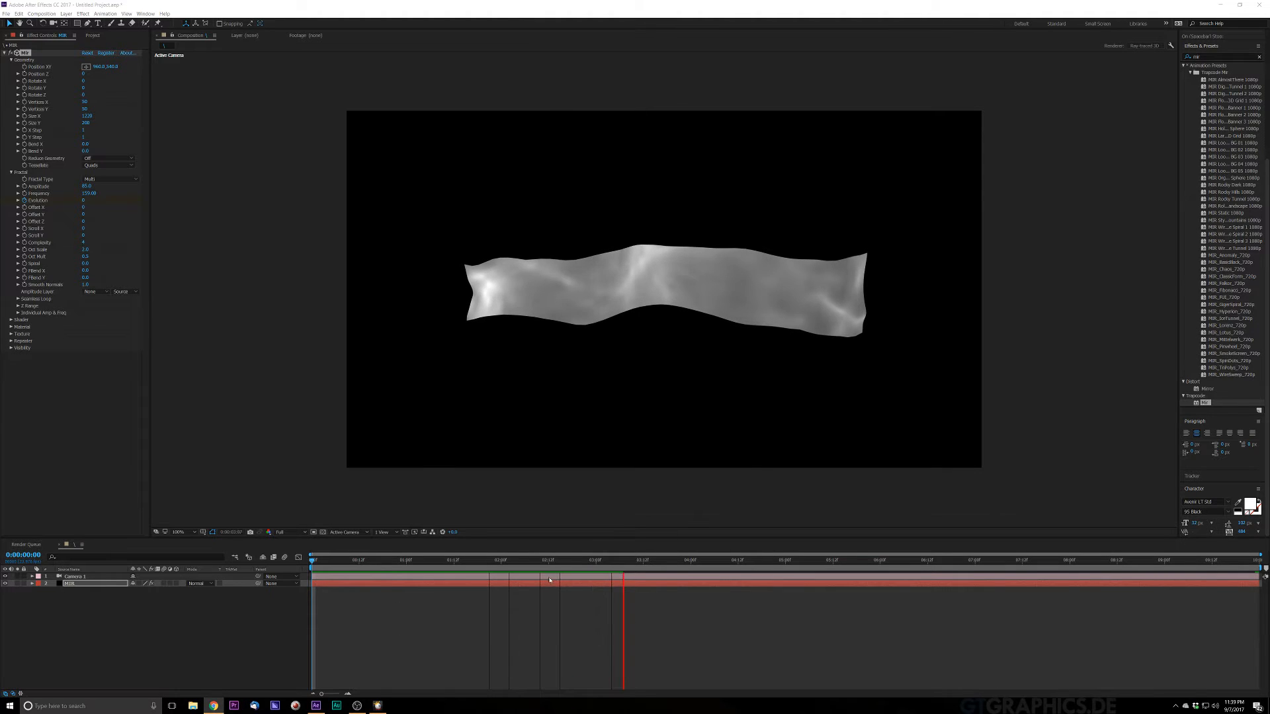
drag(601, 563, 271, 572)
key(space)
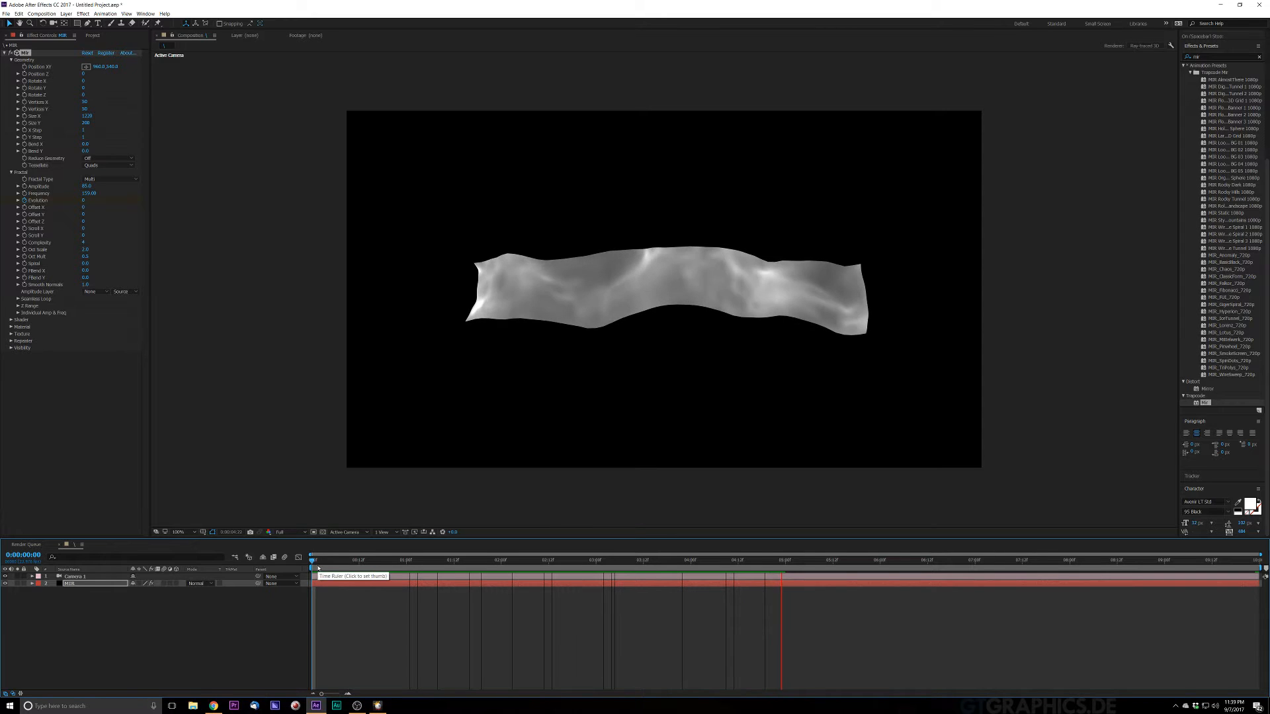
key(space)
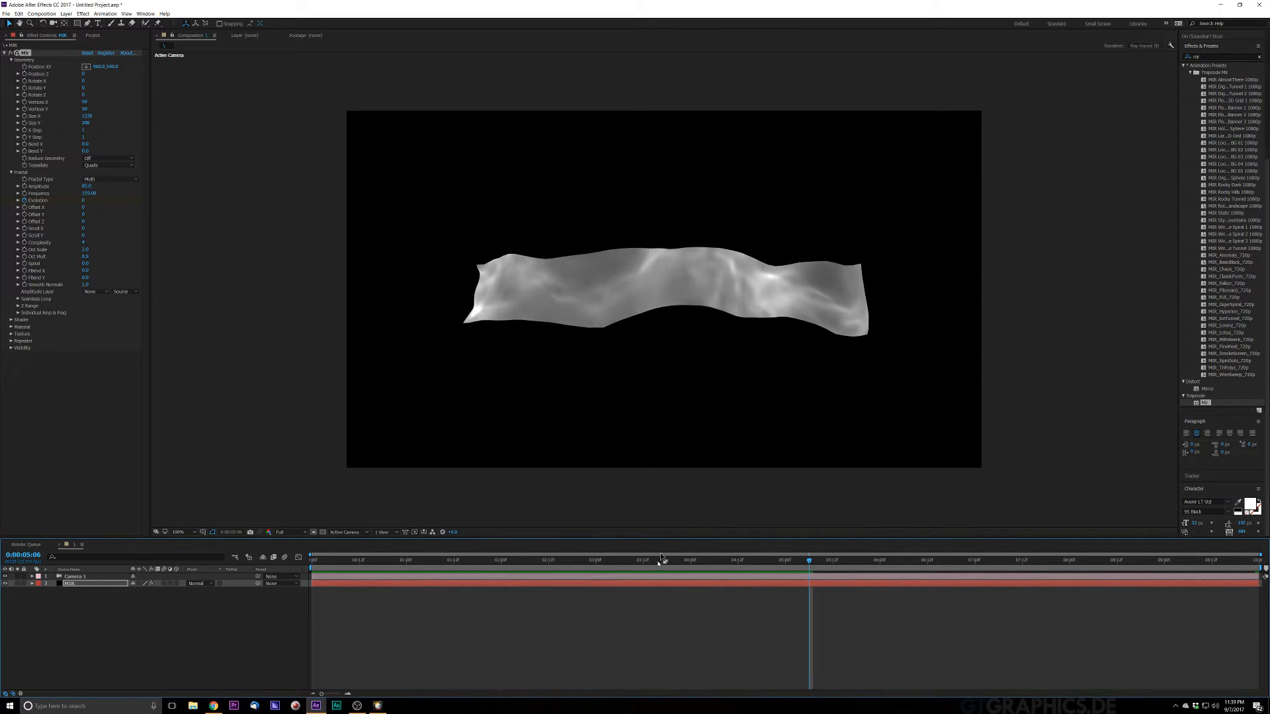
drag(656, 561, 521, 540)
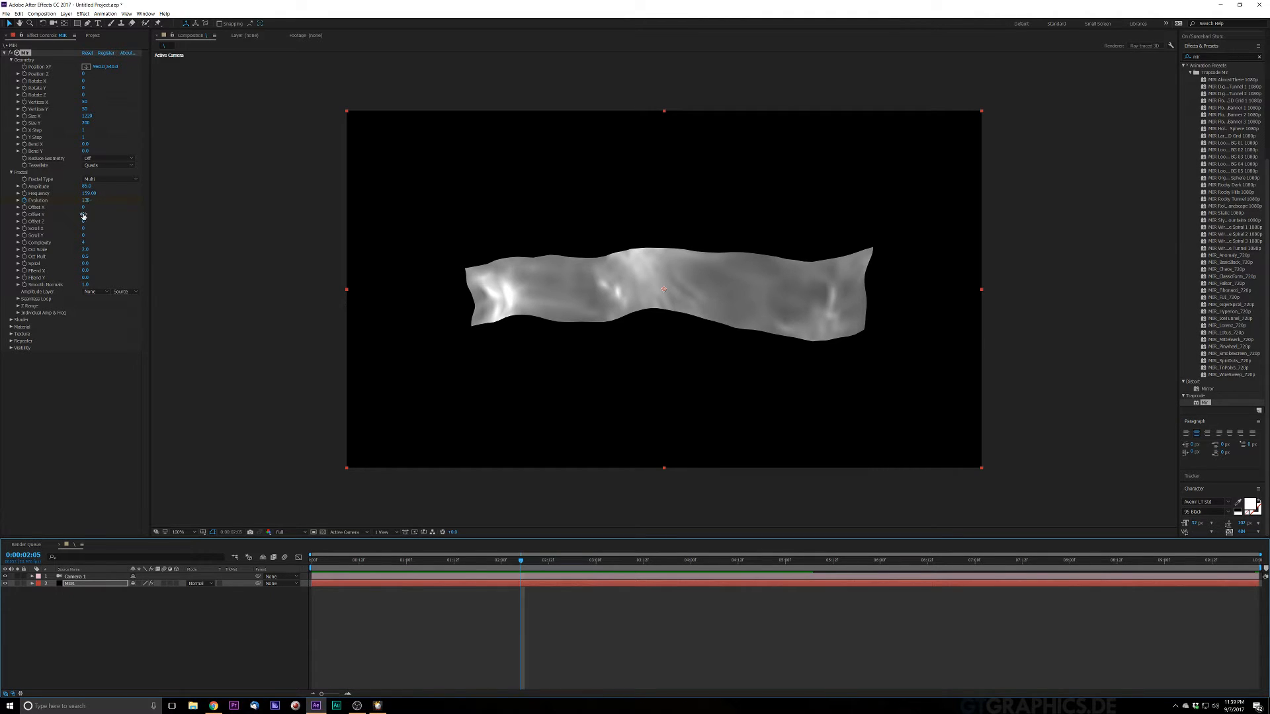
Try shifting the fractal with Offset X and Scroll X, returning Offset X to 0
drag(85, 207, 91, 214)
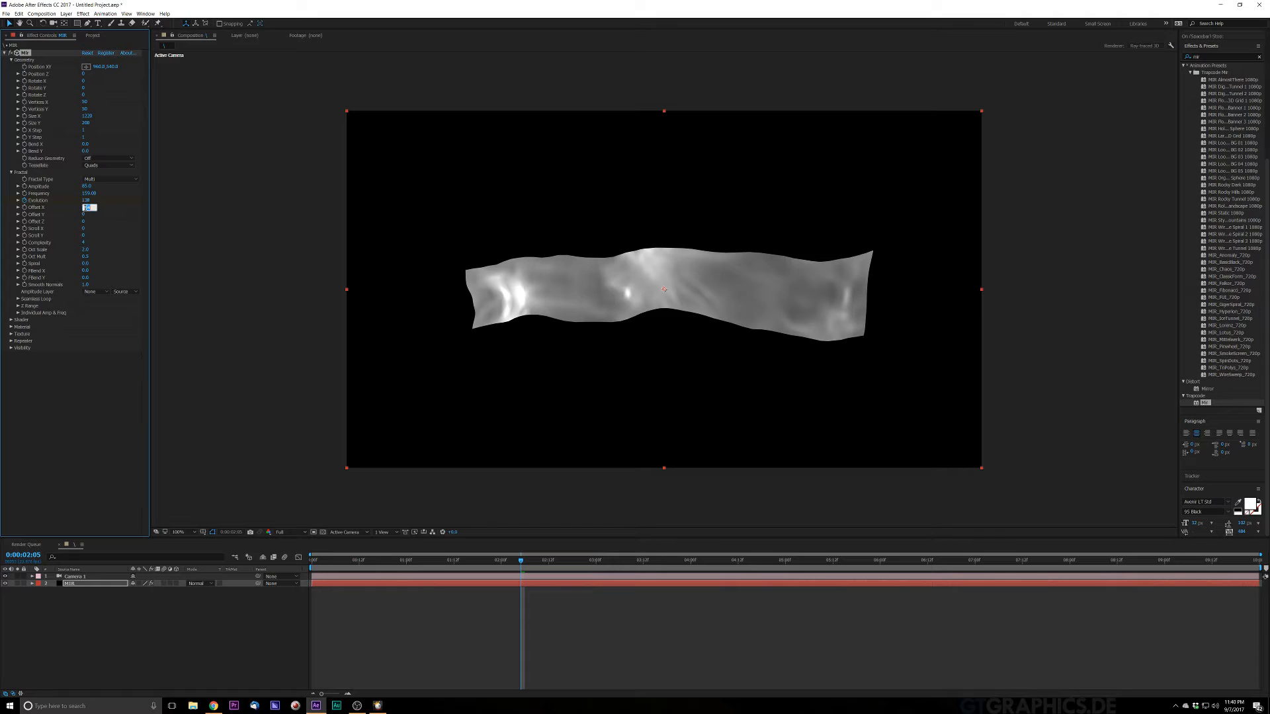
text(0)
key(Return)
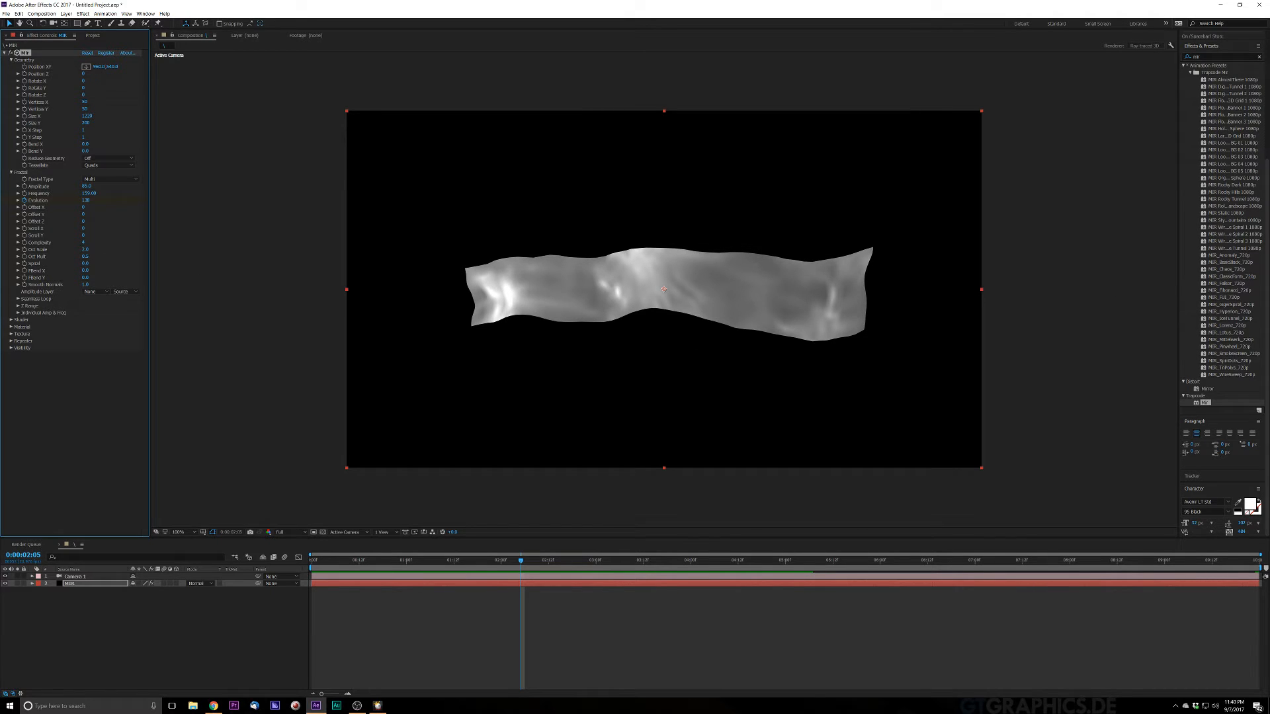
key(alt+Tab)
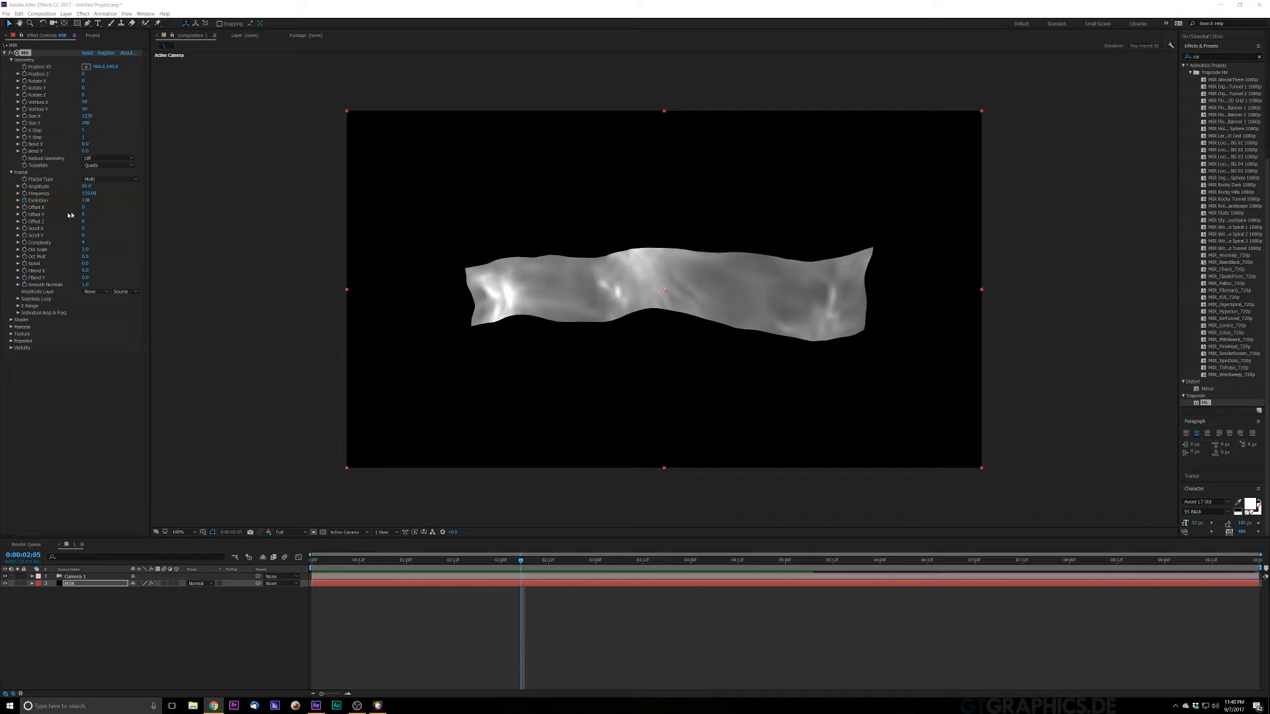
key(alt+Tab)
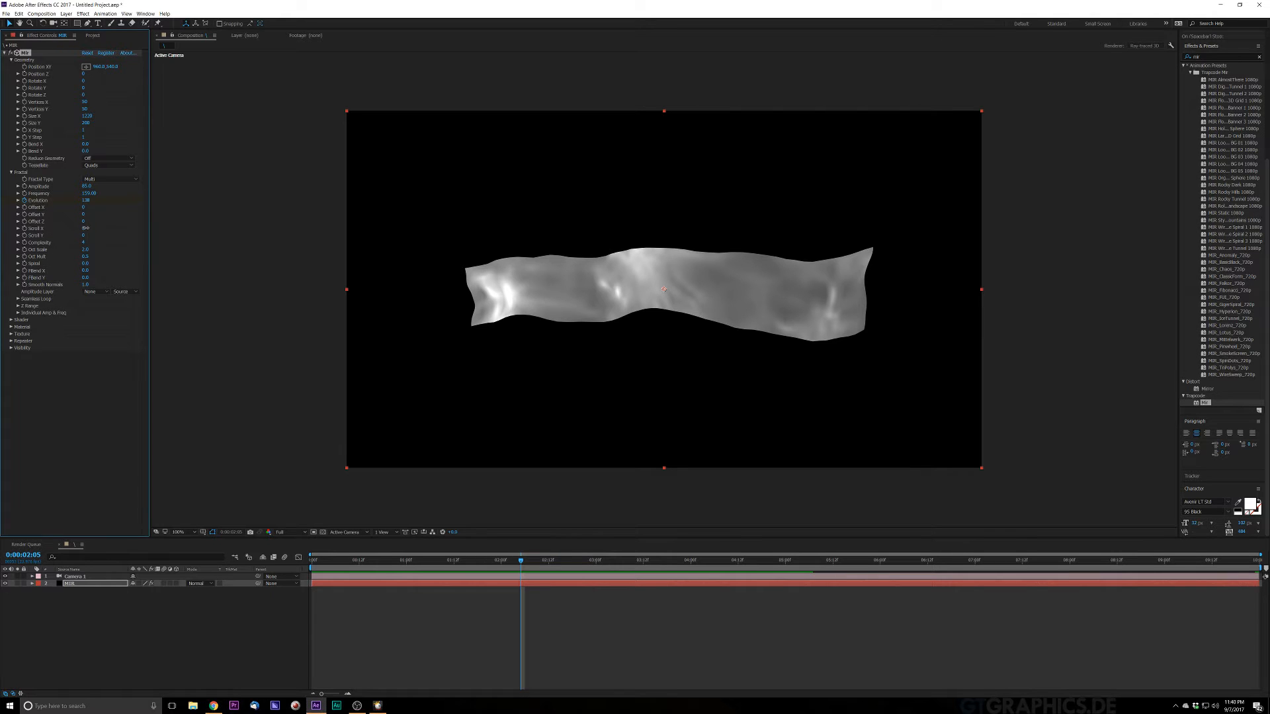
drag(87, 228, 125, 231)
Raise the fractal Complexity to 10 and preview the more detailed mesh in motion
drag(83, 244, 104, 243)
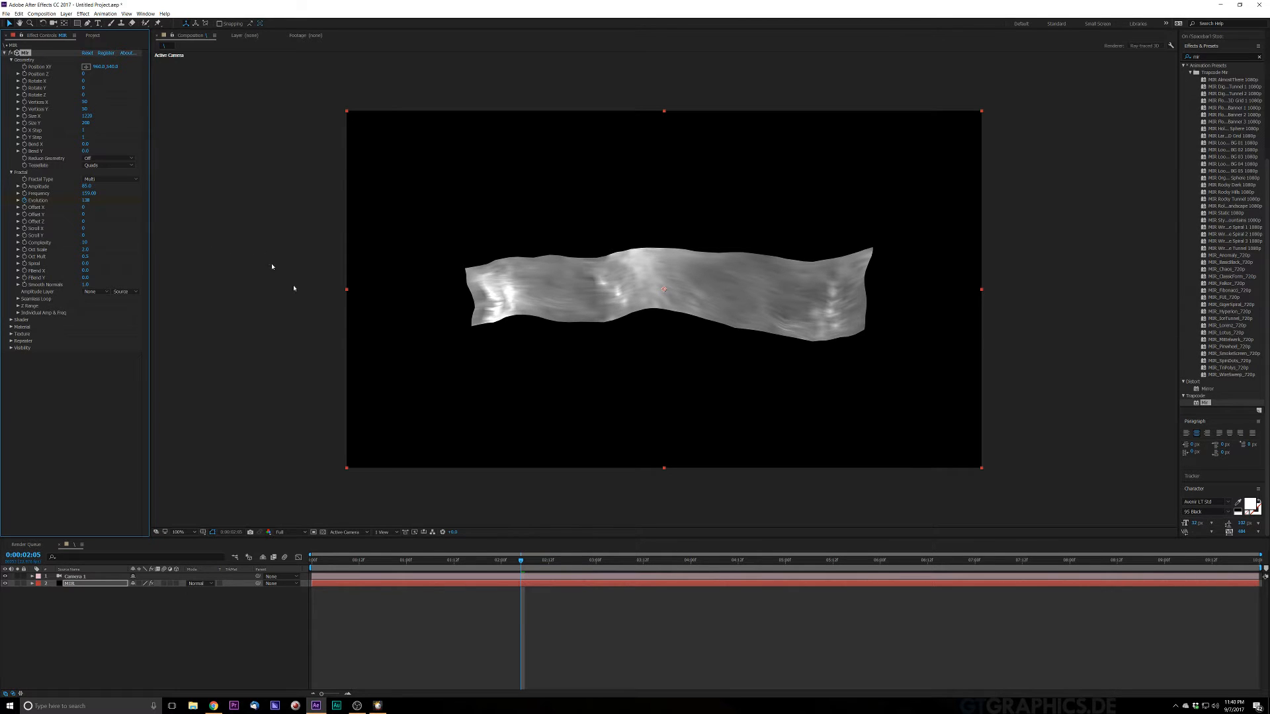
key(space)
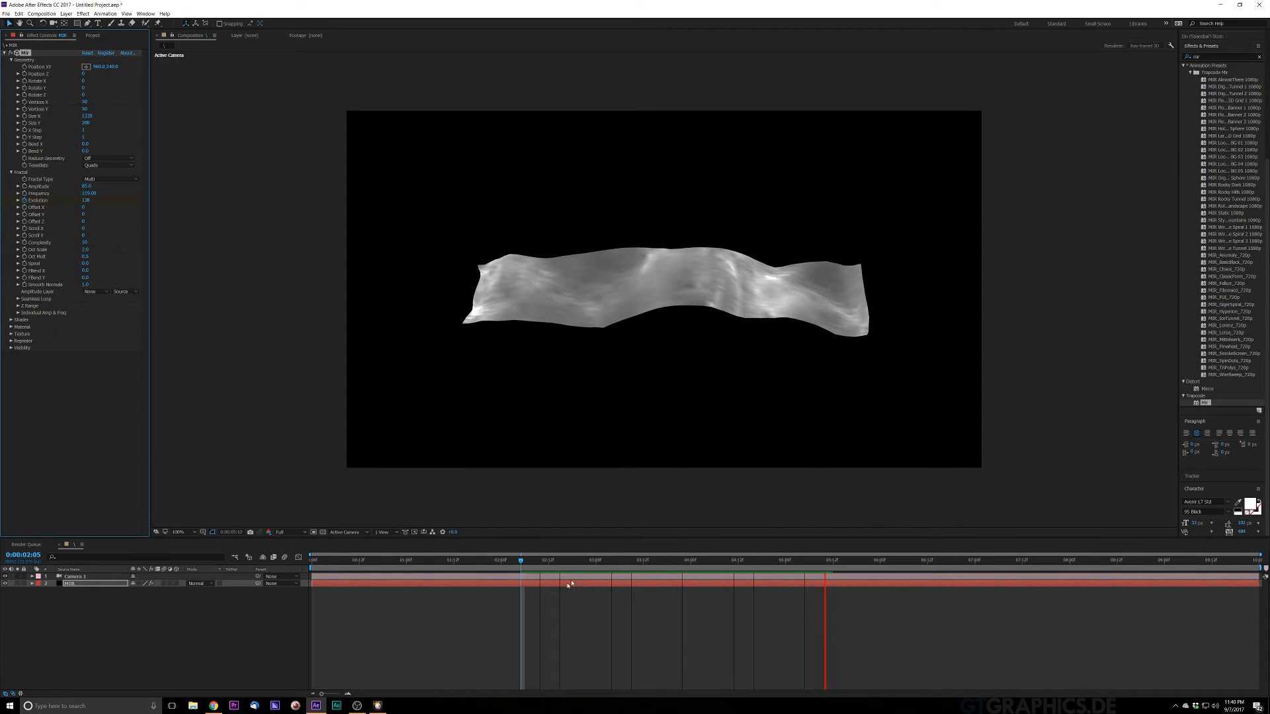
key(space)
drag(553, 561, 542, 563)
key(space)
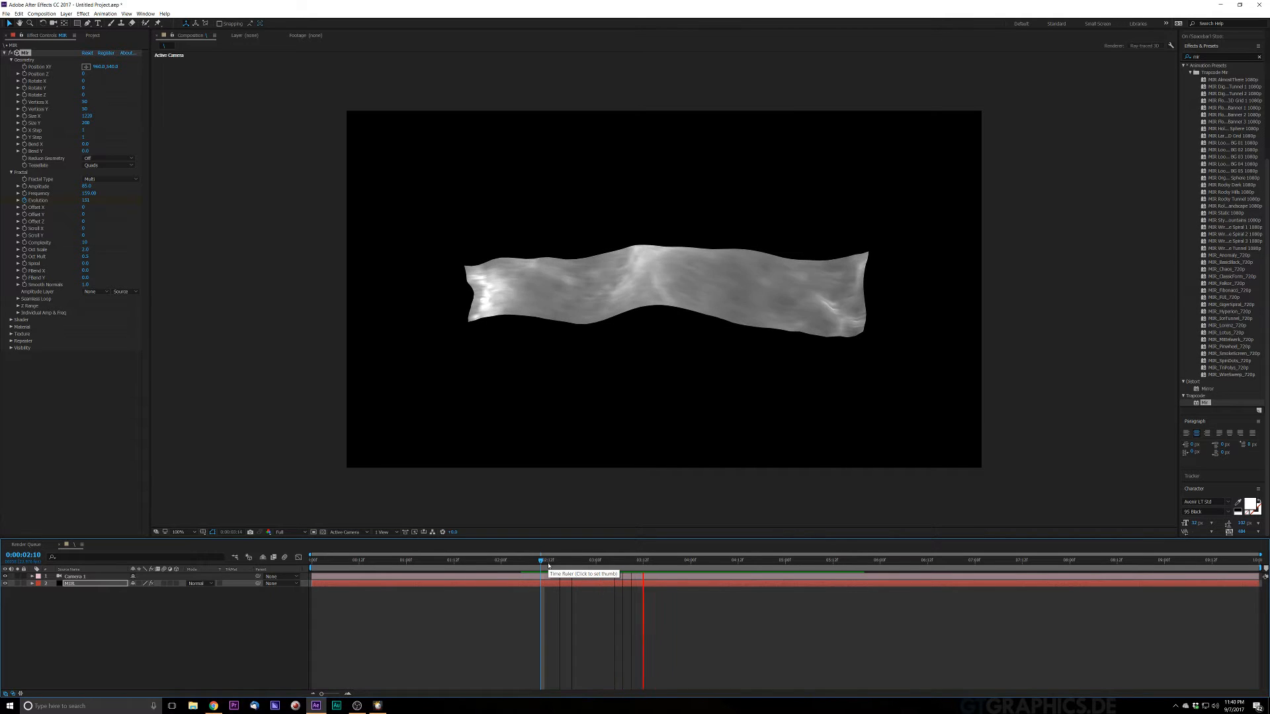
key(space)
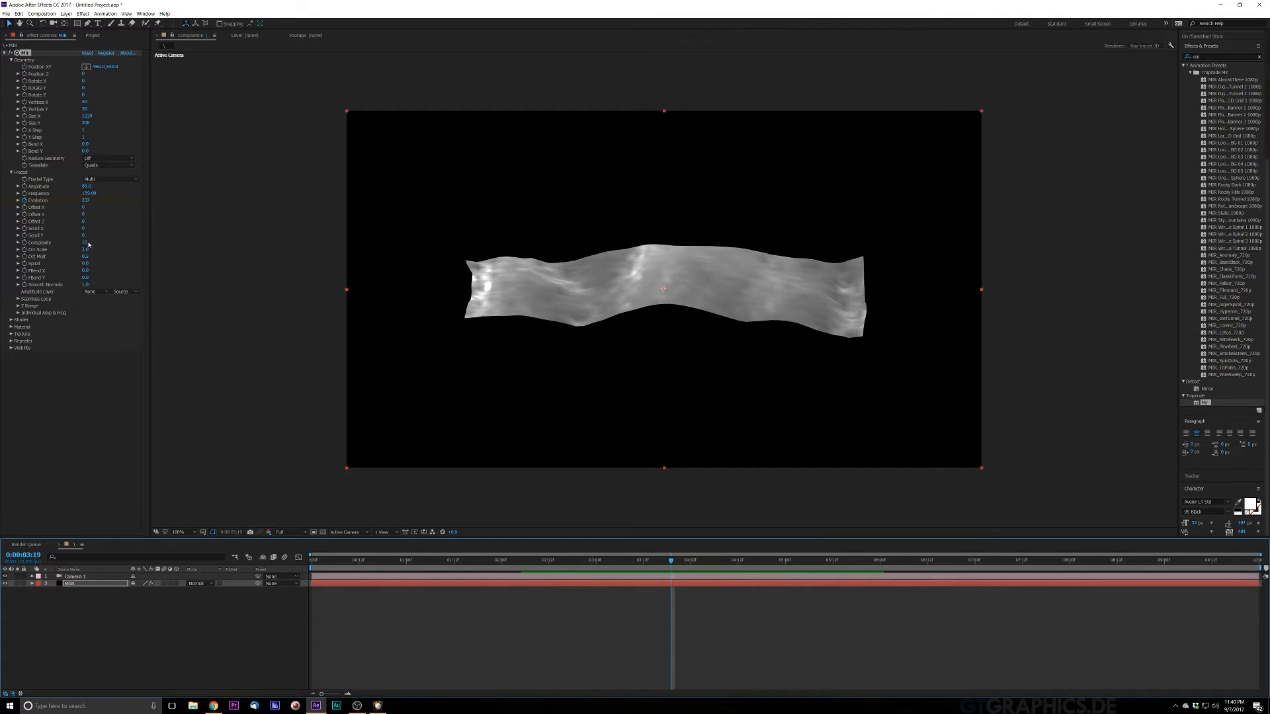
Set the fractal Complexity to 1 to compare the smoother mesh, and raise it gradually to 4
click(85, 242)
text(1)
key(Return)
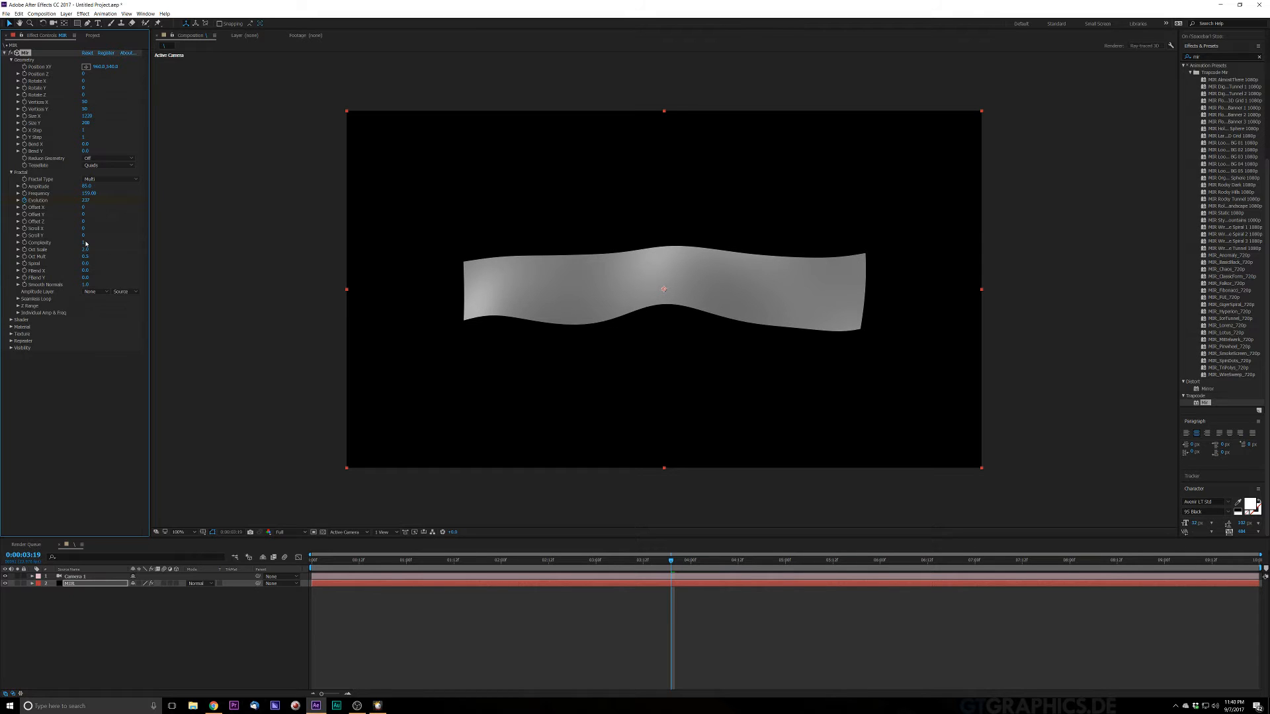
drag(83, 242, 87, 243)
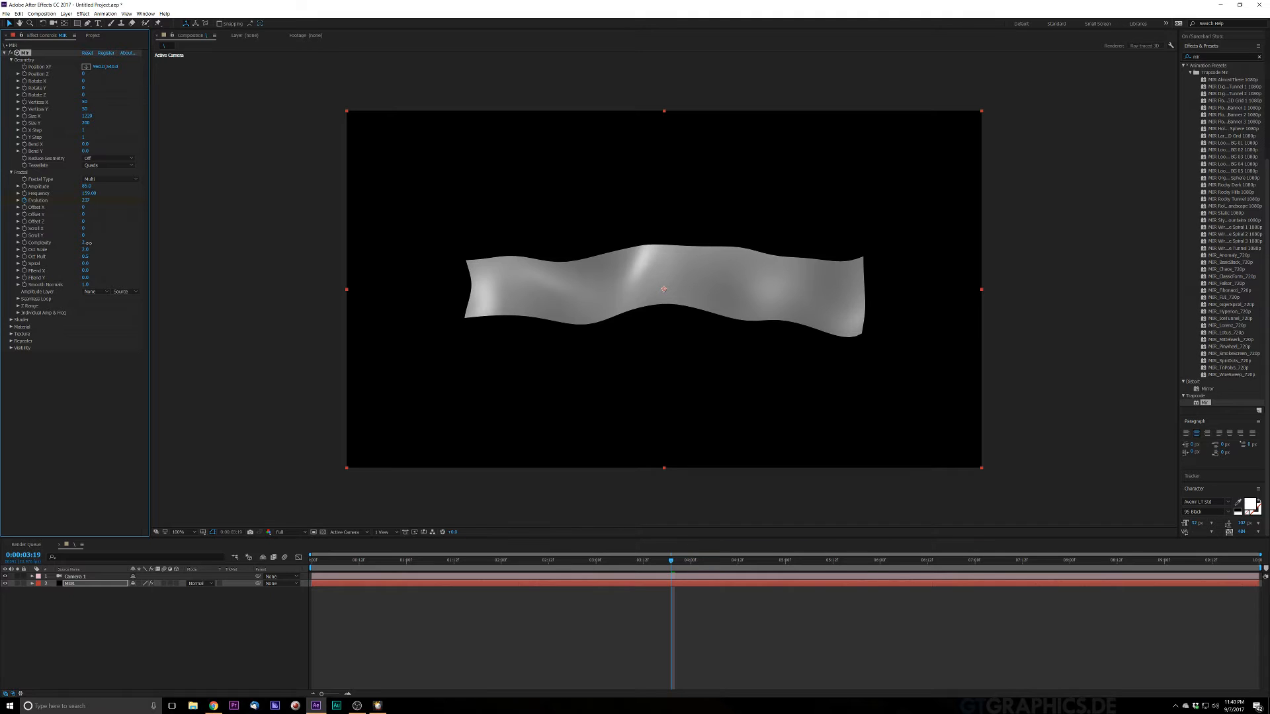
drag(94, 245, 97, 245)
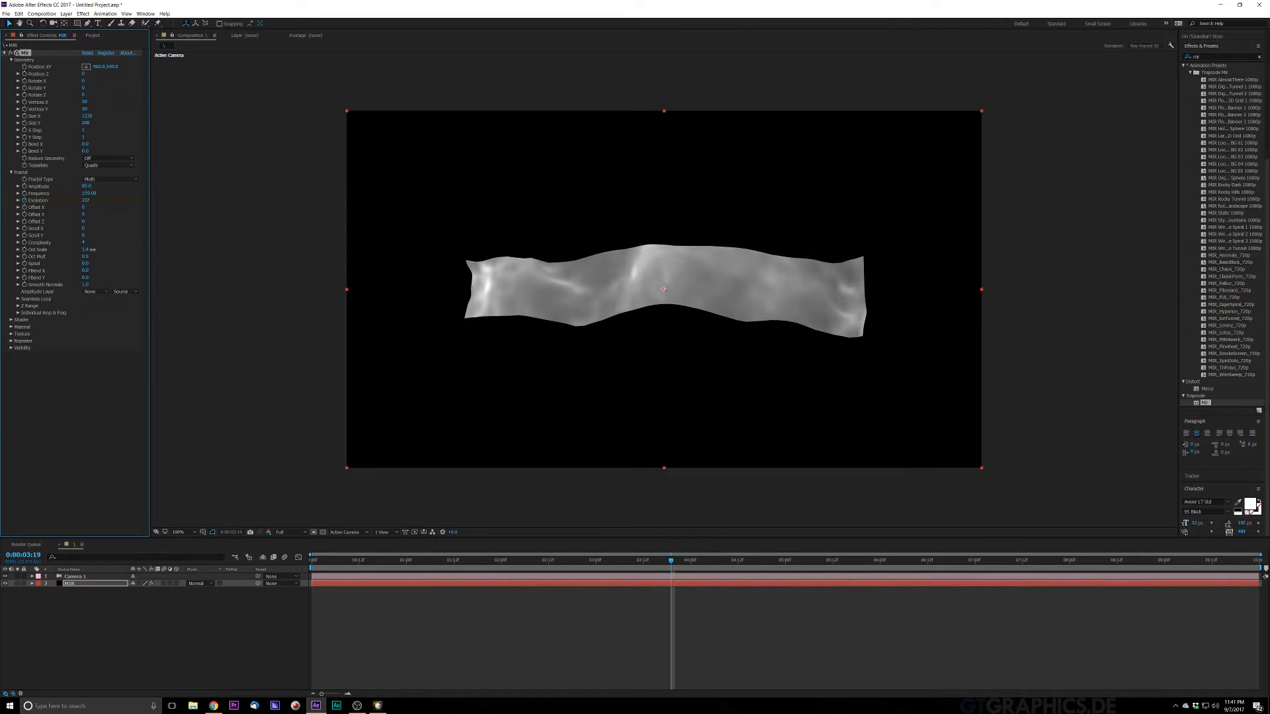
Set the fractal Oct Scale to about 2.1 and raise Oct Mult slightly to give the mesh stronger secondary folds
mouse_move(94, 250)
mouse_down()
mouse_move(180, 247)
mouse_move(78, 260)
mouse_move(120, 249)
mouse_move(97, 256)
mouse_up()
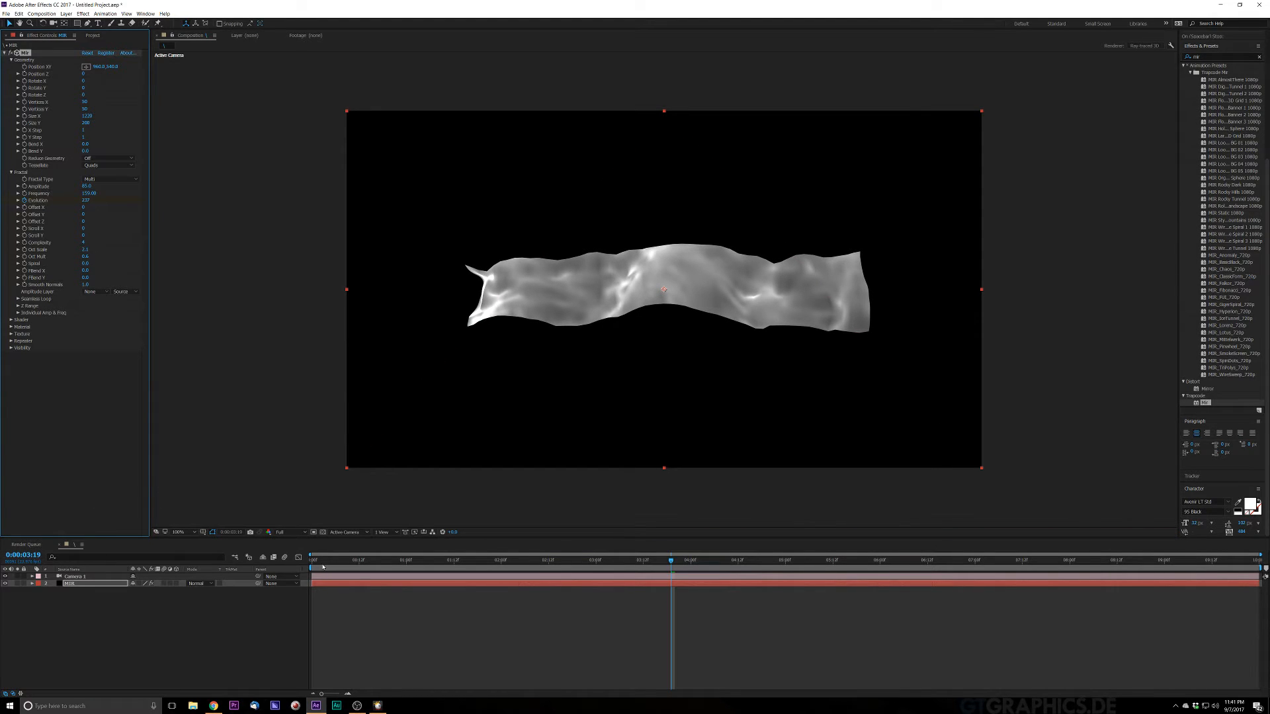
Preview the folded mesh in motion from the first frame and inspect it from a slightly orbited camera, undoing the camera move
drag(322, 561, 304, 559)
key(space)
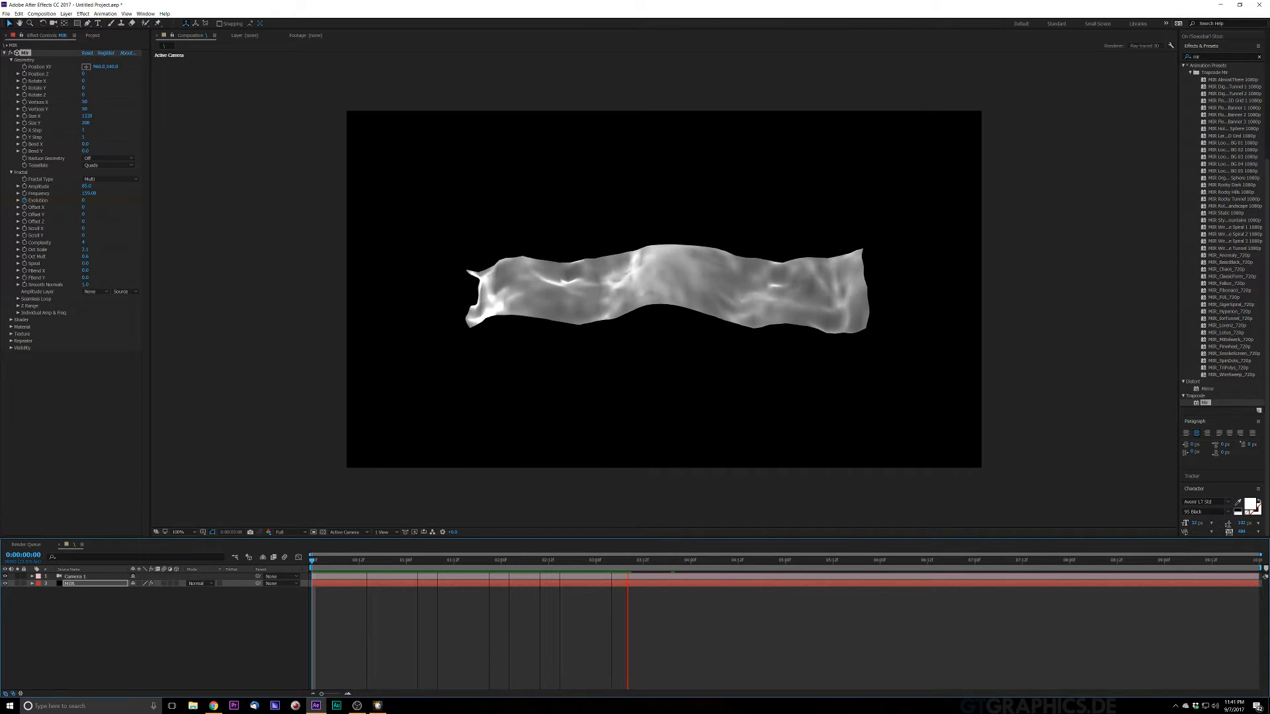
key(space)
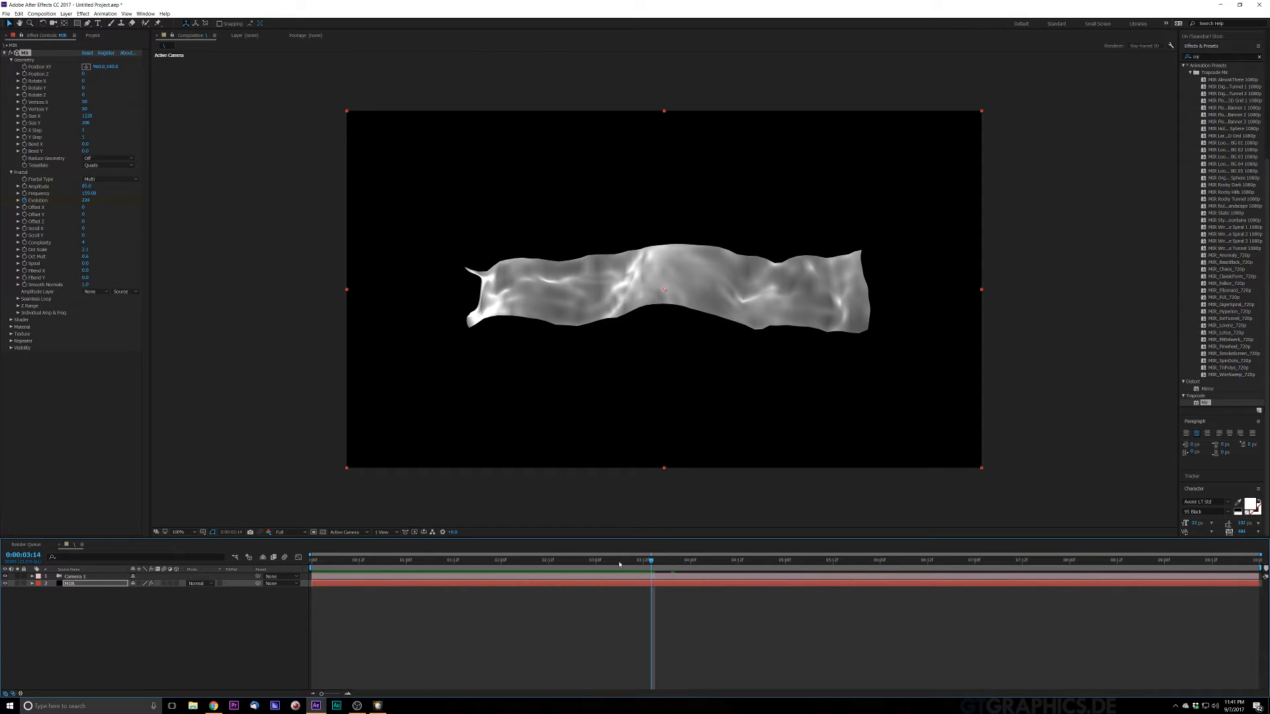
drag(619, 565, 489, 565)
drag(558, 587, 482, 611)
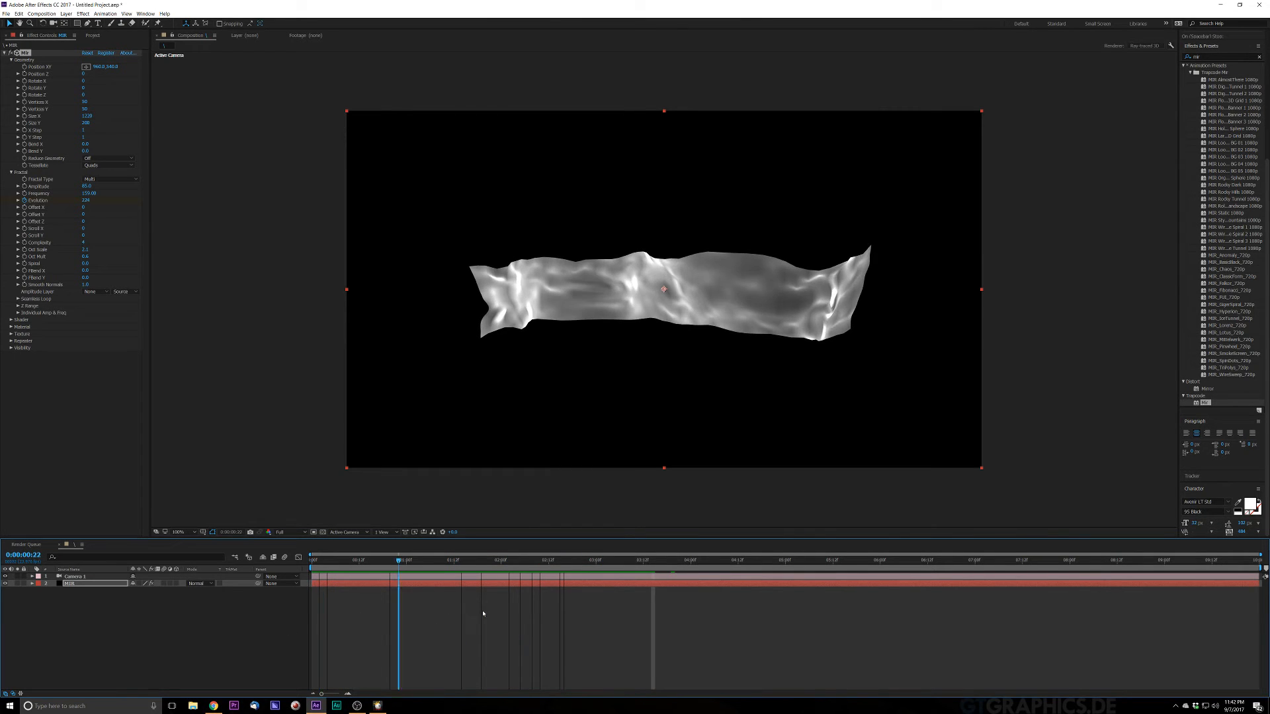
key(c)
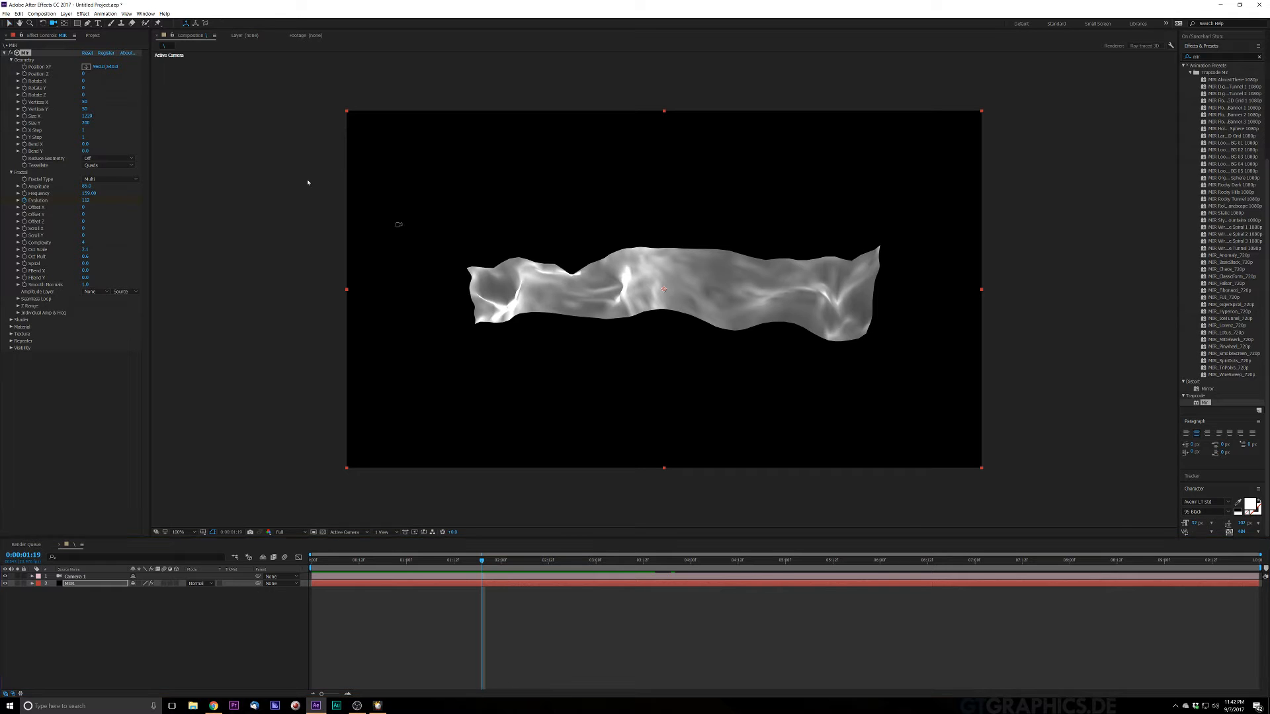
drag(681, 288, 684, 320)
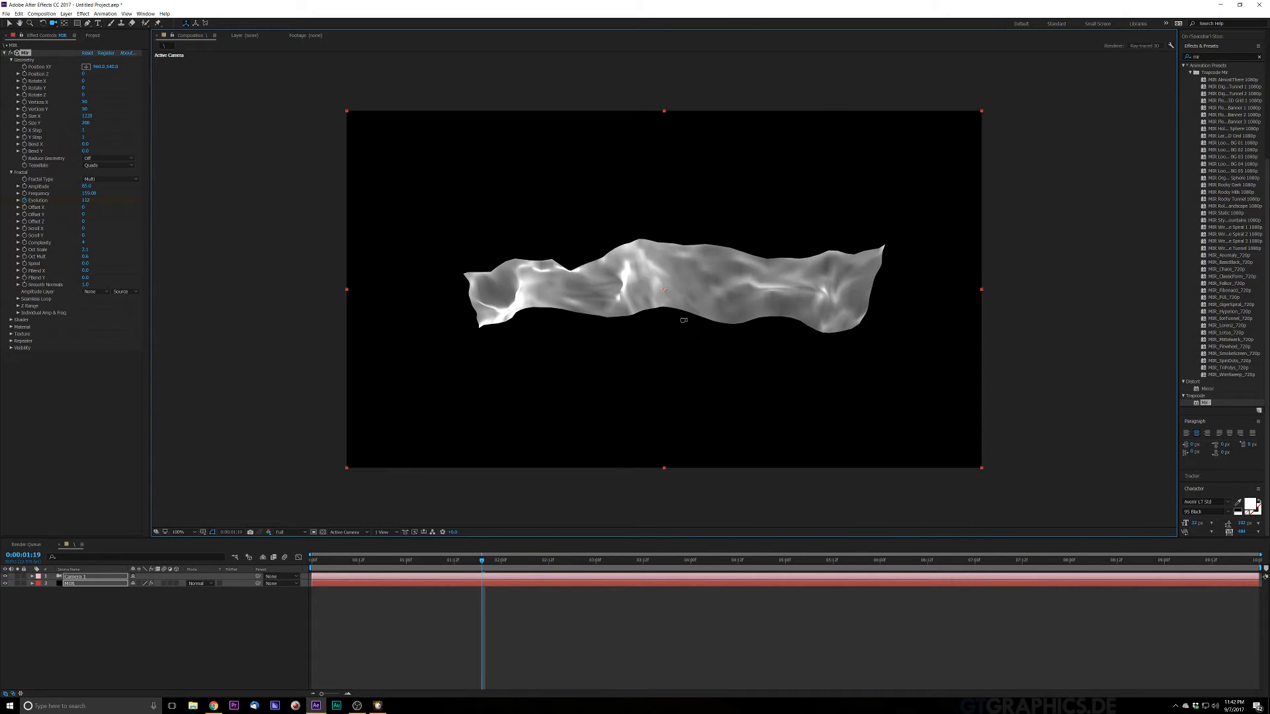
key(ctrl+z)
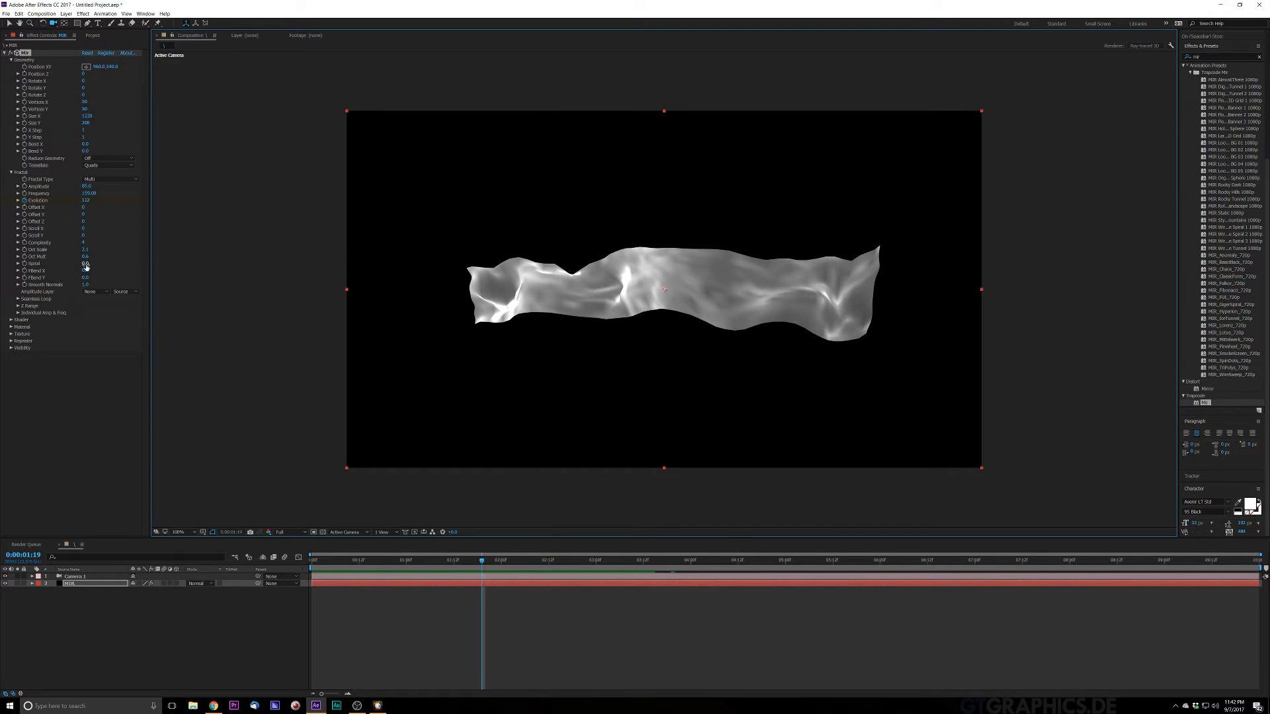
Try a fractal Spiral of 0.1, return it to 0, and raise FBend X strongly
drag(87, 264, 91, 264)
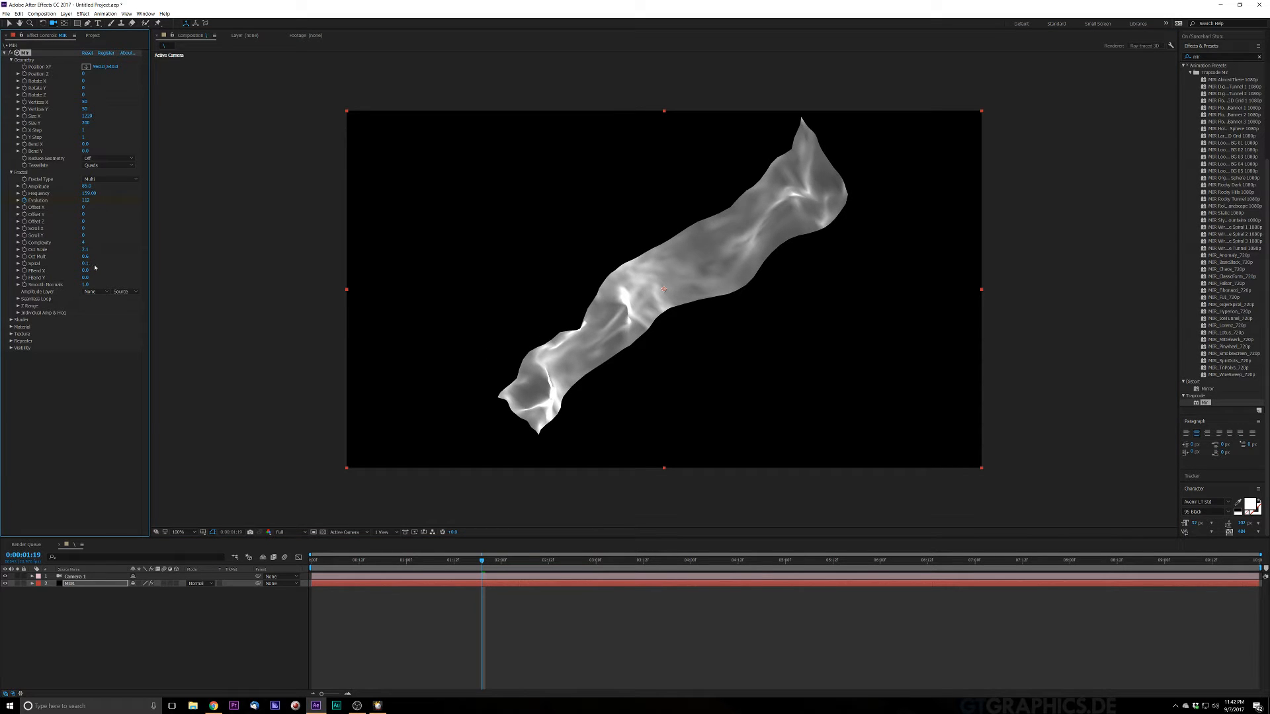
drag(94, 267, 269, 296)
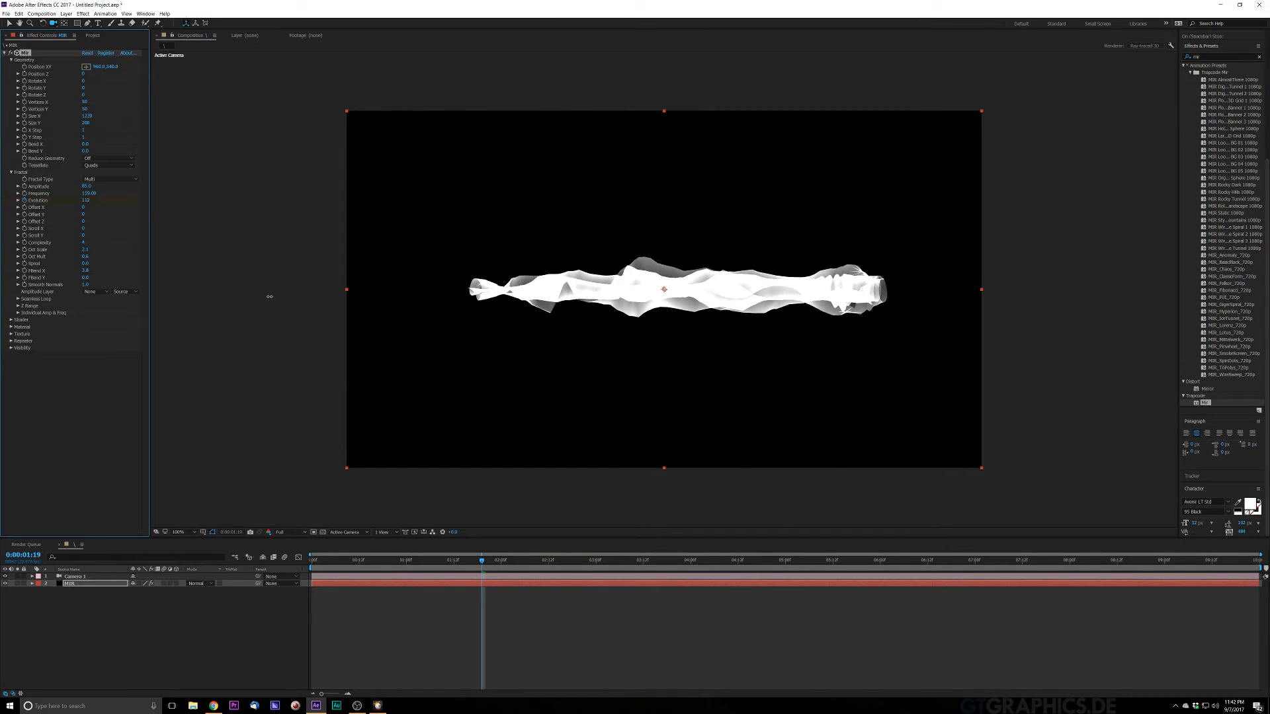
Inspect the bent mesh with the Orbit Camera tool, undo the camera move and return to the Selection tool
click(54, 22)
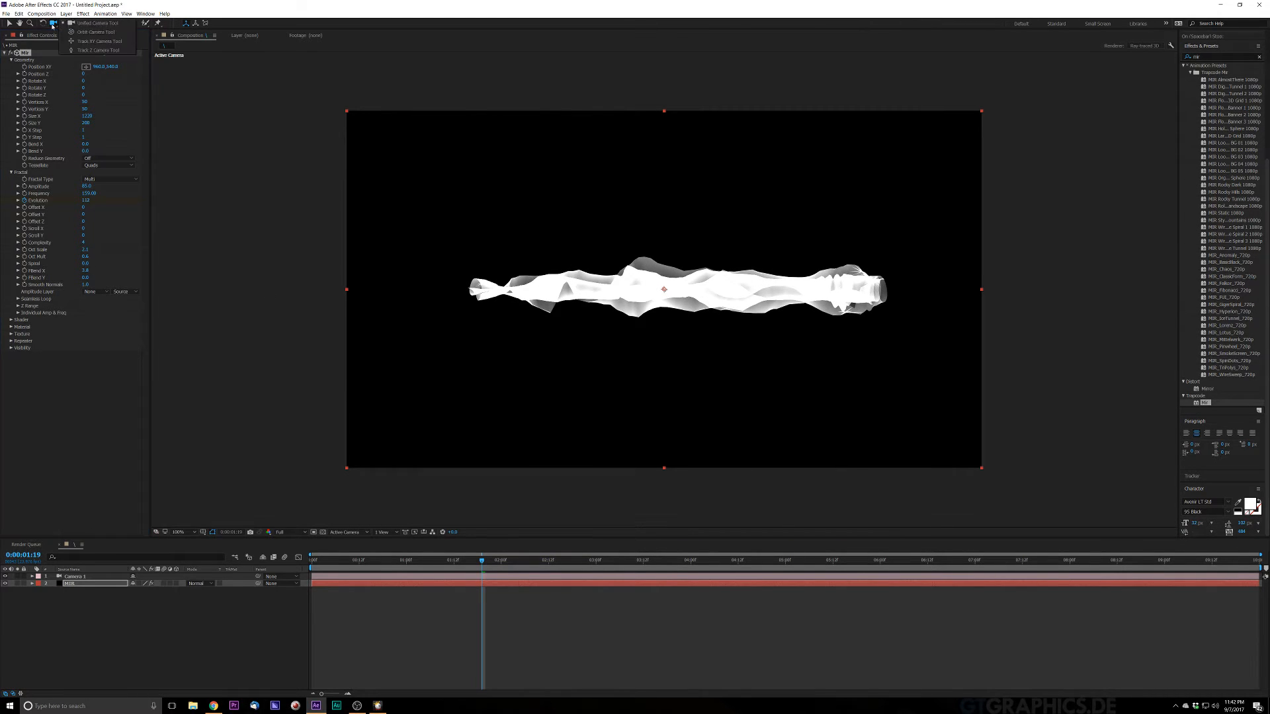
click(75, 43)
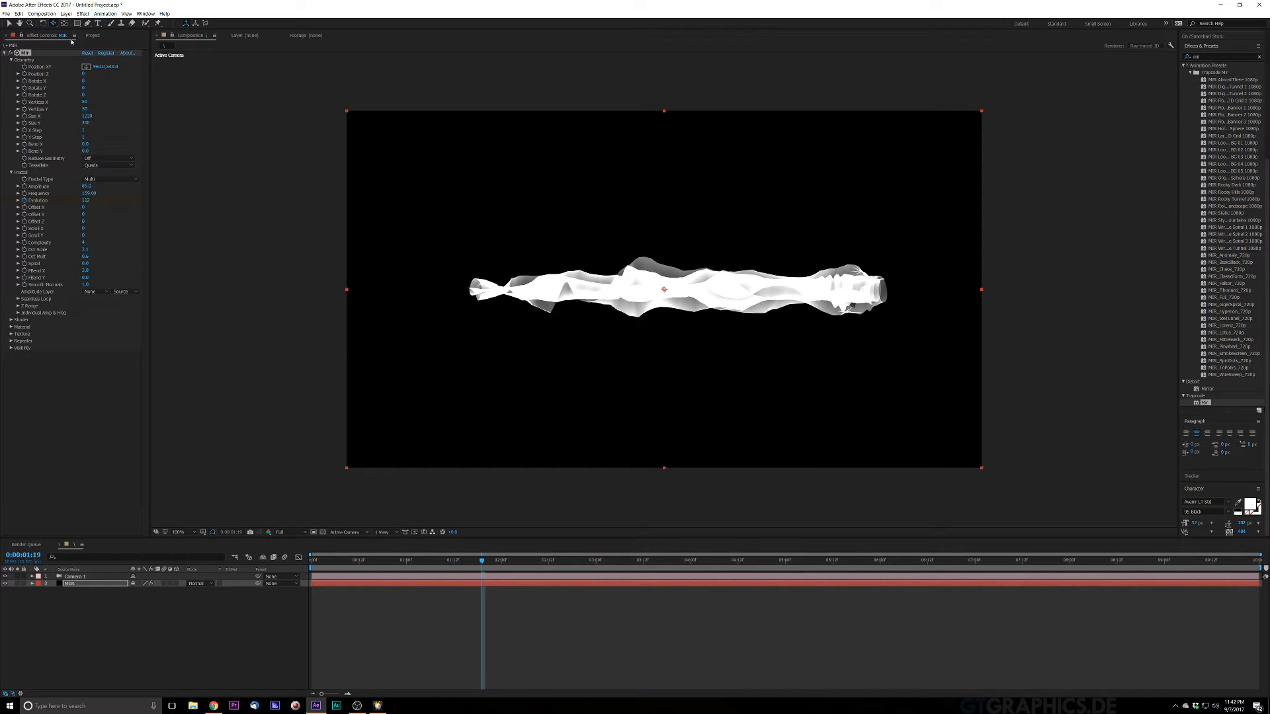
click(56, 24)
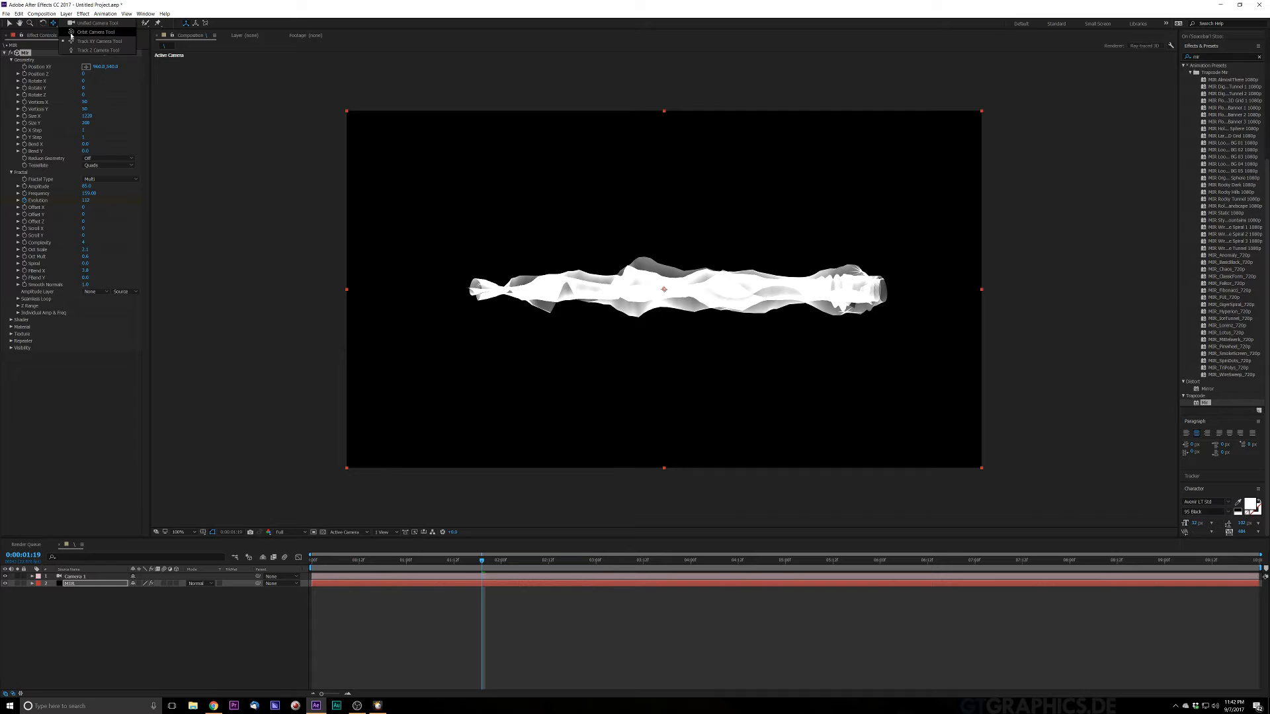
click(71, 35)
drag(685, 292, 571, 296)
key(ctrl+z)
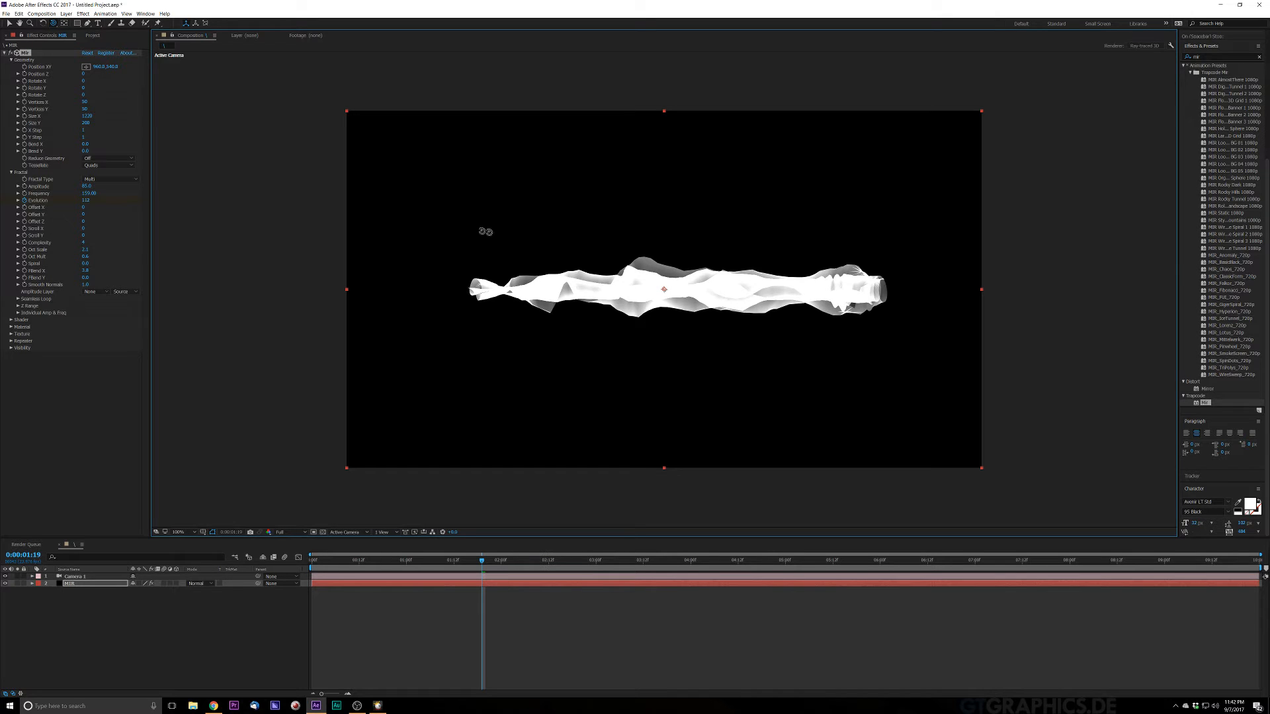
click(8, 24)
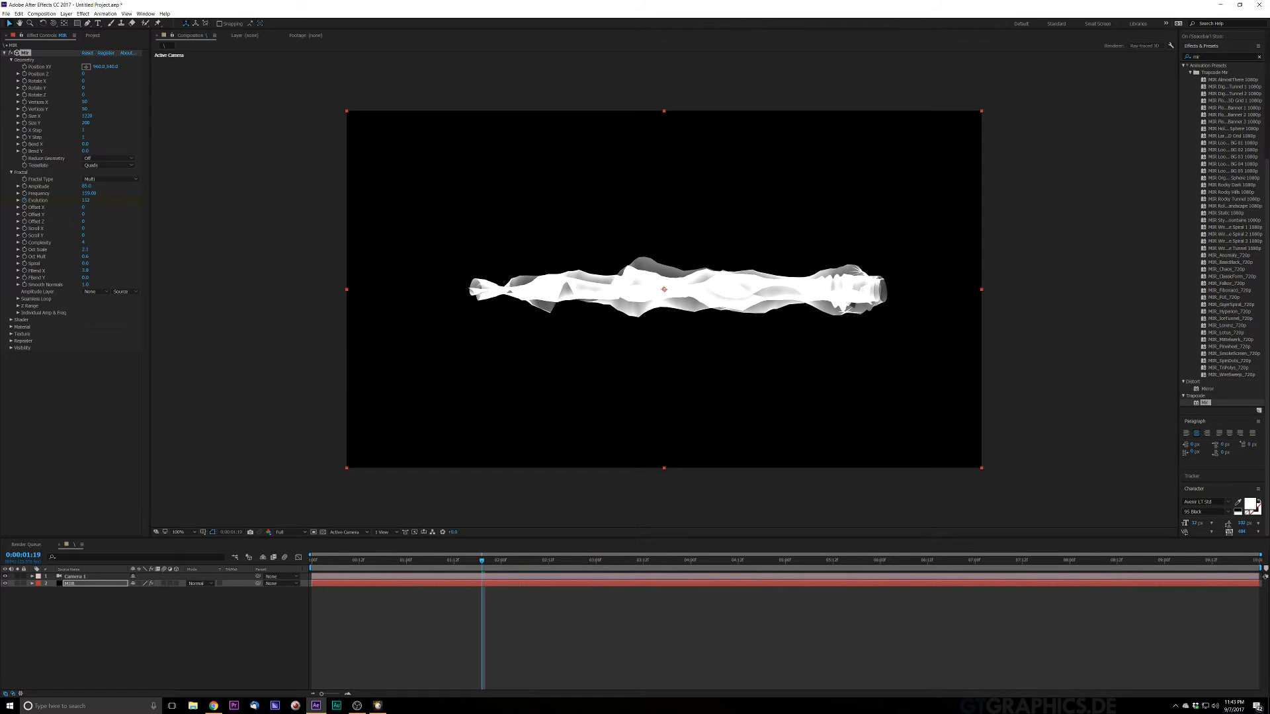
key(alt+Tab)
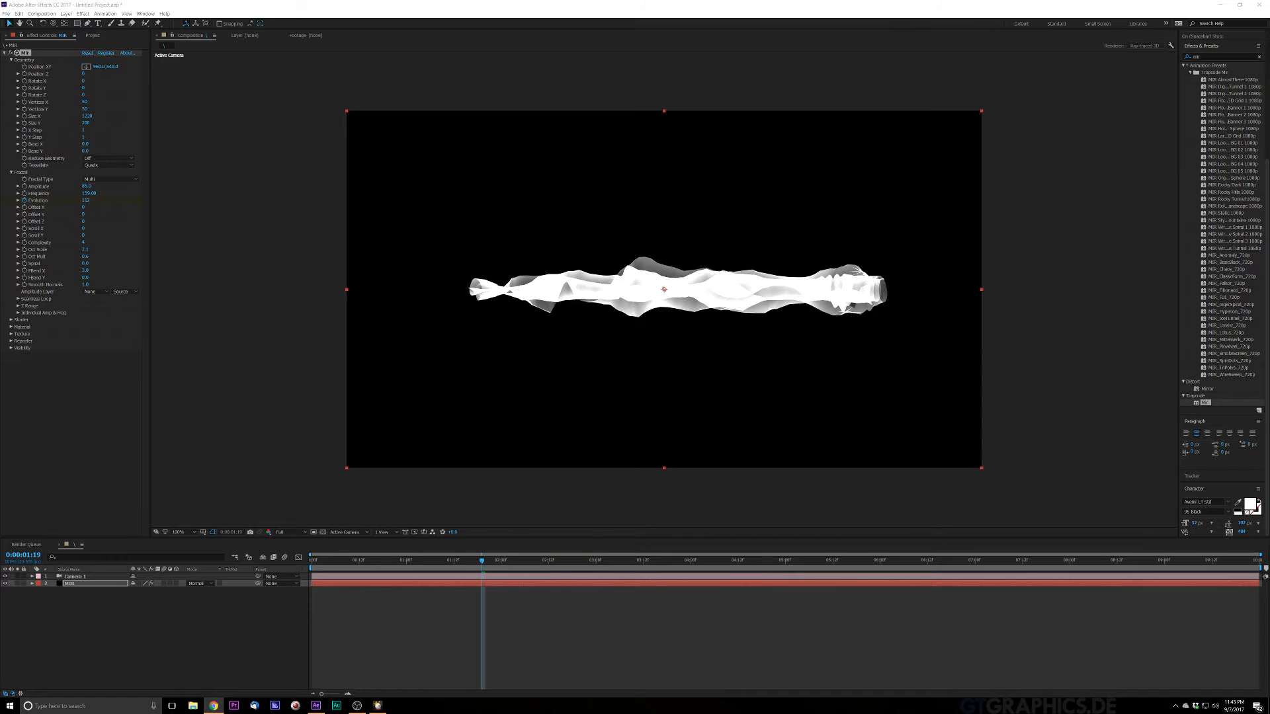
Reset FBend X to 0 and raise the fractal's Smooth Normals
click(84, 271)
key(Return)
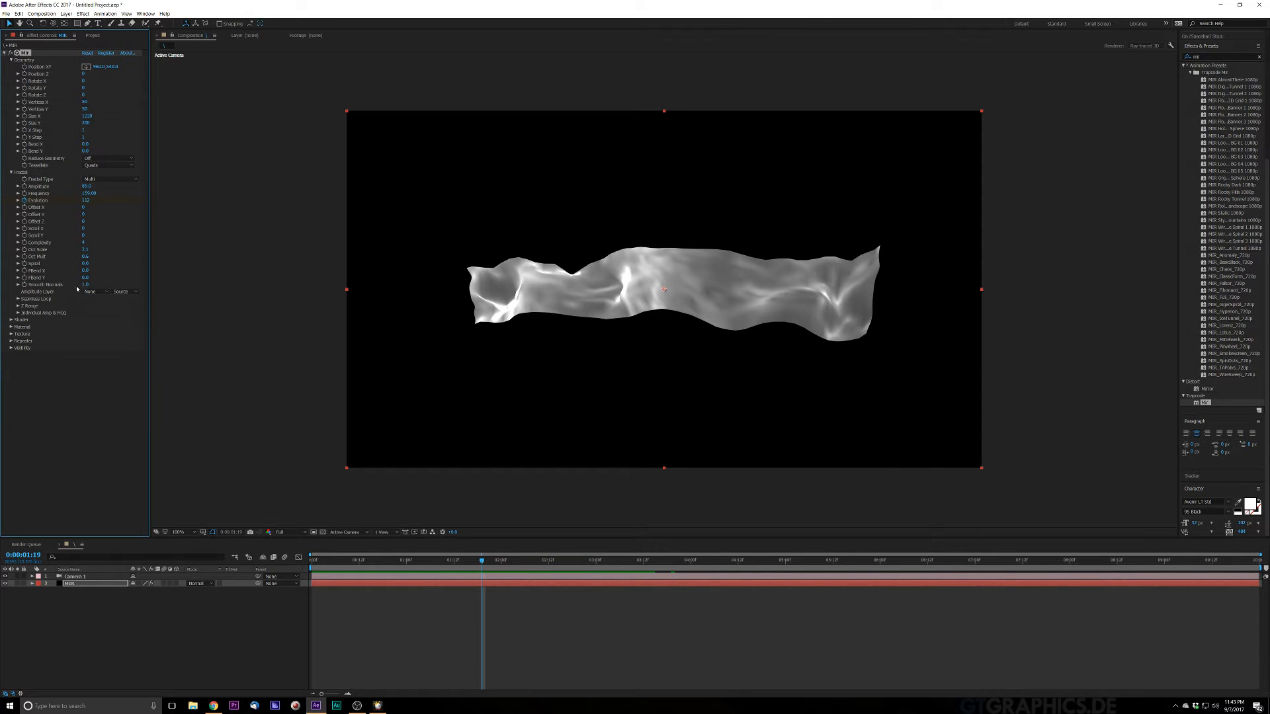
drag(92, 283, 296, 301)
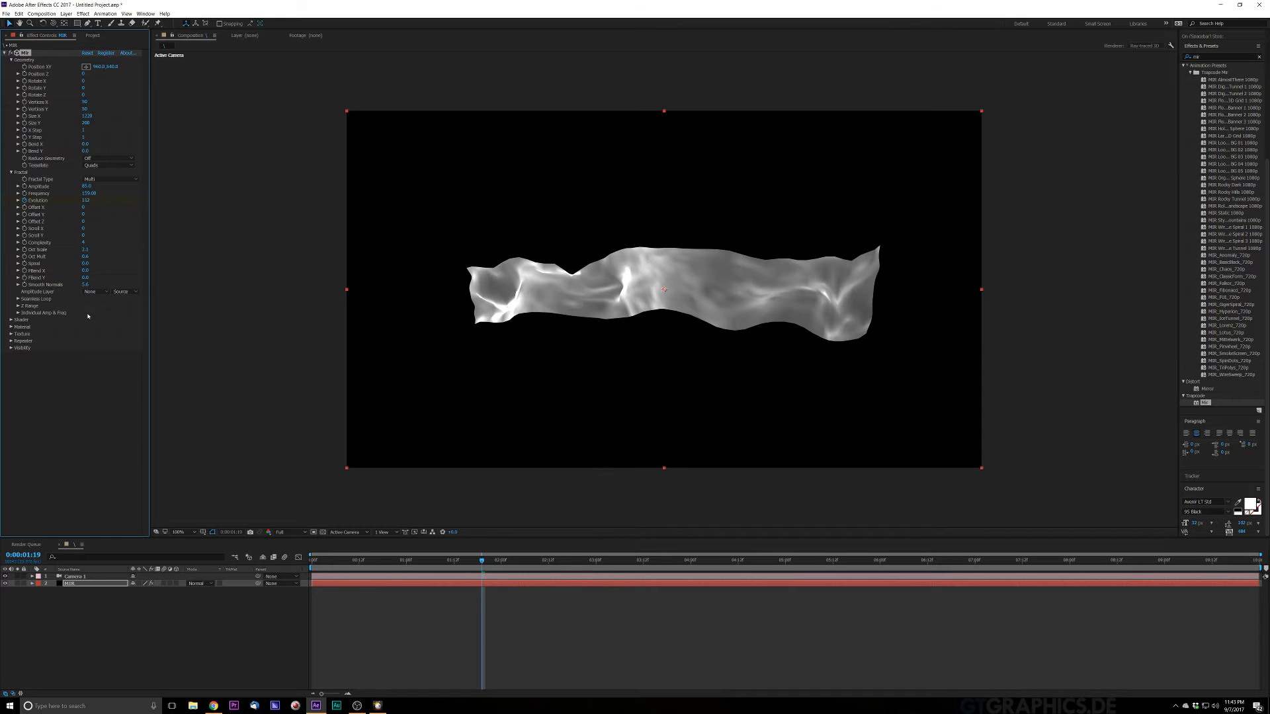
Expand the Seamless Loop settings and set the loop's end frame at 0:00:09:23
click(19, 299)
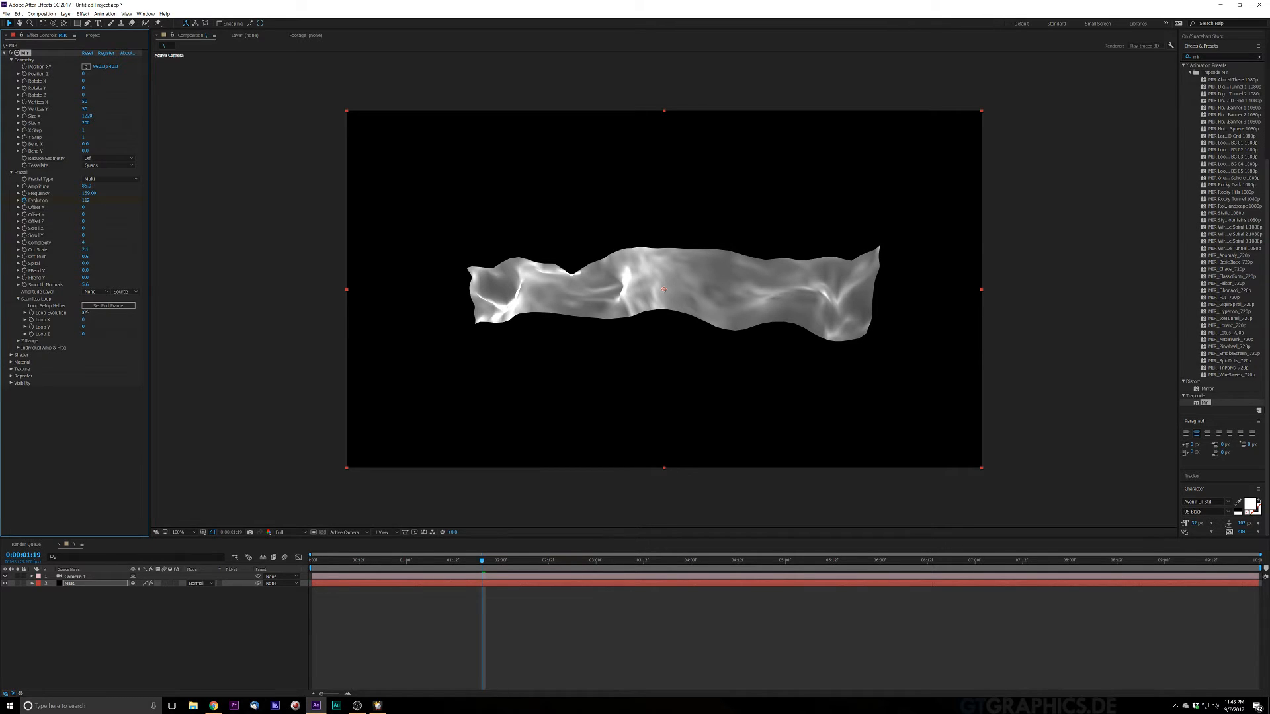
mouse_move(84, 312)
mouse_down()
mouse_move(115, 312)
mouse_move(45, 319)
mouse_move(62, 315)
mouse_up()
key(ctrl+z)
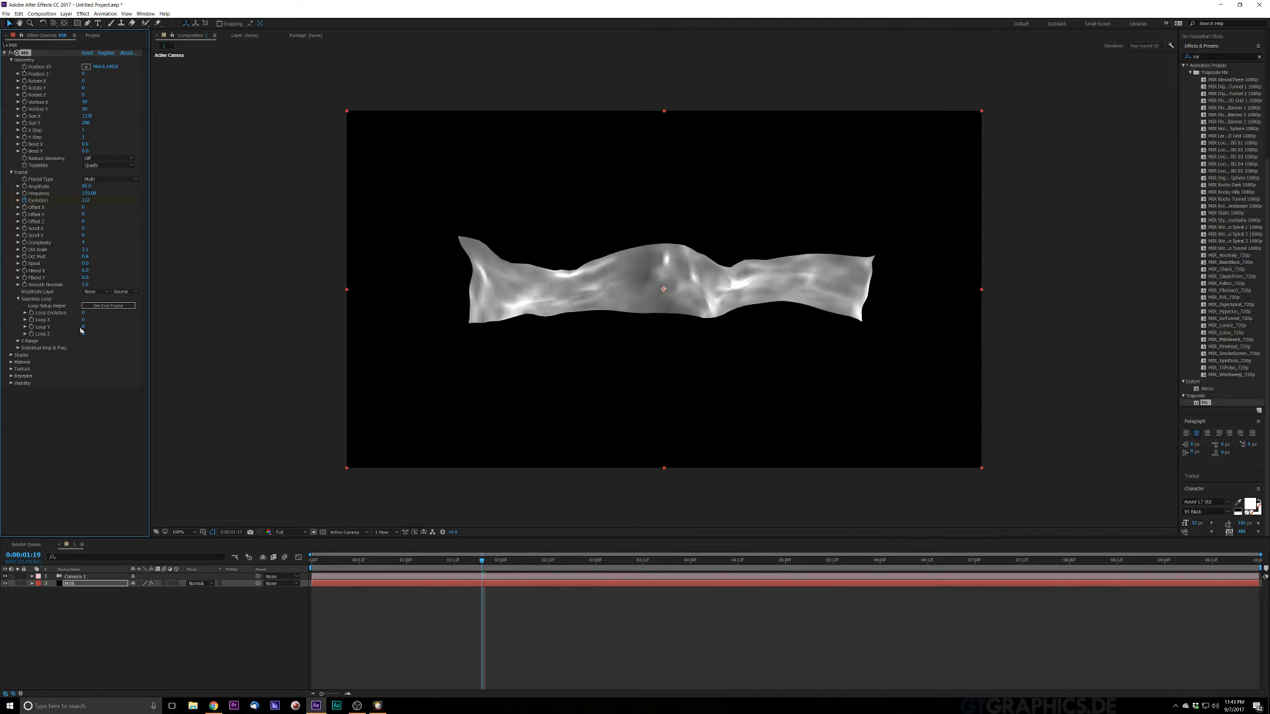
drag(1161, 562, 1258, 563)
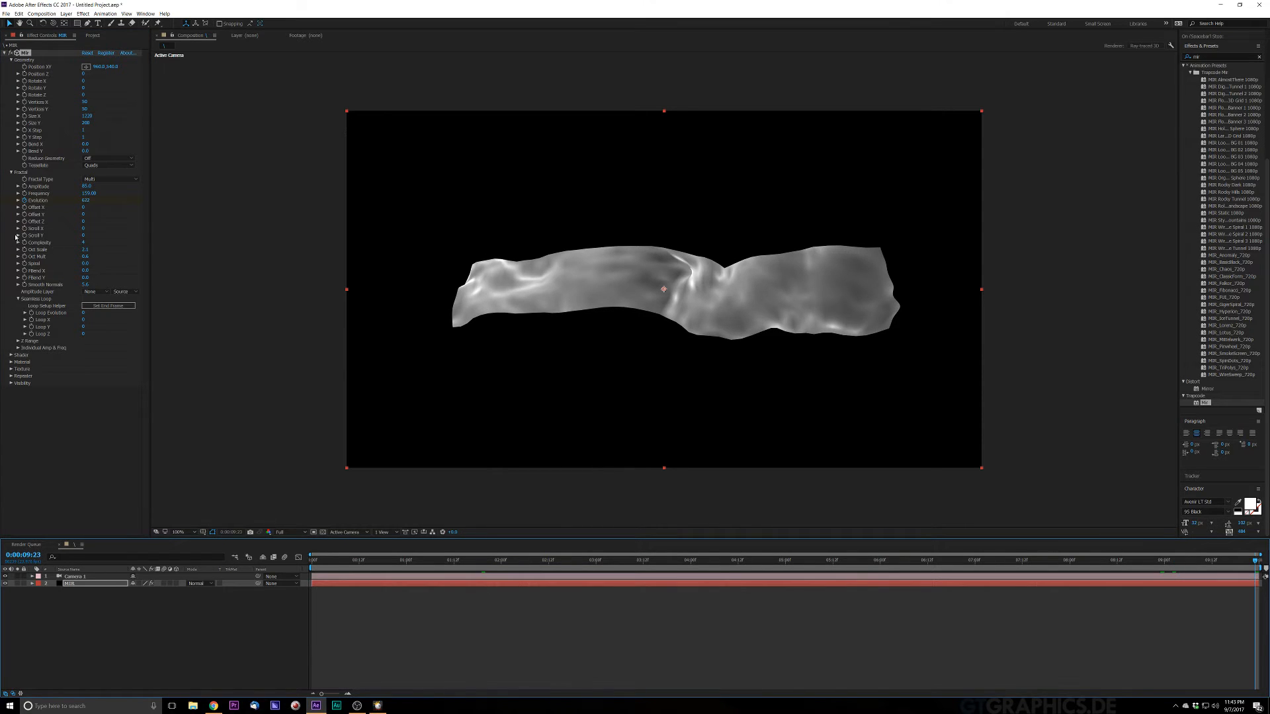
click(104, 306)
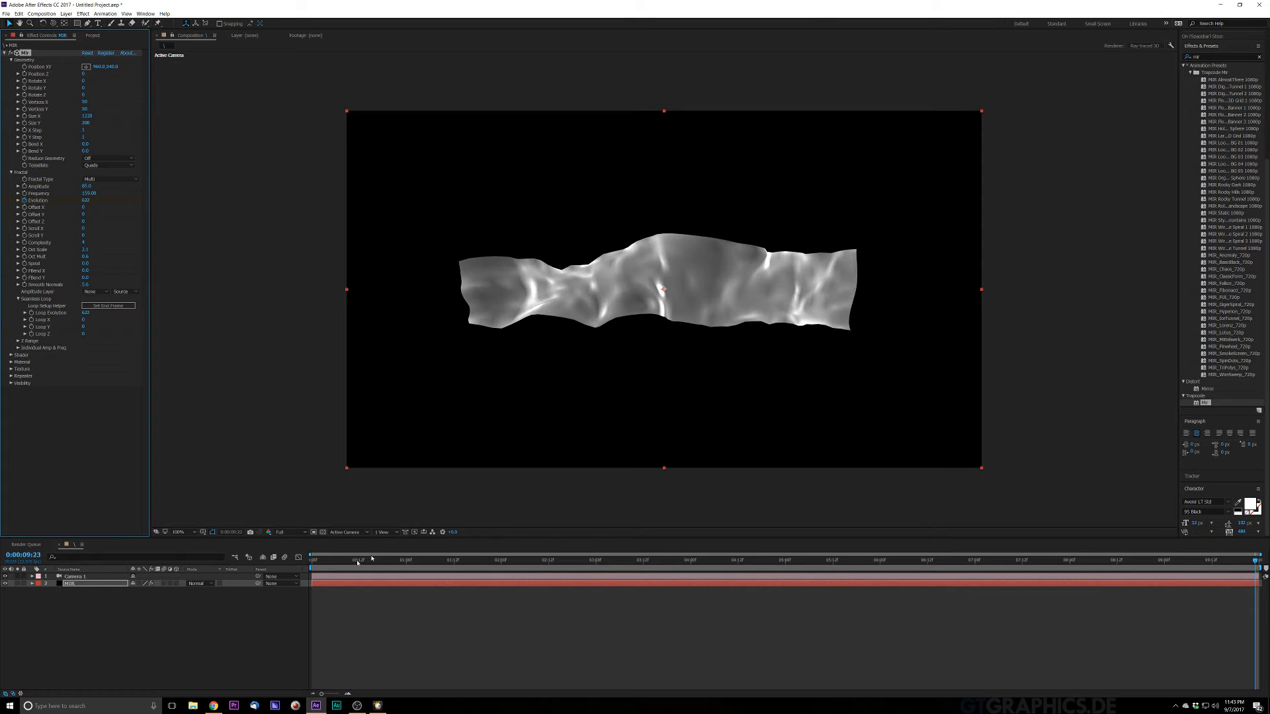
Preview the seamless loop of the mesh animation from the first frame
click(315, 563)
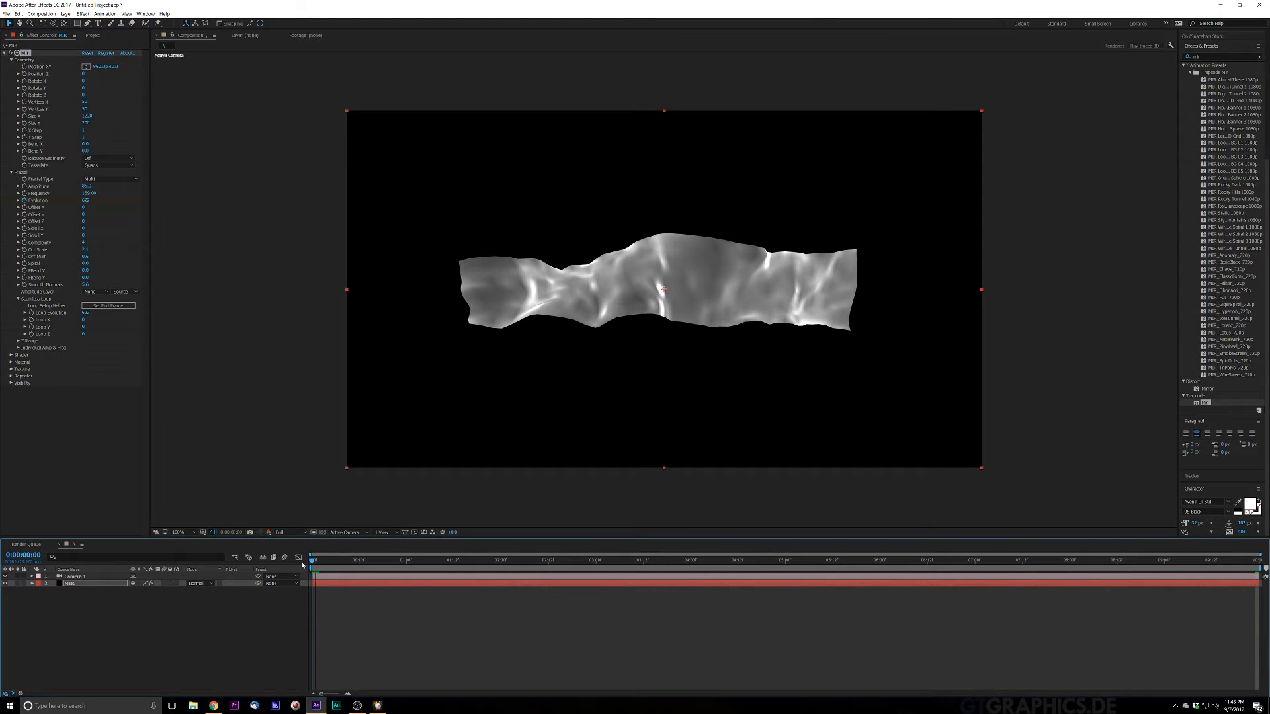
key(space)
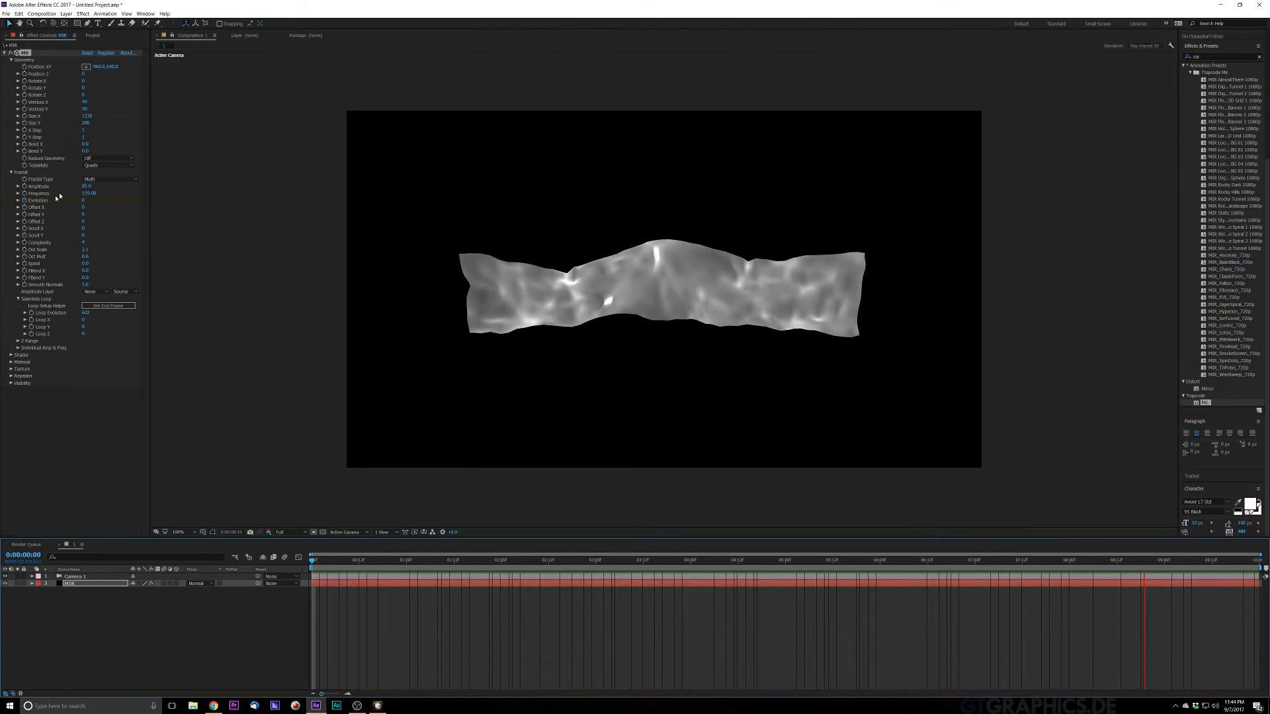
key(space)
Compare the Limit and Compress modes of the fractal's Z Range and return it to Unlimited
click(18, 342)
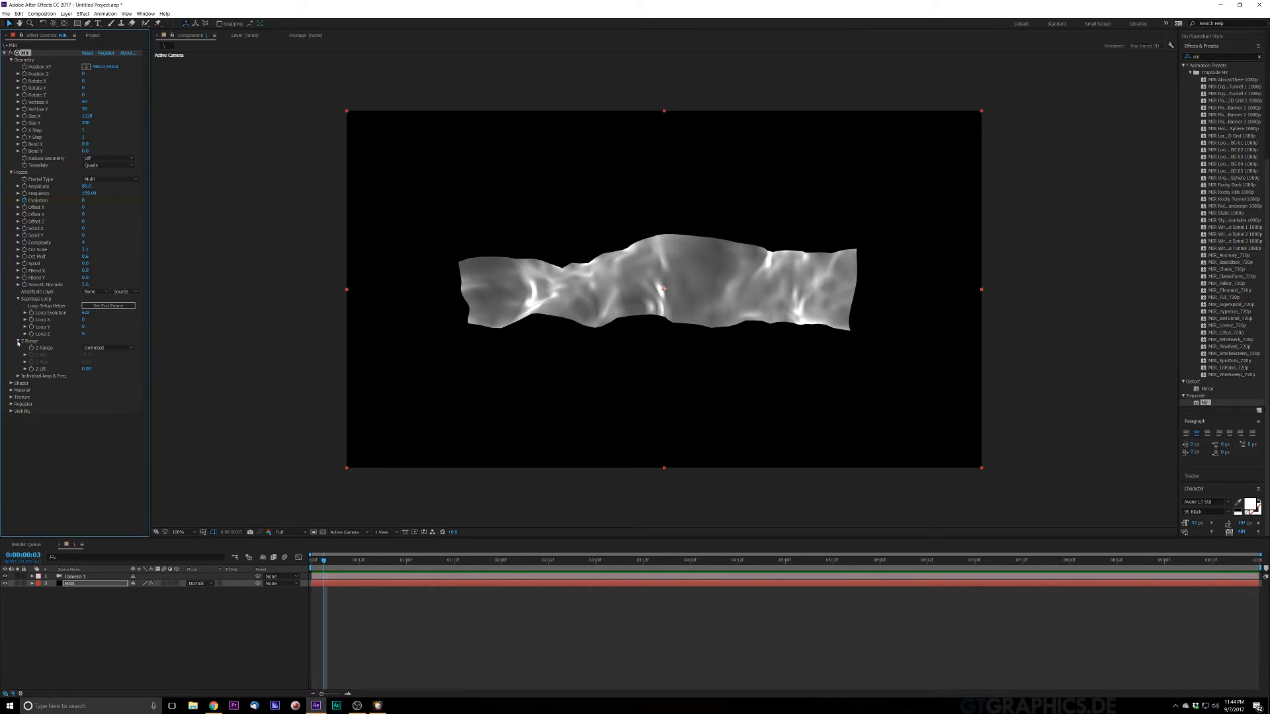
click(101, 347)
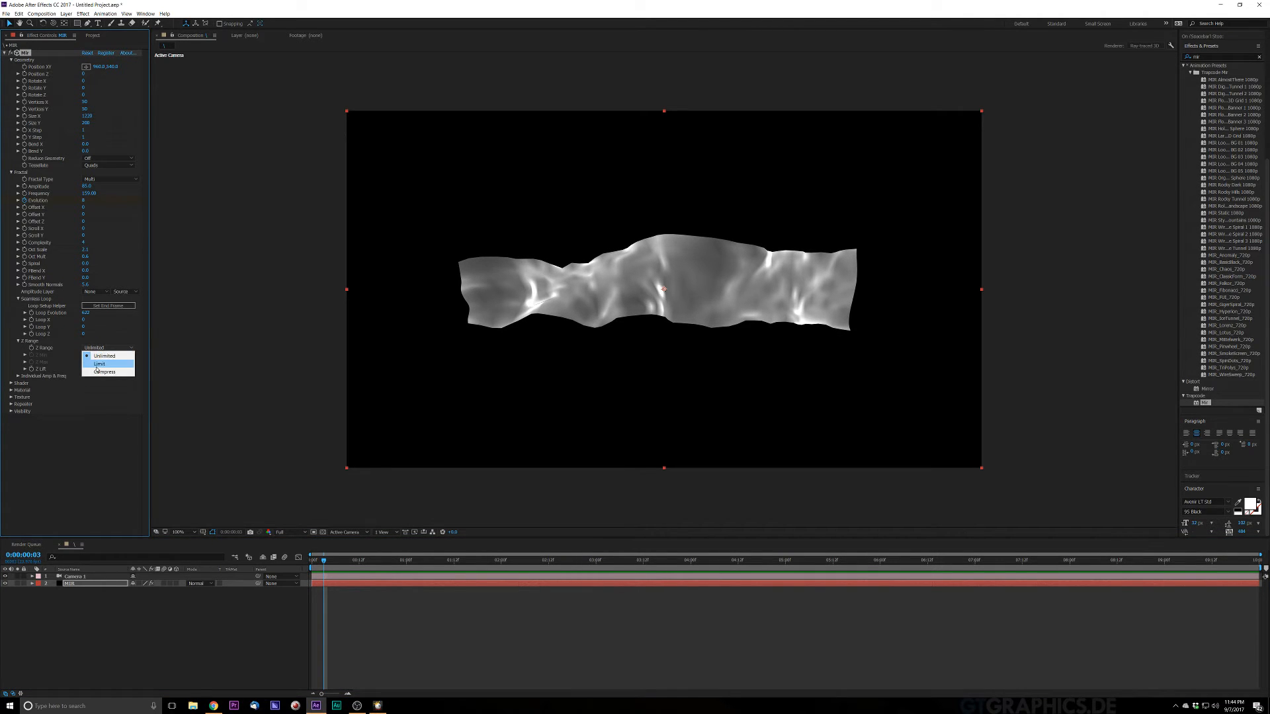
click(96, 362)
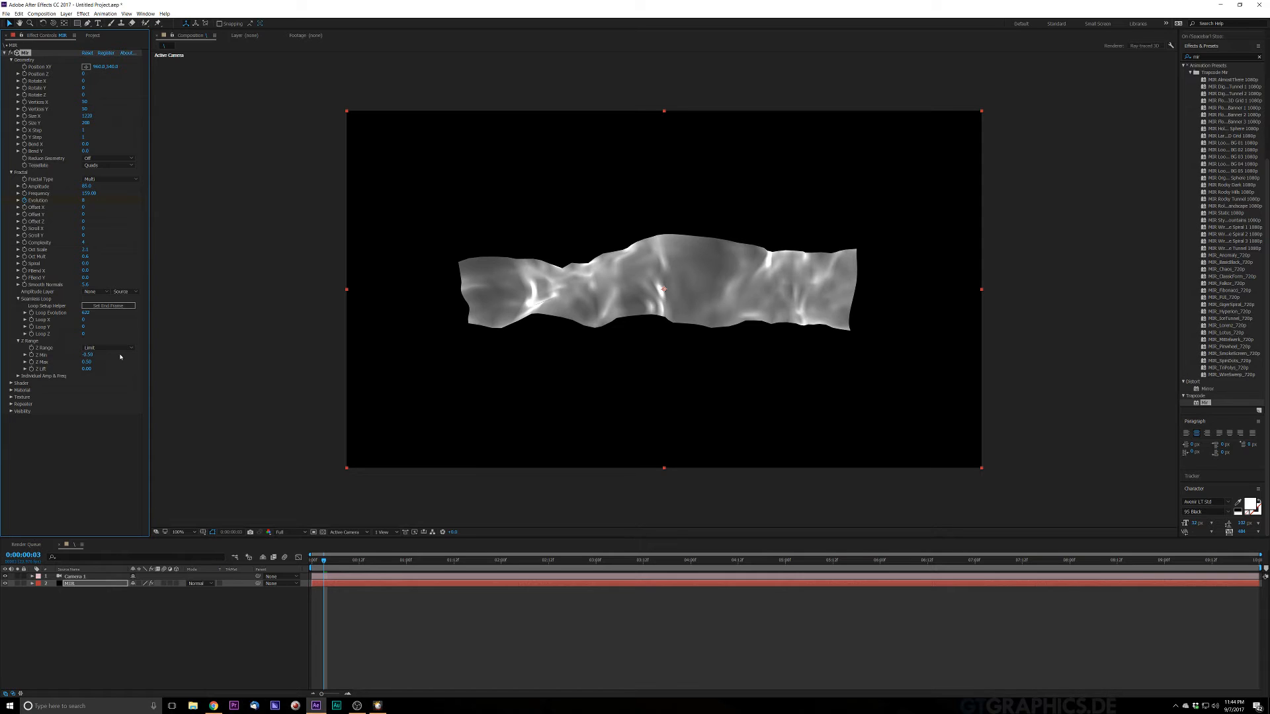
click(108, 349)
click(108, 356)
click(109, 349)
click(111, 371)
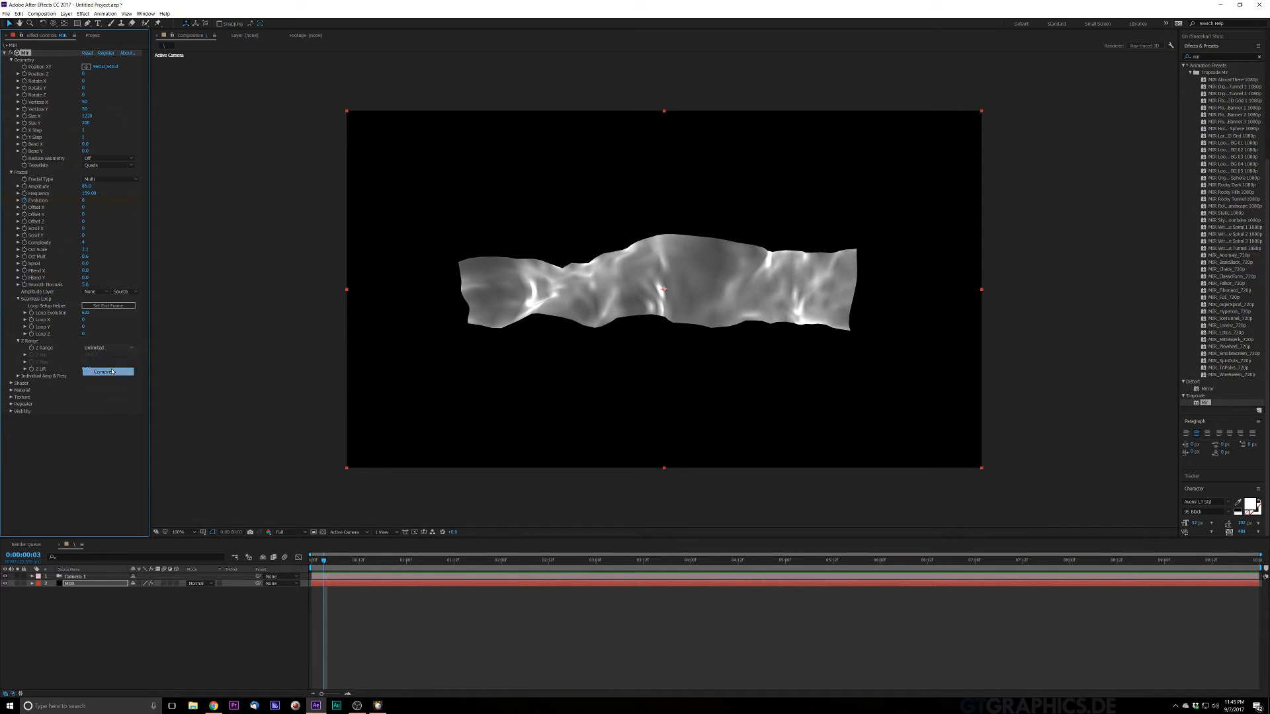
click(116, 348)
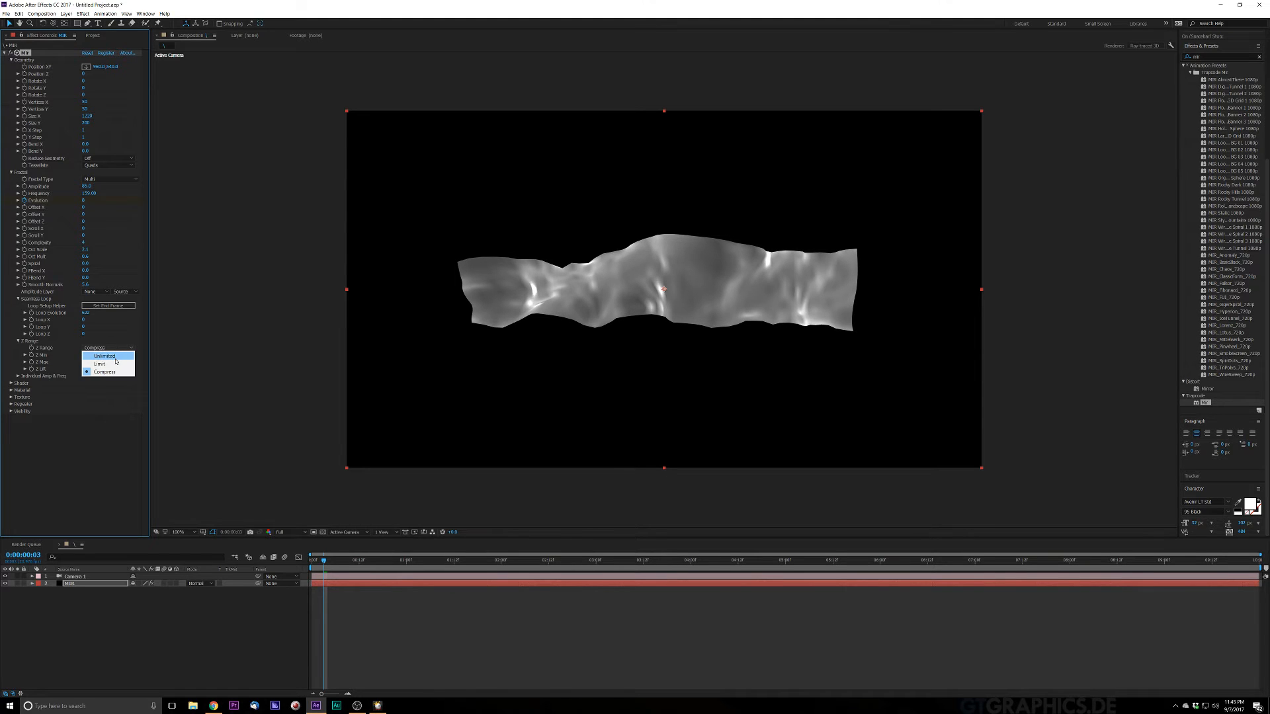
click(113, 356)
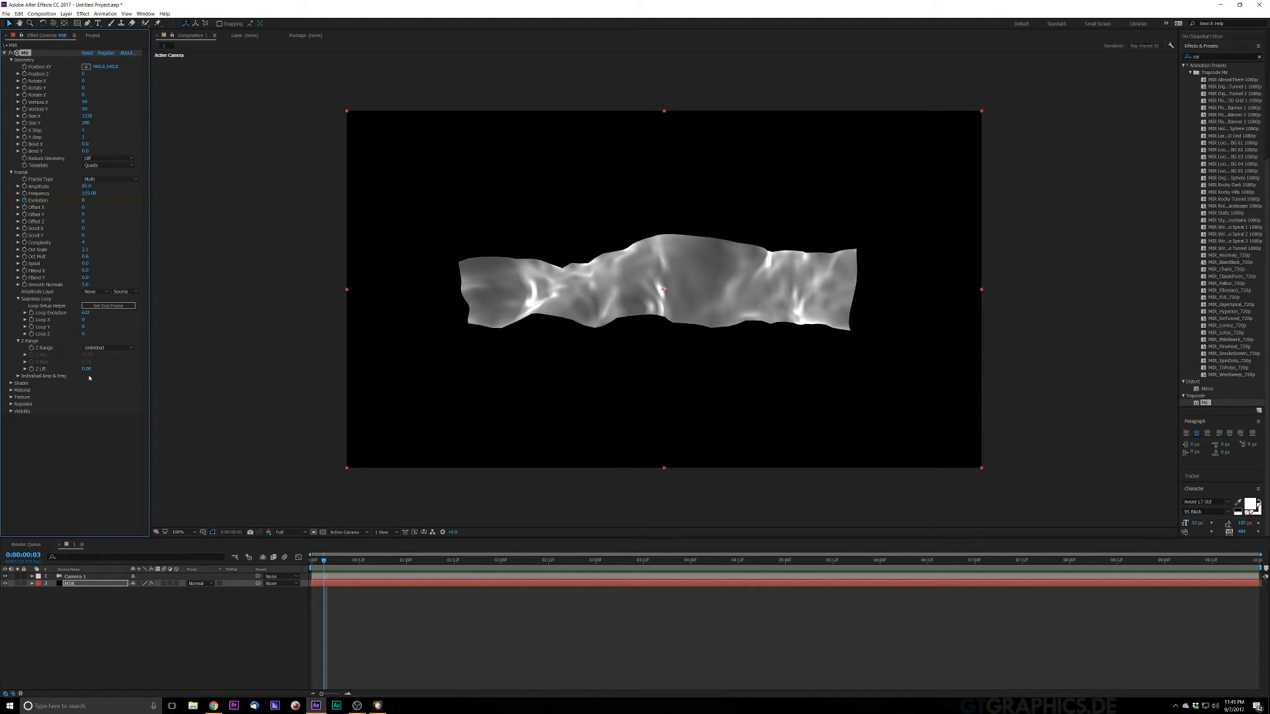
Try Z Lift and undo it, test Z Max with Z Range on Limit, and restore Z Range to Unlimited
mouse_move(90, 370)
mouse_down()
mouse_move(150, 372)
mouse_move(98, 388)
mouse_up()
key(ctrl+z)
click(101, 347)
click(96, 362)
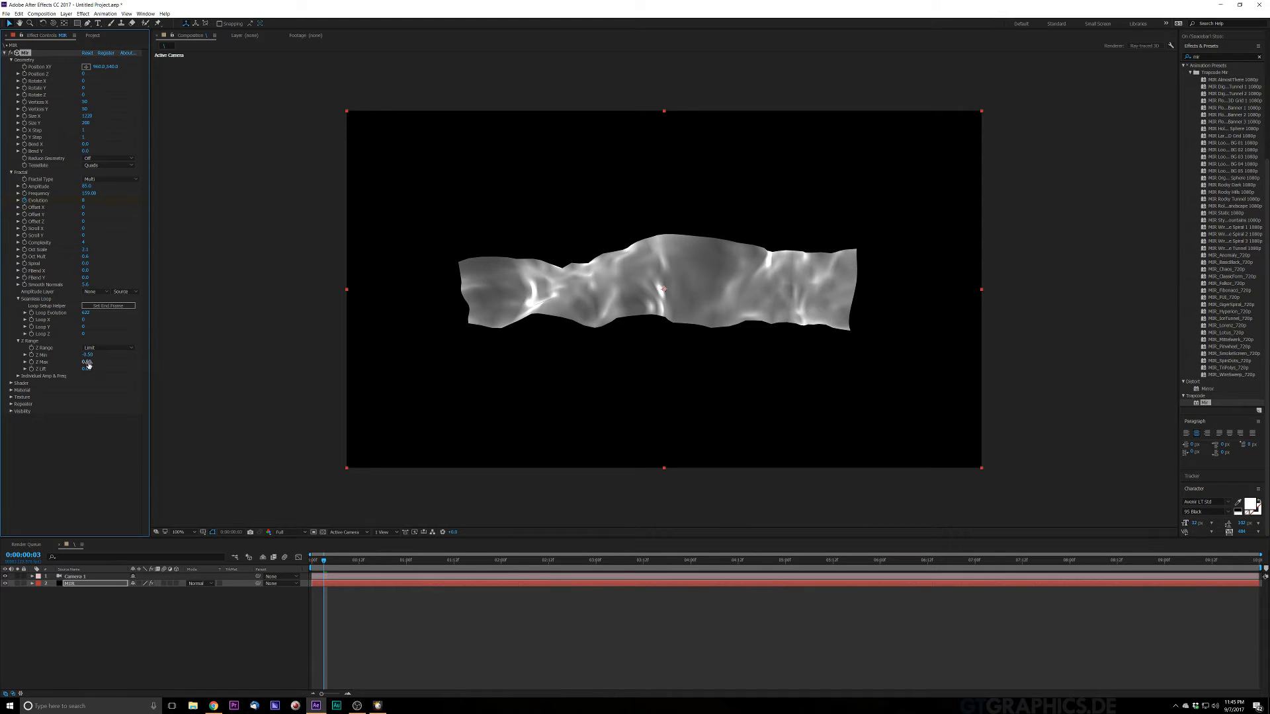
drag(94, 362, 186, 428)
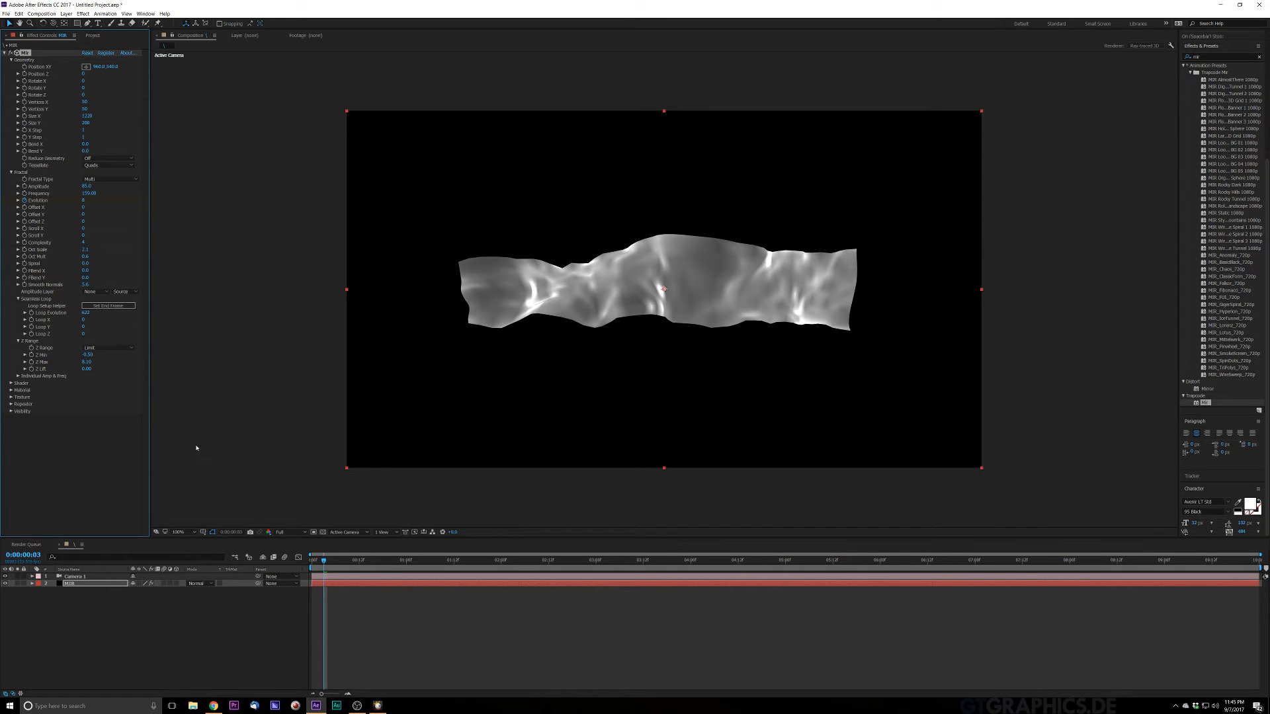
click(108, 349)
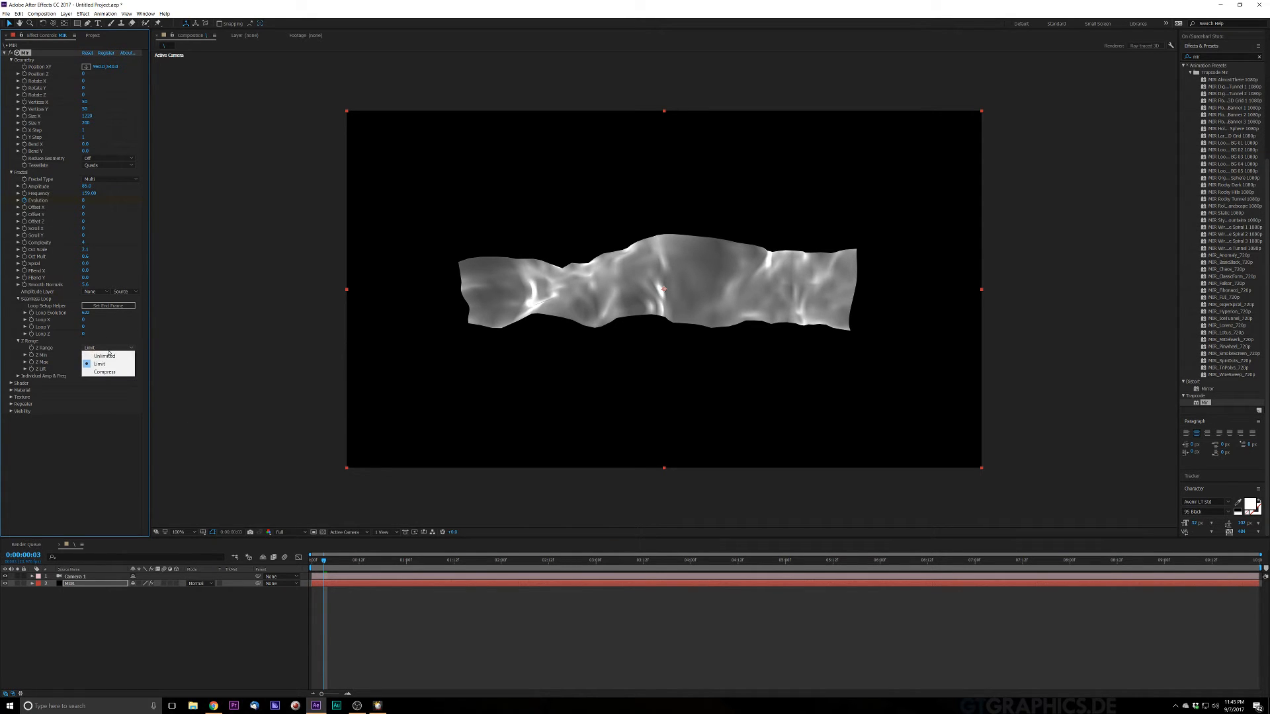
click(106, 361)
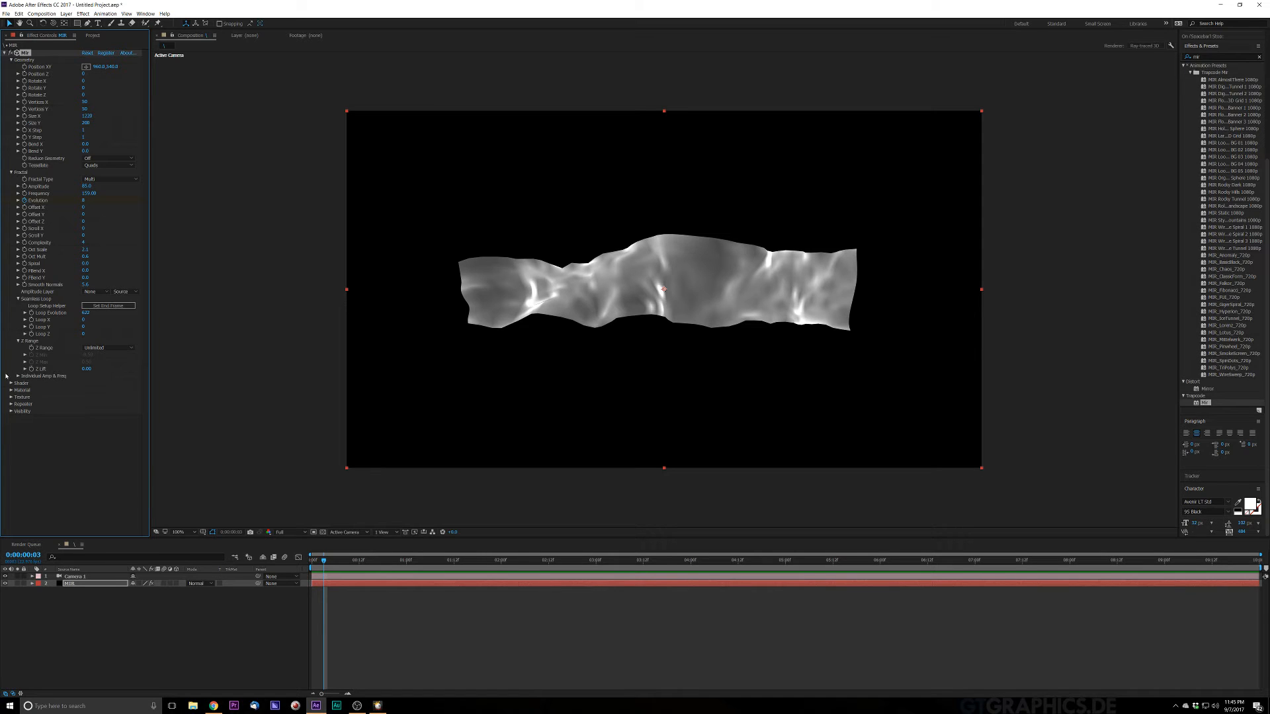
Expand the Individual Amp & Freq settings, raise Amplitude Z strongly and increase Amplitude Y to make the mesh folds taller
click(18, 376)
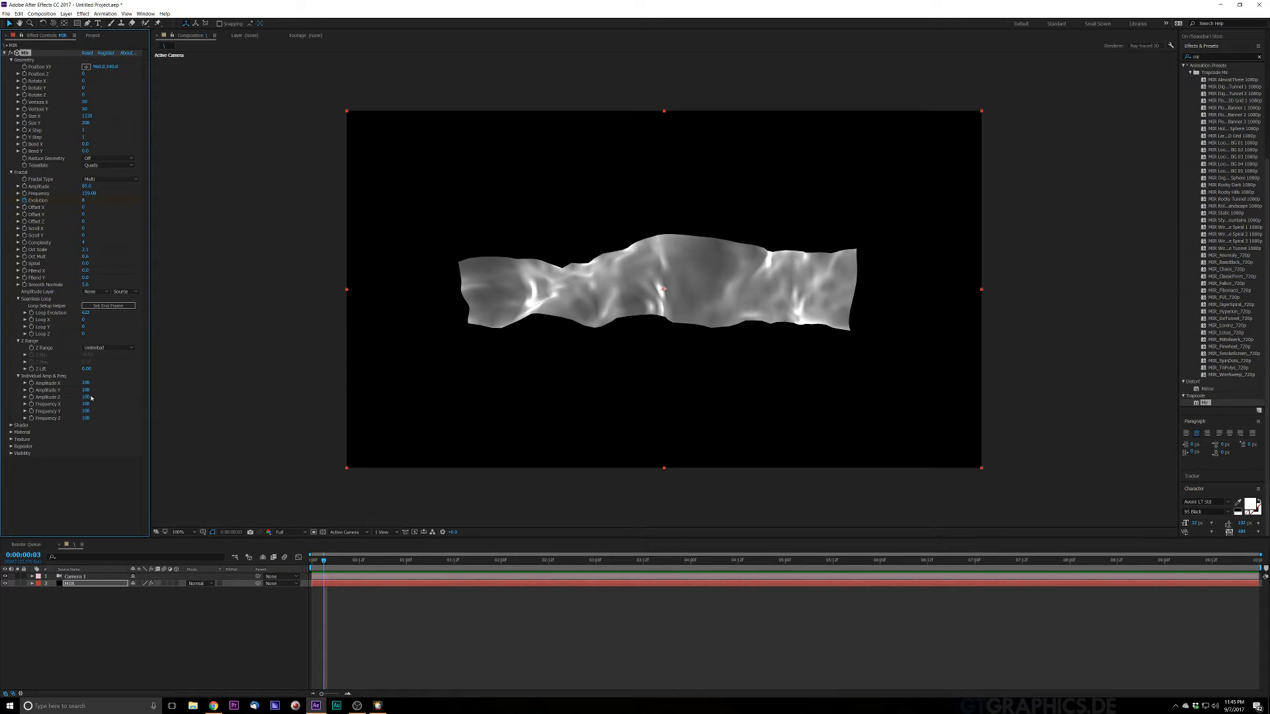
drag(91, 396, 774, 468)
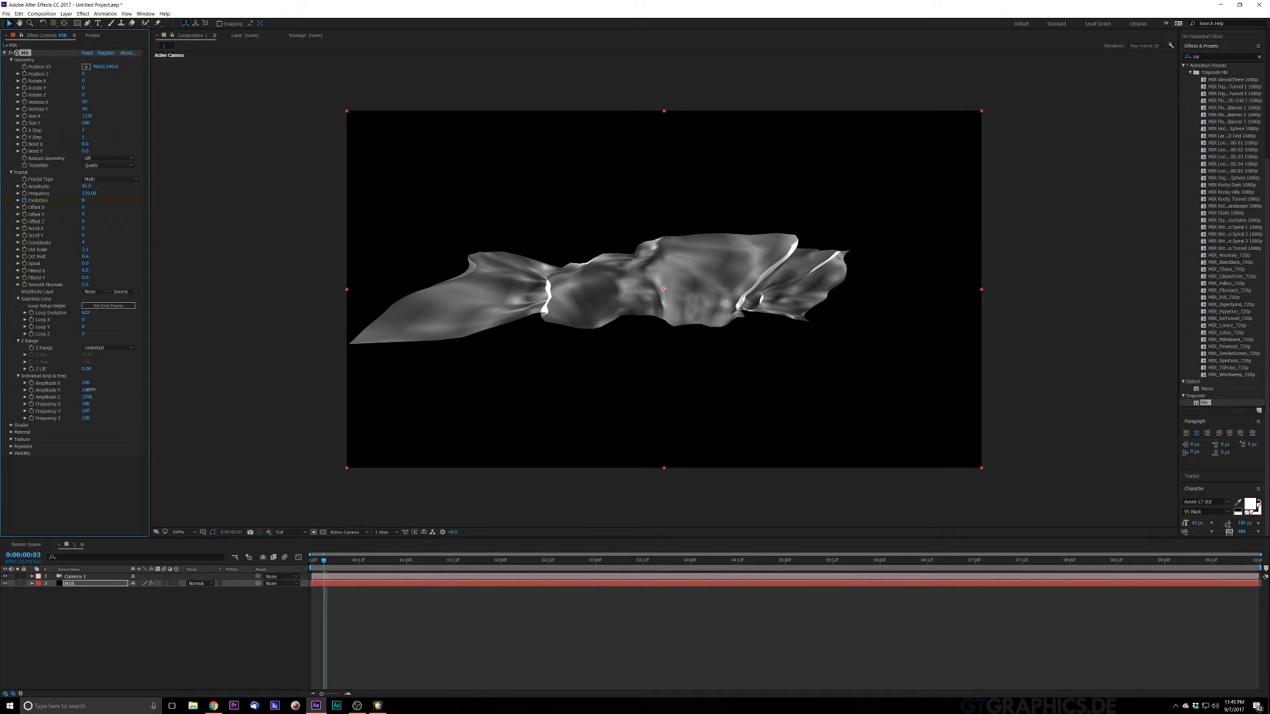
drag(98, 390, 258, 357)
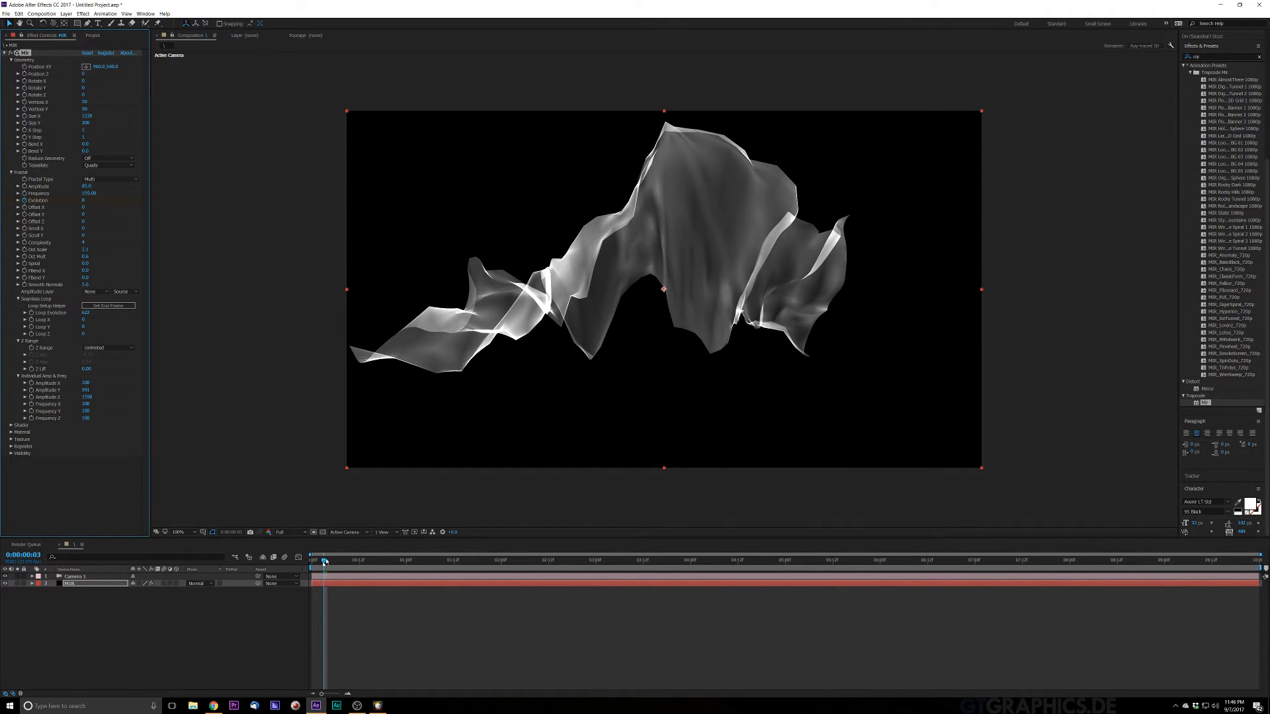
Preview the mesh animation with the raised amplitudes, and test how Amplitude X affects the mesh
key(space)
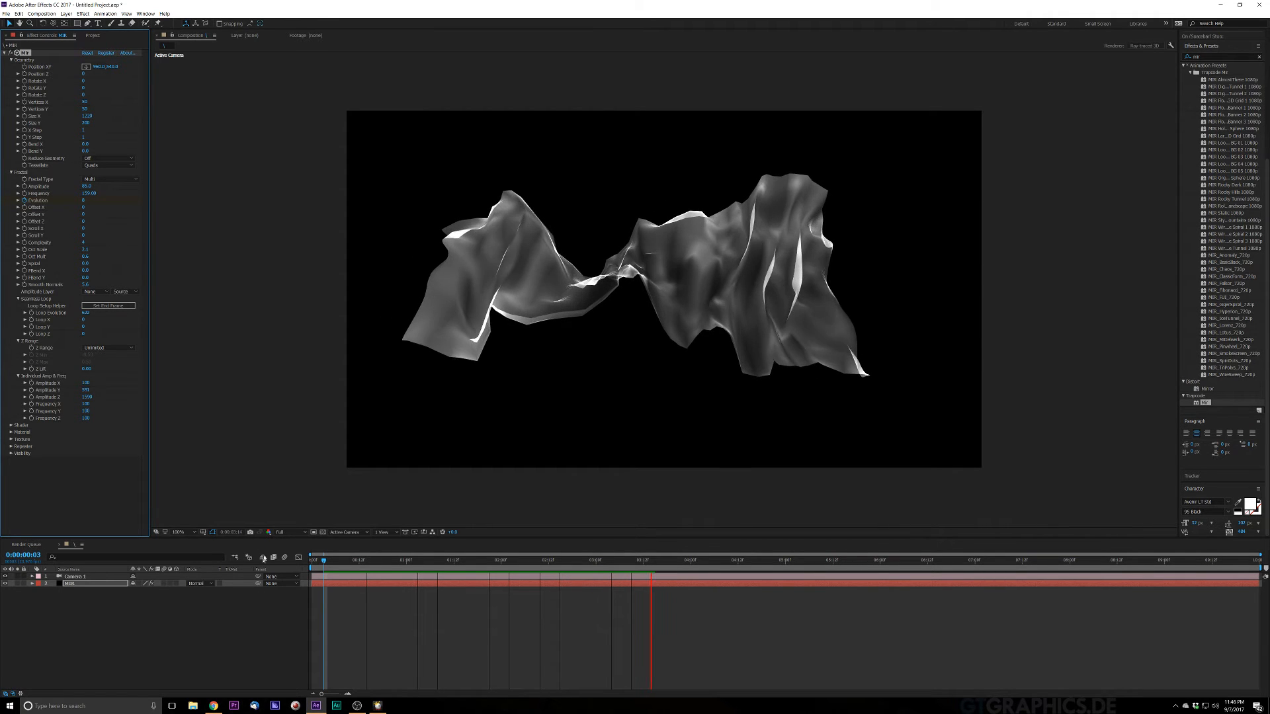
key(space)
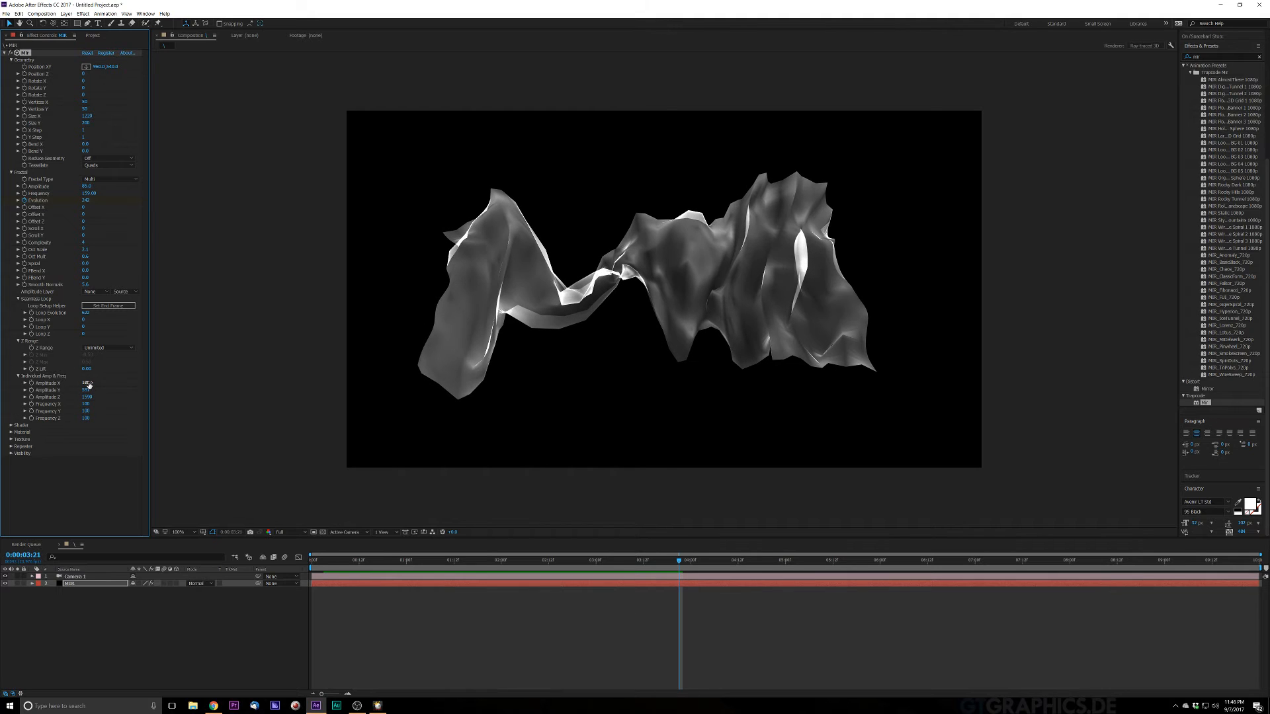
drag(89, 382, 141, 558)
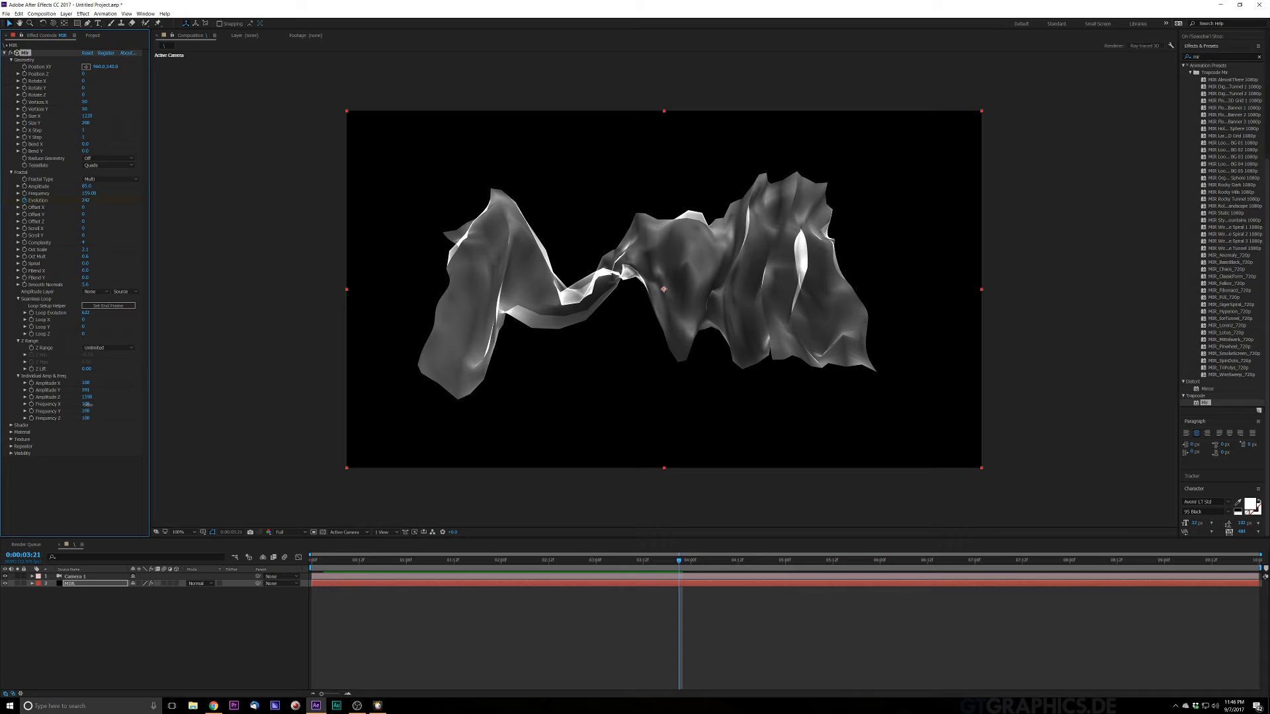
Lower the fractal's Frequency X strongly to widen the mesh folds and preview the animation
mouse_move(90, 404)
mouse_down()
mouse_move(128, 402)
mouse_move(63, 418)
mouse_up()
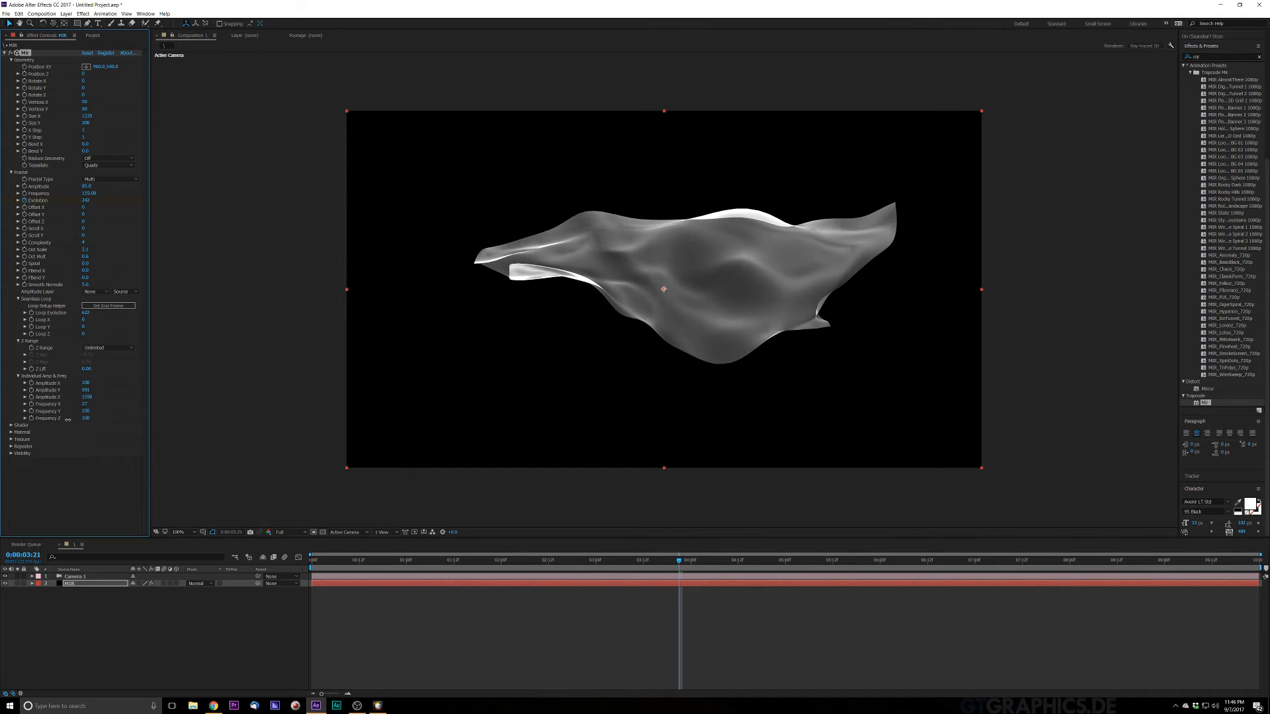
key(space)
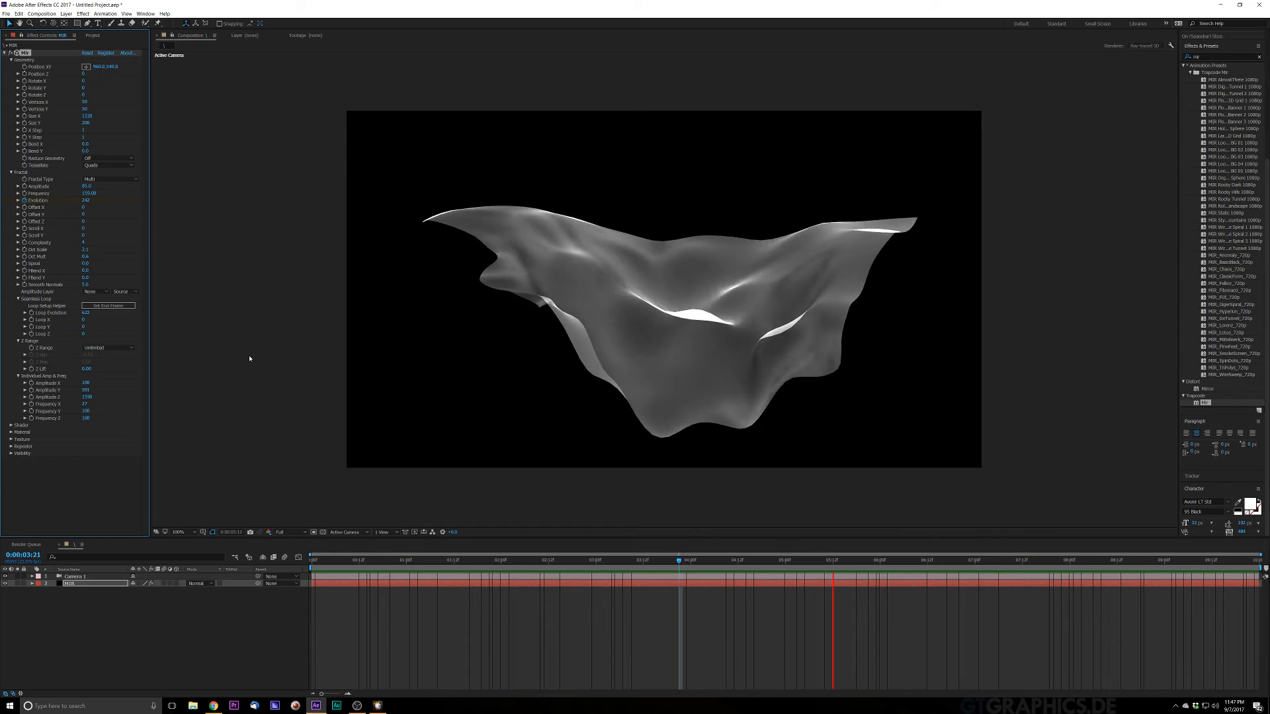
key(space)
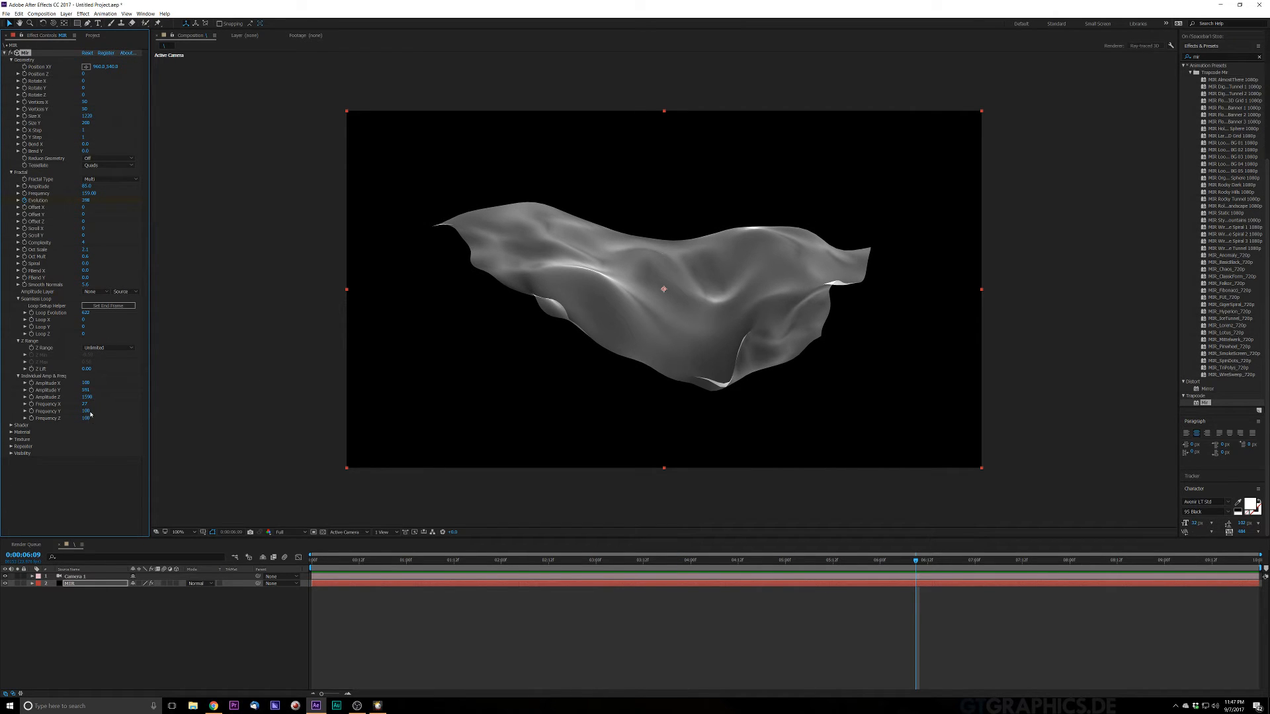
Raise the fractal's Frequency Y moderately and Frequency Z strongly, and preview the resulting mesh animation
mouse_move(87, 412)
mouse_down()
mouse_move(120, 412)
mouse_move(57, 423)
mouse_move(107, 420)
mouse_up()
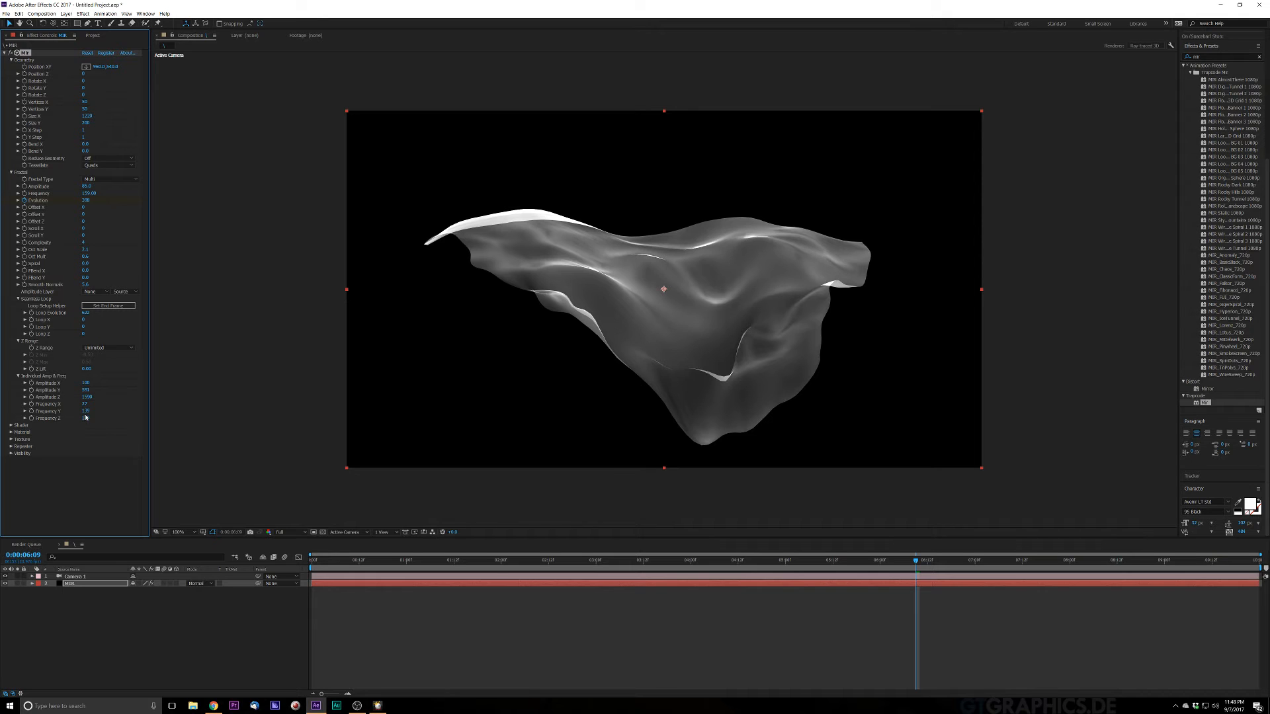
drag(86, 411, 219, 413)
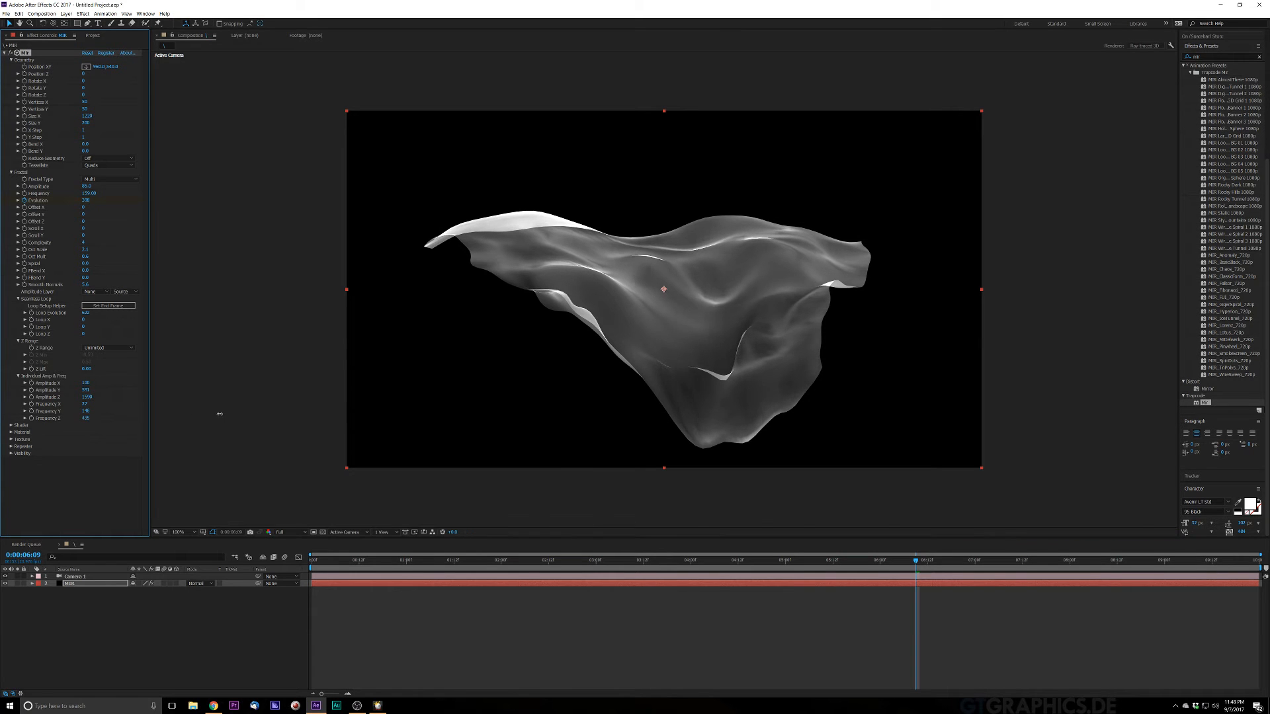
key(space)
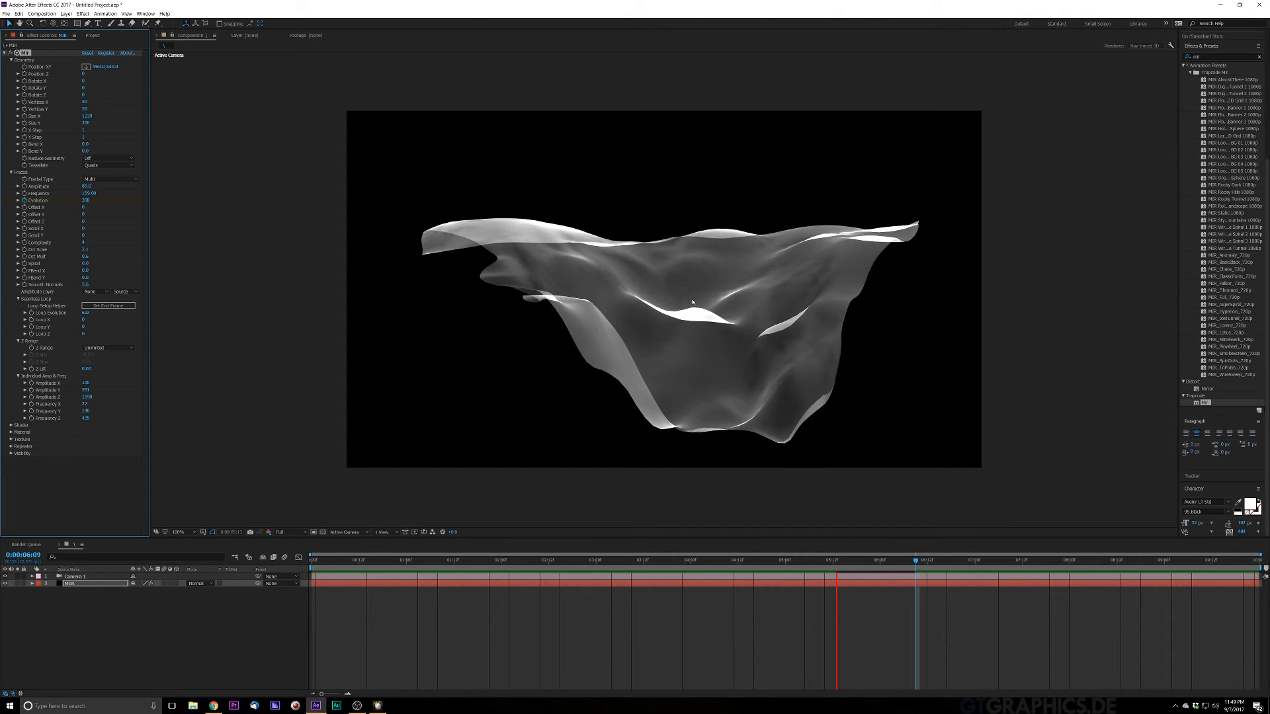
key(space)
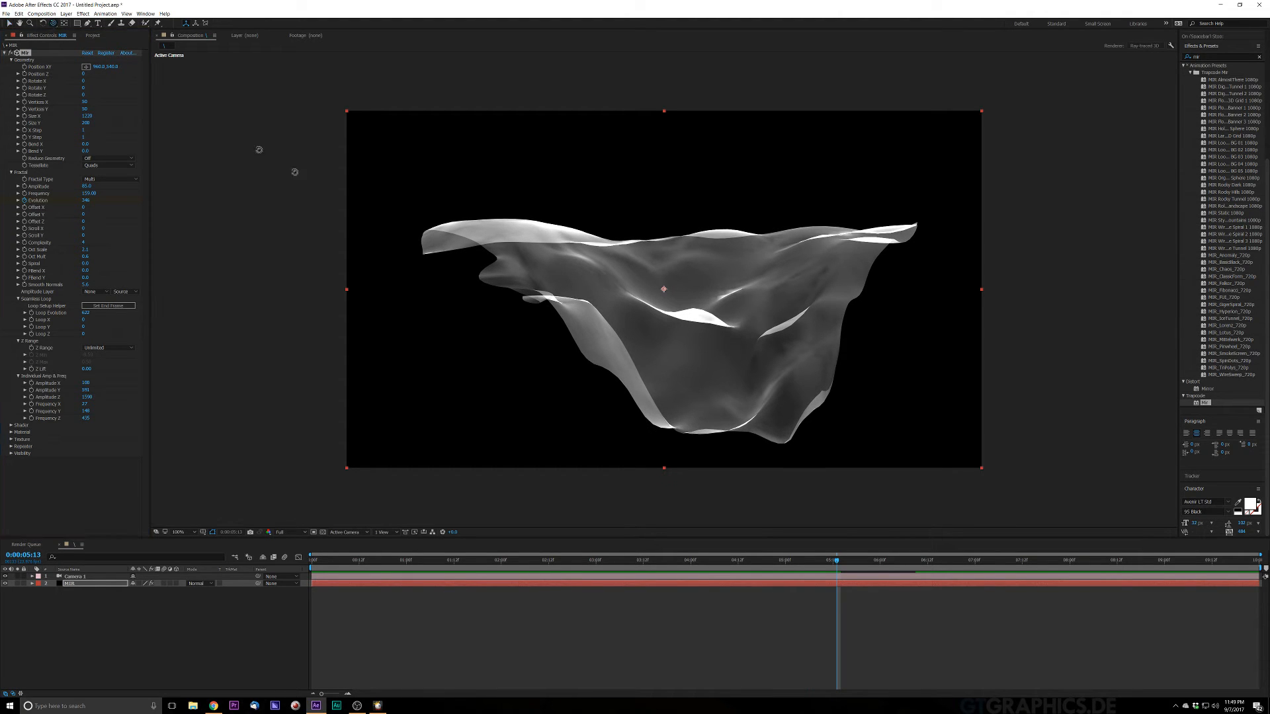
mouse_move(577, 245)
mouse_down()
mouse_move(698, 330)
mouse_move(775, 284)
mouse_move(791, 233)
mouse_move(771, 212)
mouse_move(726, 210)
mouse_move(591, 265)
mouse_up()
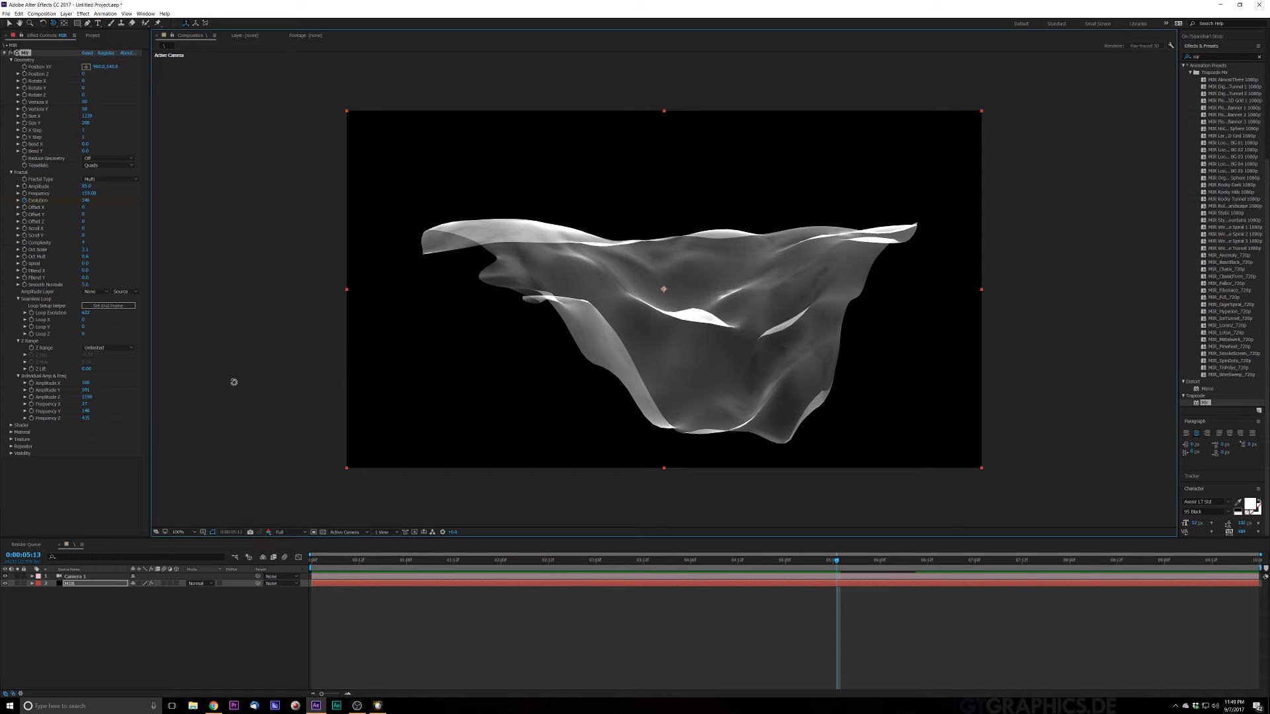
click(11, 23)
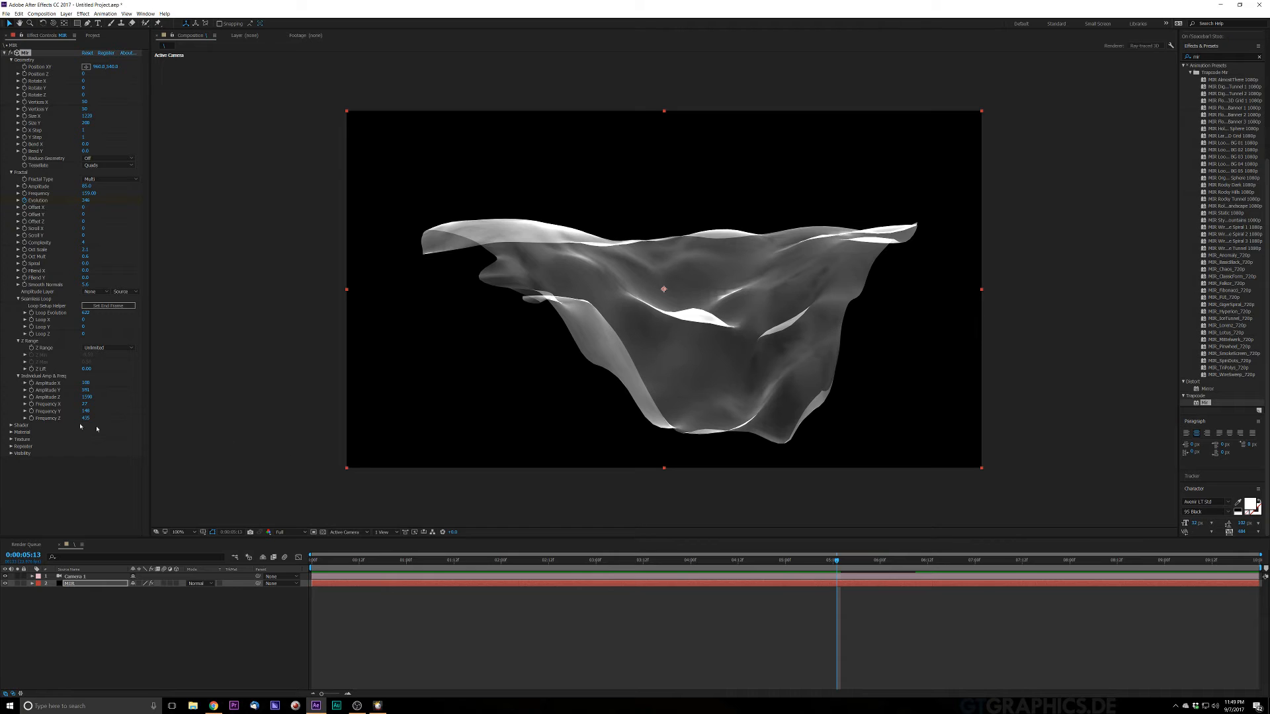
Expand the Shader settings, try the Flat shader and return it to Density
click(11, 426)
scroll(62, 436, down, 1)
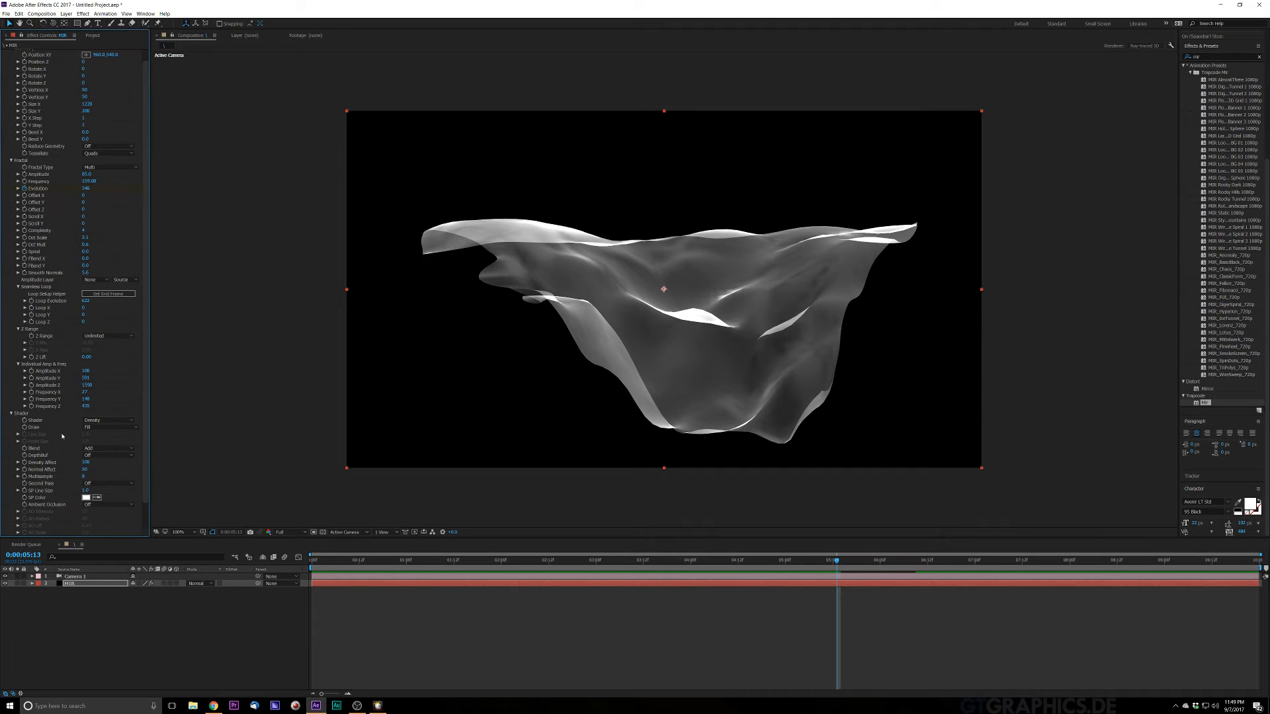
scroll(144, 428, down, 2)
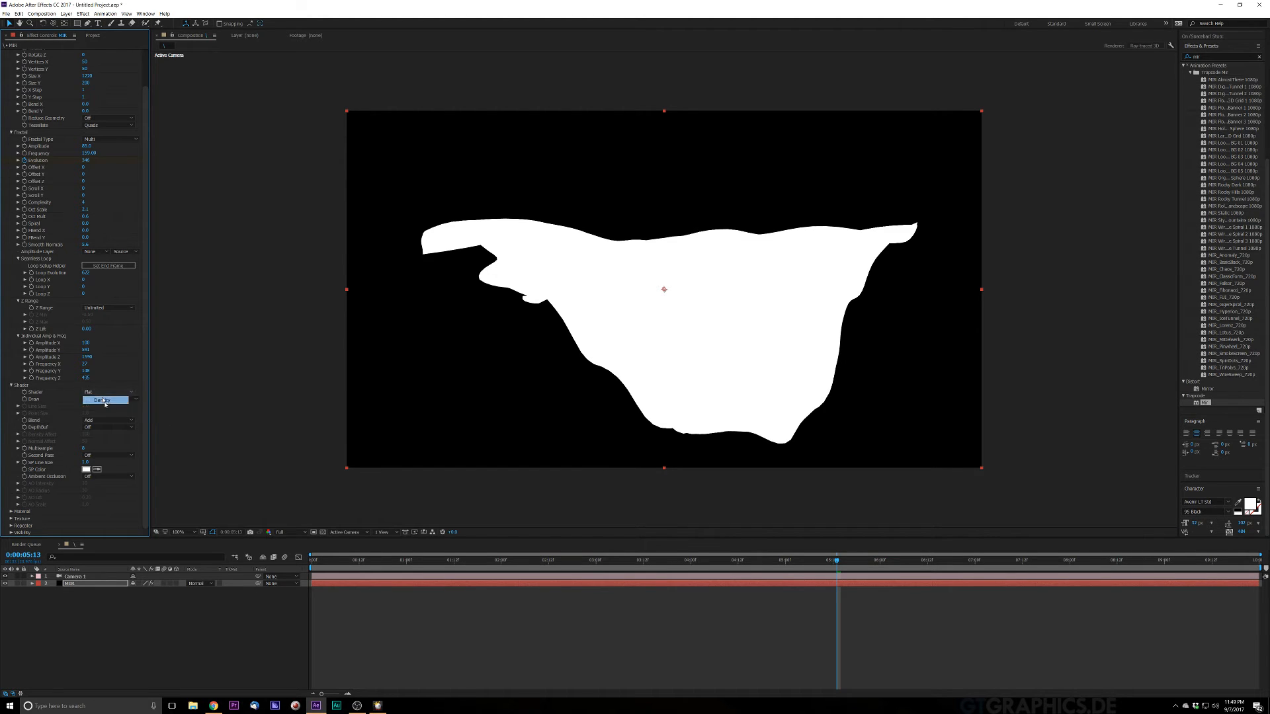
click(105, 401)
Try the Wireframe and Points draw modes on the mesh and preview each in motion
click(112, 400)
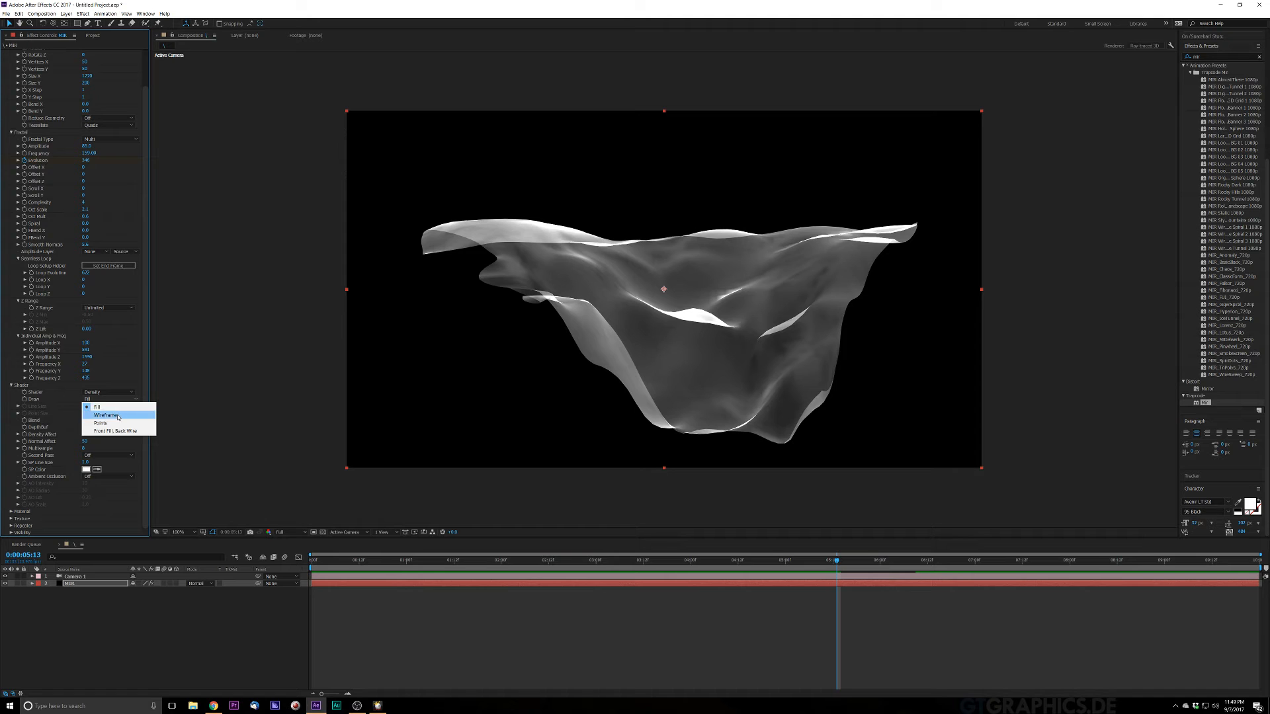
click(119, 416)
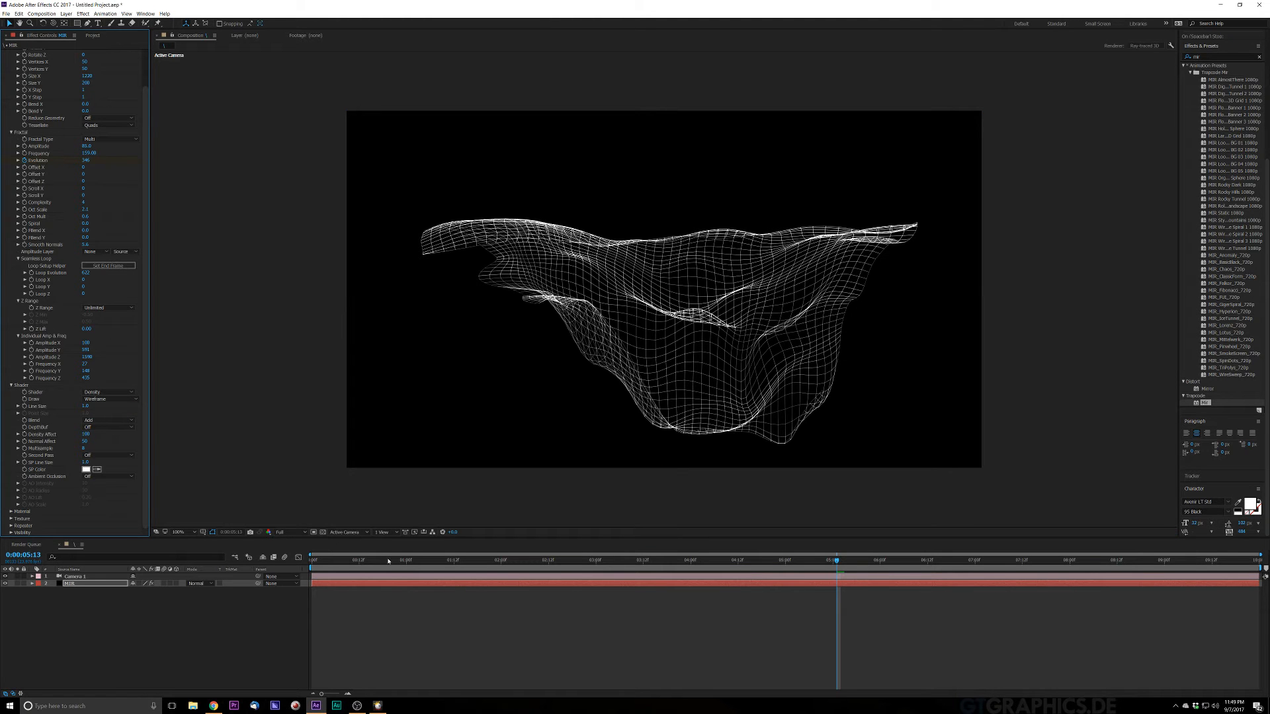
key(space)
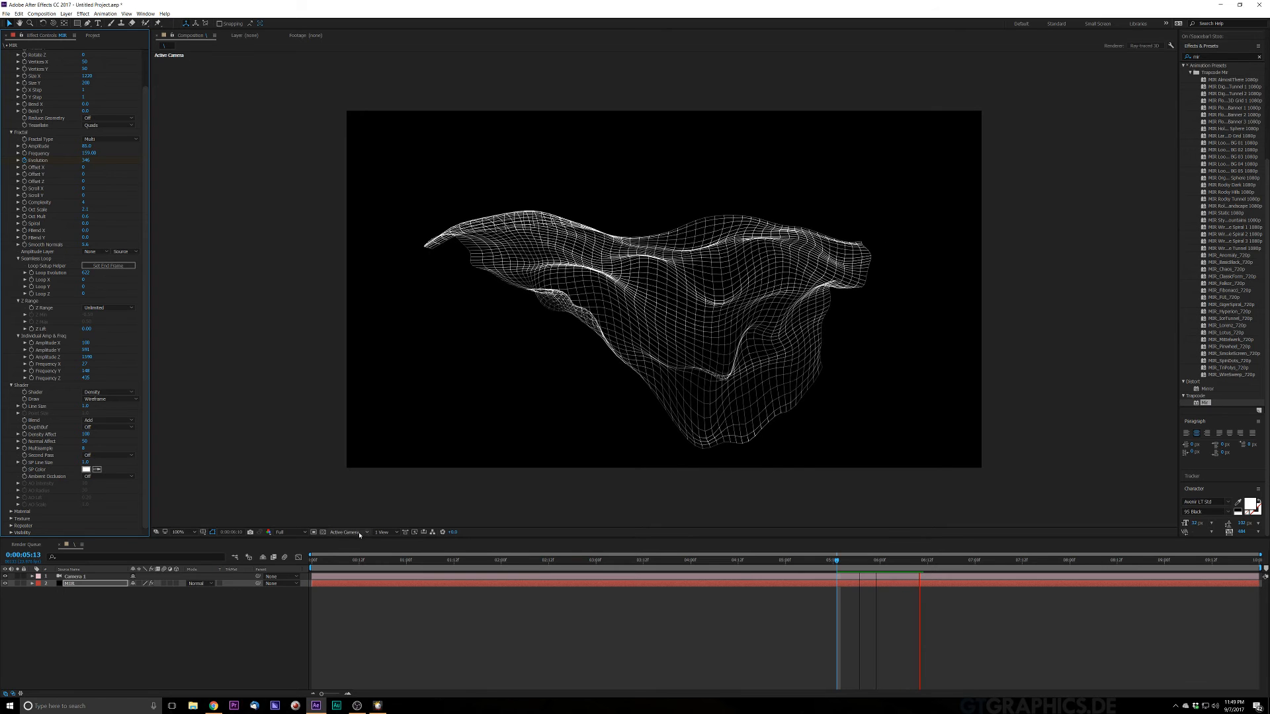
click(100, 400)
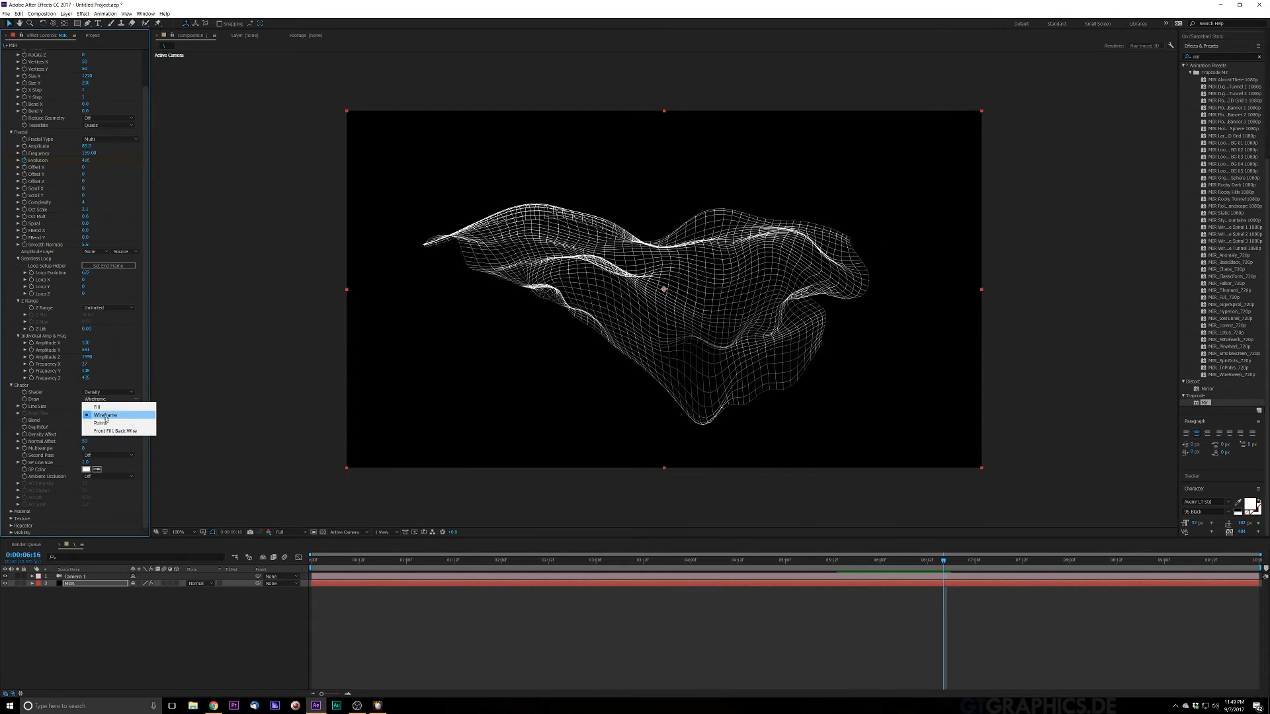
click(106, 423)
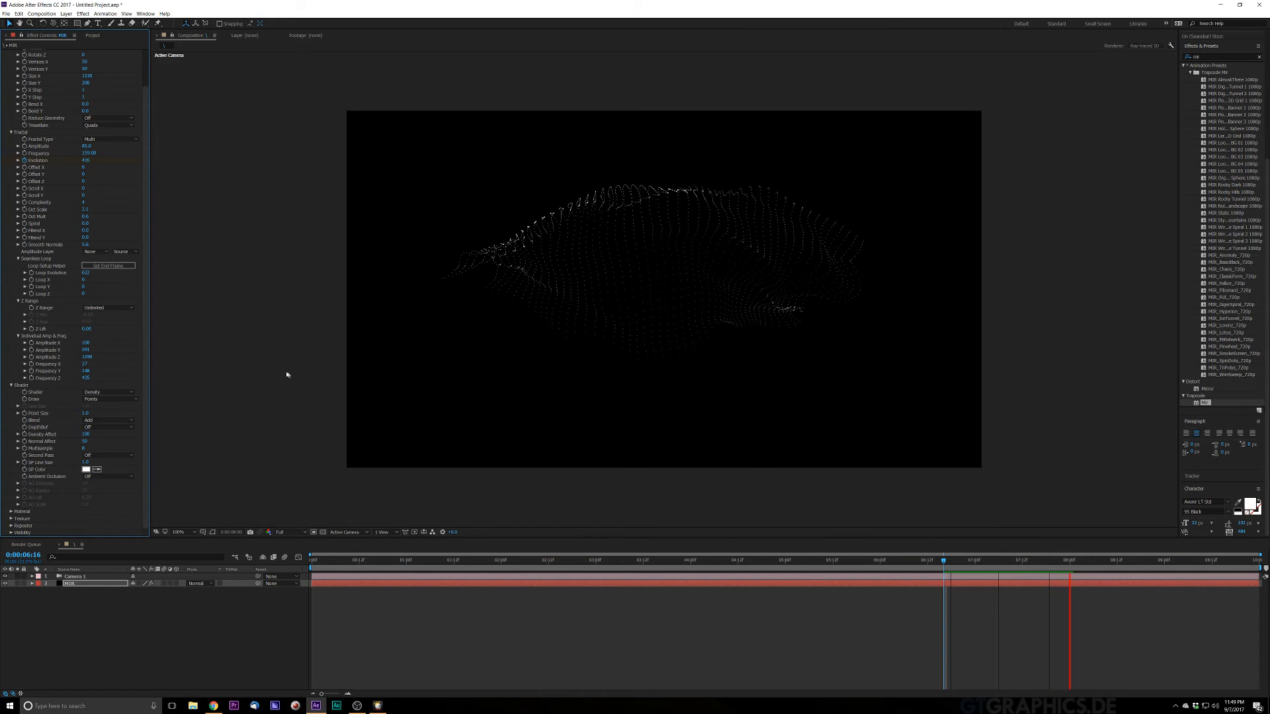
Try the Front Fill, Back Wire draw mode, preview it and restore Draw to Fill
click(109, 399)
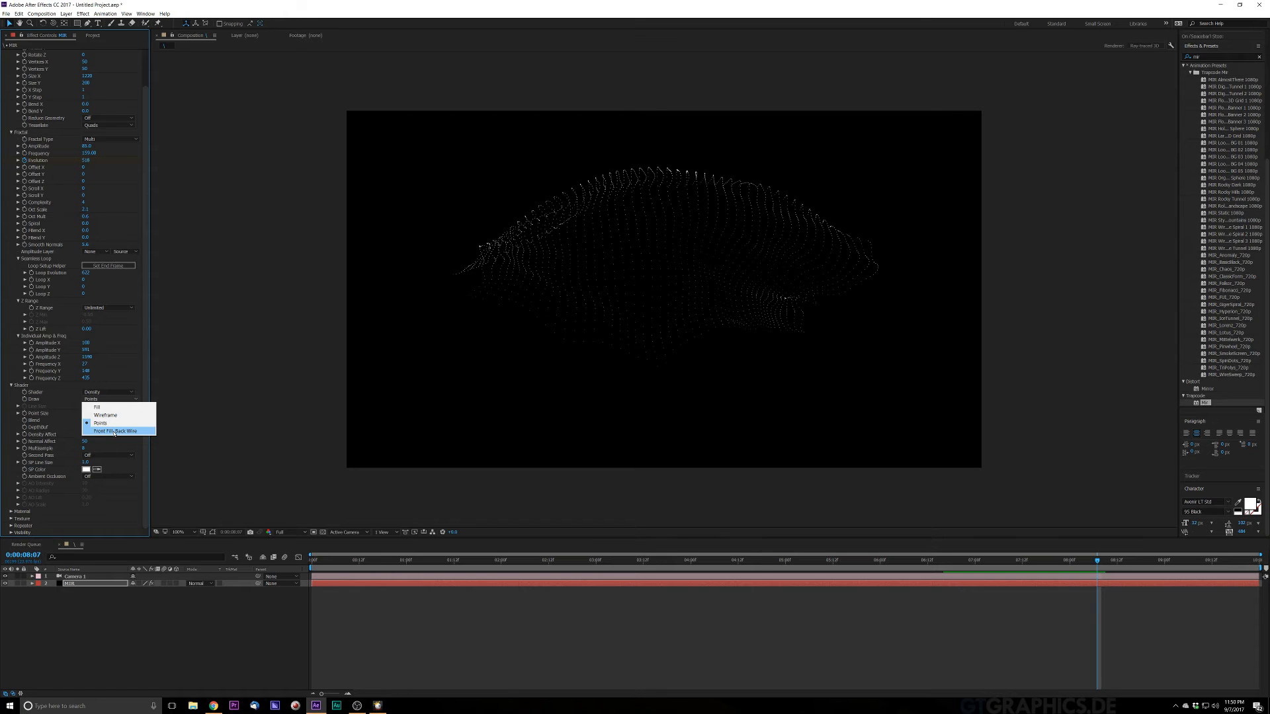
click(115, 431)
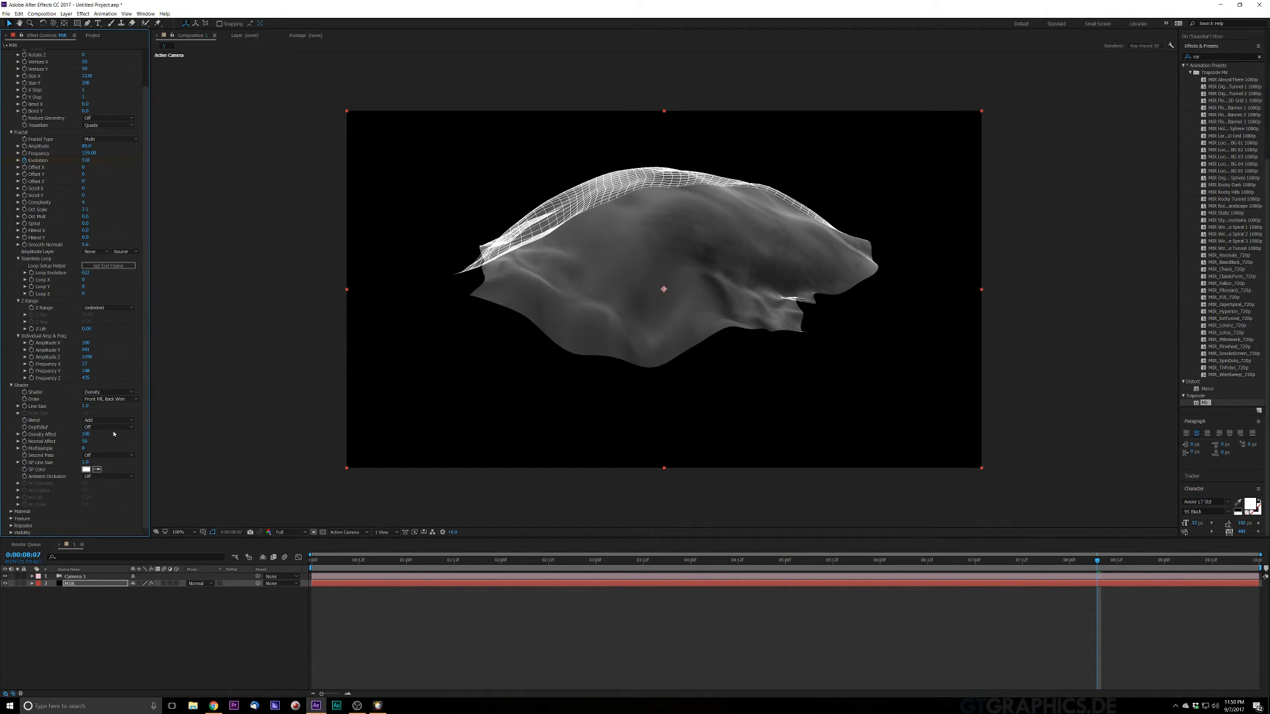
key(space)
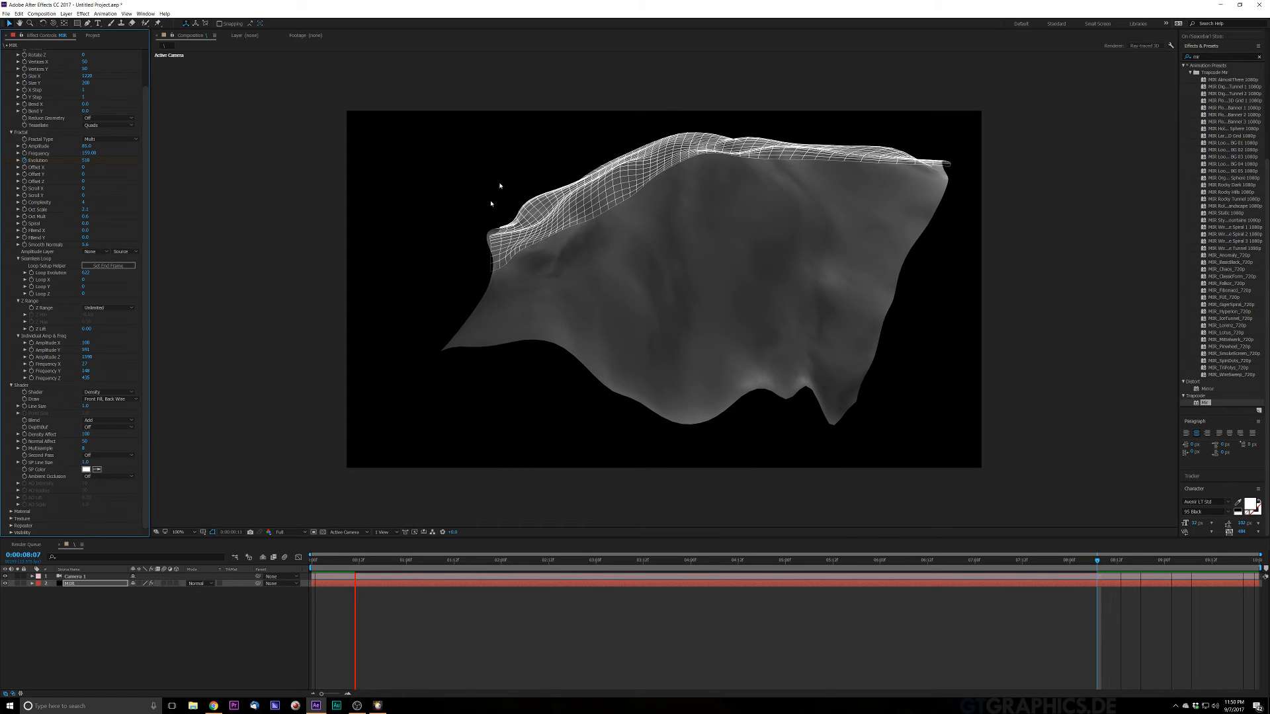
click(109, 399)
click(96, 406)
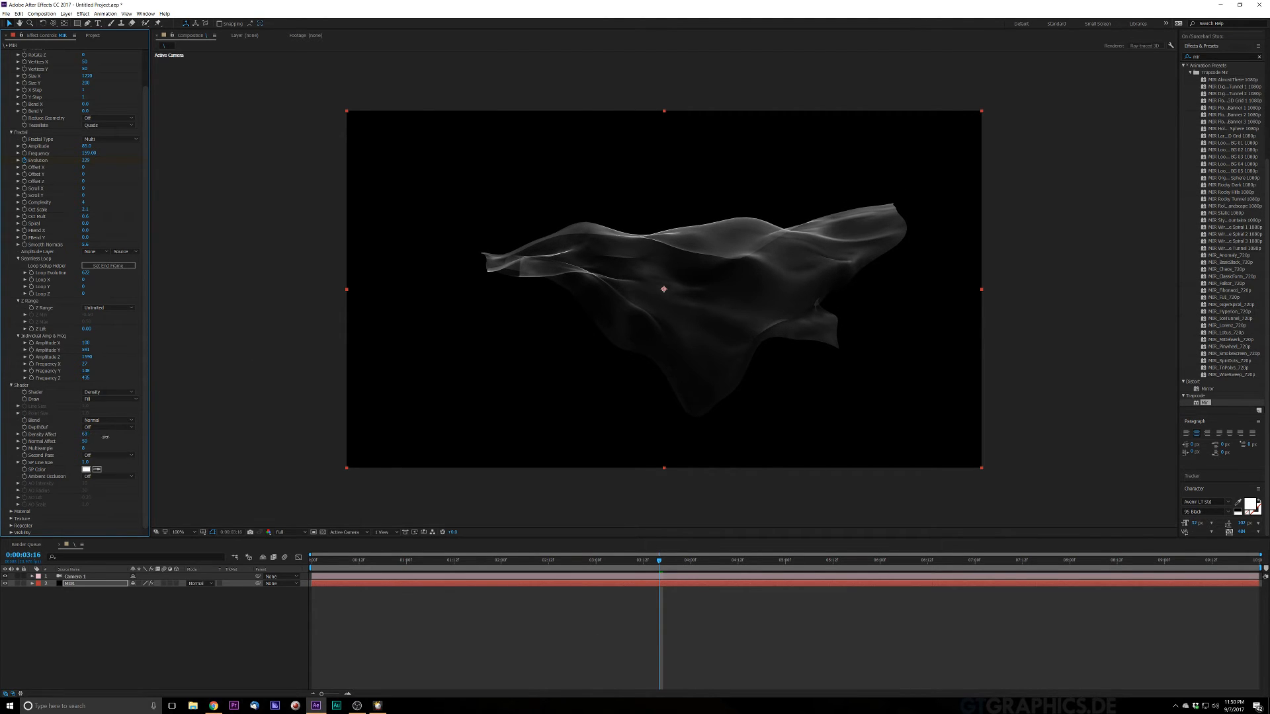
Set the shader's Blend to Normal, test lower Density Affect values and return Density Affect to 100
drag(105, 437, 78, 441)
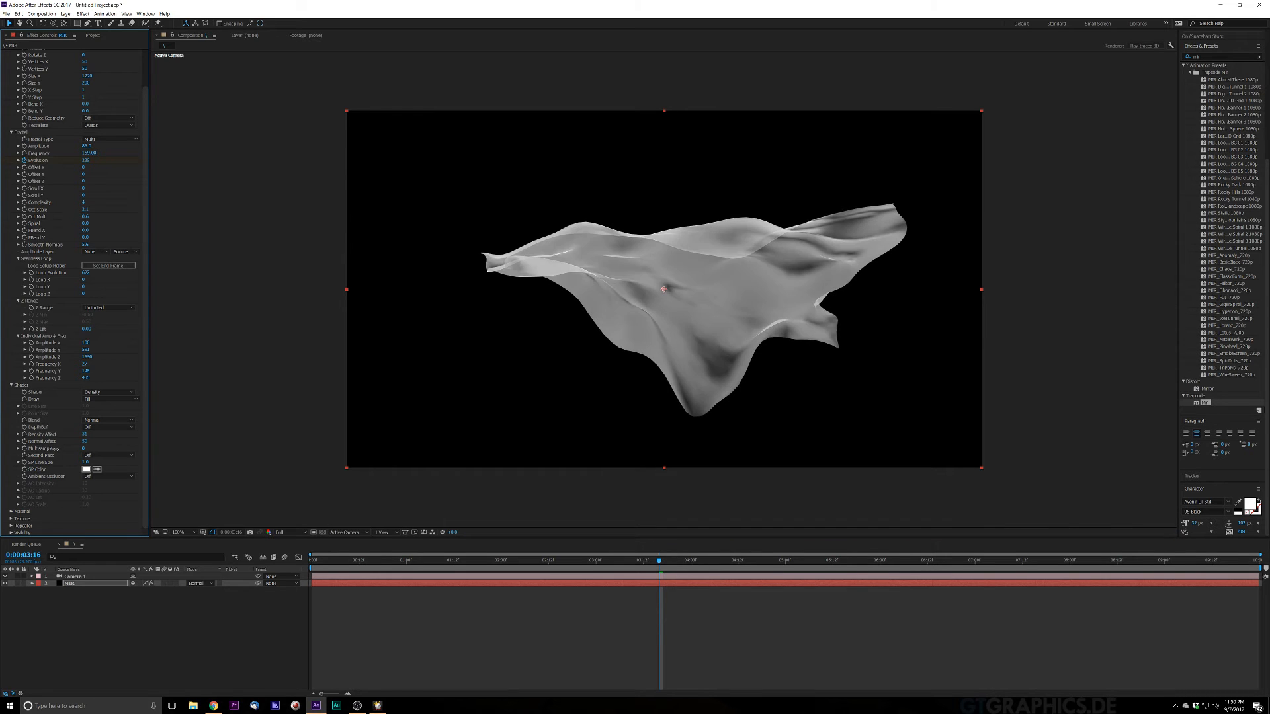
drag(54, 450, 101, 441)
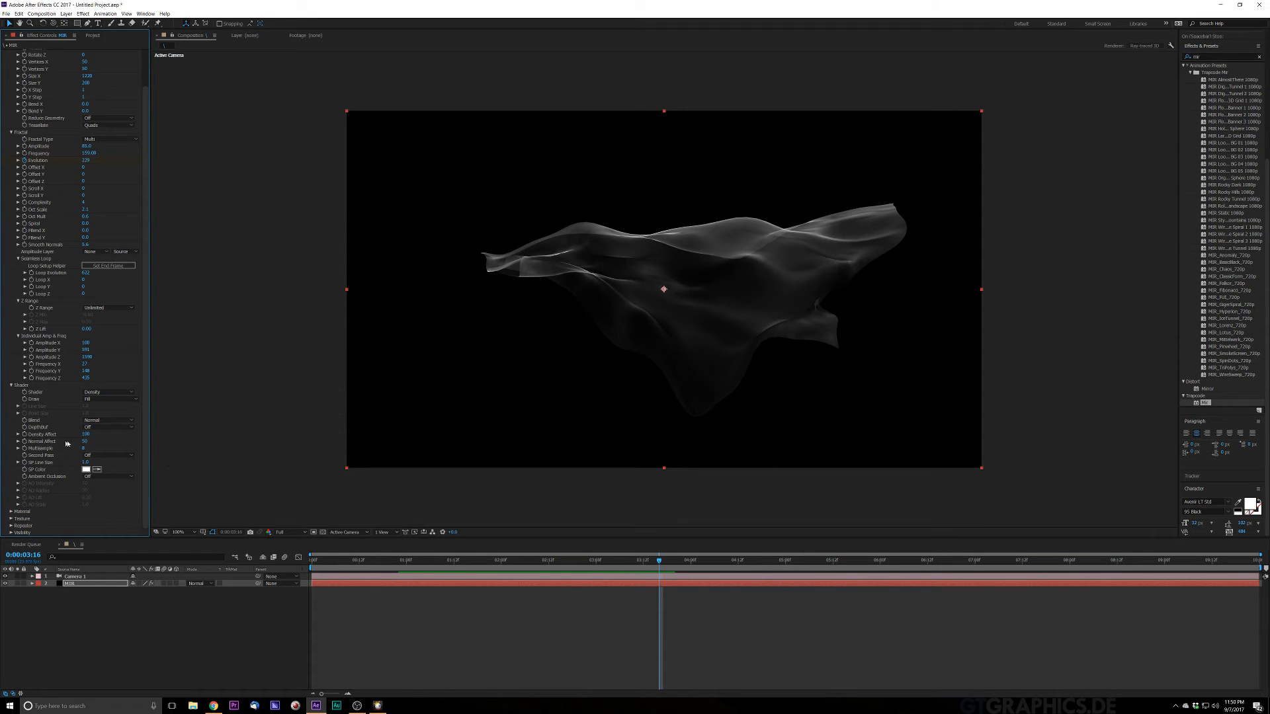
Set the shader's Normal Affect to 0 and preview the mesh animation
drag(94, 441, 15, 469)
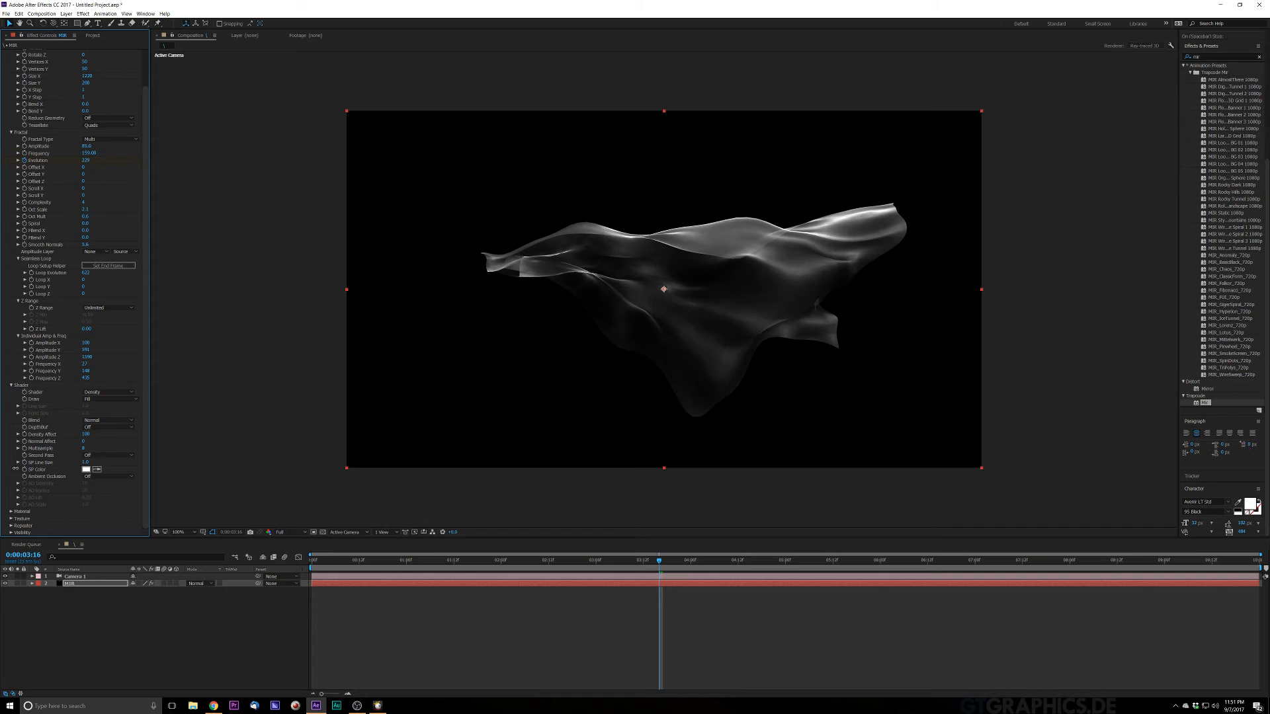
key(space)
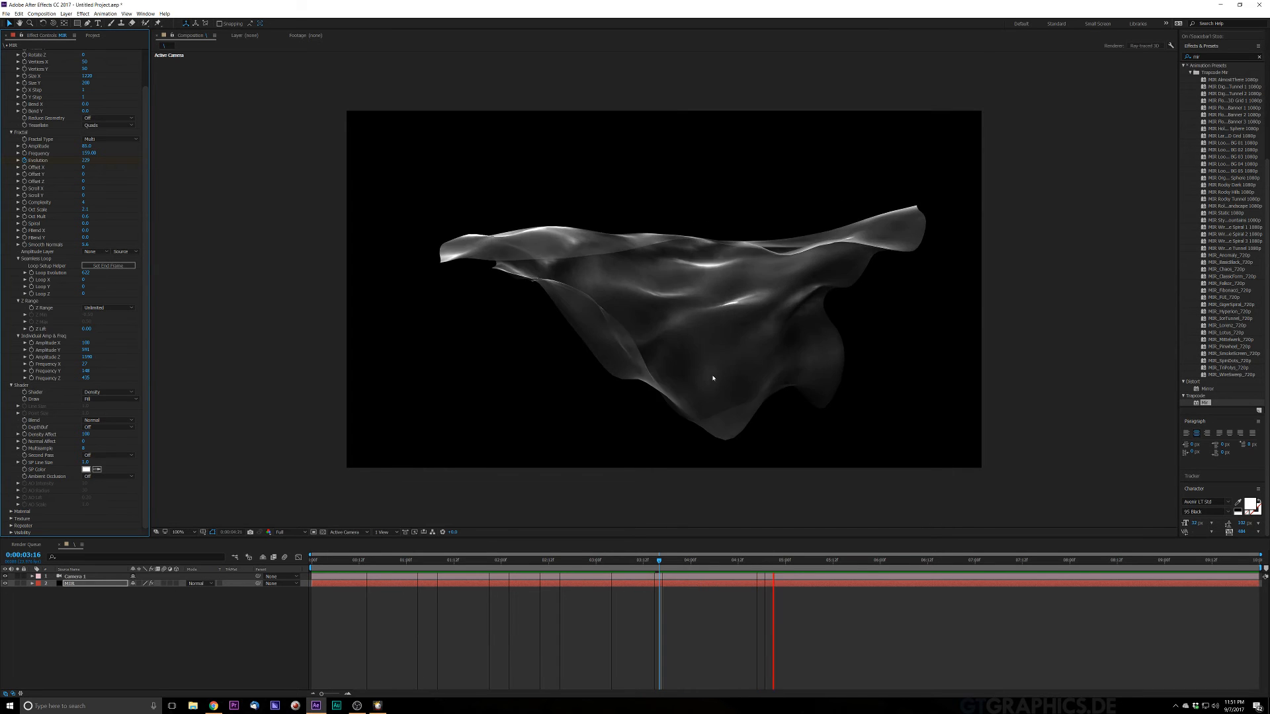
key(space)
key(space)
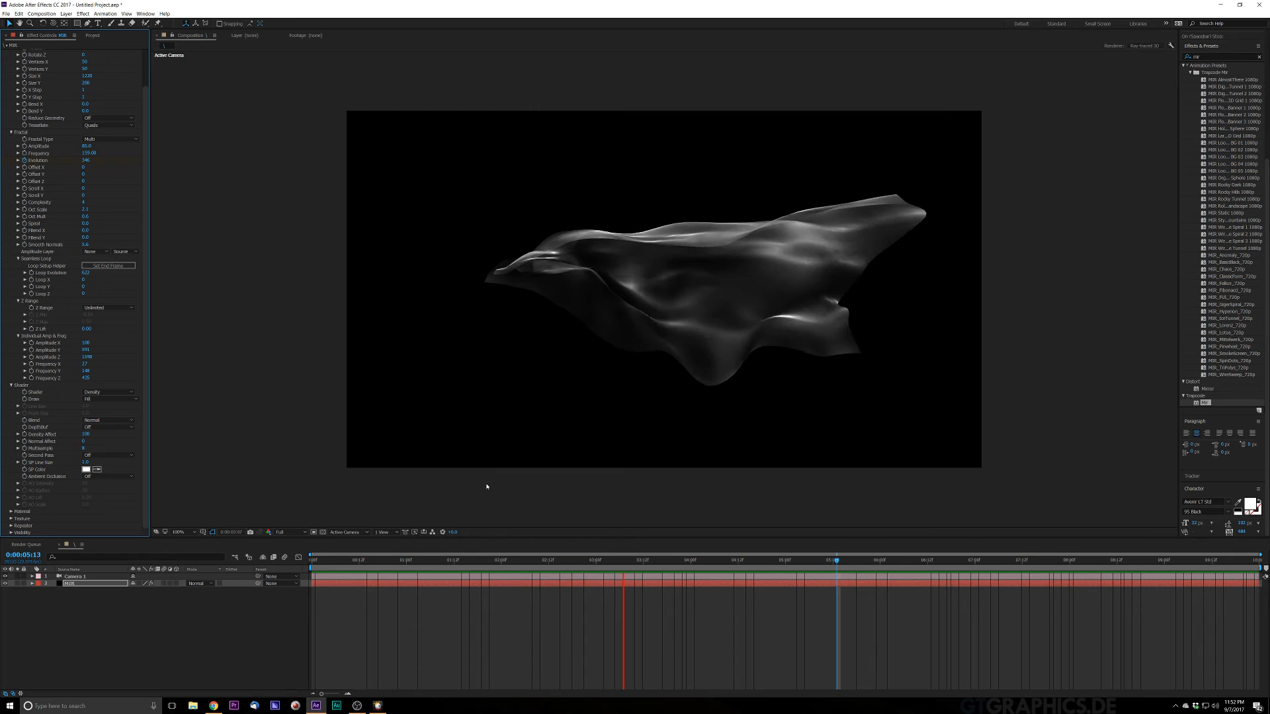
key(space)
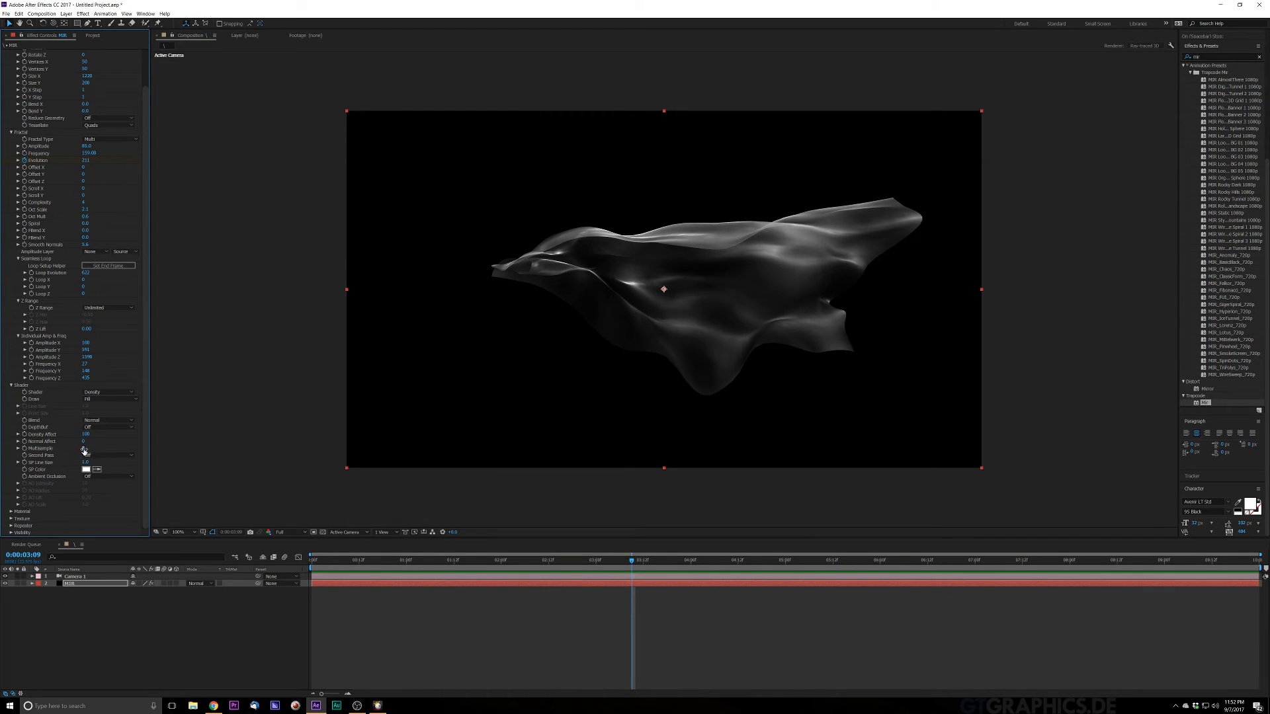
Raise Multisample to 47, try Second Pass on Wireframe and switch Second Pass back to Off
drag(98, 450, 249, 454)
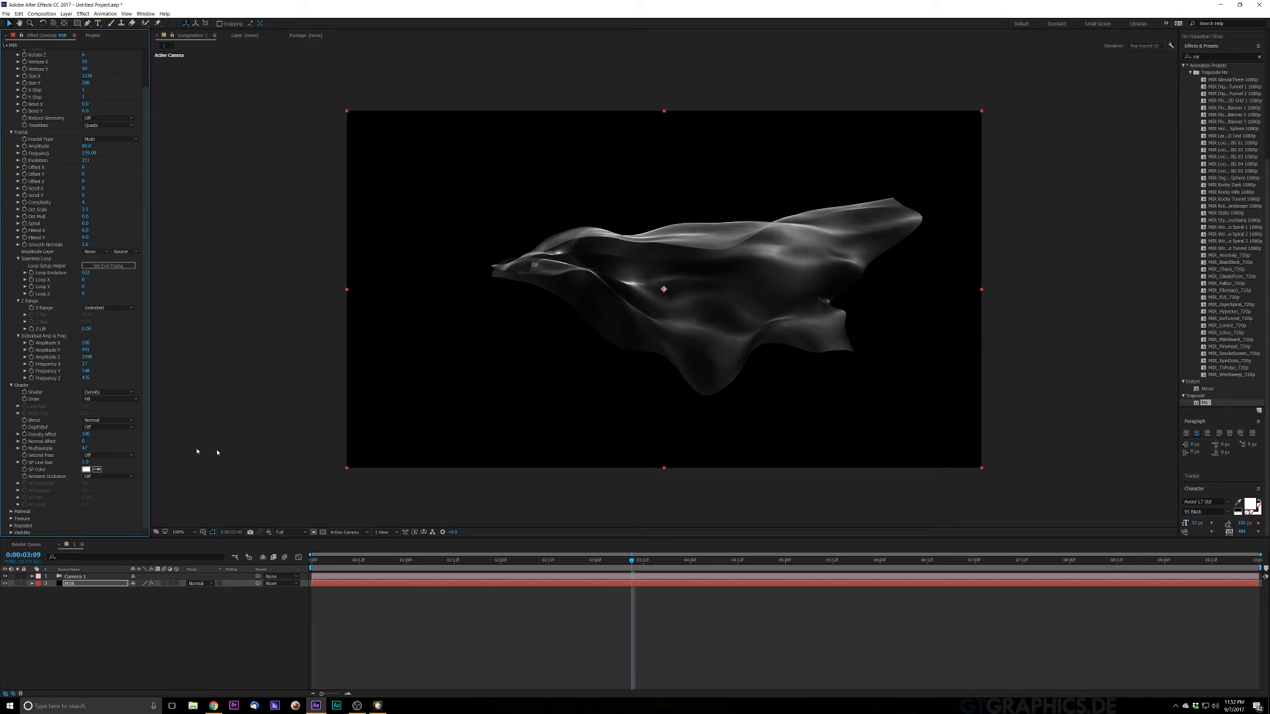
click(96, 455)
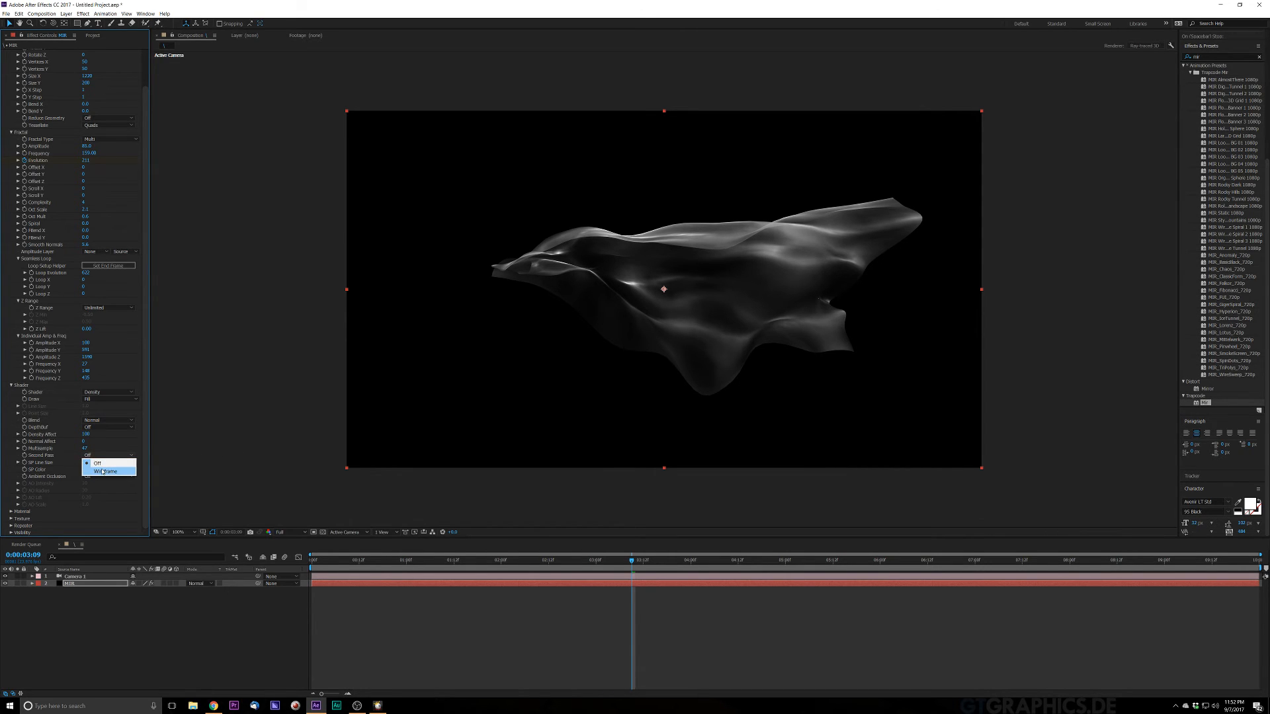
click(101, 470)
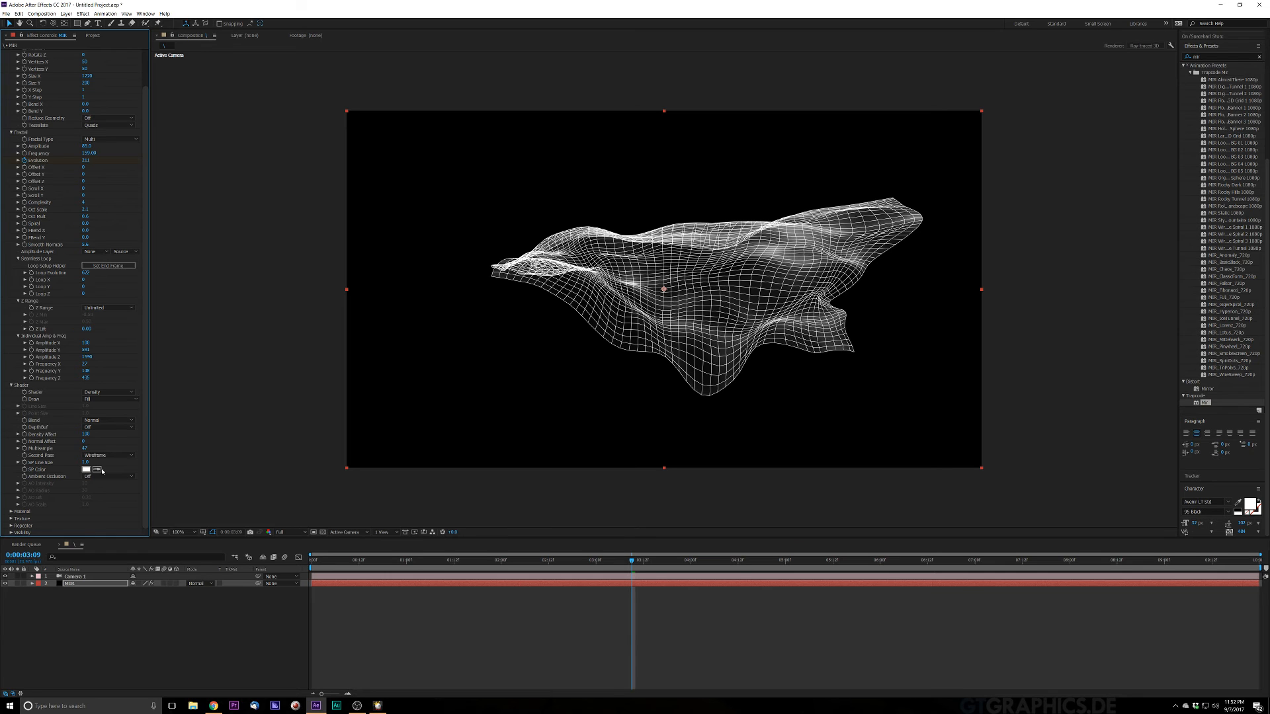
click(89, 456)
click(84, 465)
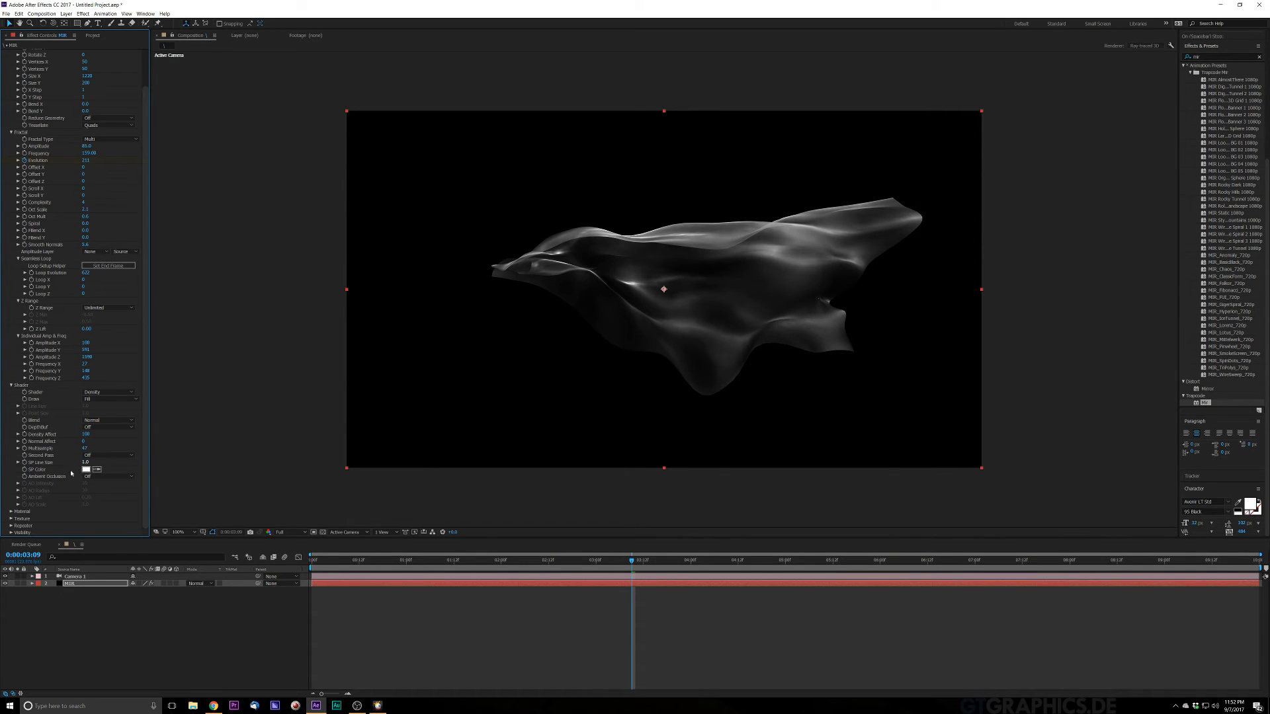
Set the shader's Ambient Occlusion to On
click(99, 477)
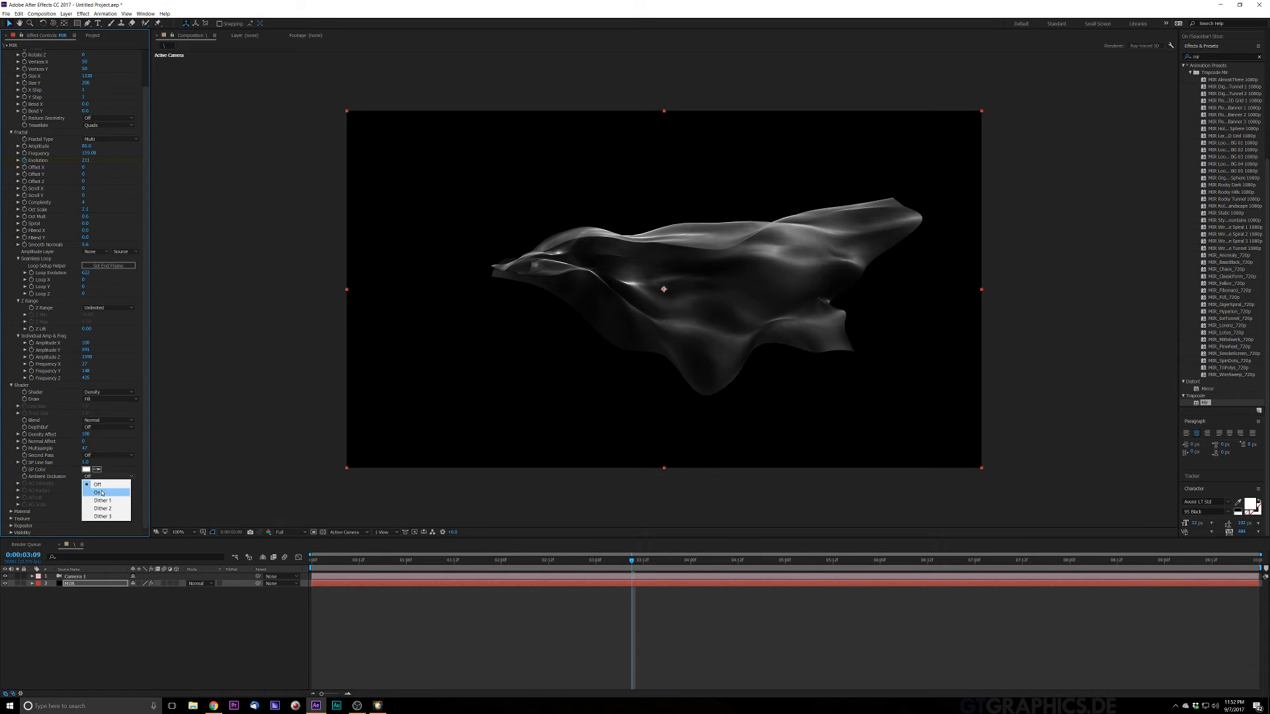
click(102, 492)
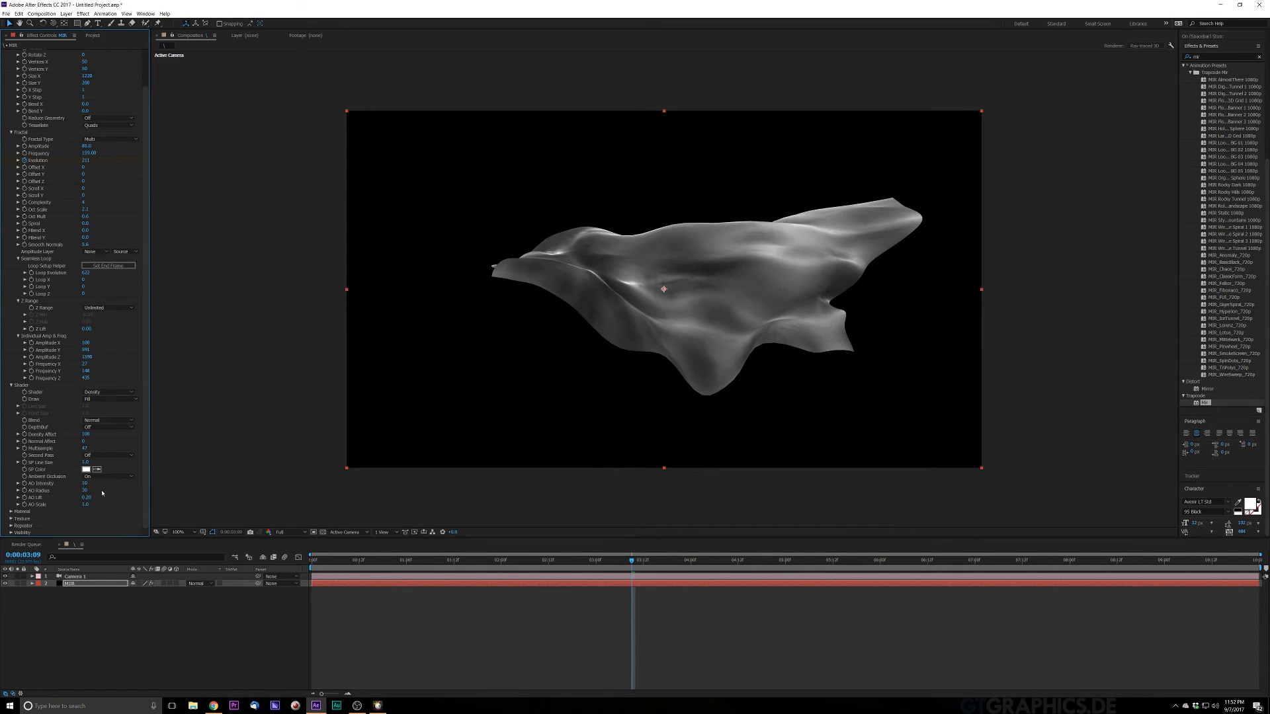
Try the Dither 1 and Dither 2 Ambient Occlusion modes and return Ambient Occlusion to On
click(103, 477)
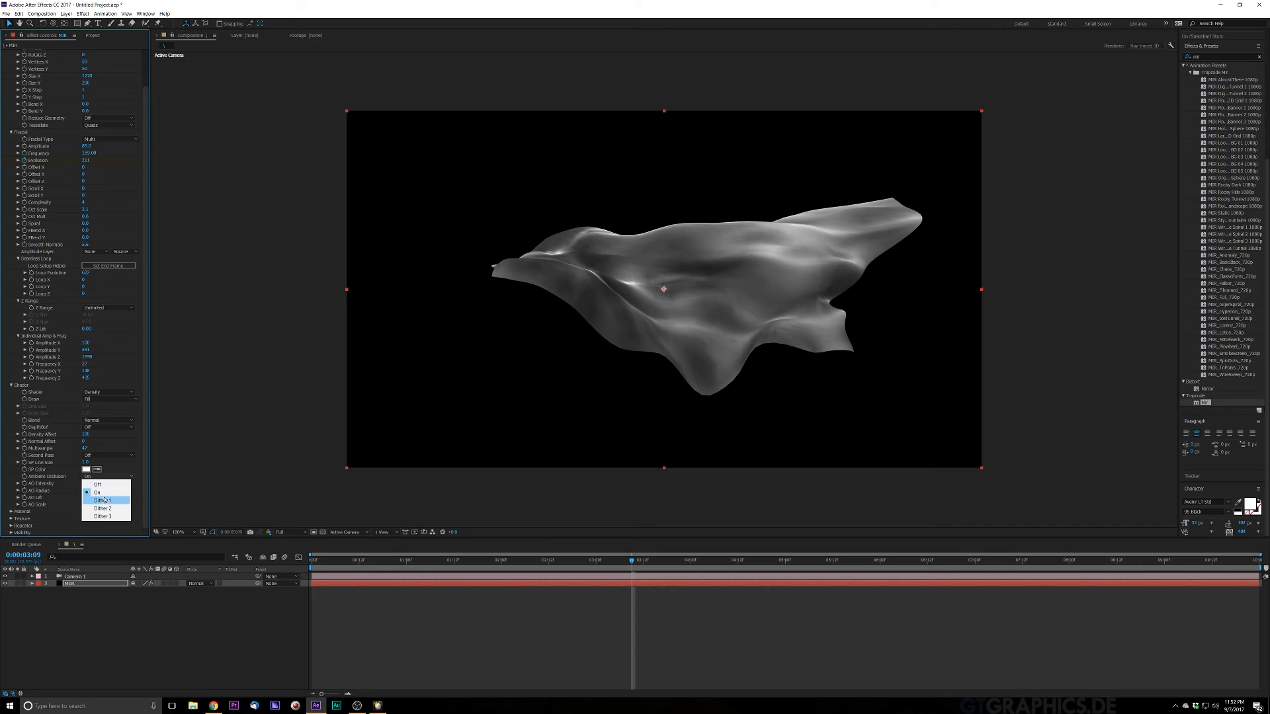
click(104, 500)
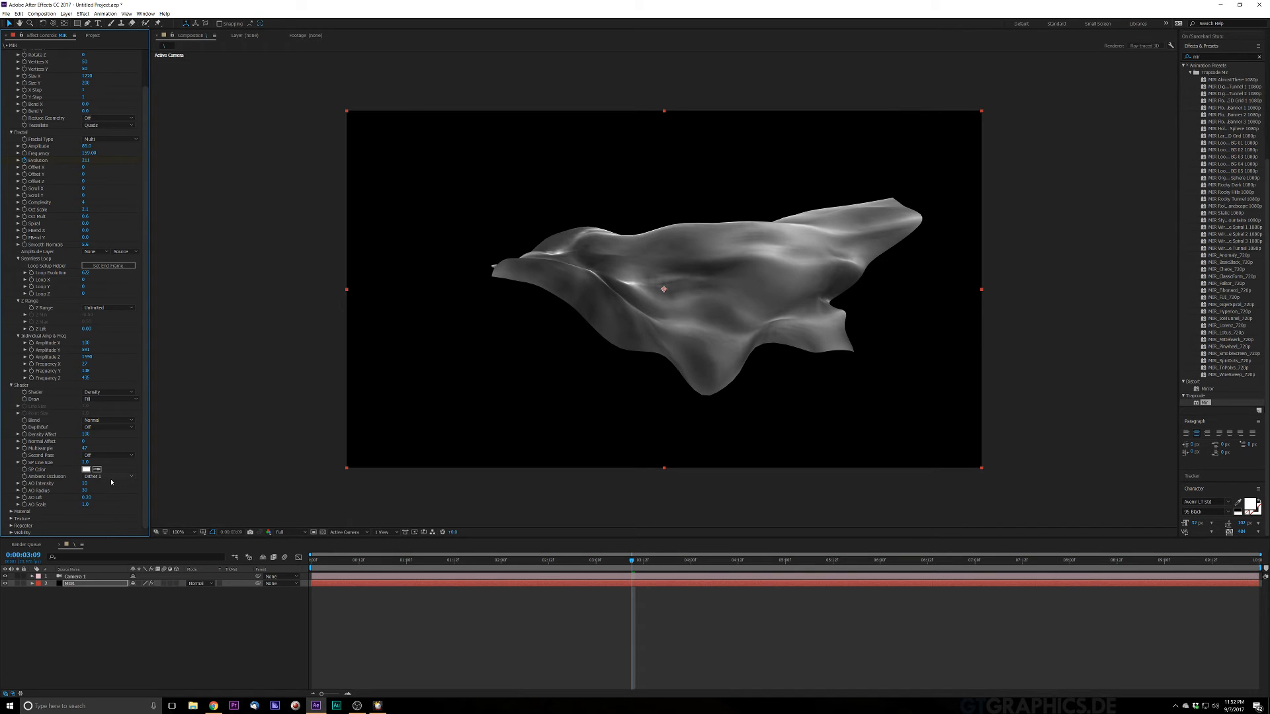
click(108, 477)
click(104, 508)
click(106, 477)
click(83, 492)
Test different AO Intensity, AO Lift and AO Scale values, then turn Ambient Occlusion Off
mouse_move(99, 484)
mouse_down()
mouse_move(153, 484)
mouse_move(103, 493)
mouse_up()
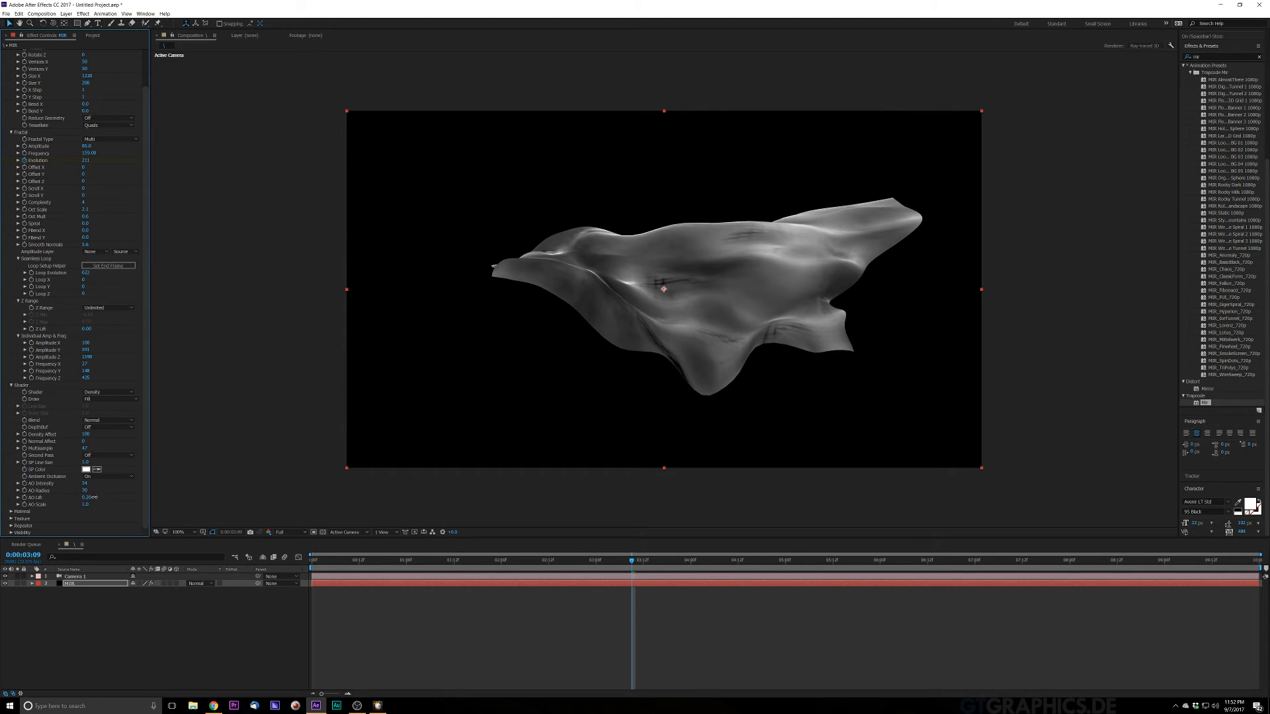
drag(100, 497, 85, 514)
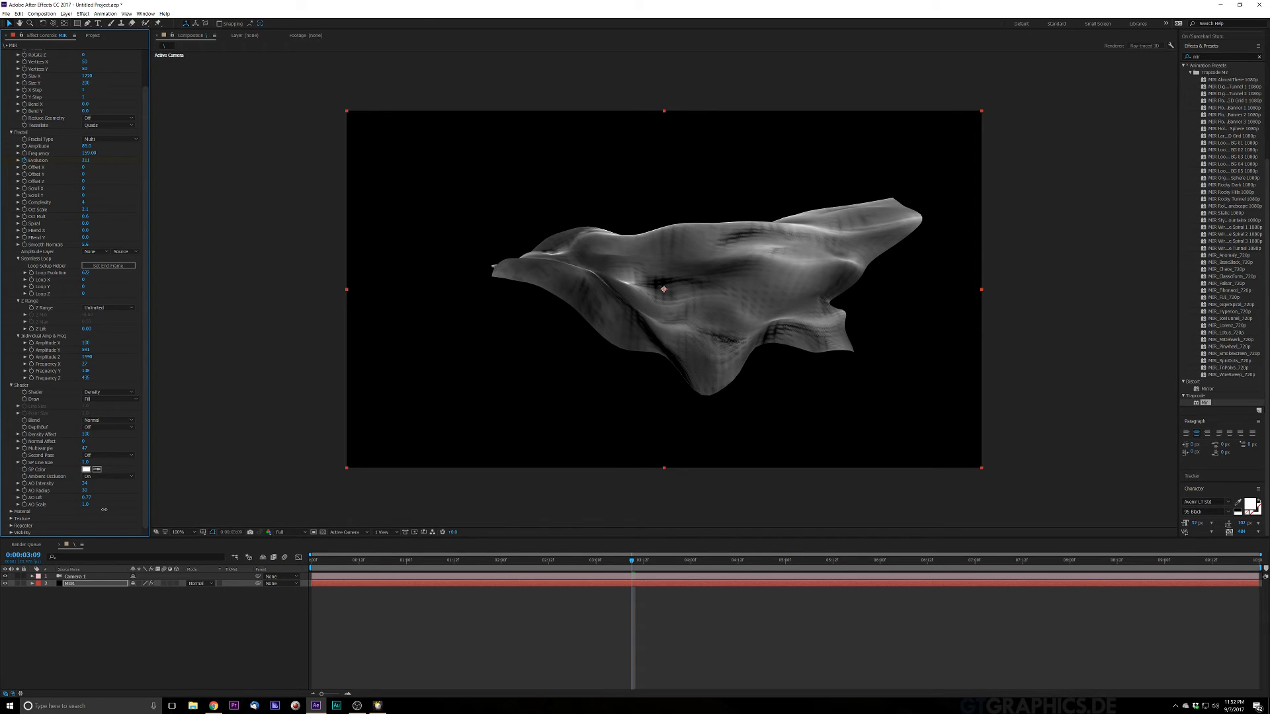
drag(103, 509, 104, 509)
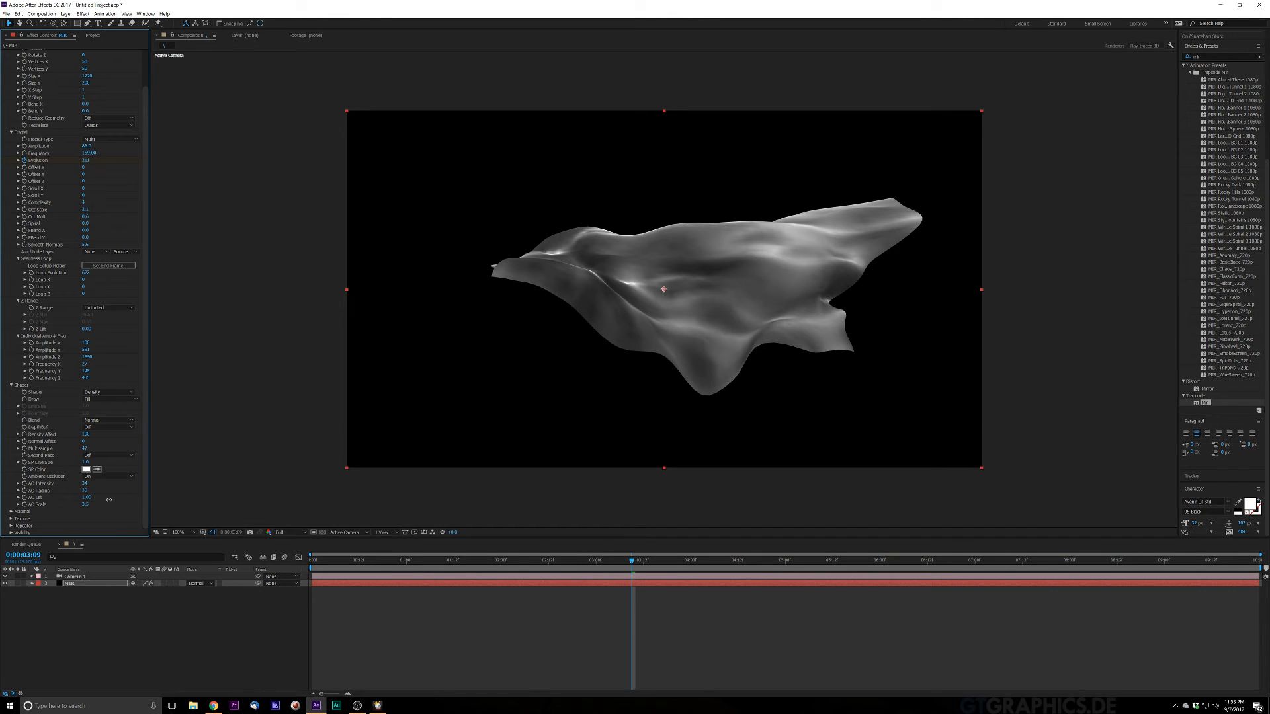
click(104, 478)
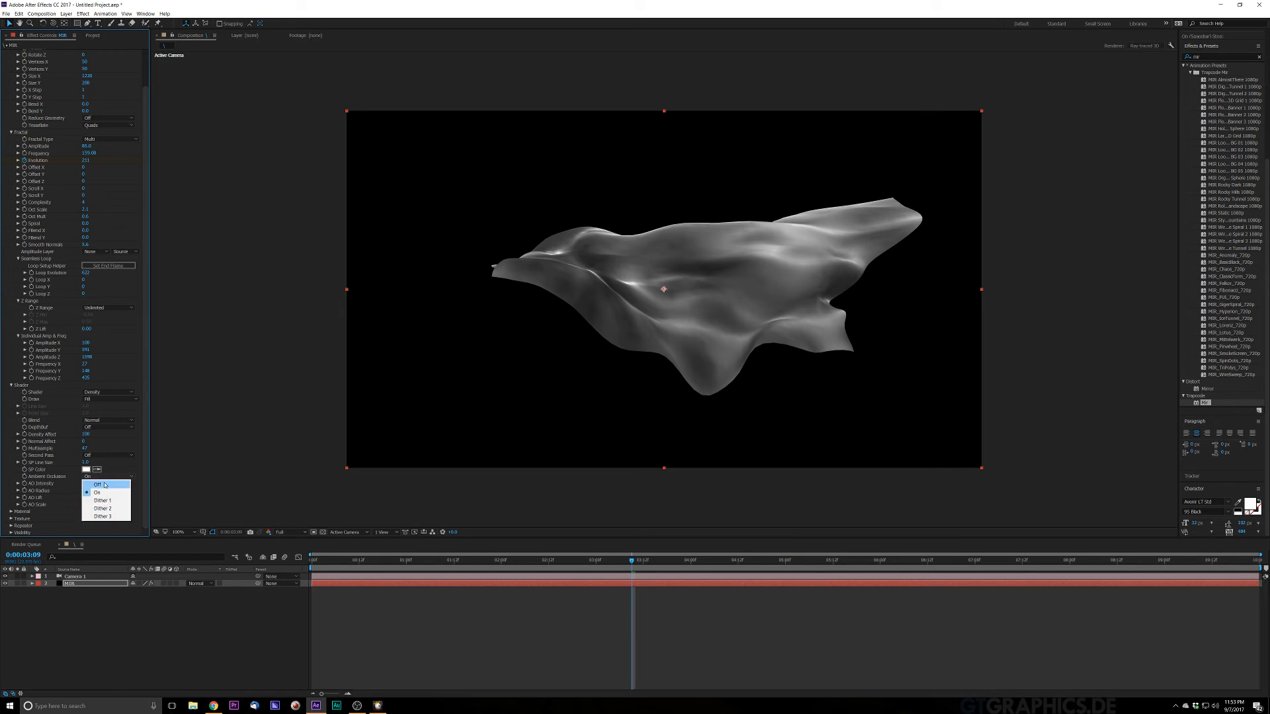
click(99, 486)
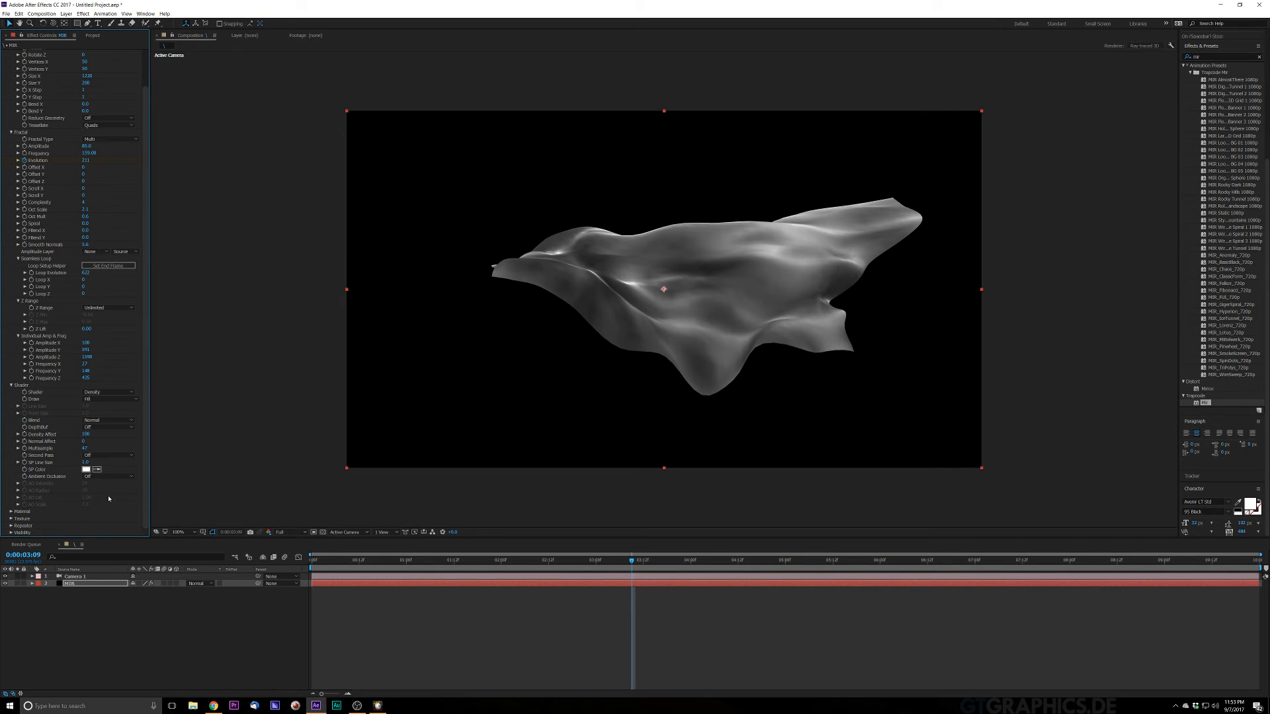
Expand the Material settings, lower Nudge Colors to 0 and preview the mesh animation
click(11, 512)
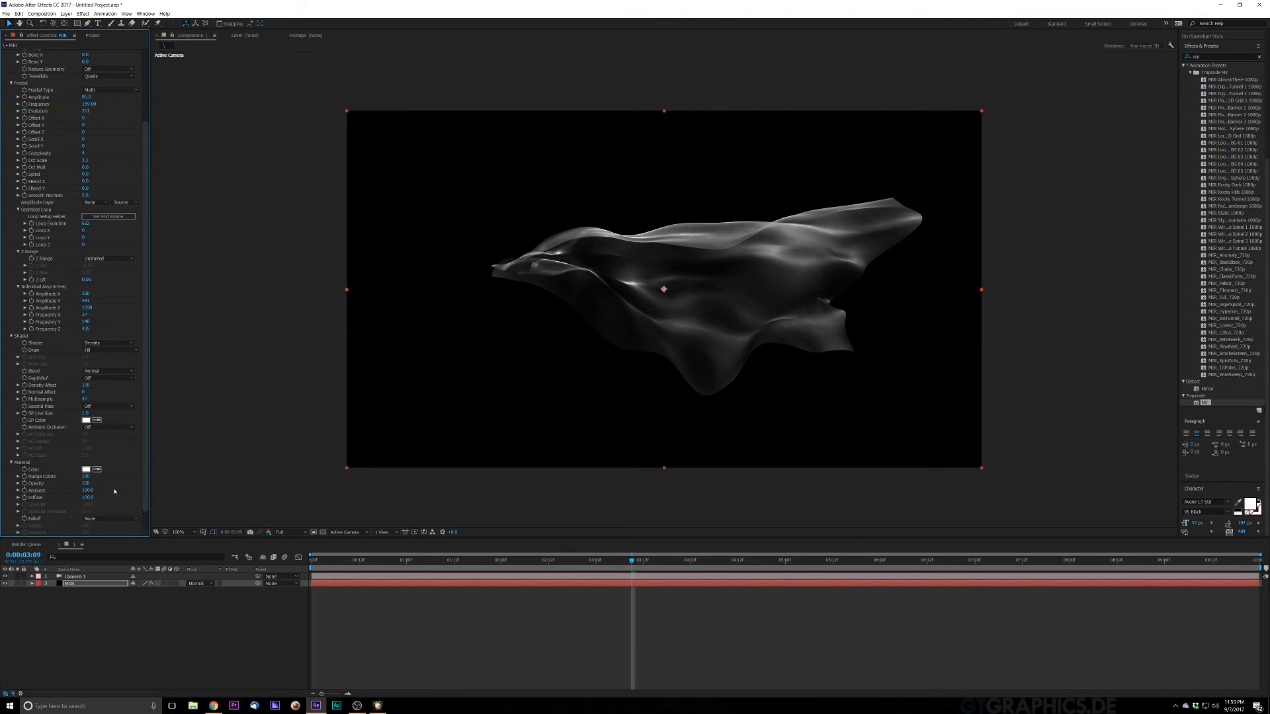
drag(102, 477, 166, 489)
drag(50, 493, 2, 498)
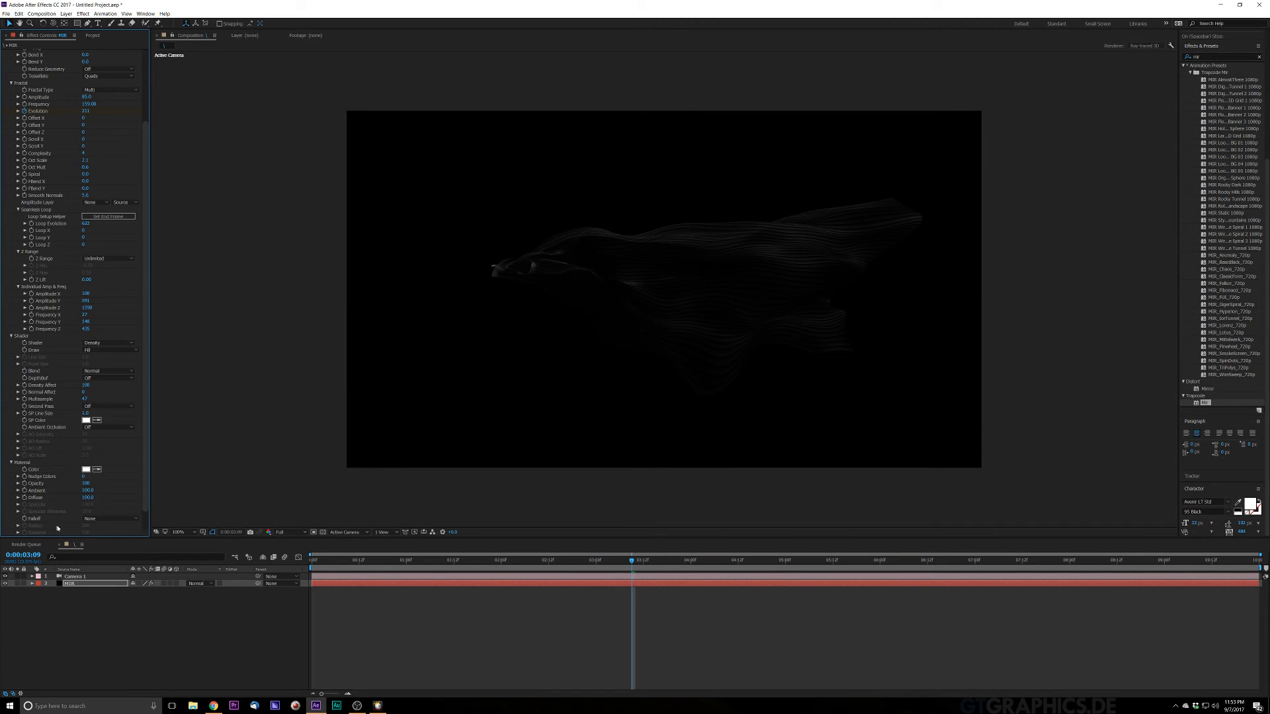
key(space)
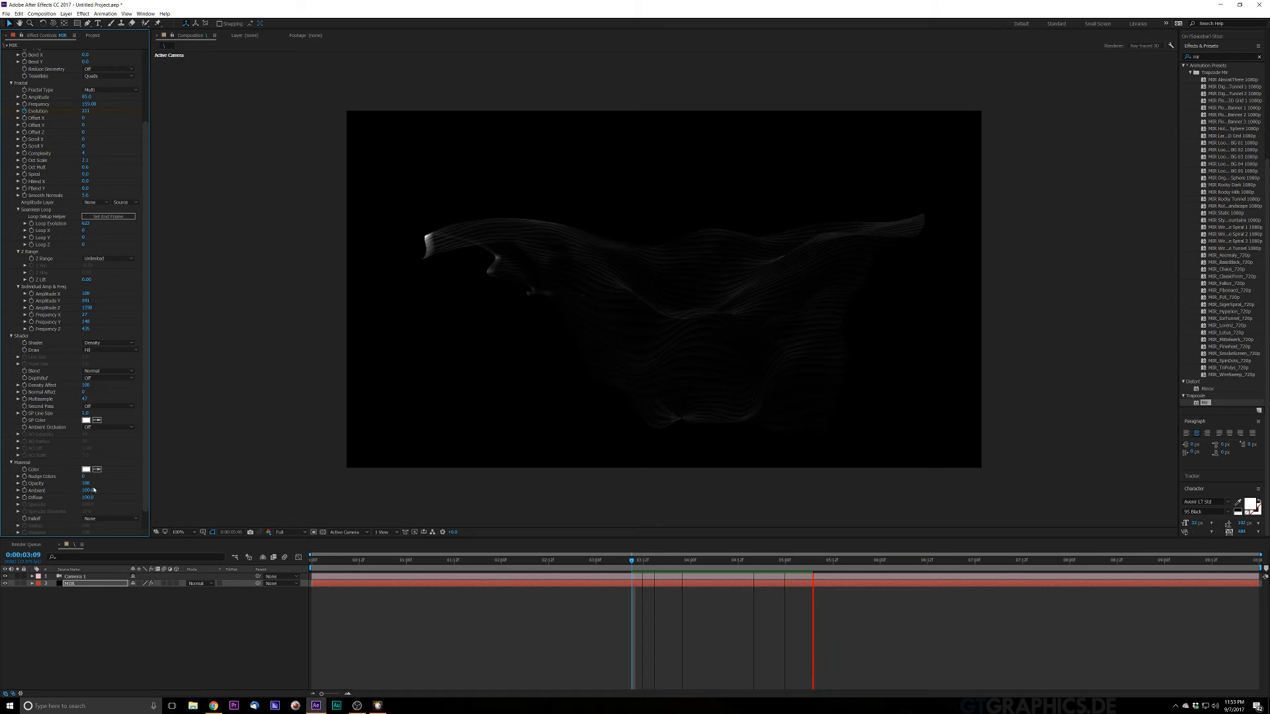
key(space)
Raise the material's Nudge Colors until the mesh is bright again, test a higher Ambient value and return Ambient to 100
drag(85, 483, 57, 494)
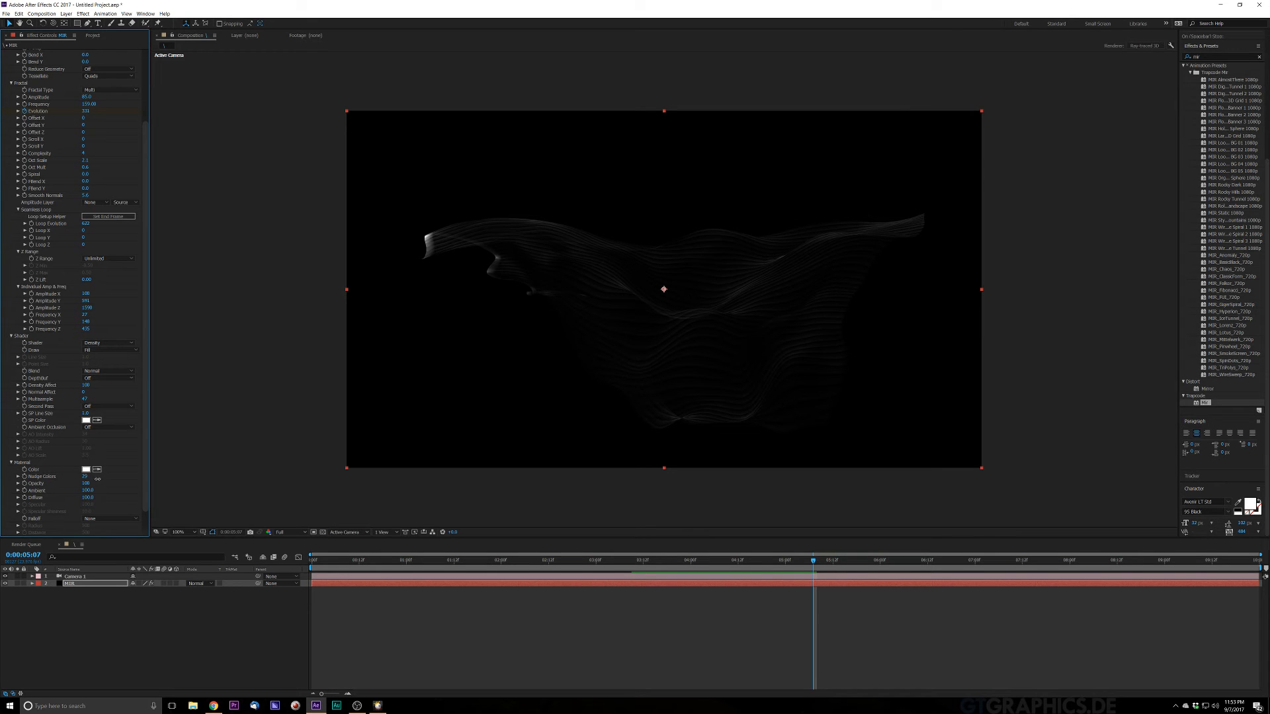
drag(104, 479, 119, 483)
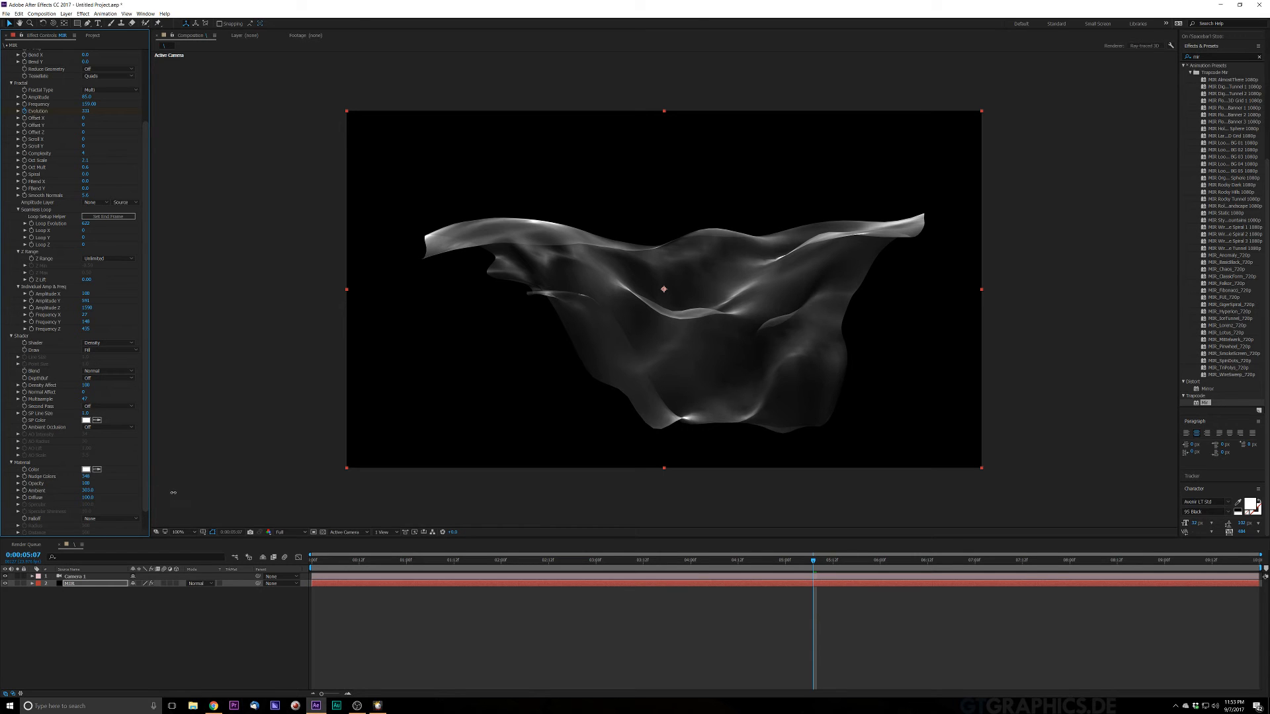
mouse_move(173, 493)
mouse_down()
mouse_move(86, 504)
mouse_move(173, 498)
mouse_up()
Set the material's Falloff to Smooth
scroll(121, 479, down, 1)
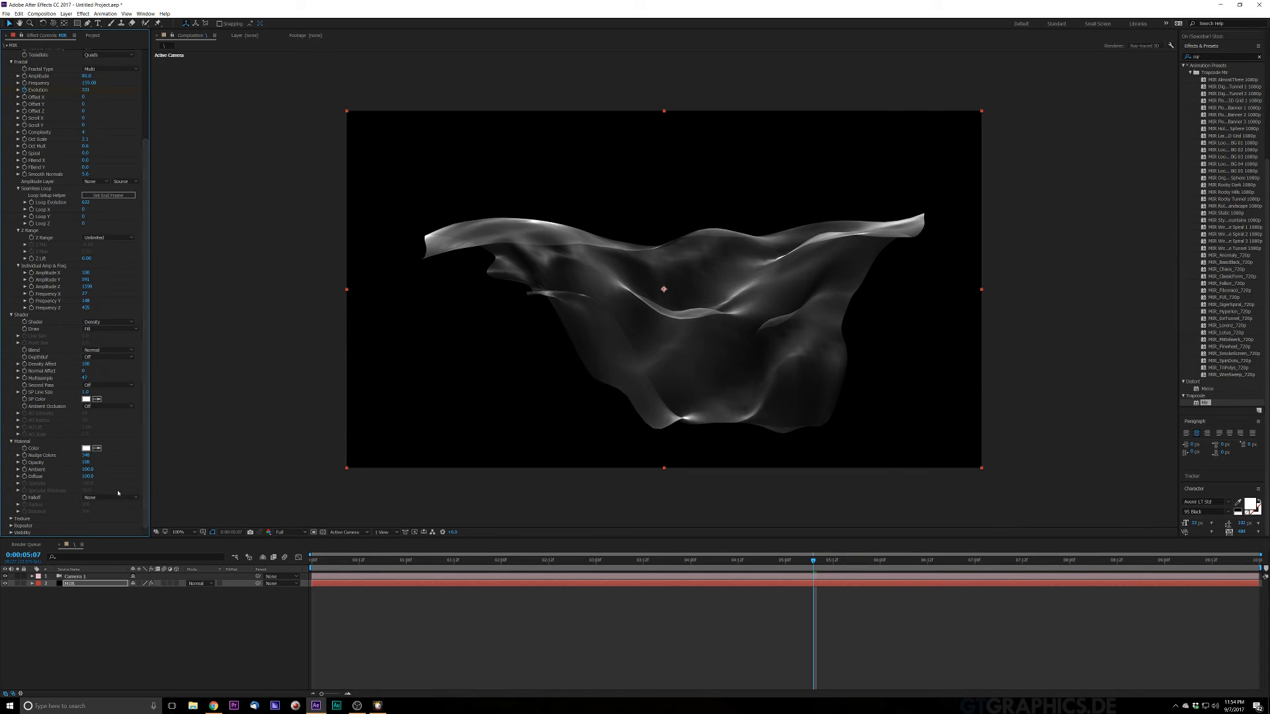
click(109, 498)
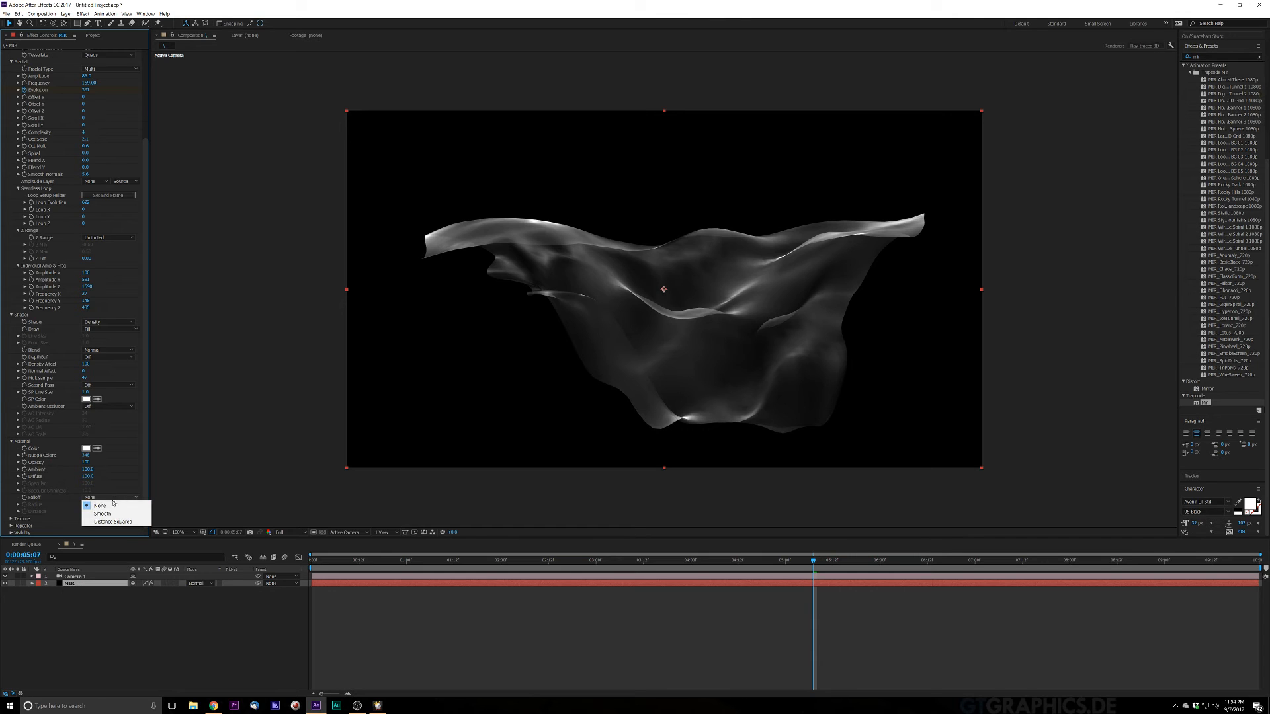
click(99, 506)
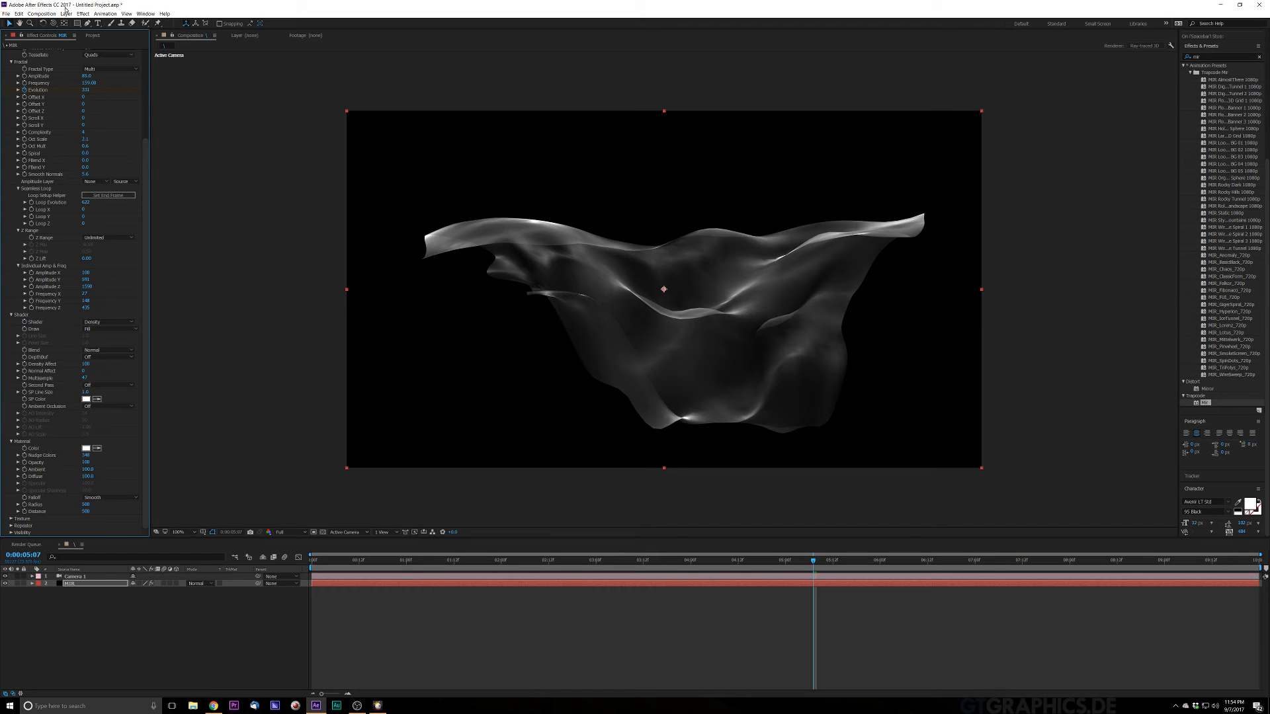
Add a red point light with Smooth falloff to the composition
click(66, 13)
mouse_move(166, 22)
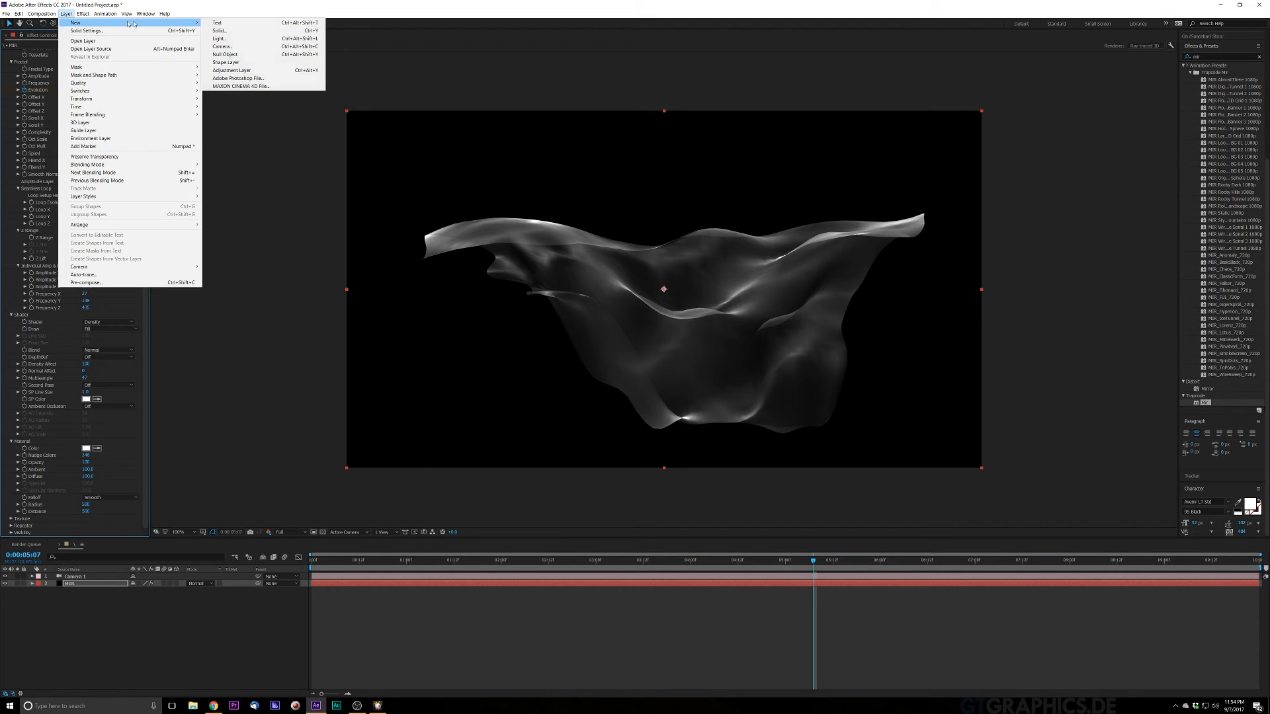
click(219, 38)
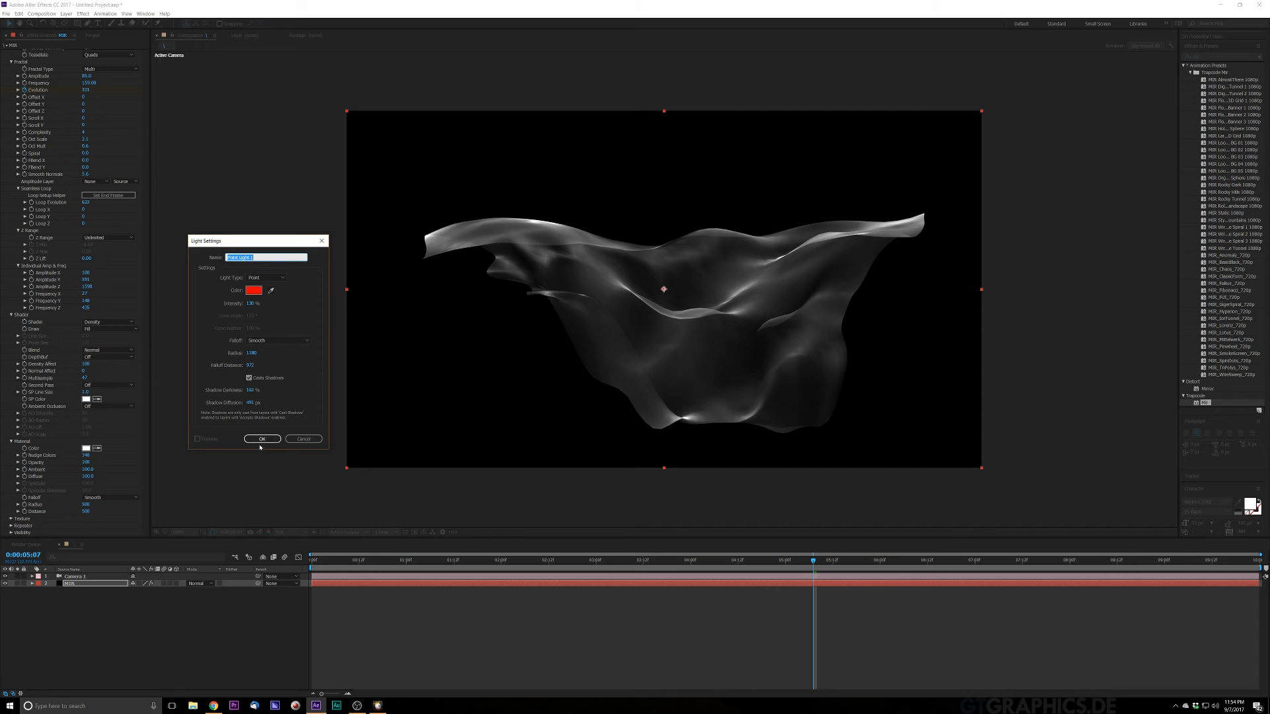
click(253, 289)
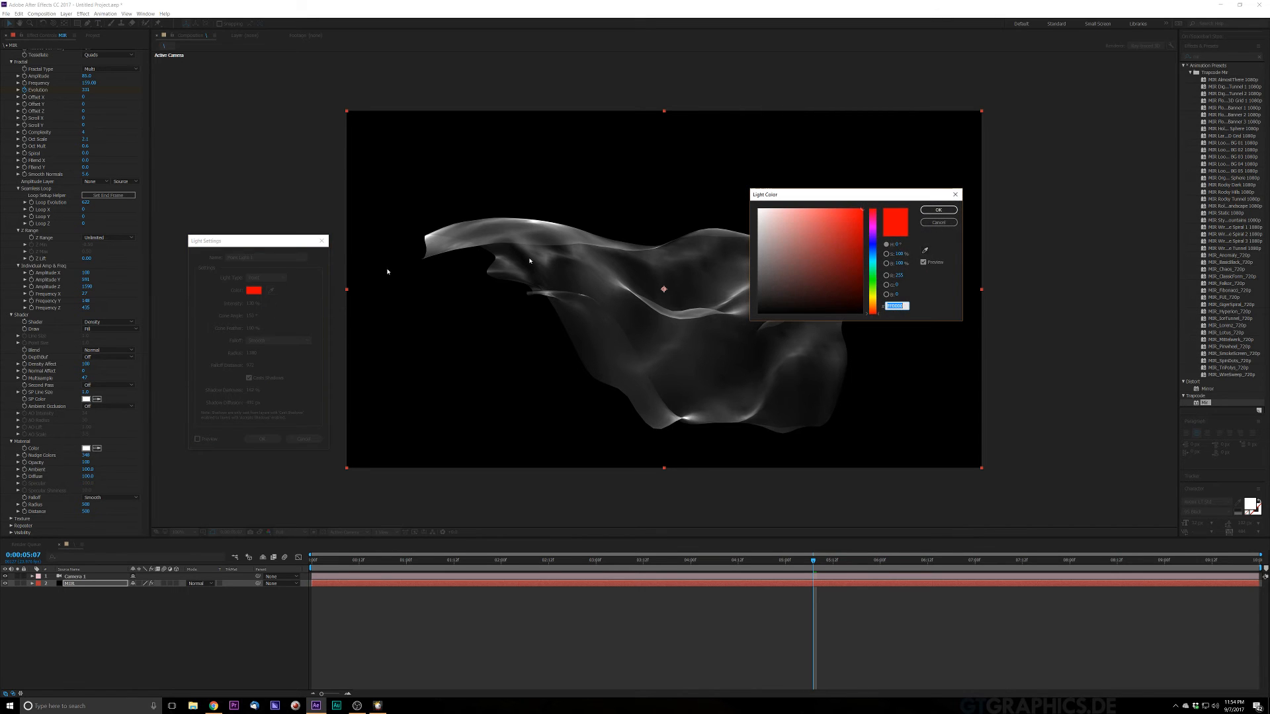
click(937, 210)
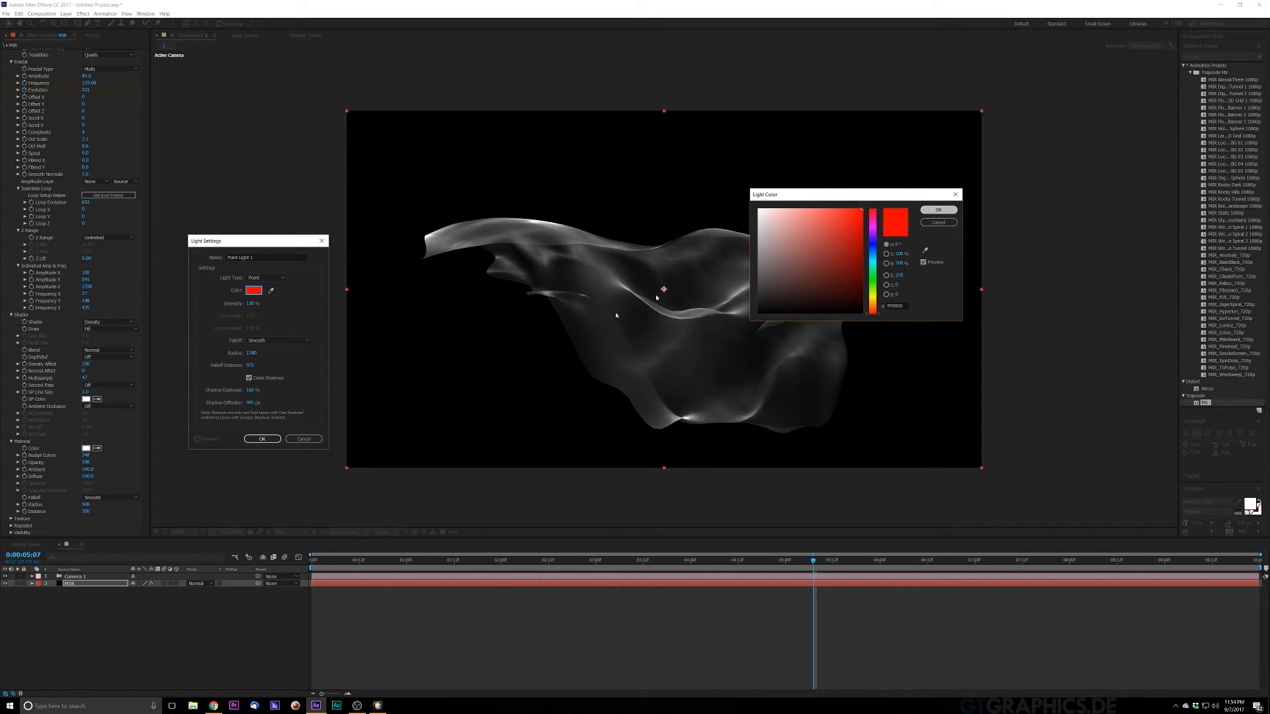
click(260, 439)
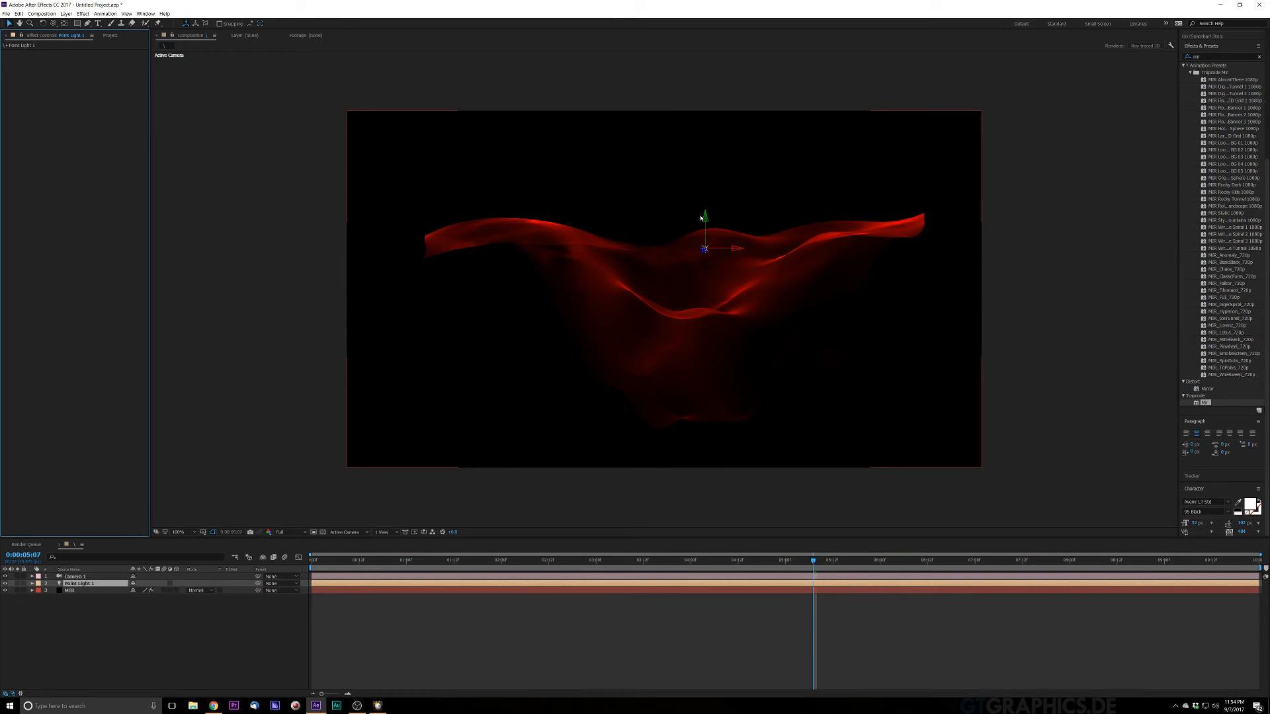
Move the red point light up above the mesh and preview the lit animation
drag(706, 218, 690, 127)
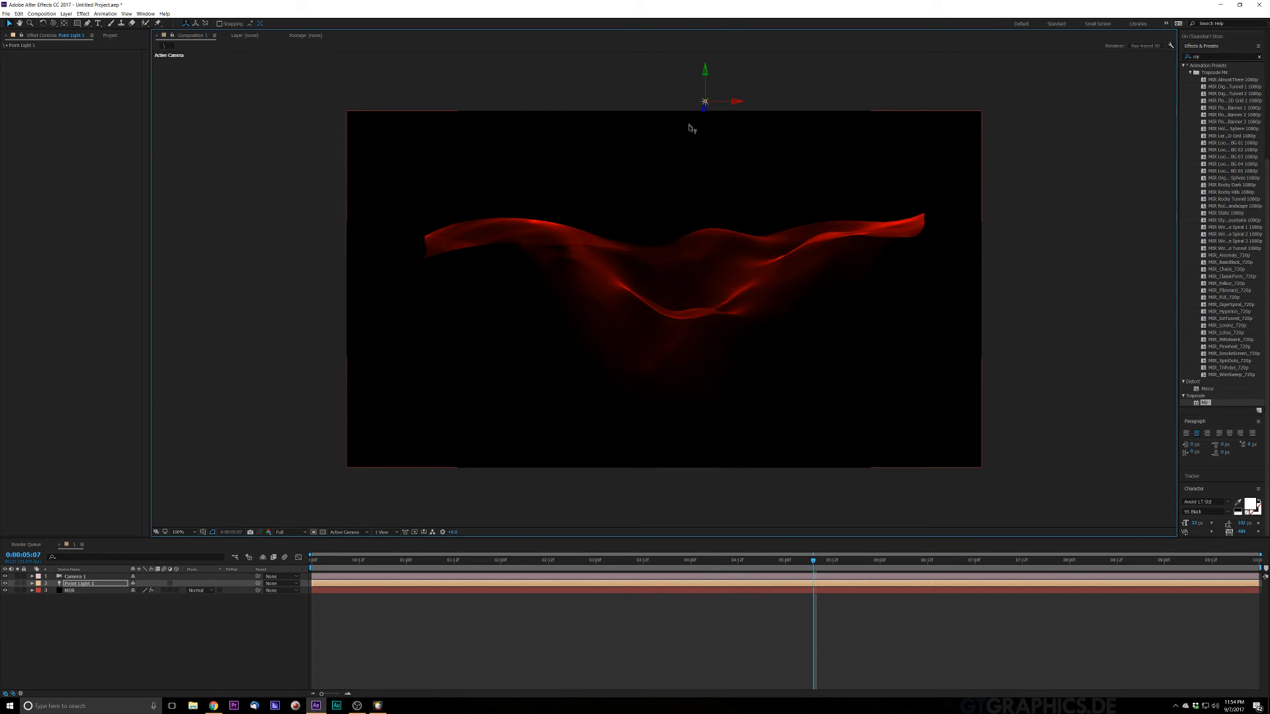
key(space)
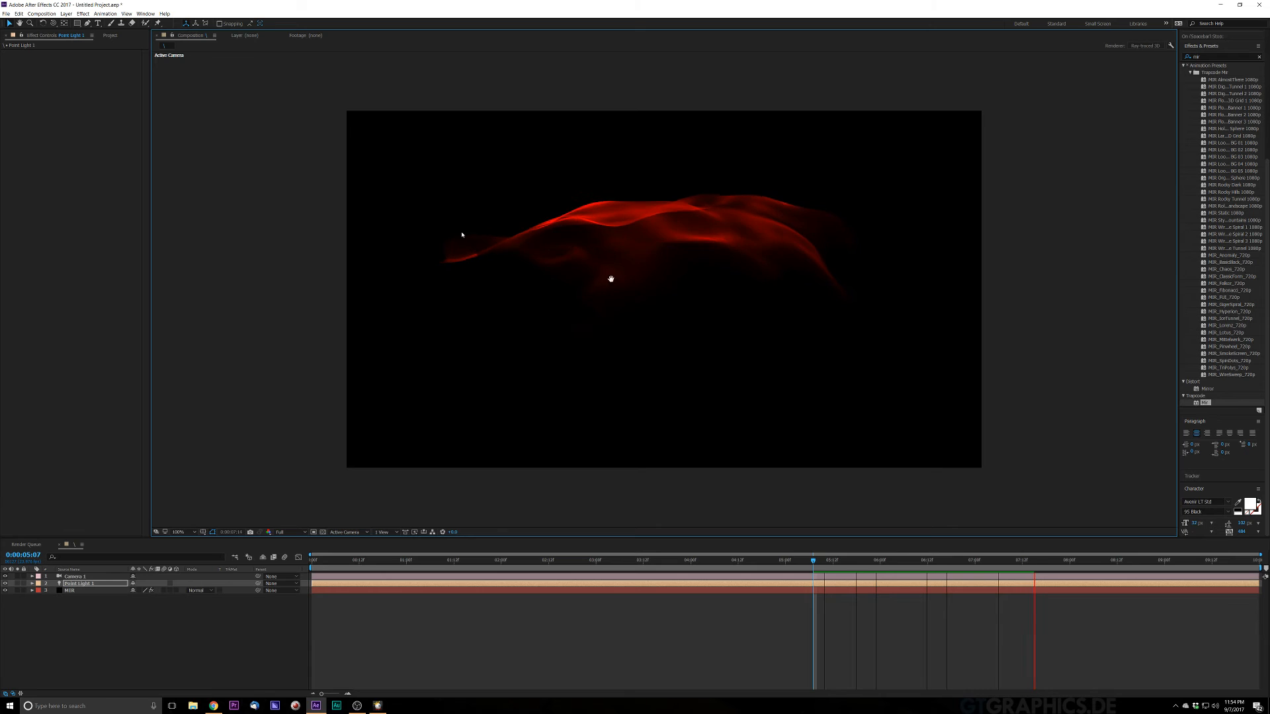
key(space)
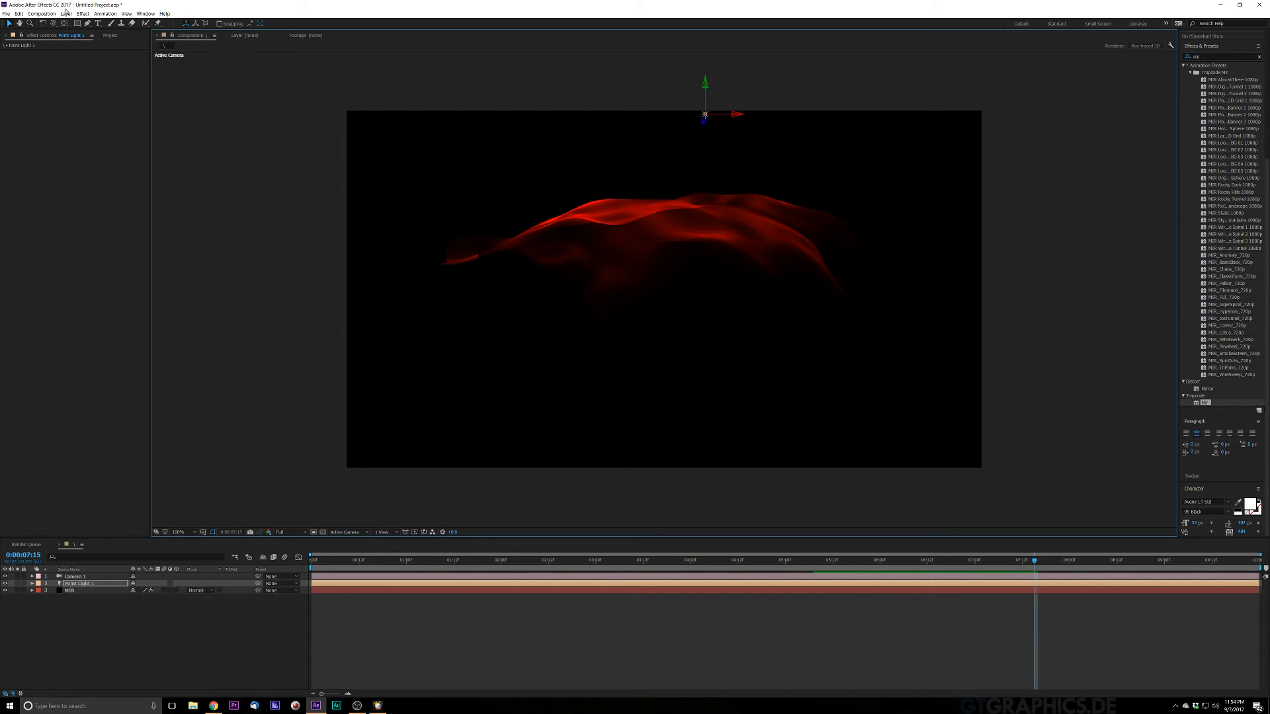
Add a second point light with an orange color and Smooth falloff
click(66, 13)
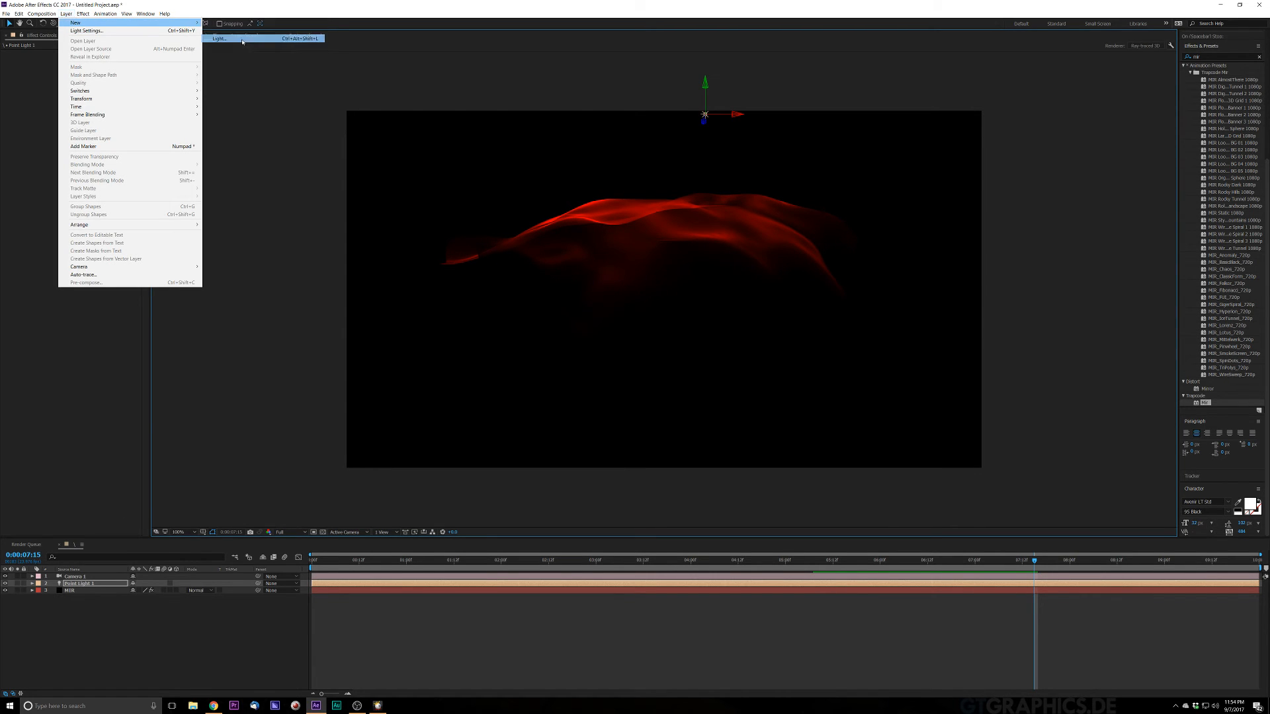
click(86, 31)
click(254, 290)
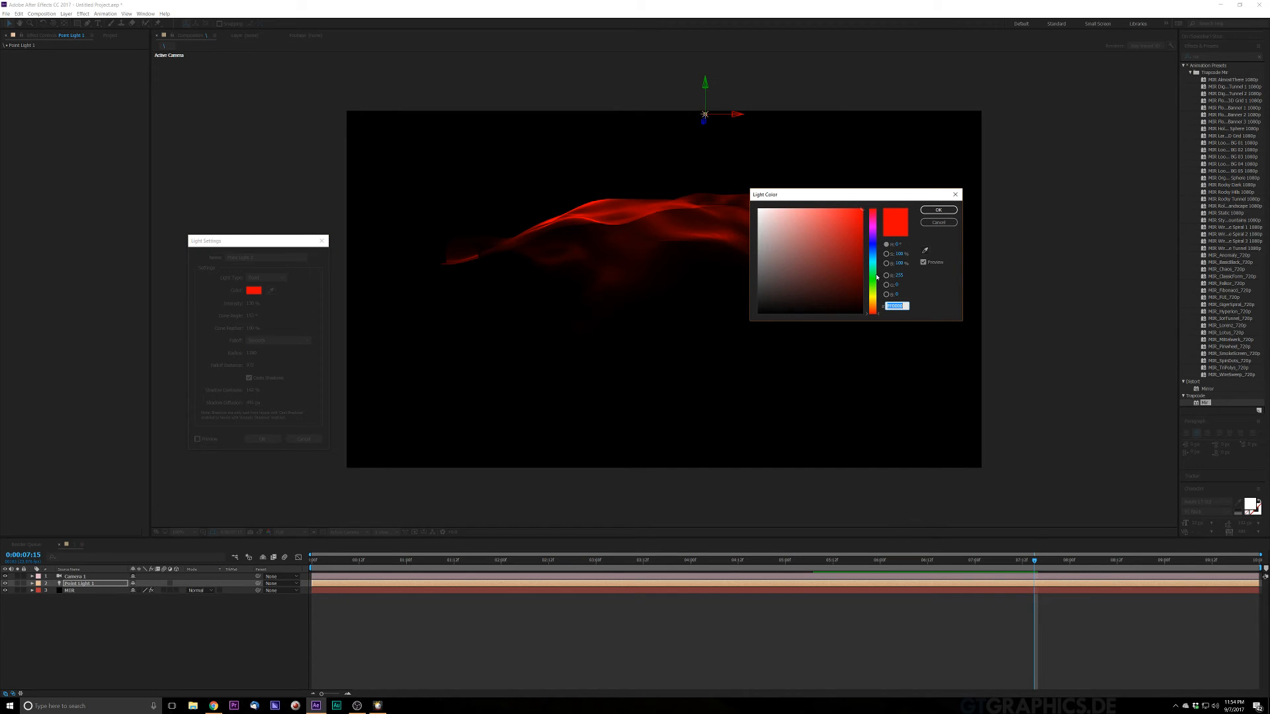
drag(877, 277, 876, 310)
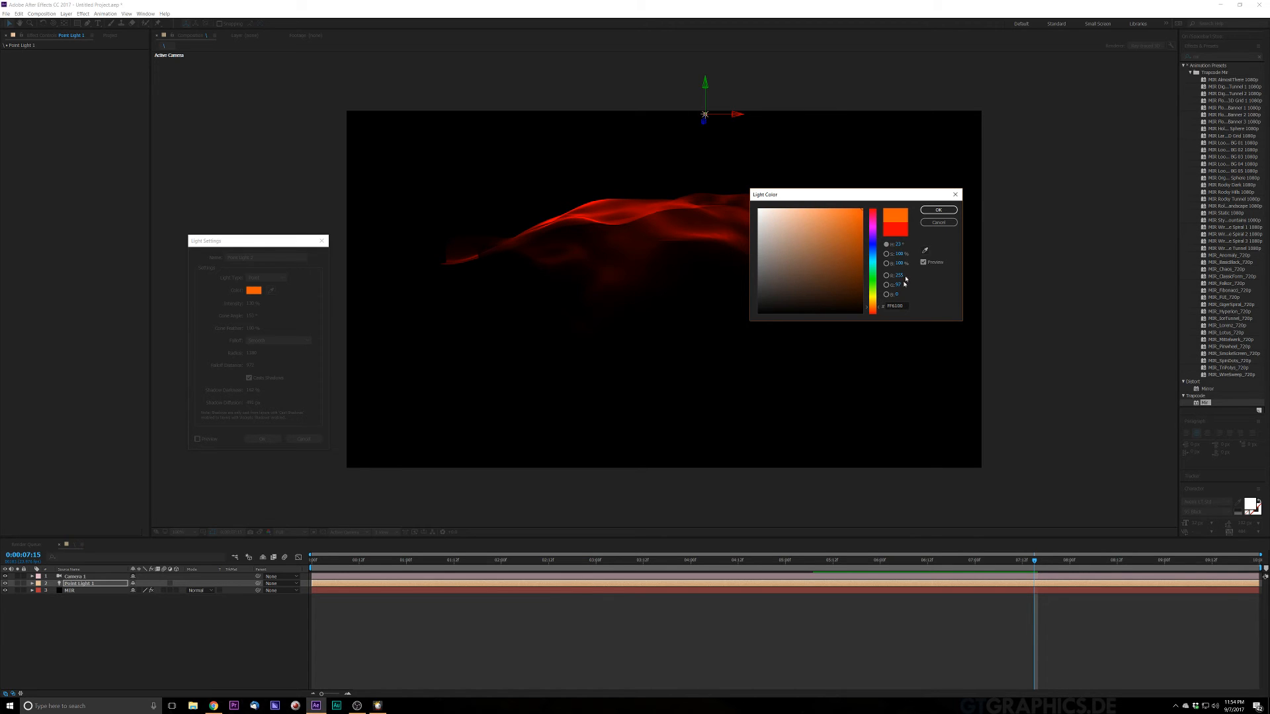
click(938, 210)
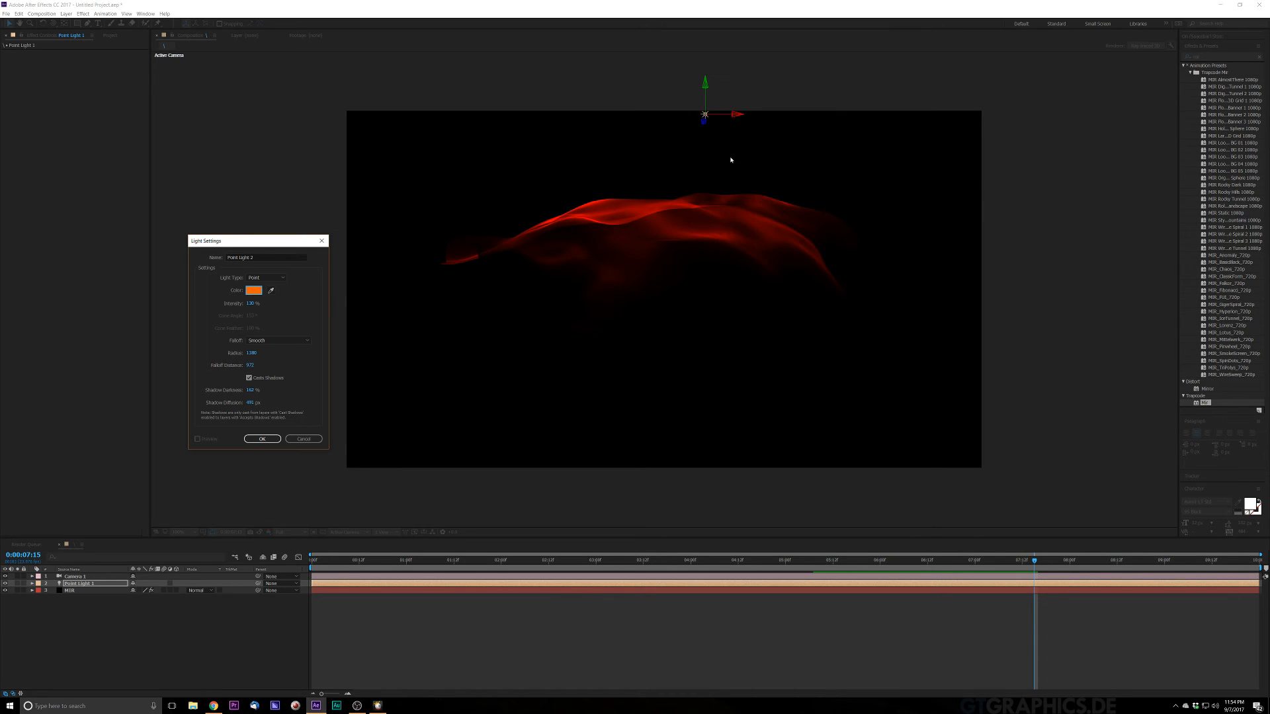
click(262, 439)
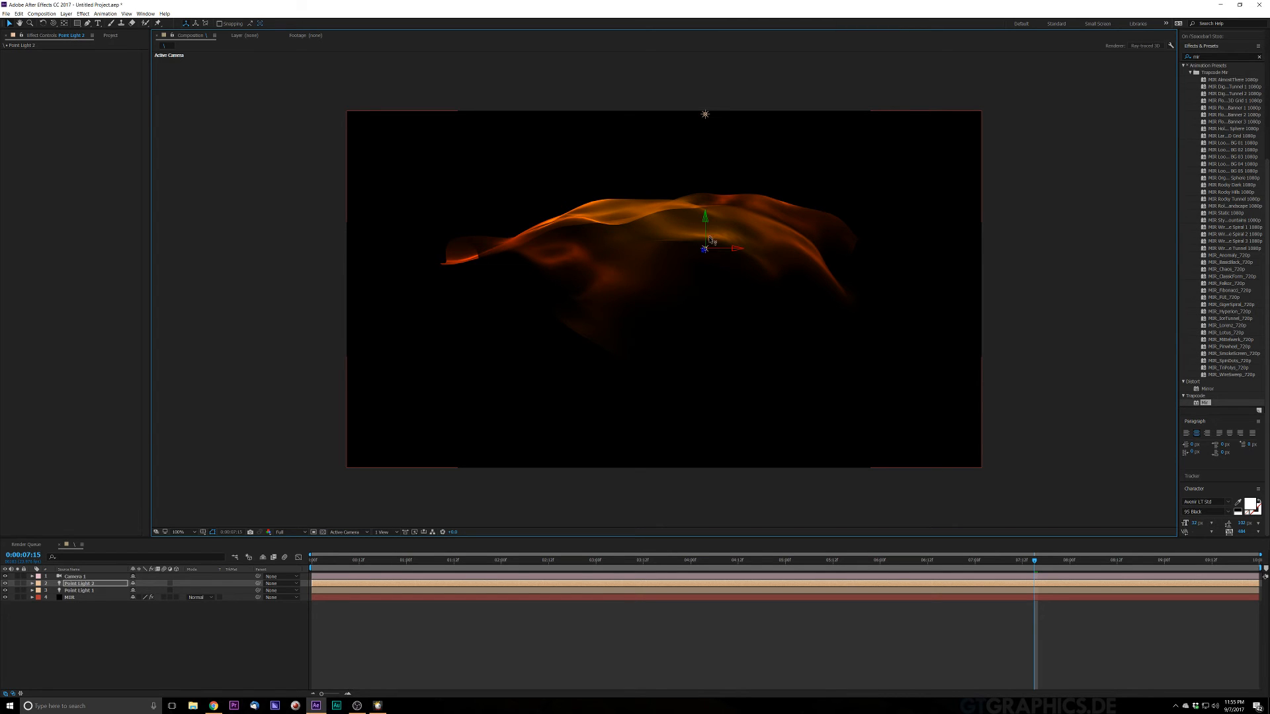
Reposition the orange point light near the mesh's lower edge so it lights the underside
drag(706, 220, 696, 310)
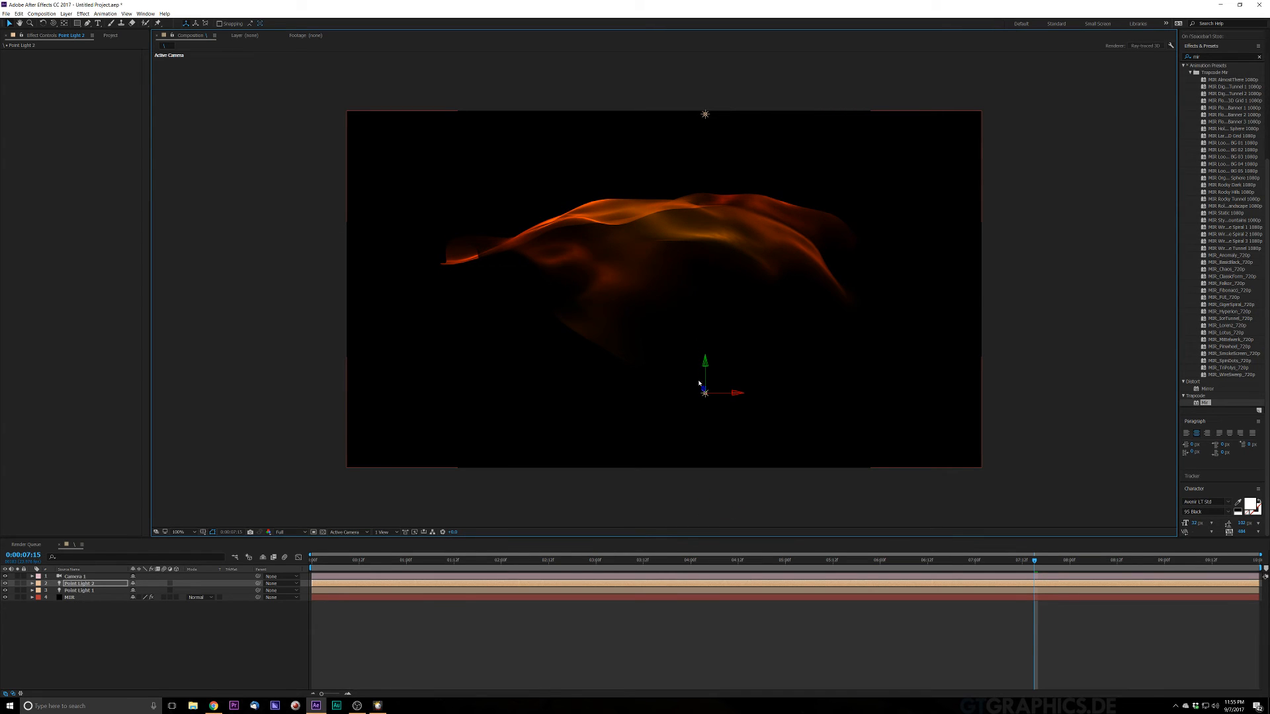
drag(705, 413, 557, 4)
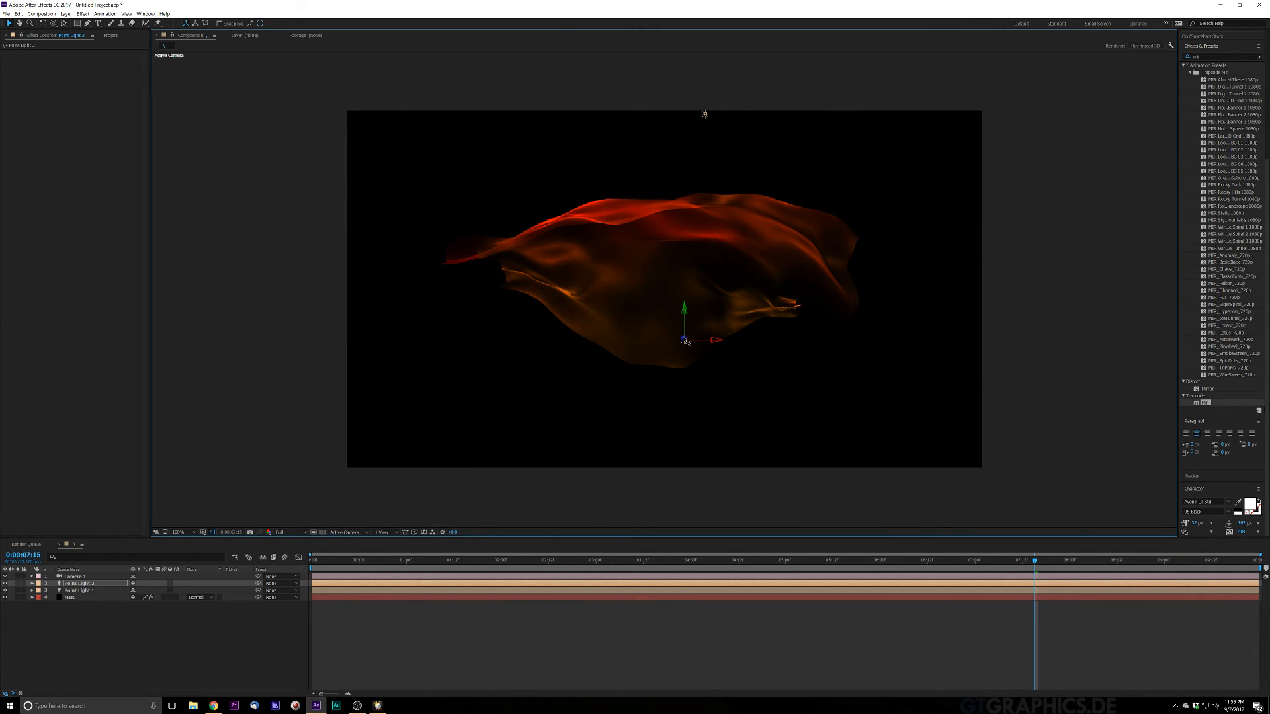
drag(685, 340, 652, 218)
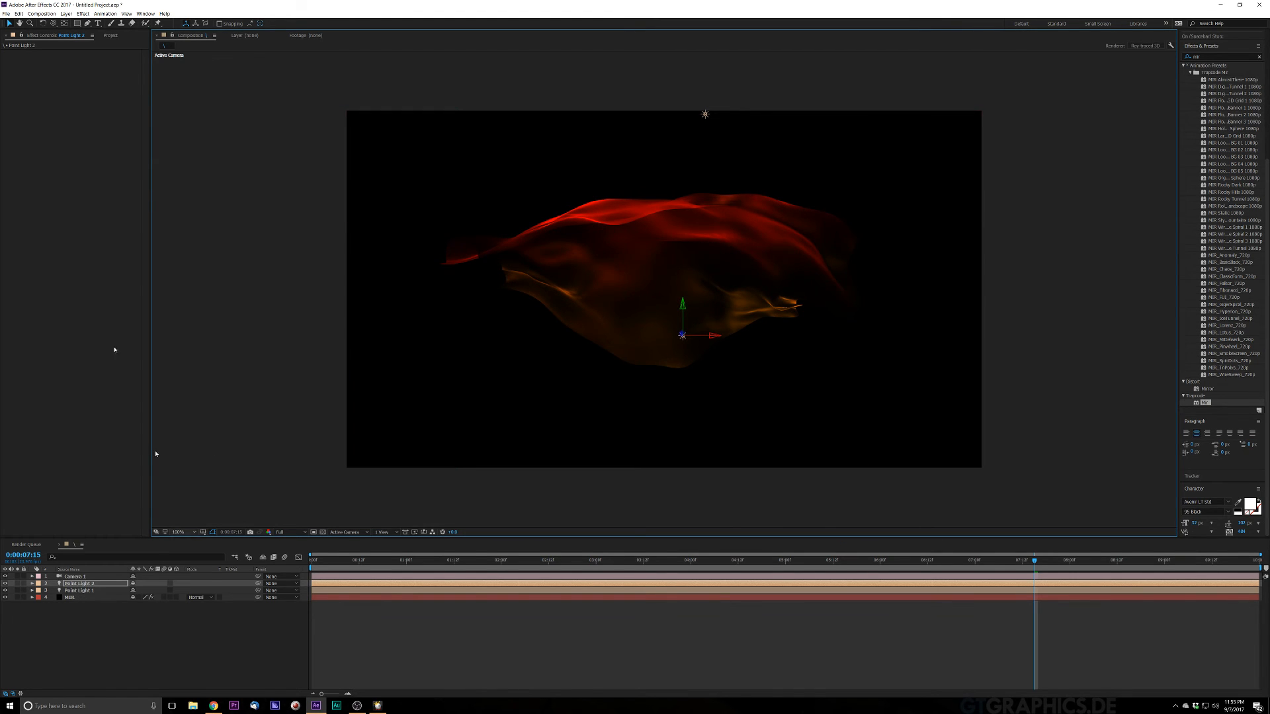
Recolor the second point light, trying blue, magenta, cyan and green hues before settling on a pinkish red
click(66, 14)
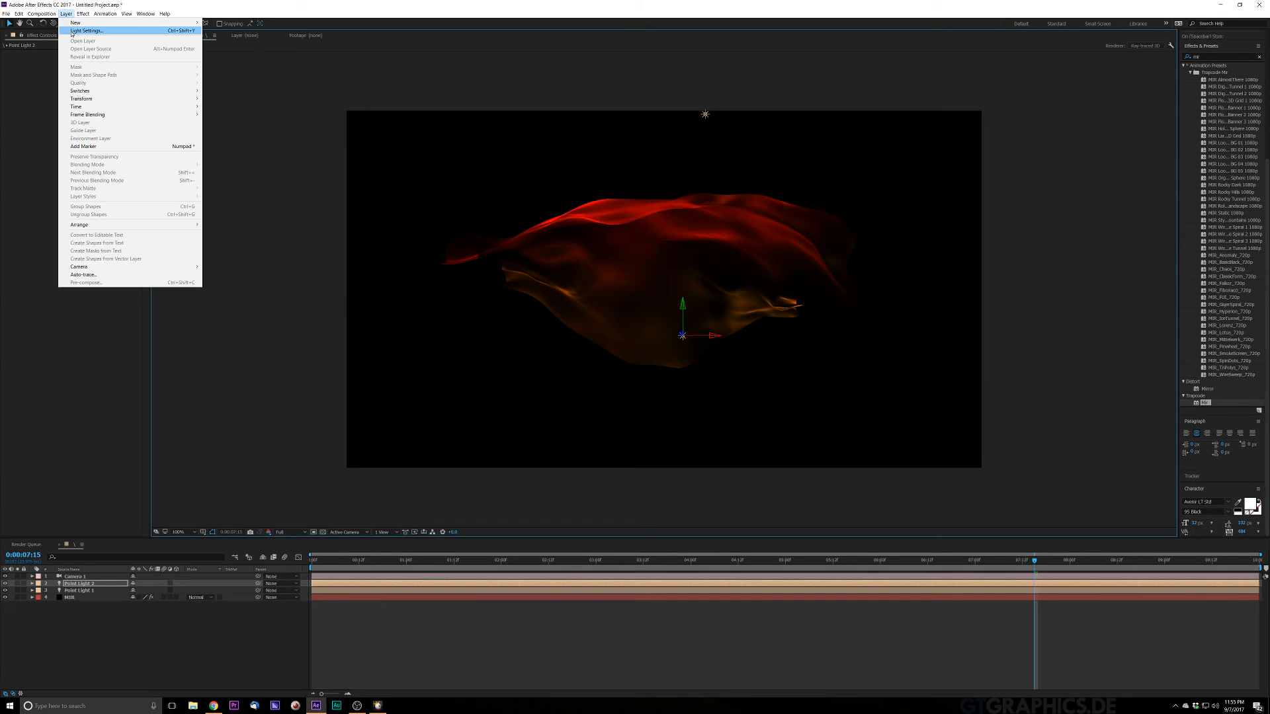
click(83, 26)
click(253, 291)
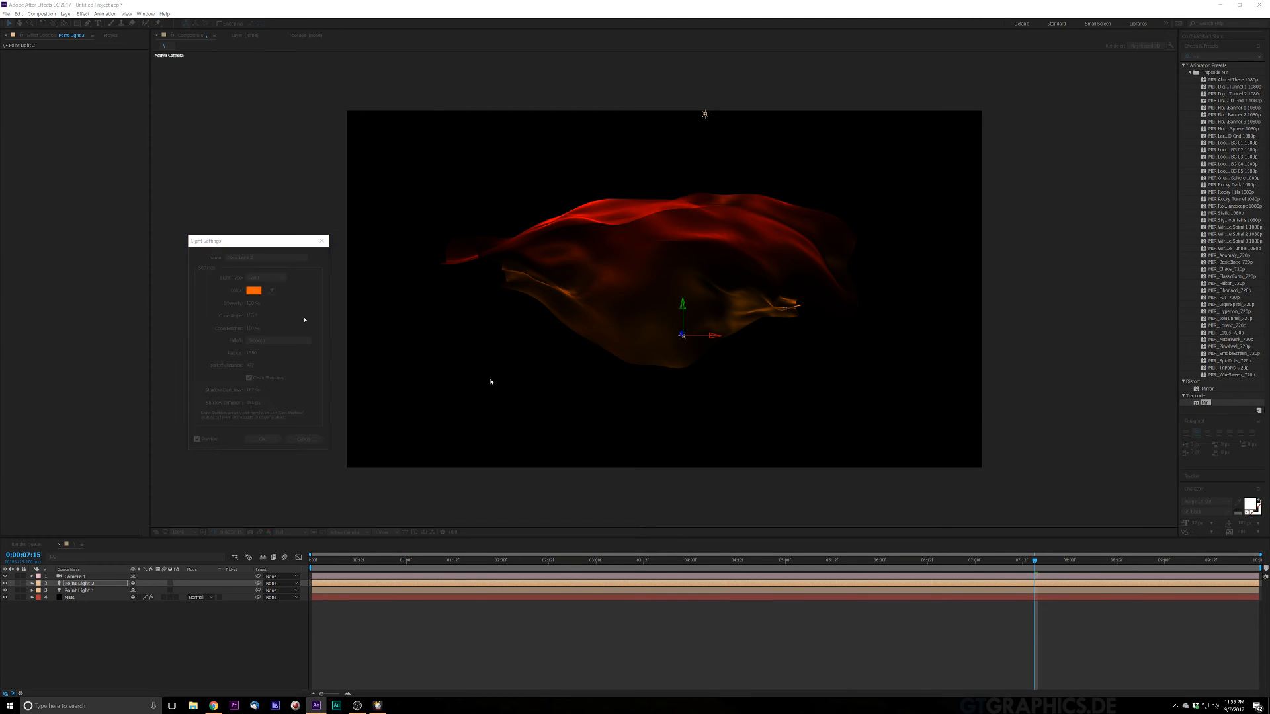
mouse_move(845, 278)
mouse_down()
mouse_move(835, 273)
mouse_move(859, 248)
mouse_move(873, 188)
mouse_up()
click(873, 248)
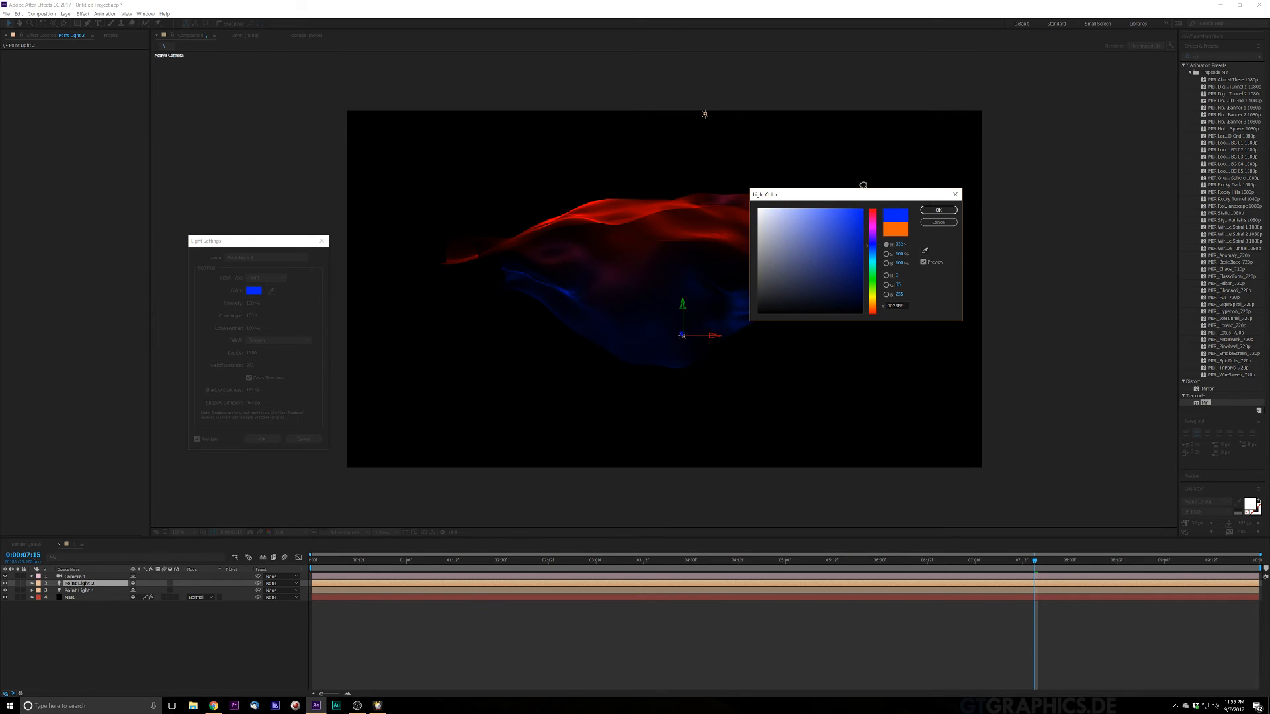
drag(874, 247, 871, 236)
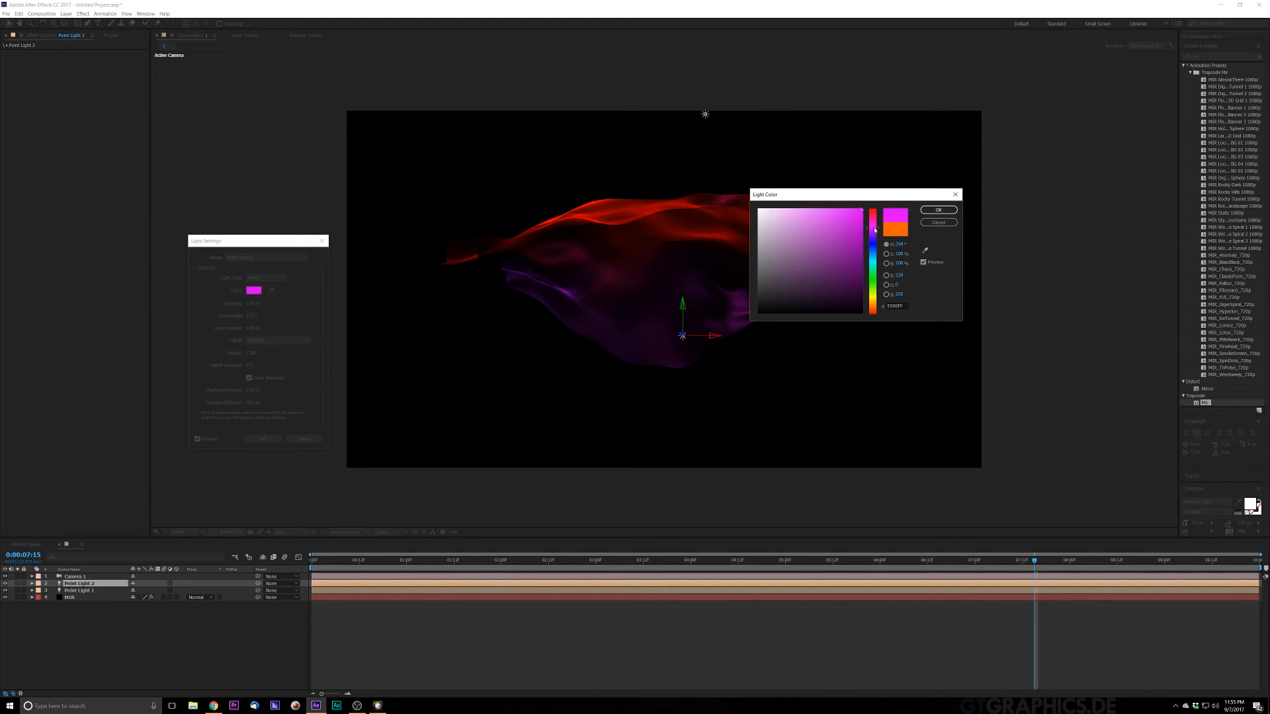
drag(875, 230, 876, 227)
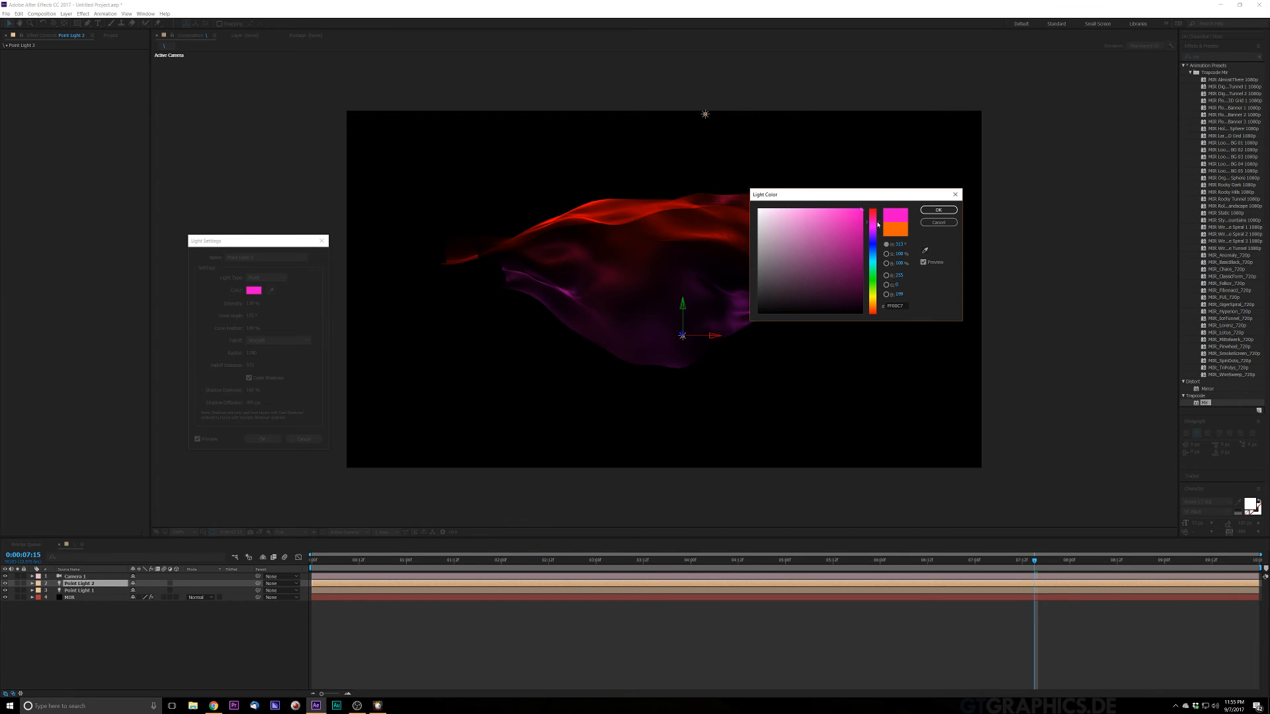
drag(879, 254, 876, 265)
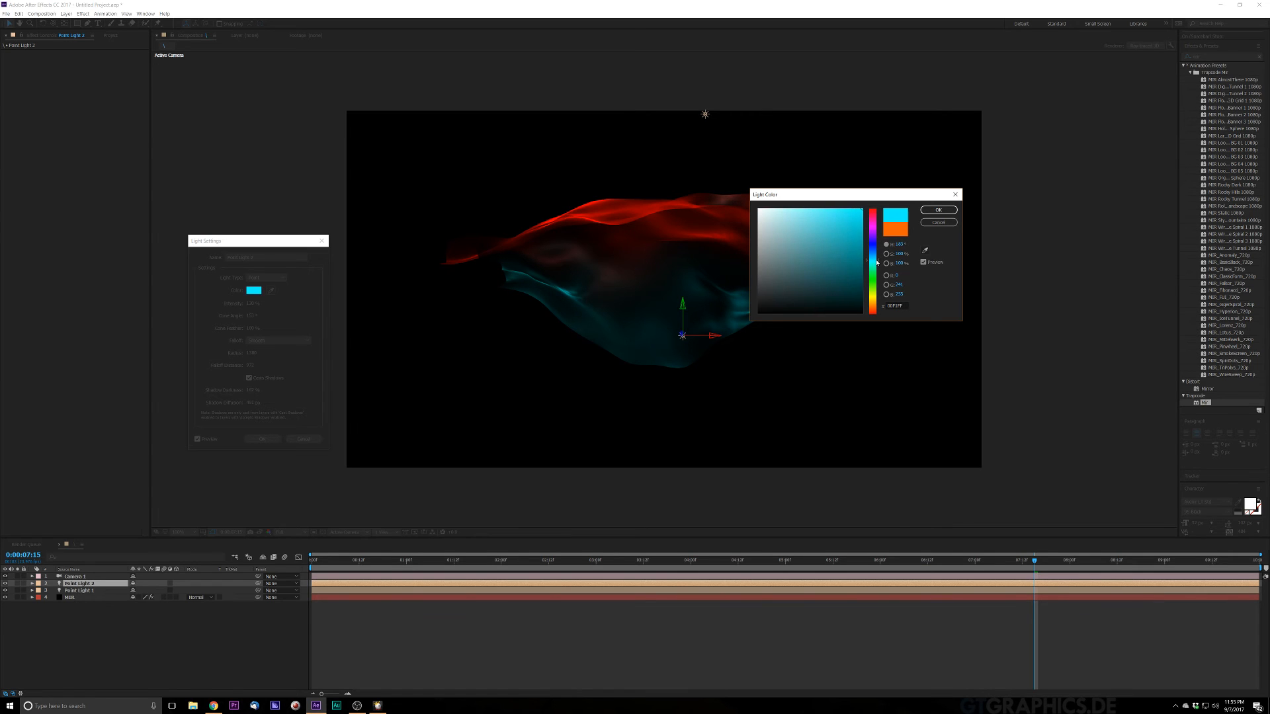
drag(837, 234, 807, 186)
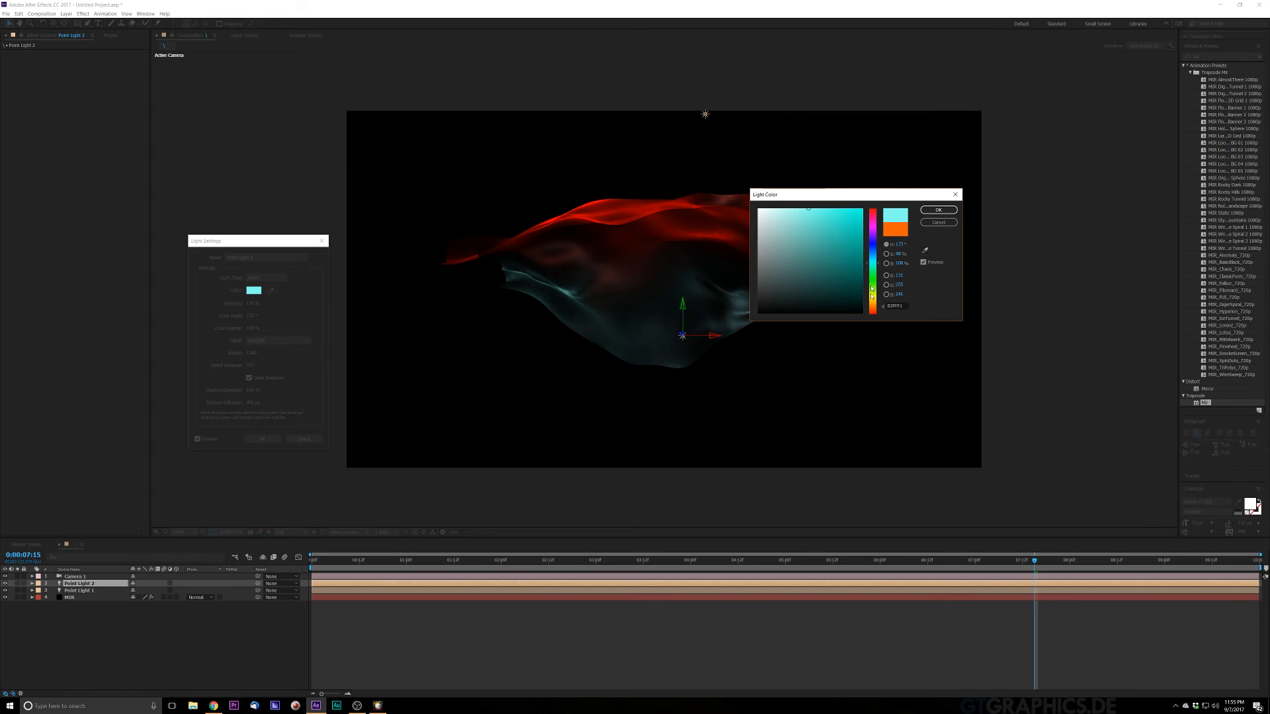
drag(843, 225, 887, 203)
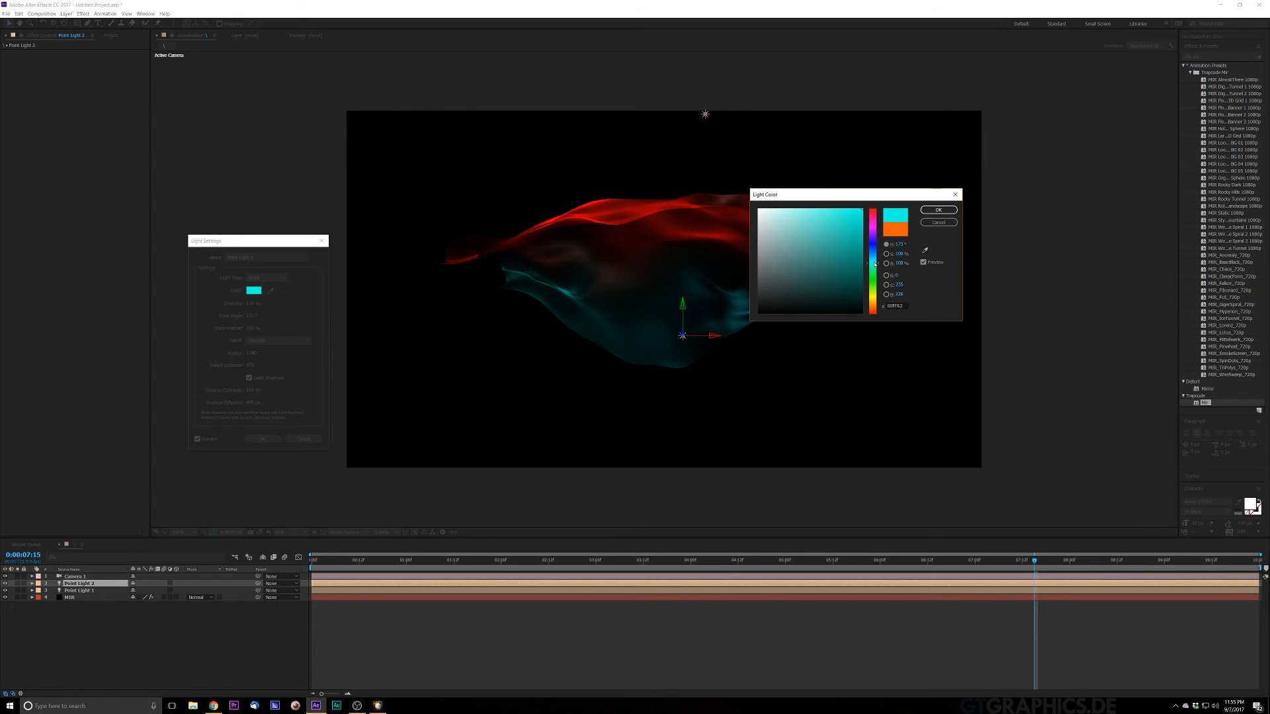
drag(873, 267, 873, 273)
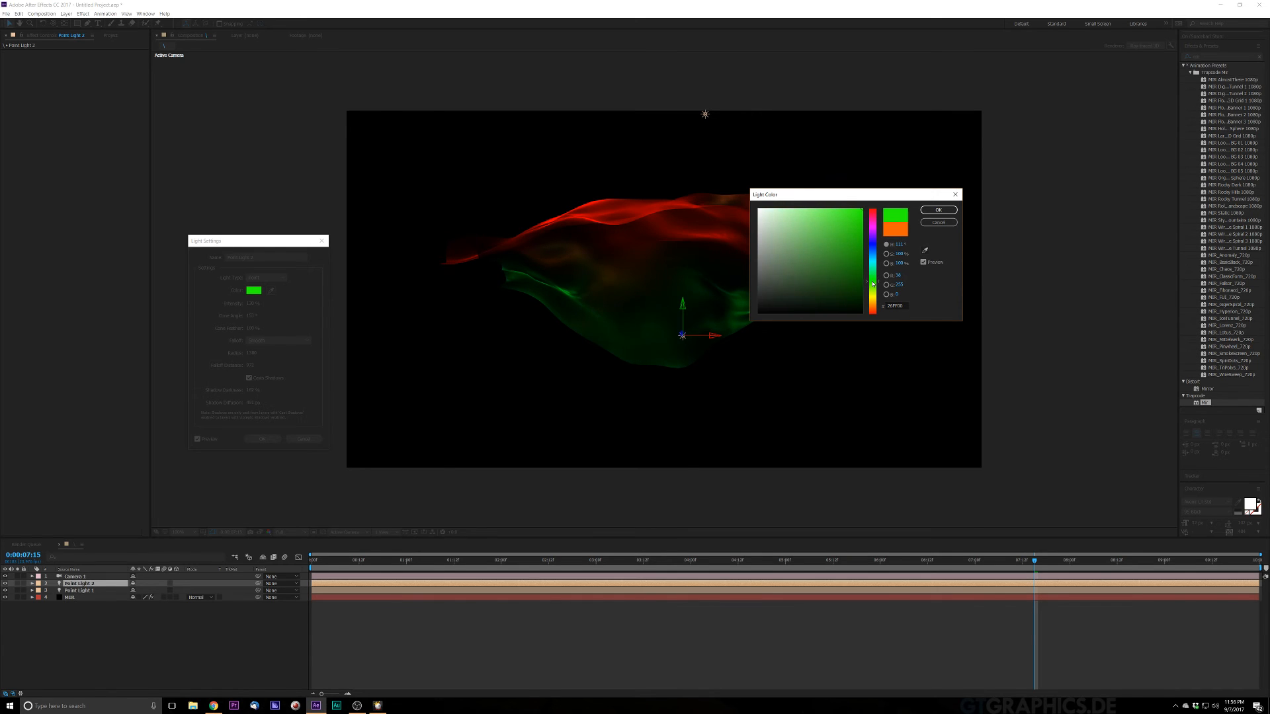
mouse_move(872, 284)
mouse_down()
mouse_move(863, 336)
mouse_move(879, 222)
mouse_up()
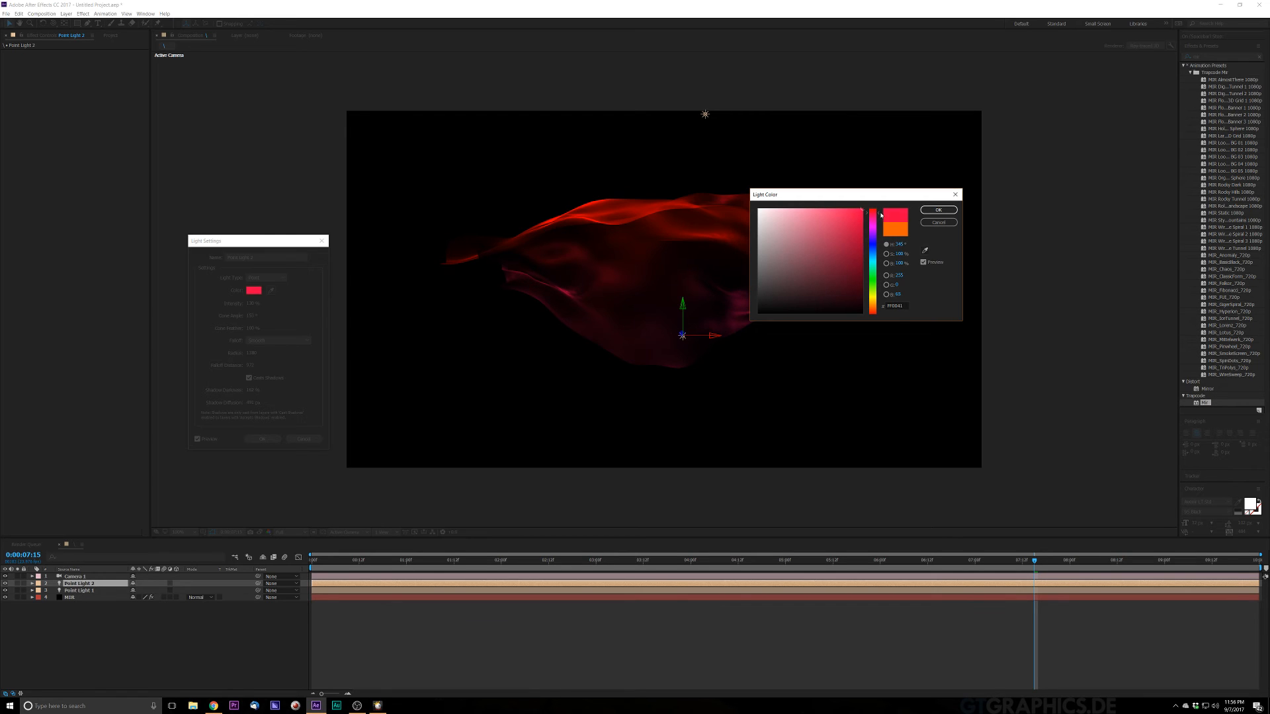
click(937, 210)
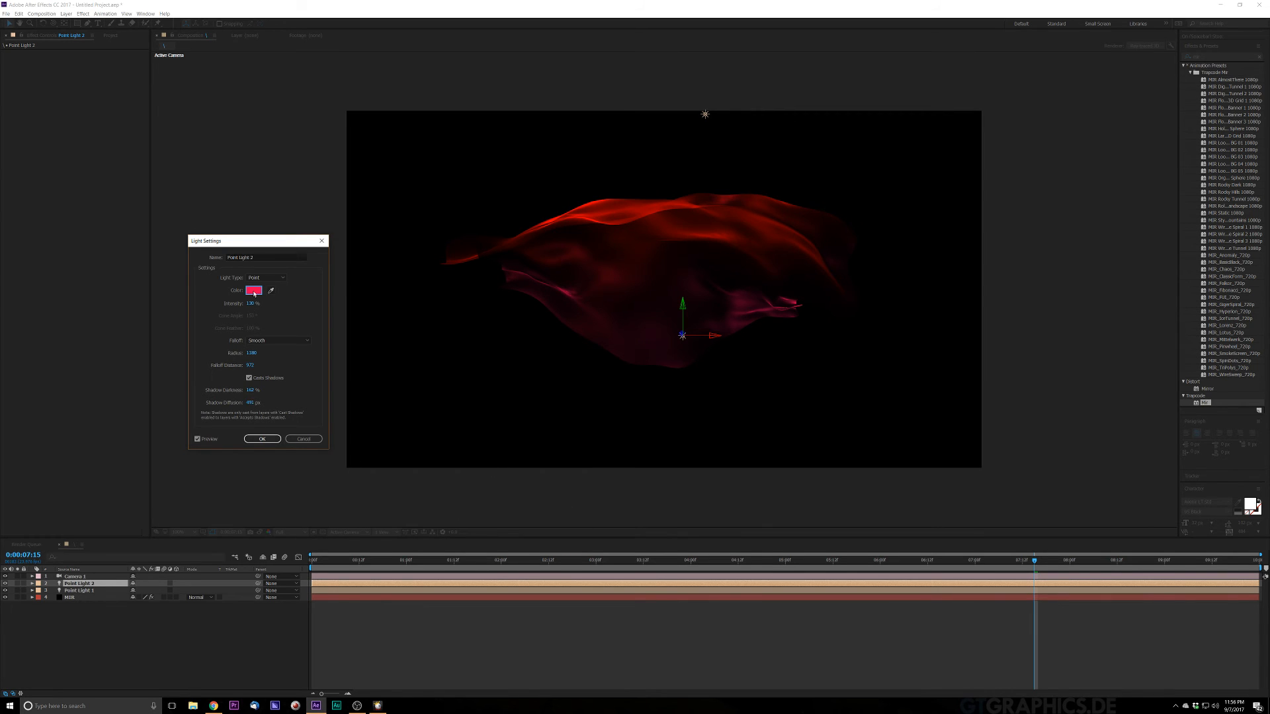
Adjust the second point light's intensity to about 50%, keep its Smooth falloff and apply the light settings
drag(252, 305, 260, 303)
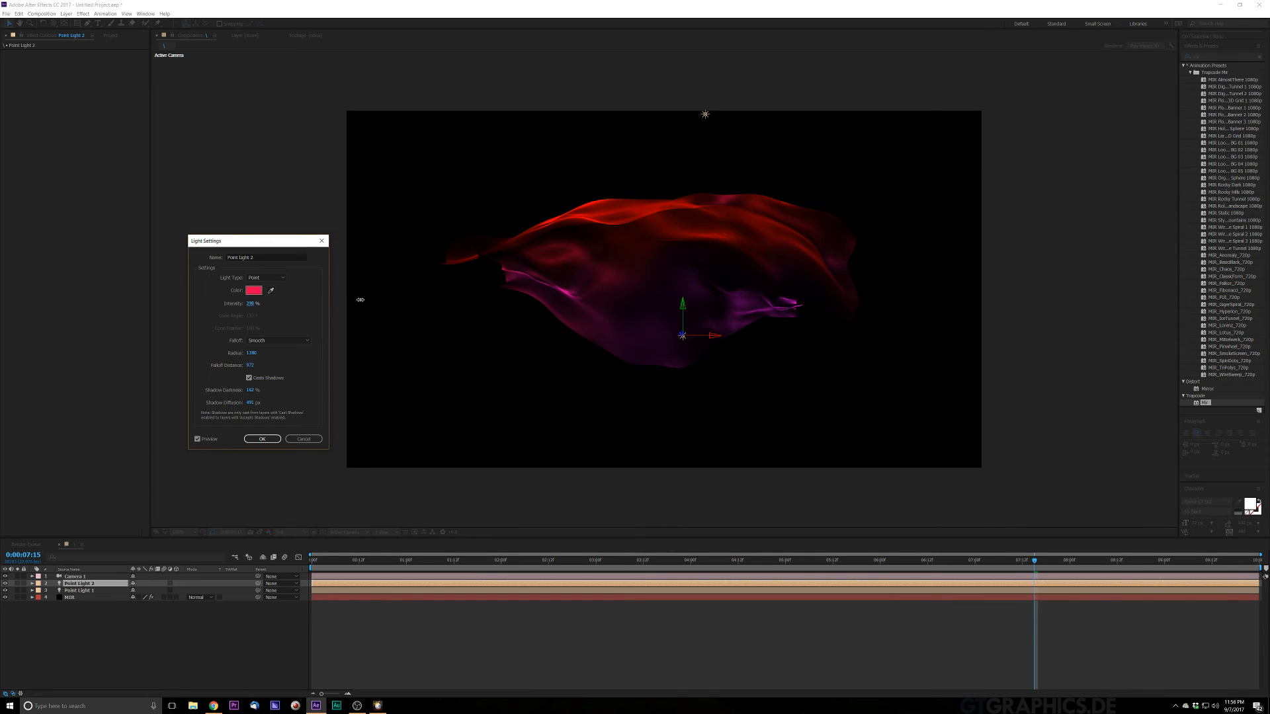
drag(198, 322, 200, 321)
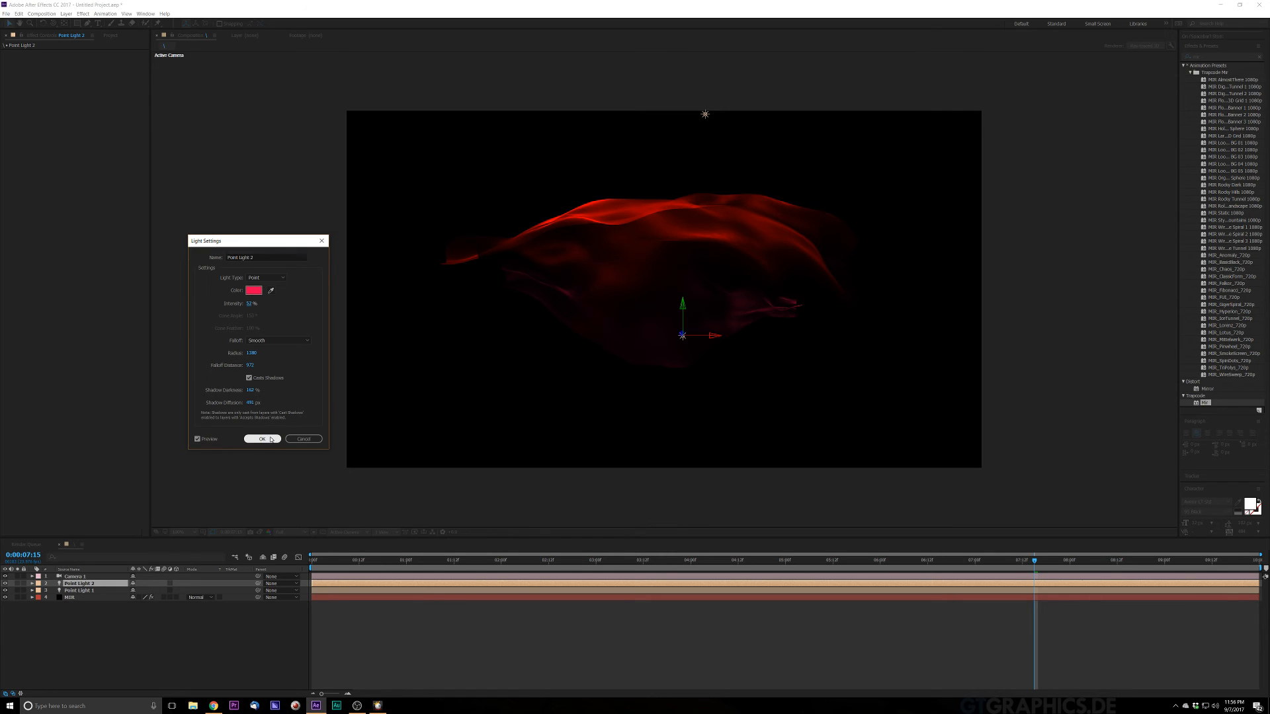
click(282, 341)
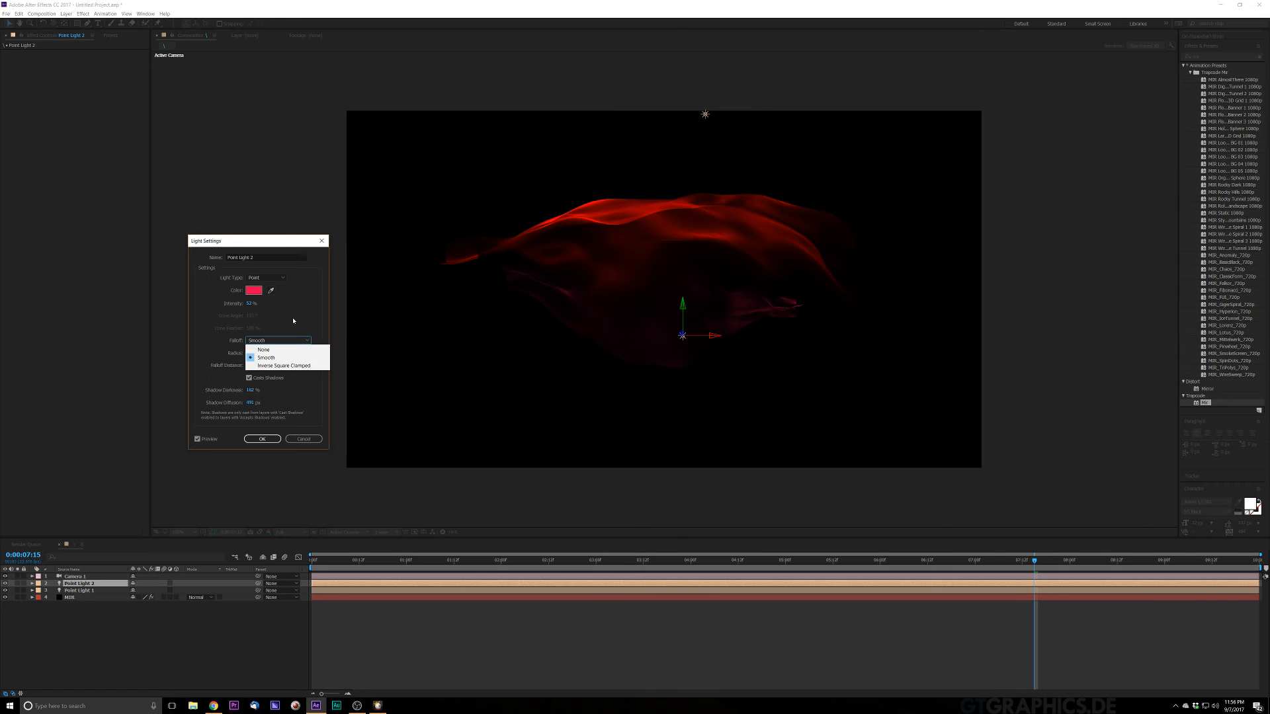
click(293, 320)
click(262, 439)
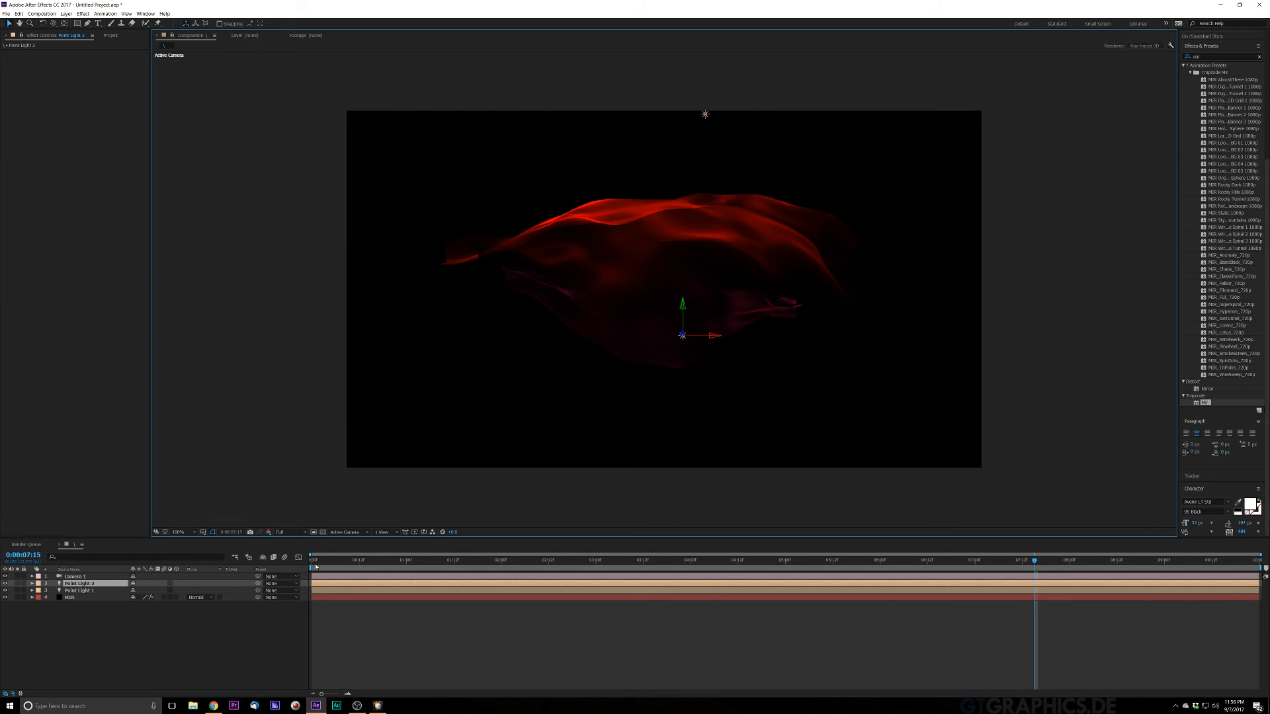
Preview the animation from the first frame with the recolored second light
drag(316, 563, 309, 567)
key(space)
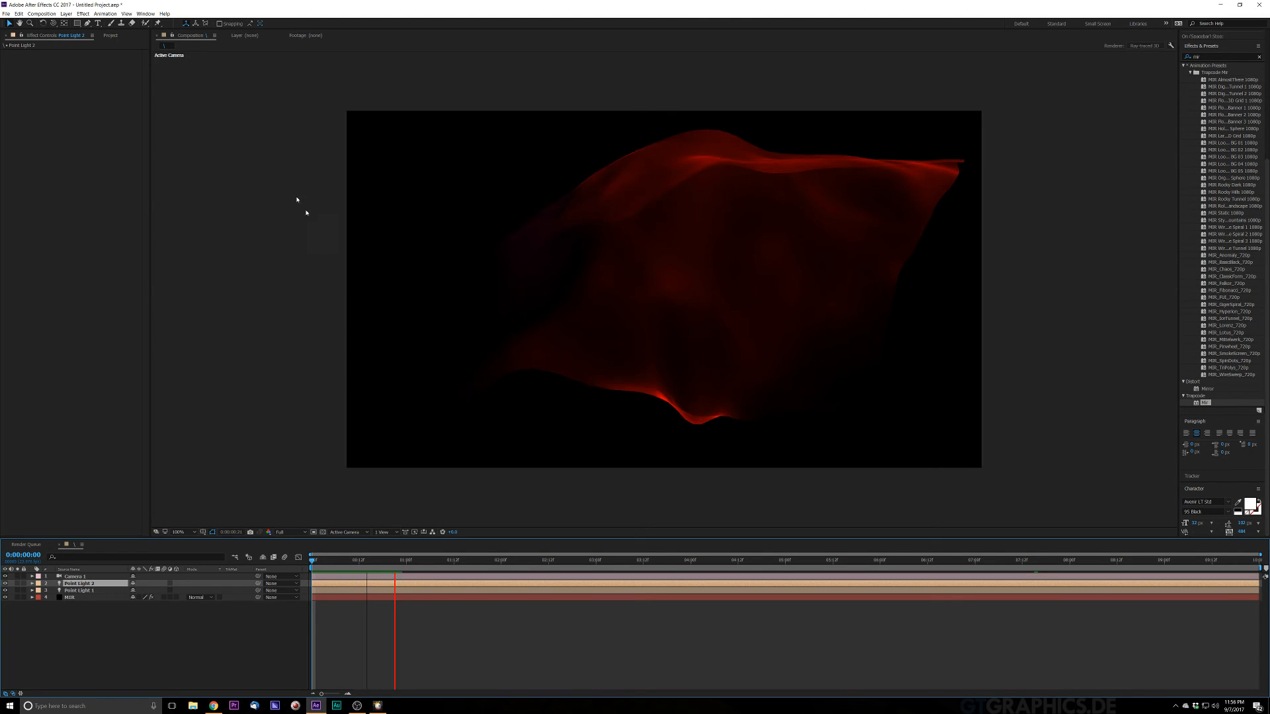
key(space)
Switch the project to a higher color bit depth and preview the animation again
click(110, 35)
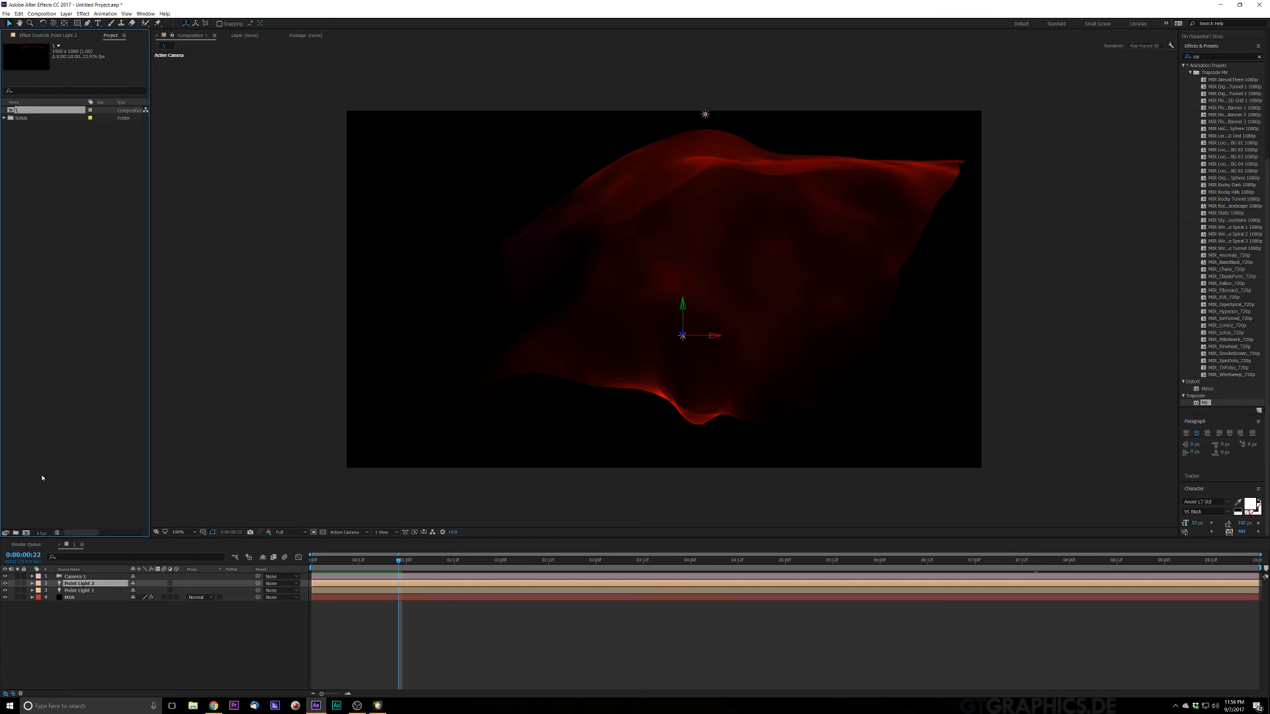
click(41, 532)
key(space)
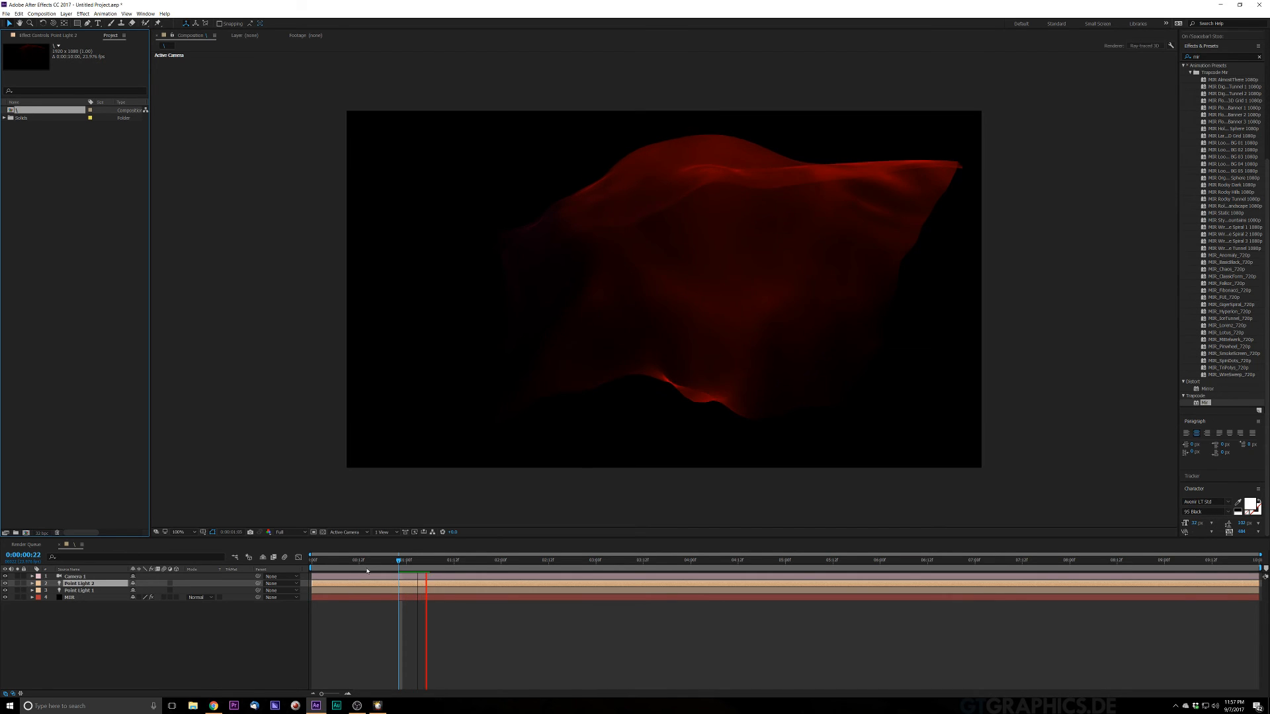
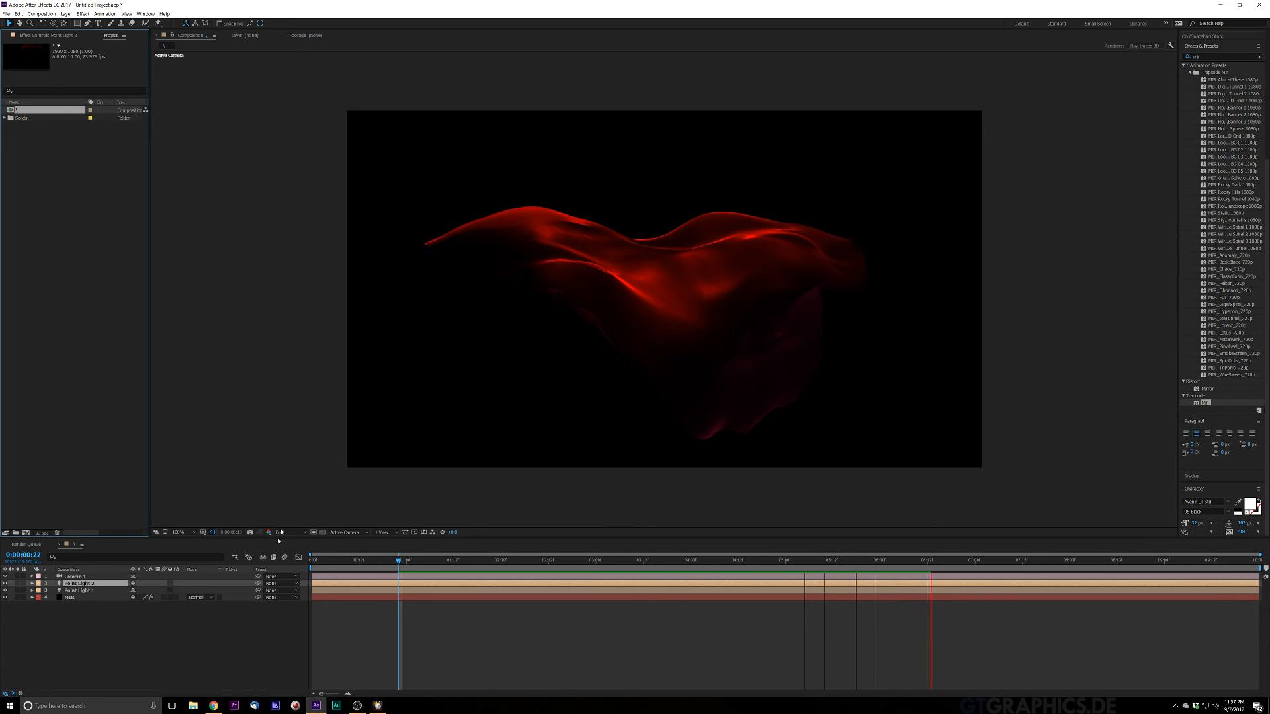
key(space)
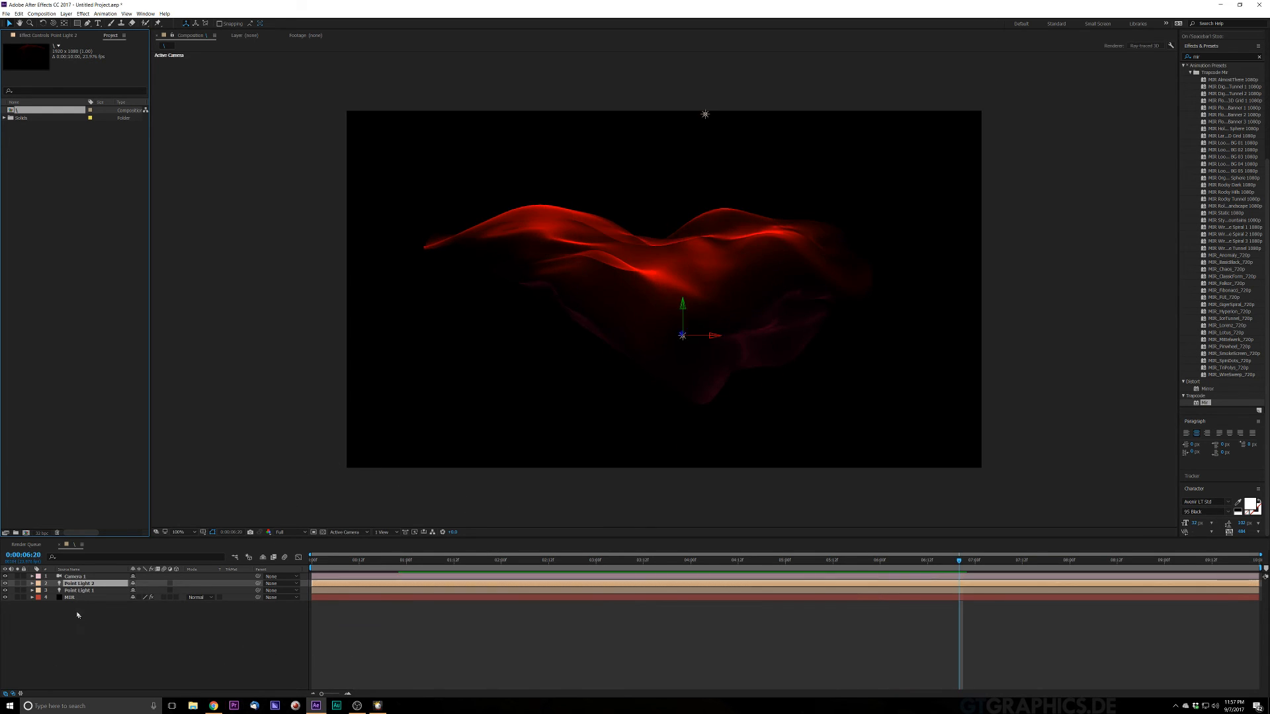
Review the MIR layer's Texture settings, keeping the Nearest texture filter and raising the anisotropic value
click(79, 591)
click(76, 598)
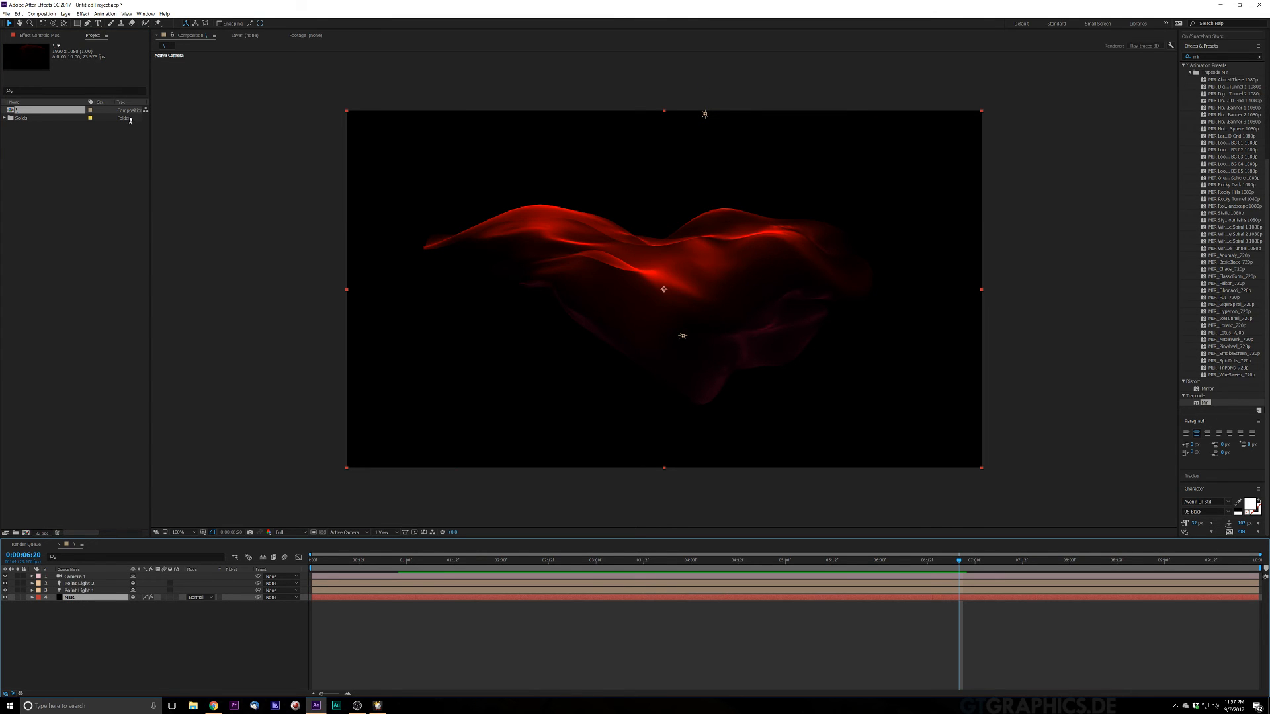
click(36, 35)
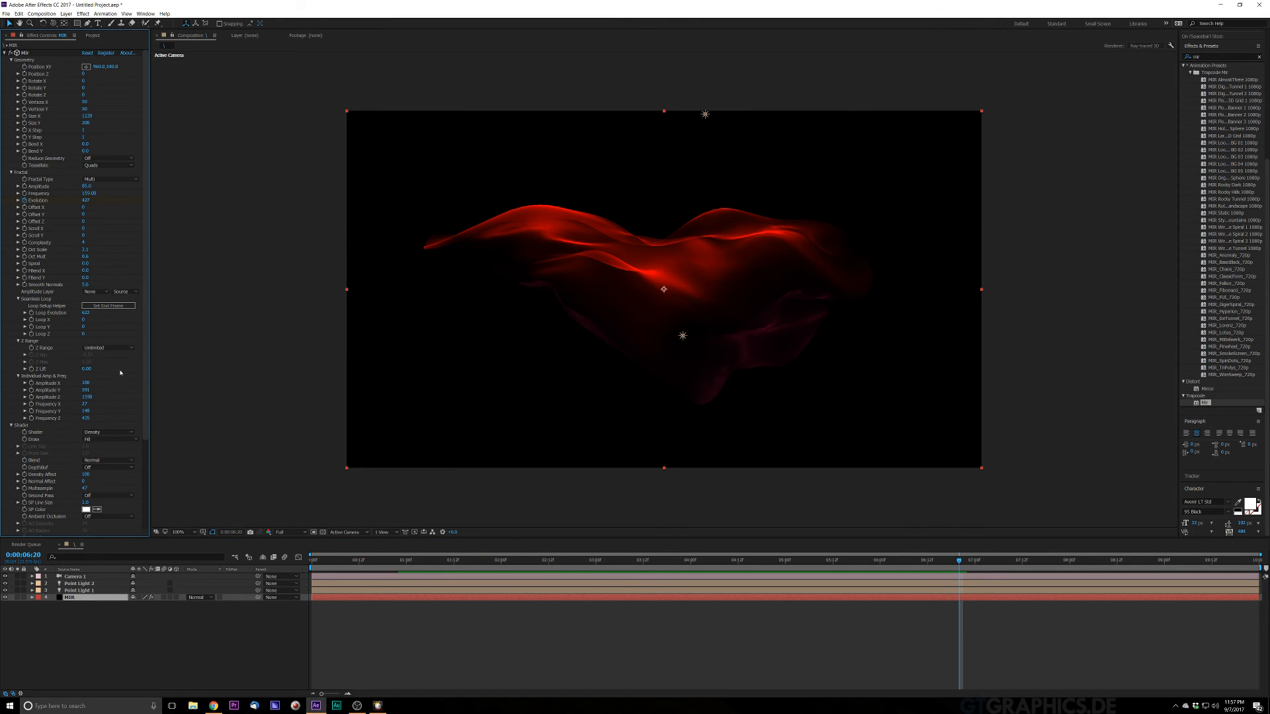
drag(146, 371, 139, 467)
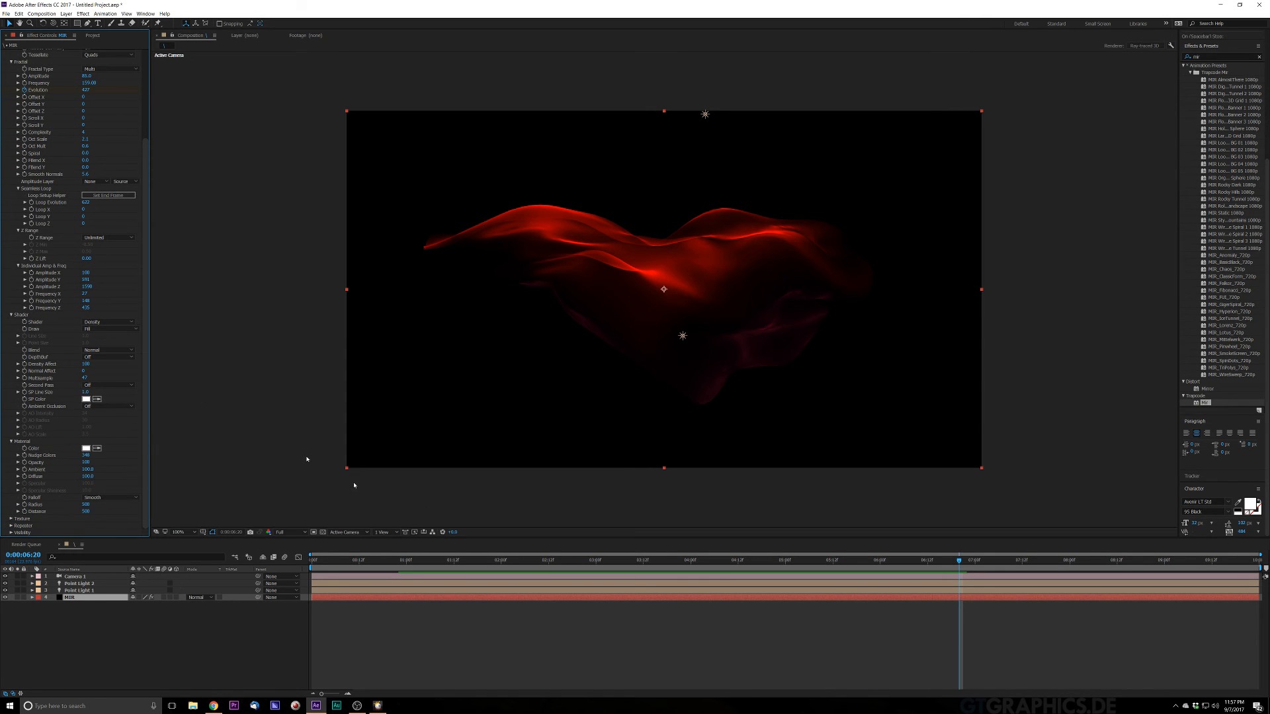
click(12, 520)
scroll(138, 456, down, 1)
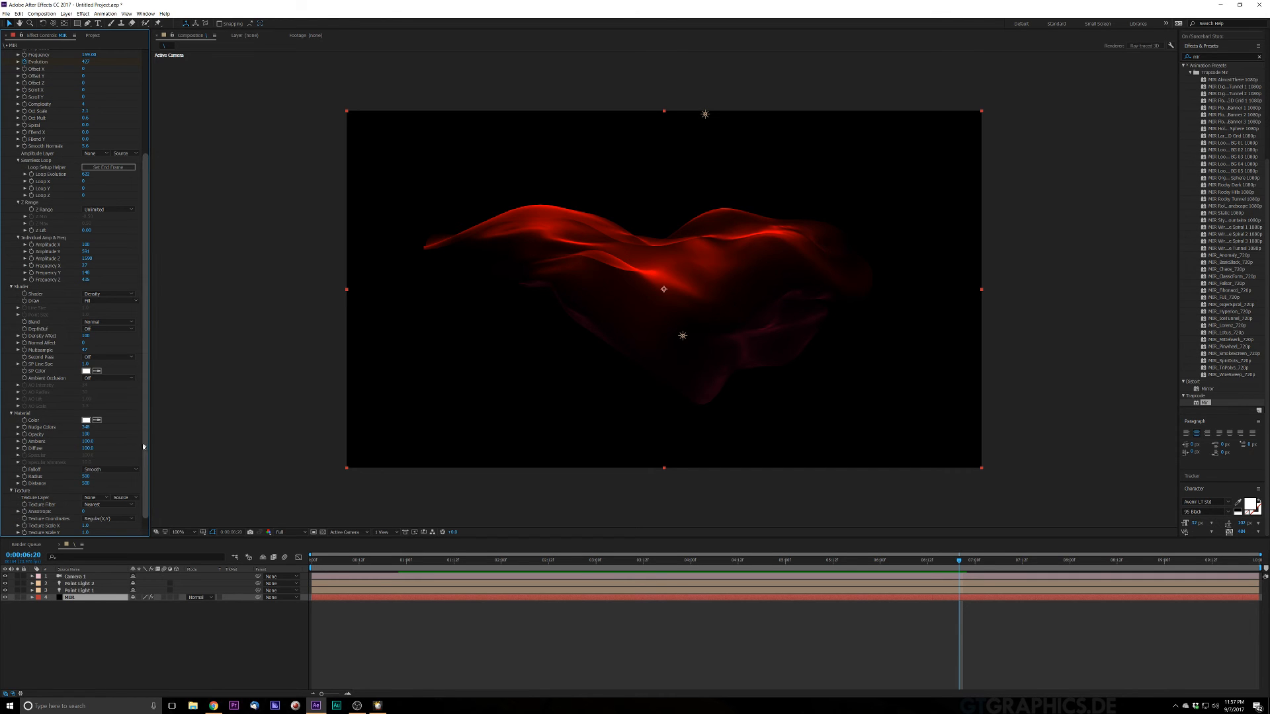
scroll(138, 470, down, 1)
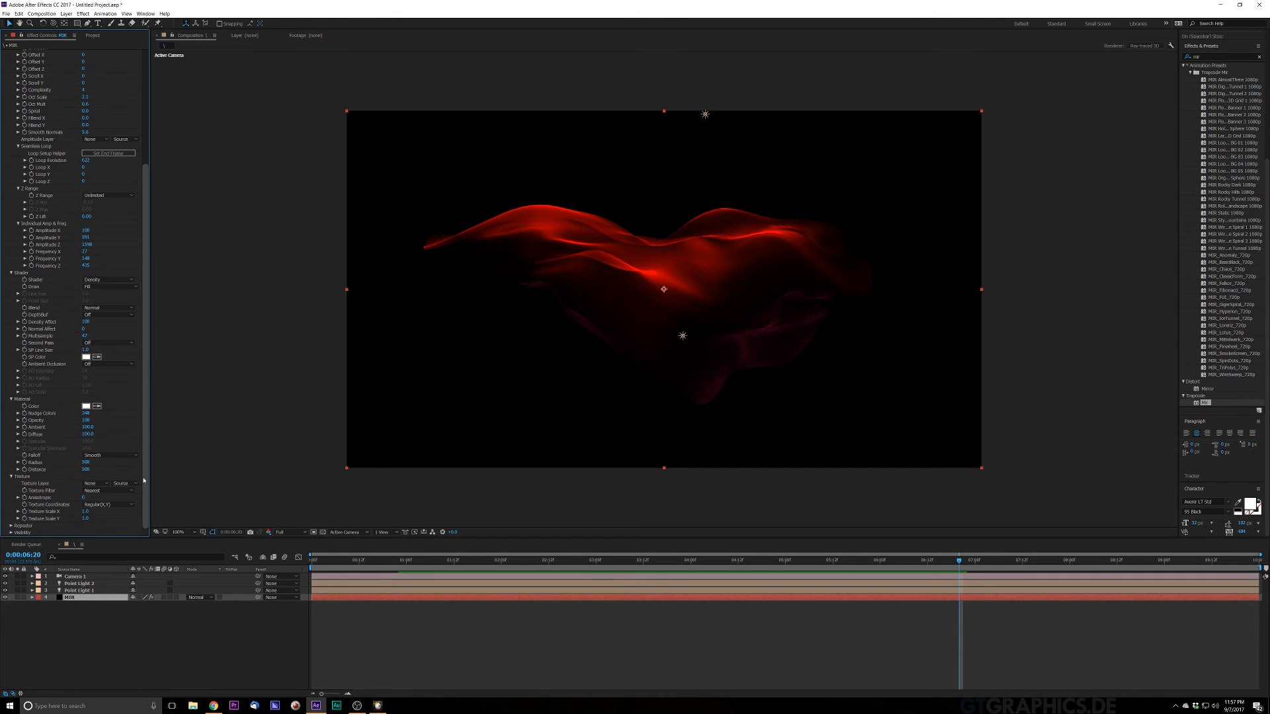
click(94, 491)
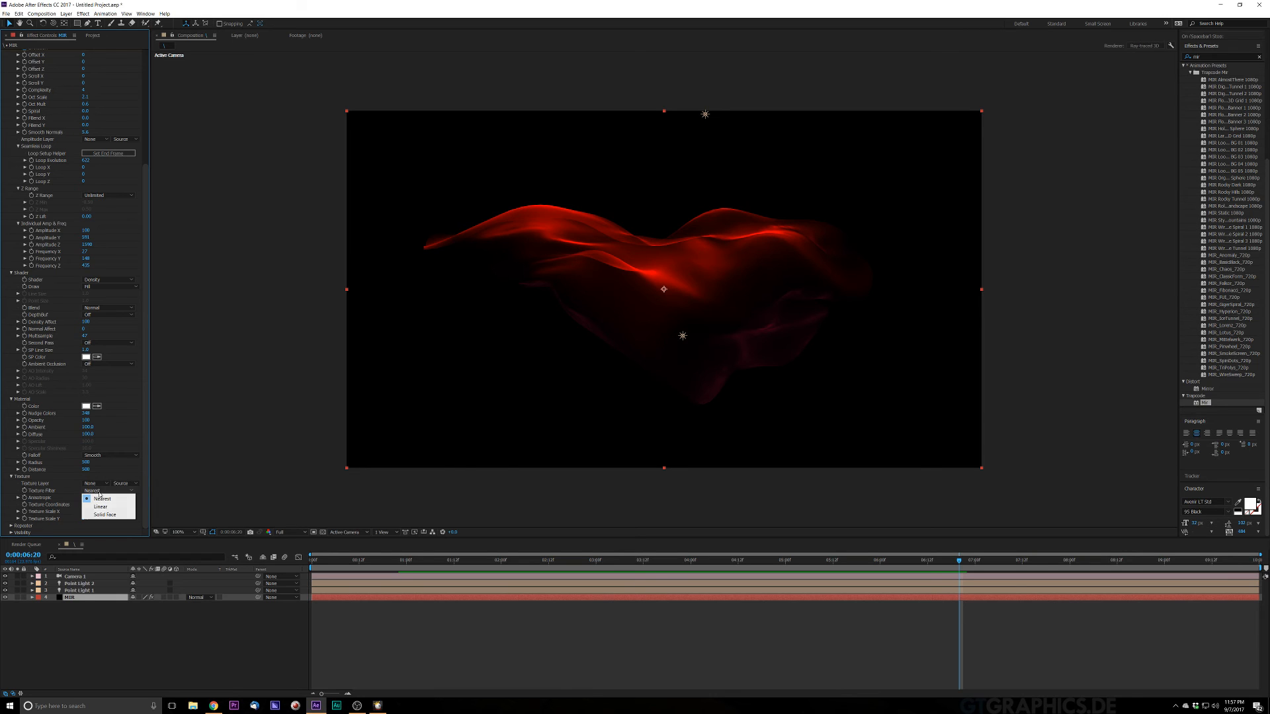
click(87, 500)
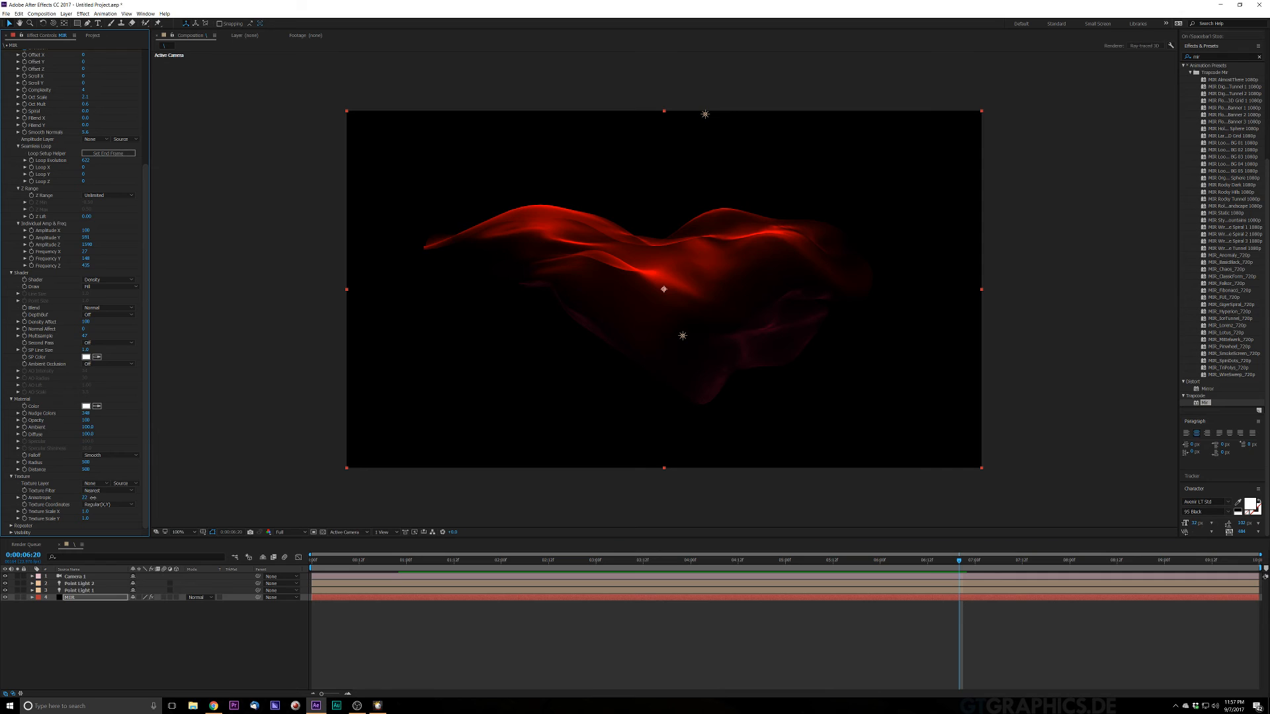
drag(103, 498, 111, 498)
click(12, 478)
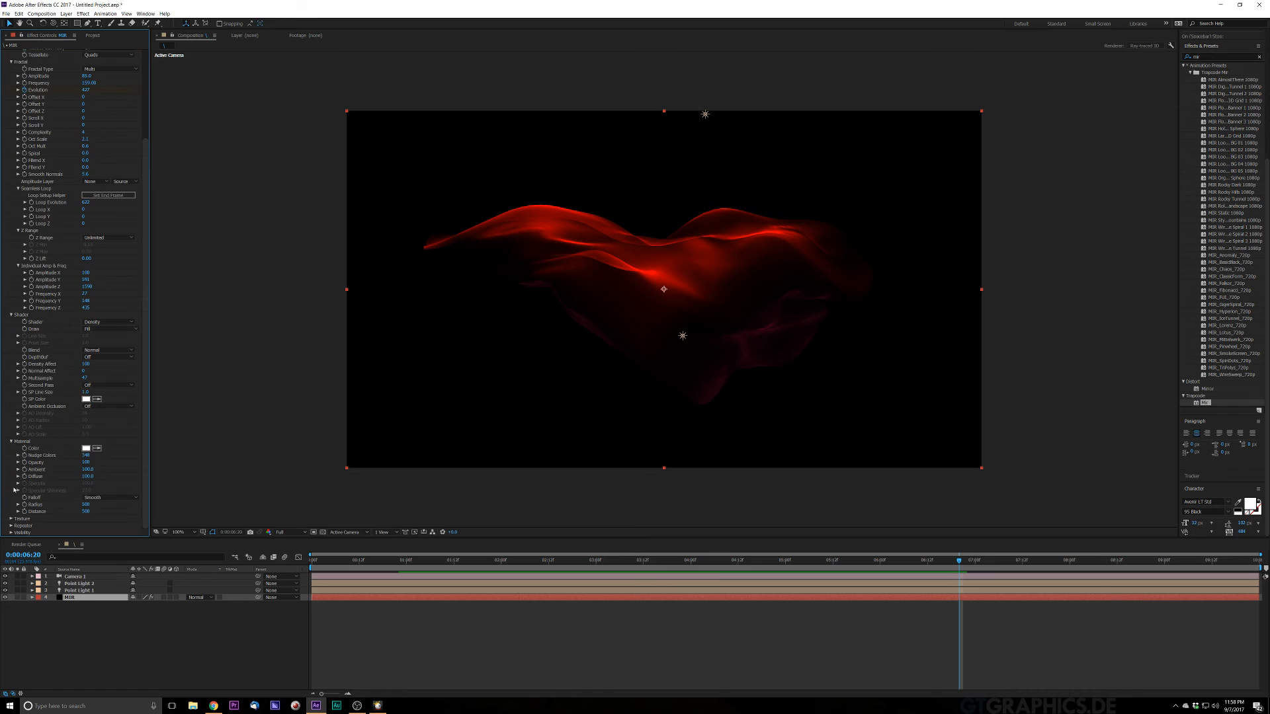
Increase the Repeater's instances on the MIR layer to 15
click(10, 525)
scroll(86, 492, down, 2)
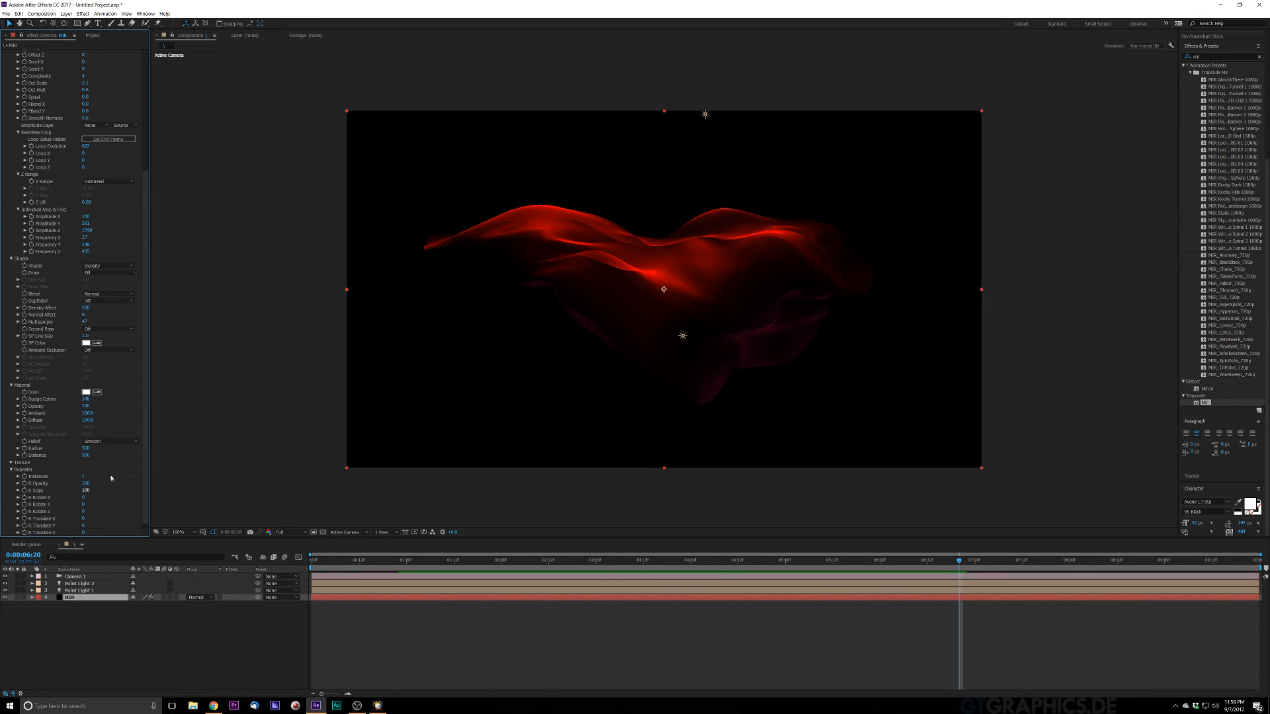
drag(85, 476, 87, 476)
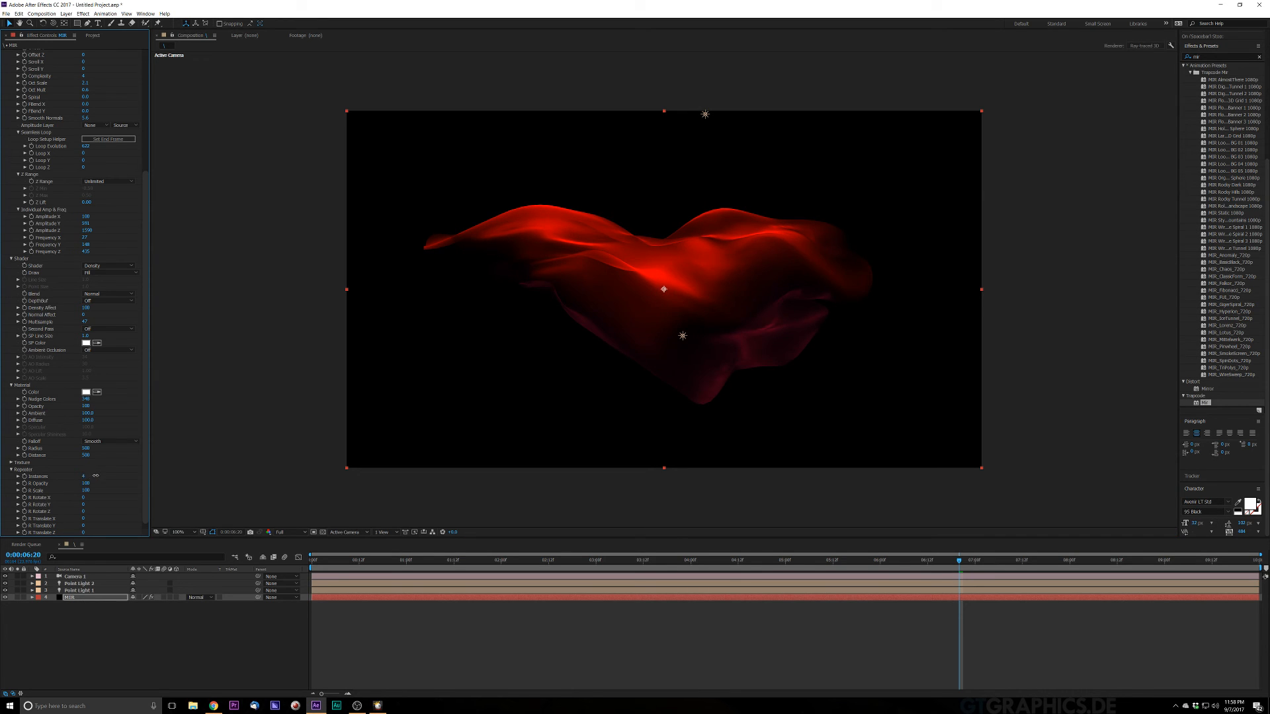
drag(102, 476, 147, 476)
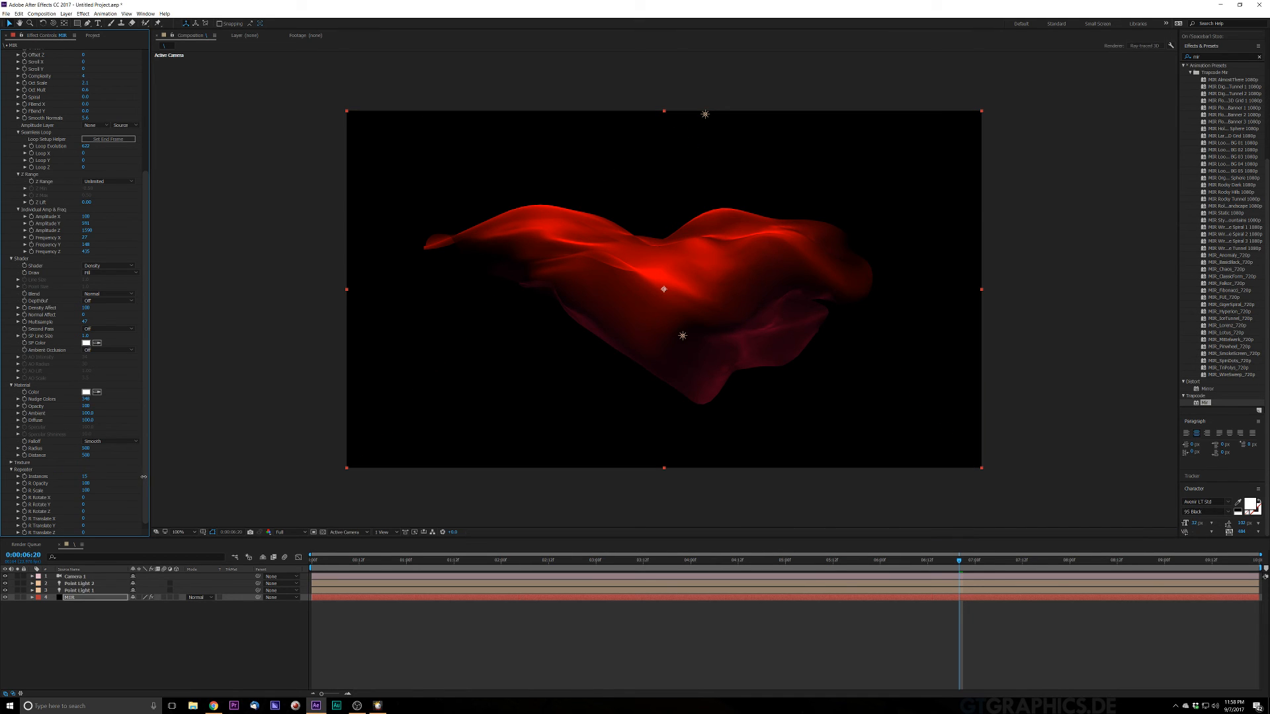
Play the repeated mesh animation from the first frame to check its brighter, denser look
click(312, 562)
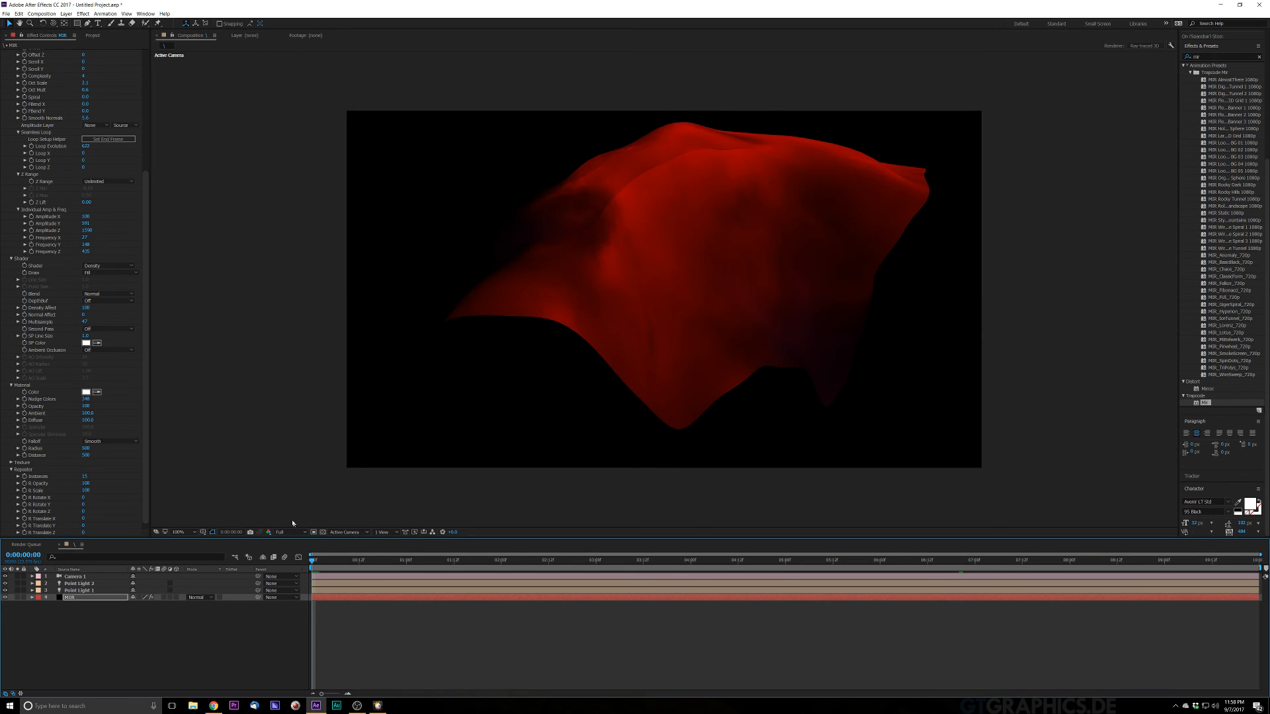
key(space)
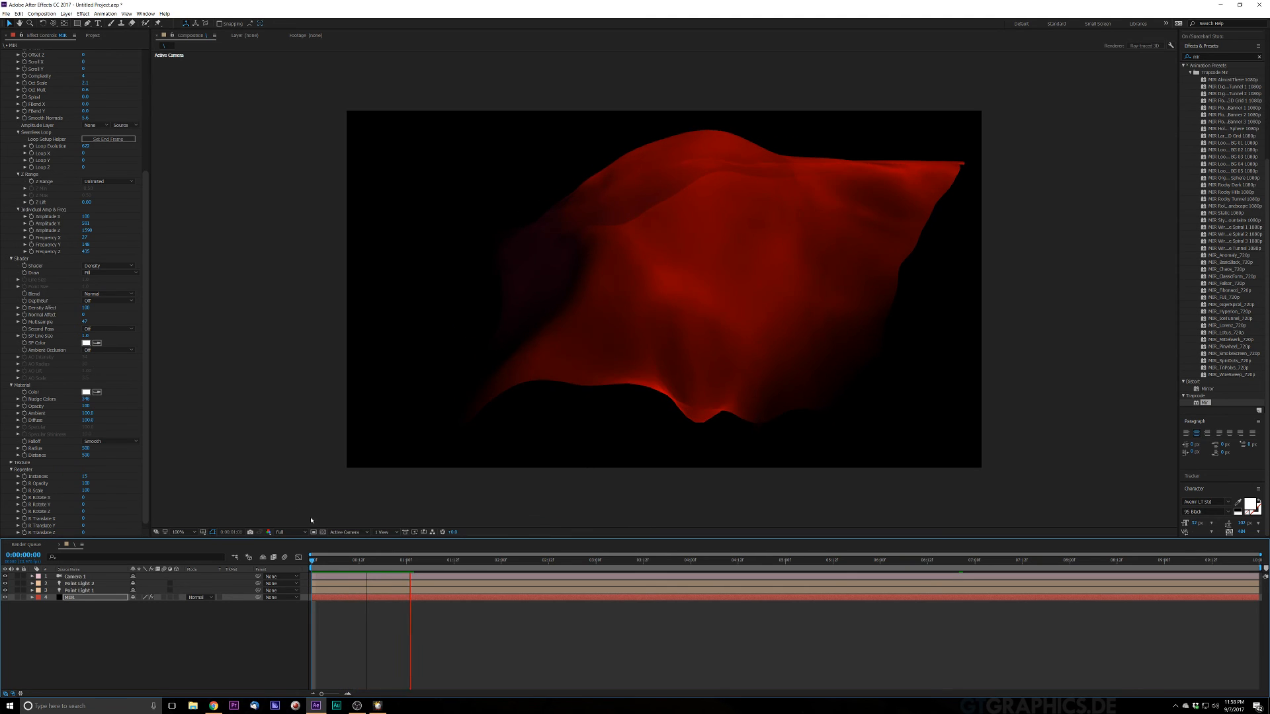
key(space)
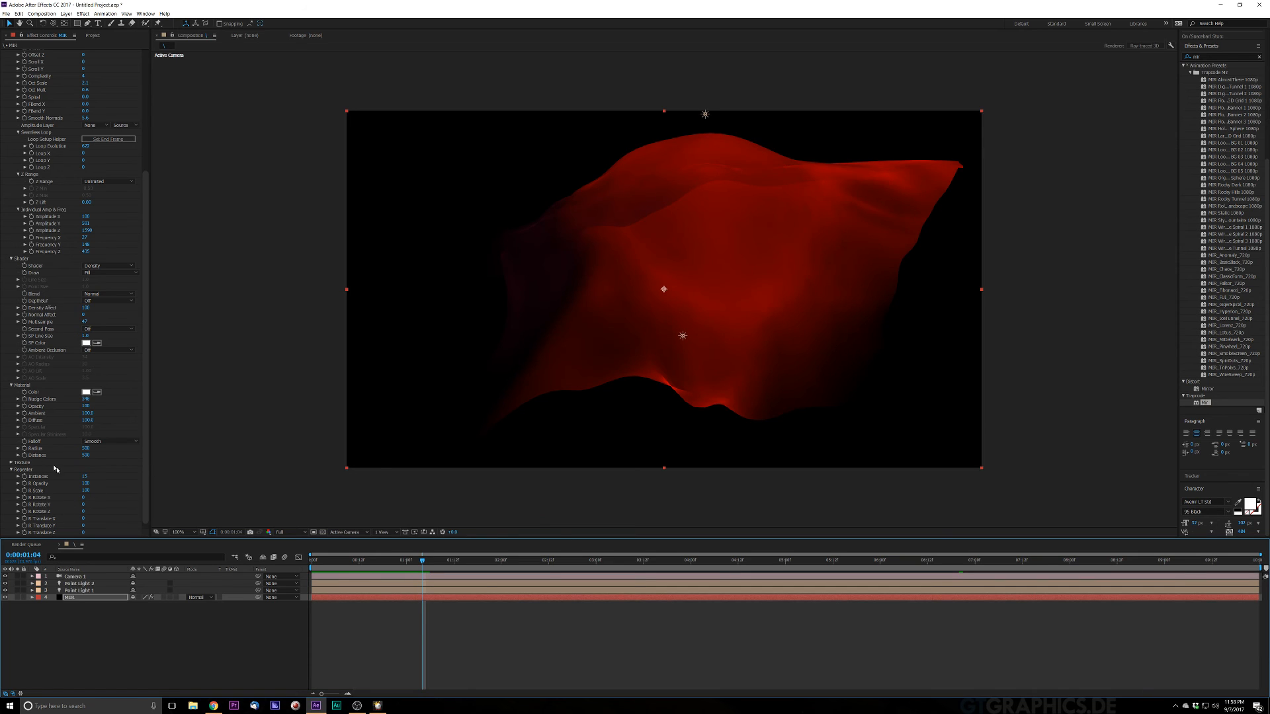
Reduce the Repeater's instances on the MIR layer and raise its X and Y rotation to about 100 each
click(84, 477)
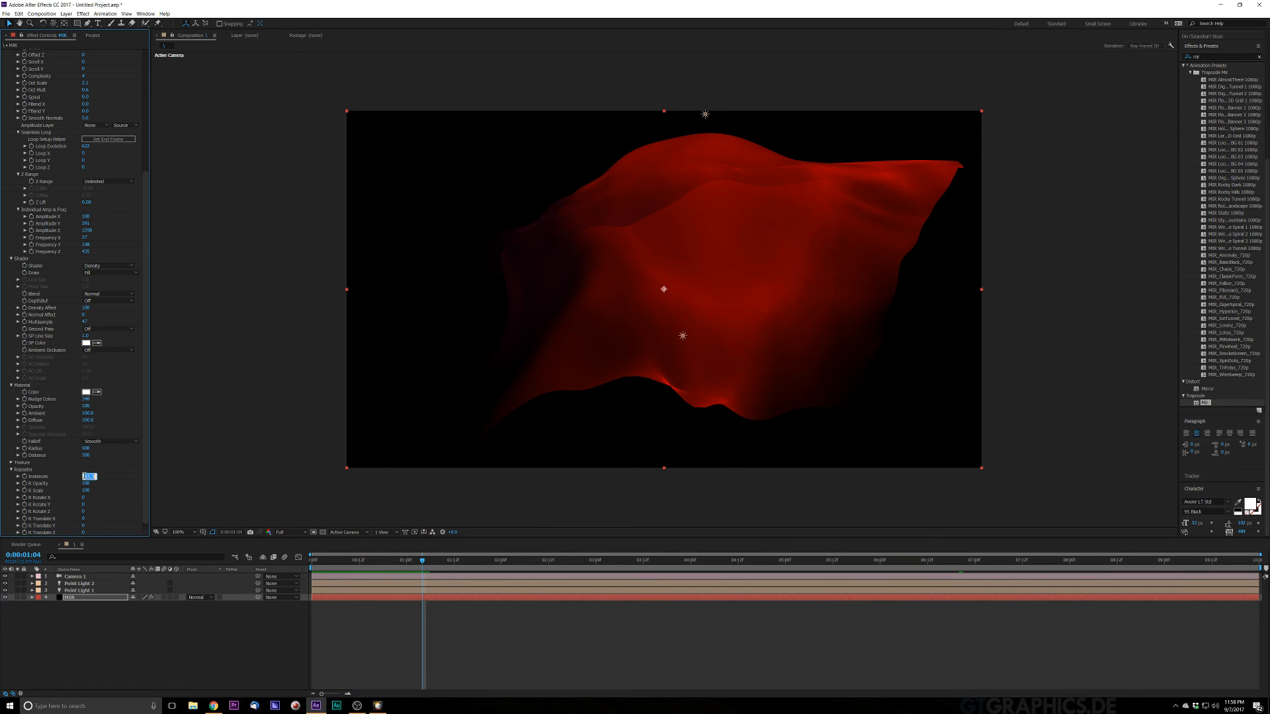
text(0)
key(Return)
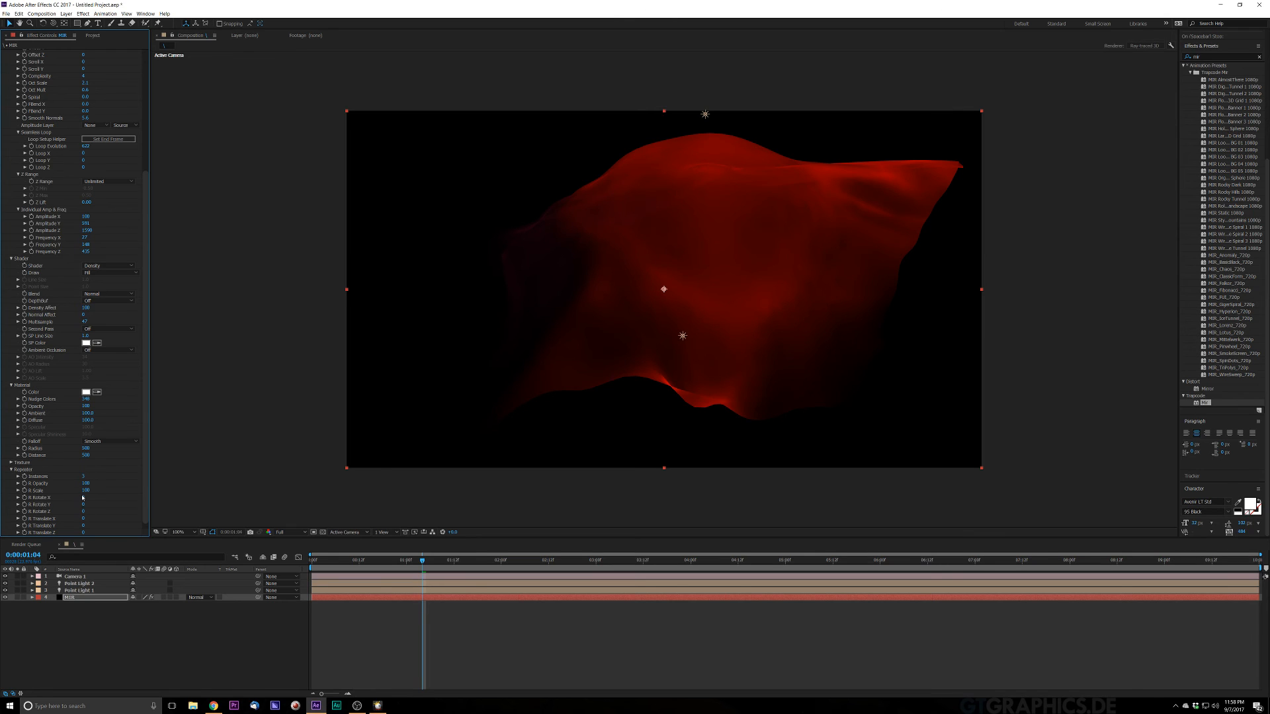
drag(84, 498, 117, 491)
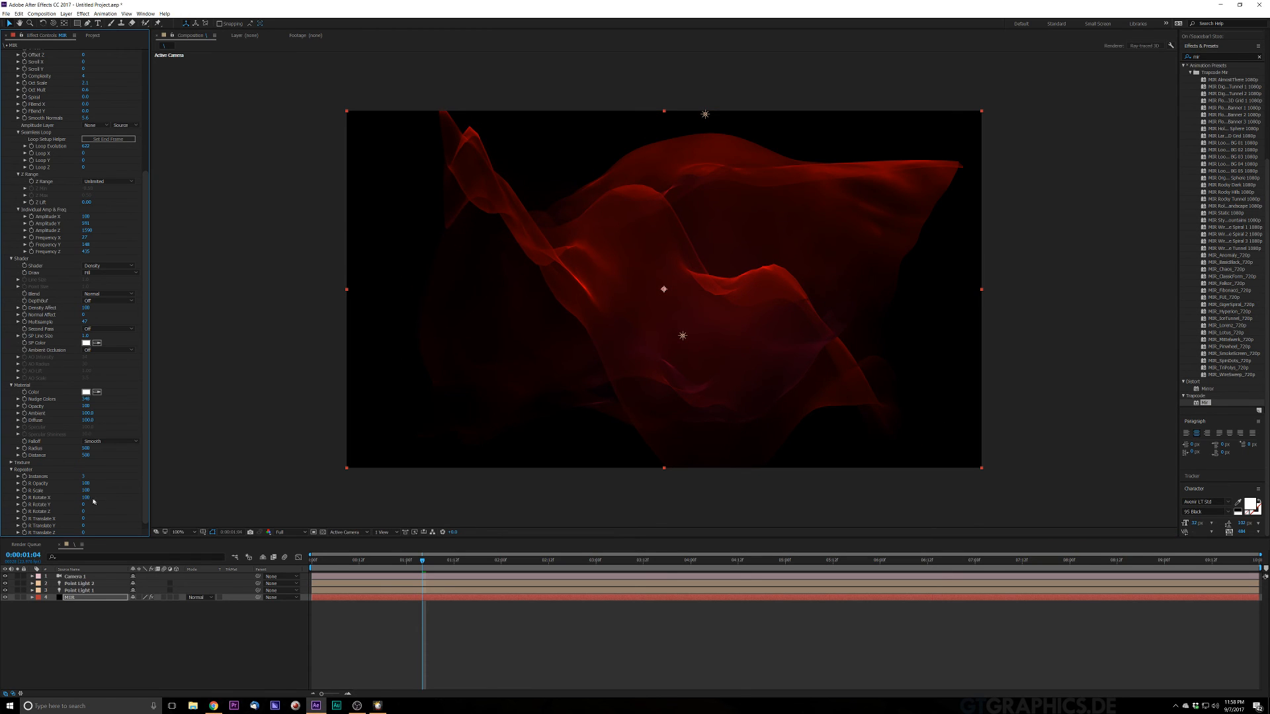
drag(90, 504, 123, 503)
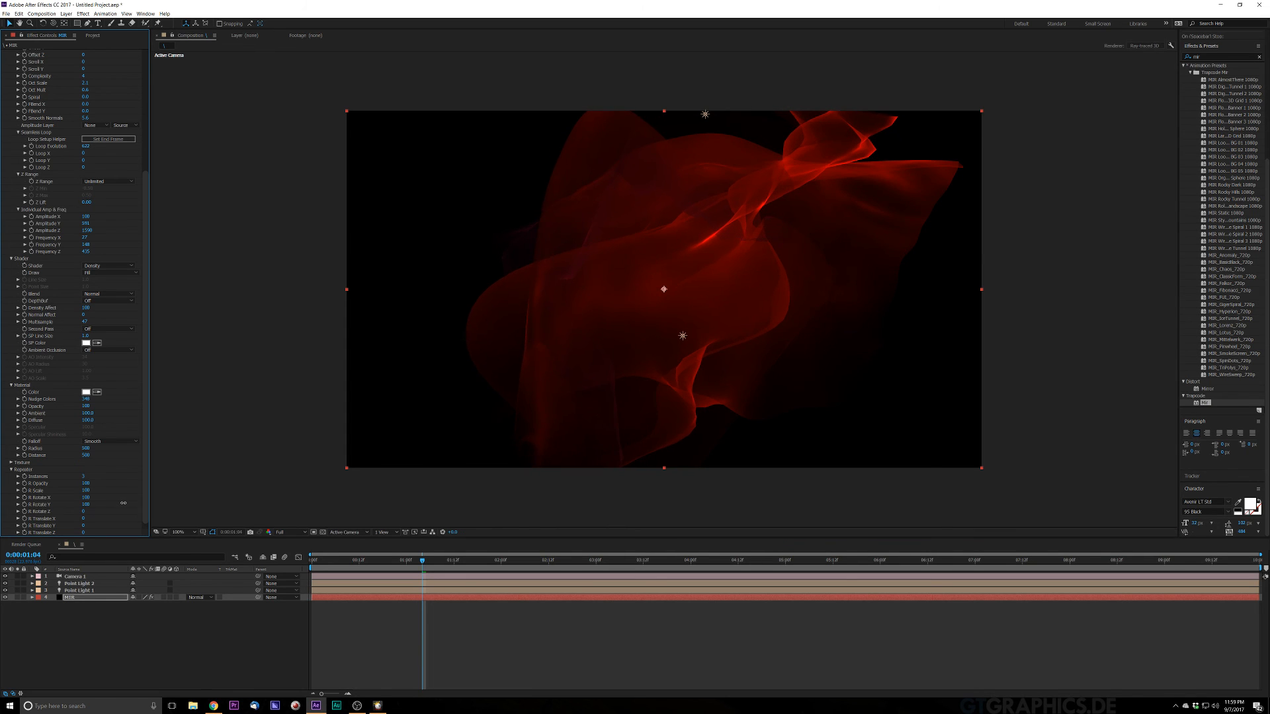
Set the Repeater's Z rotation to 100 and preview the rotated copies in motion
click(84, 511)
text(100)
key(Return)
key(space)
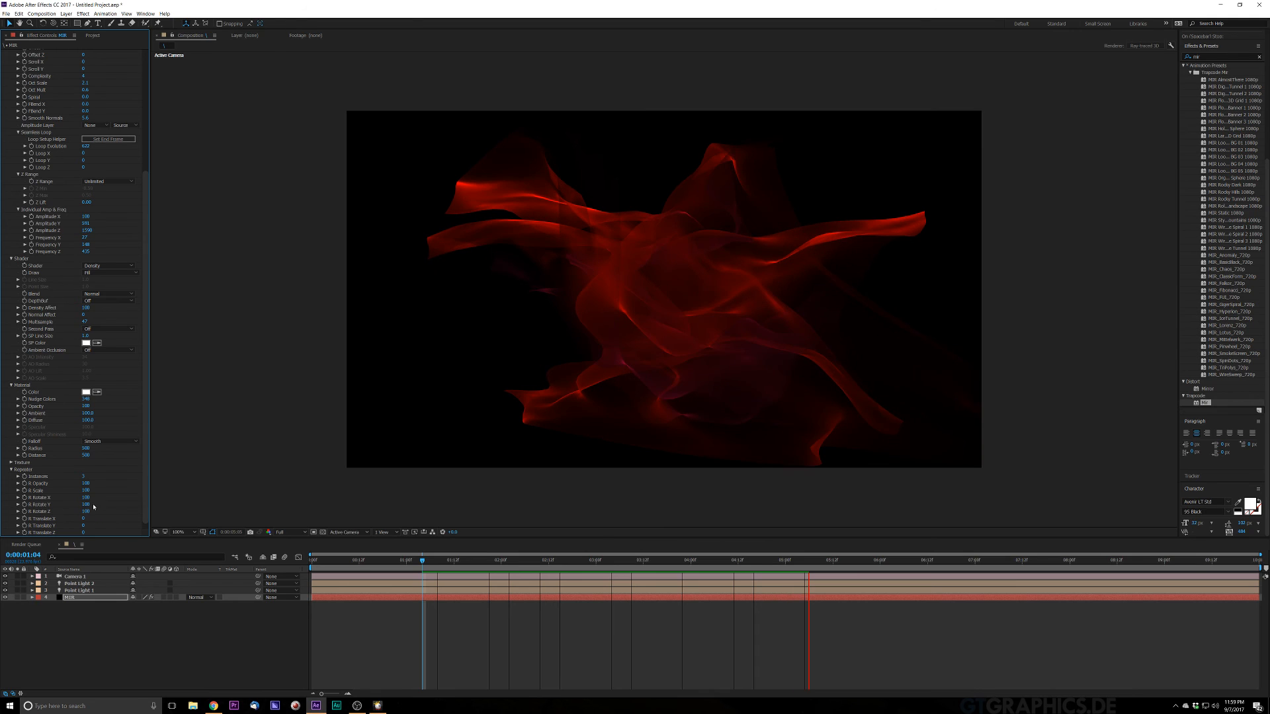
Reset the Repeater's Z, X and Y rotation to 0 and return to the composition view
click(86, 511)
click(87, 511)
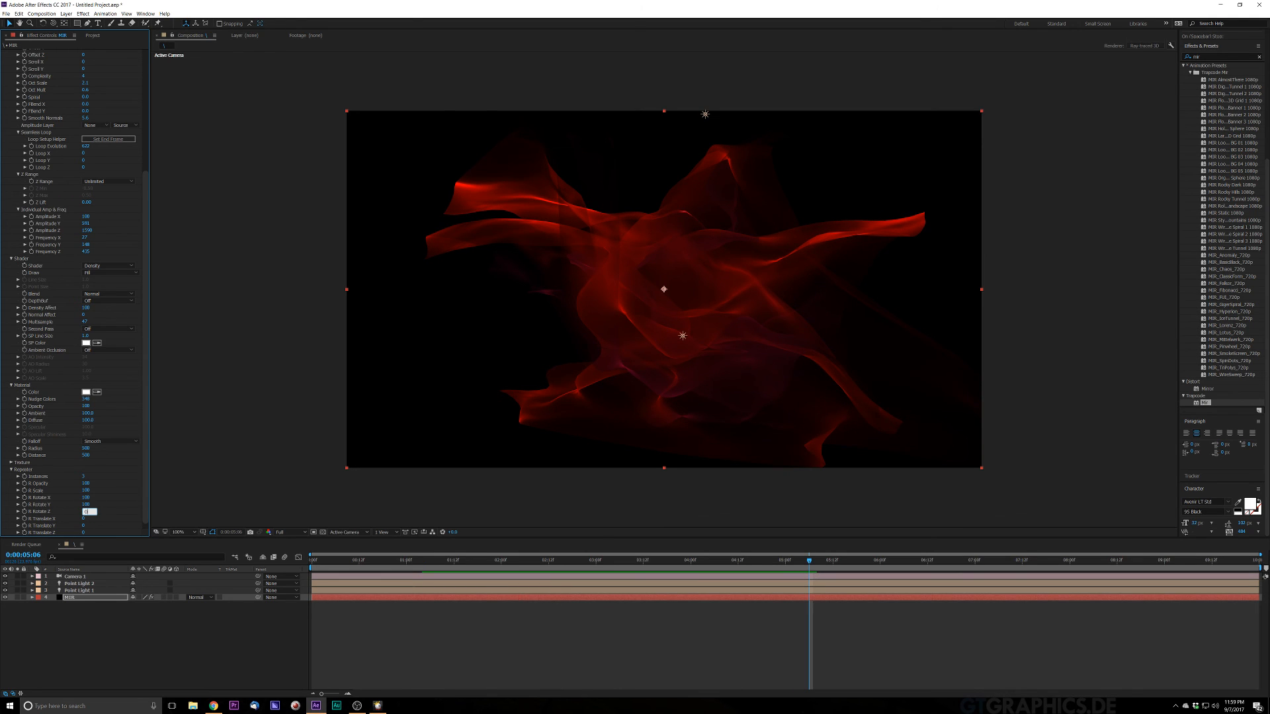
text(0)
key(Return)
key(KP_Enter)
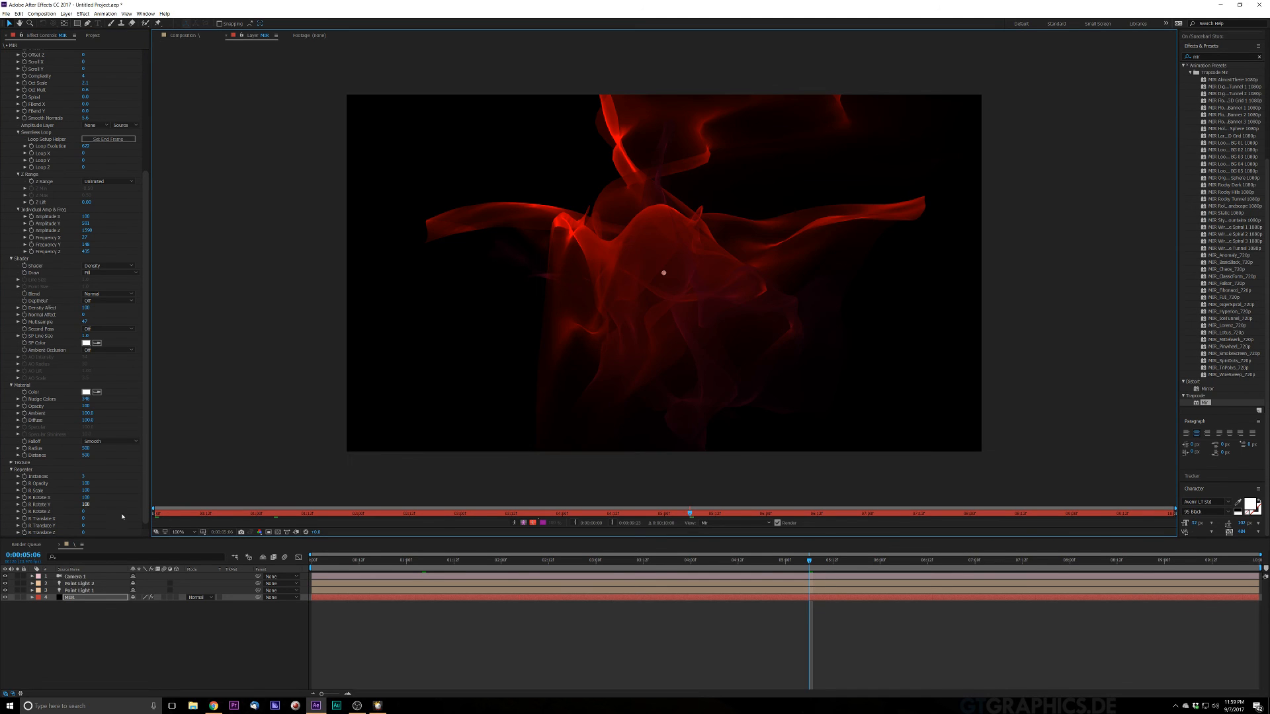
click(88, 499)
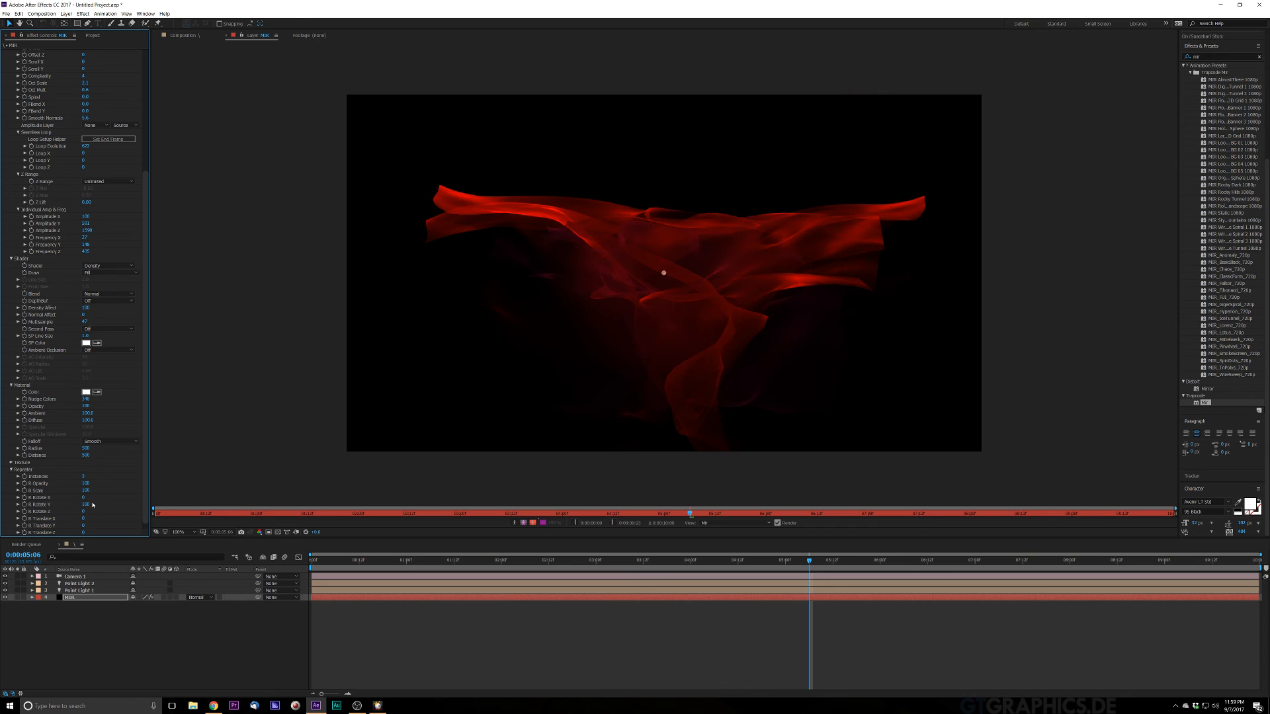
click(85, 504)
text(0)
key(Return)
click(178, 37)
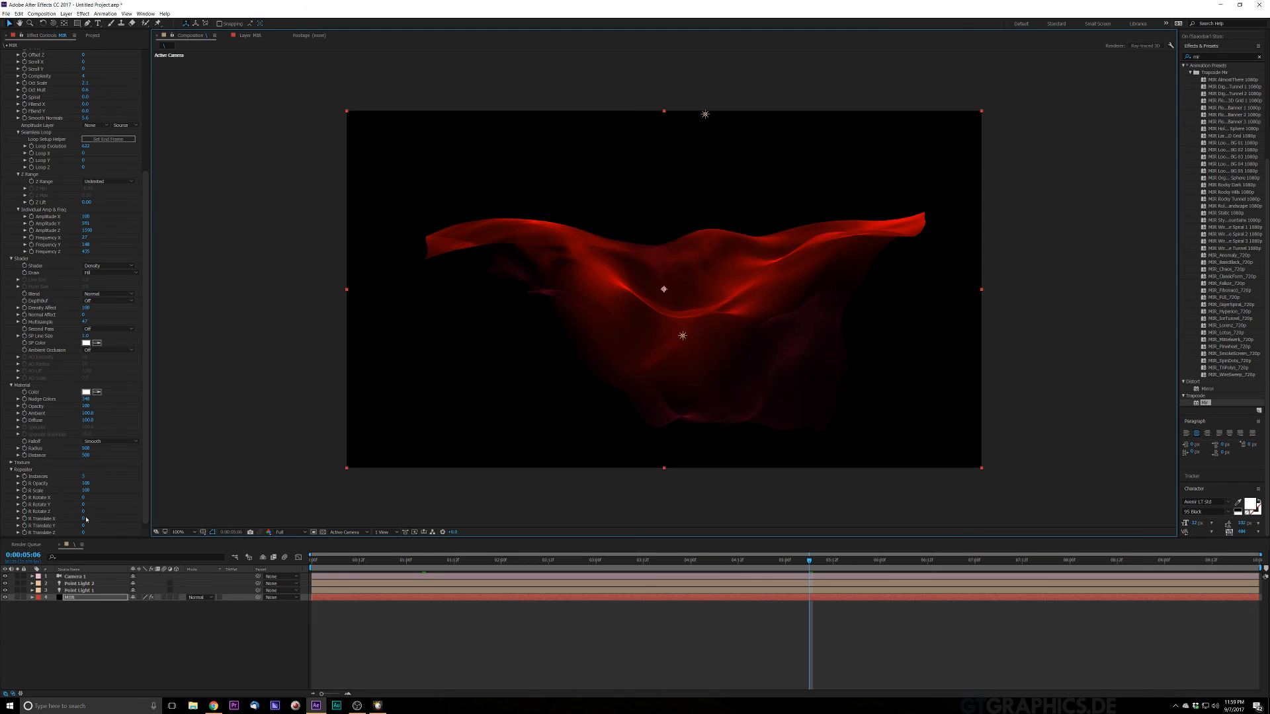
Offset the repeated mesh along X with the Repeater's translation, and set the instances to 1
drag(84, 519, 389, 547)
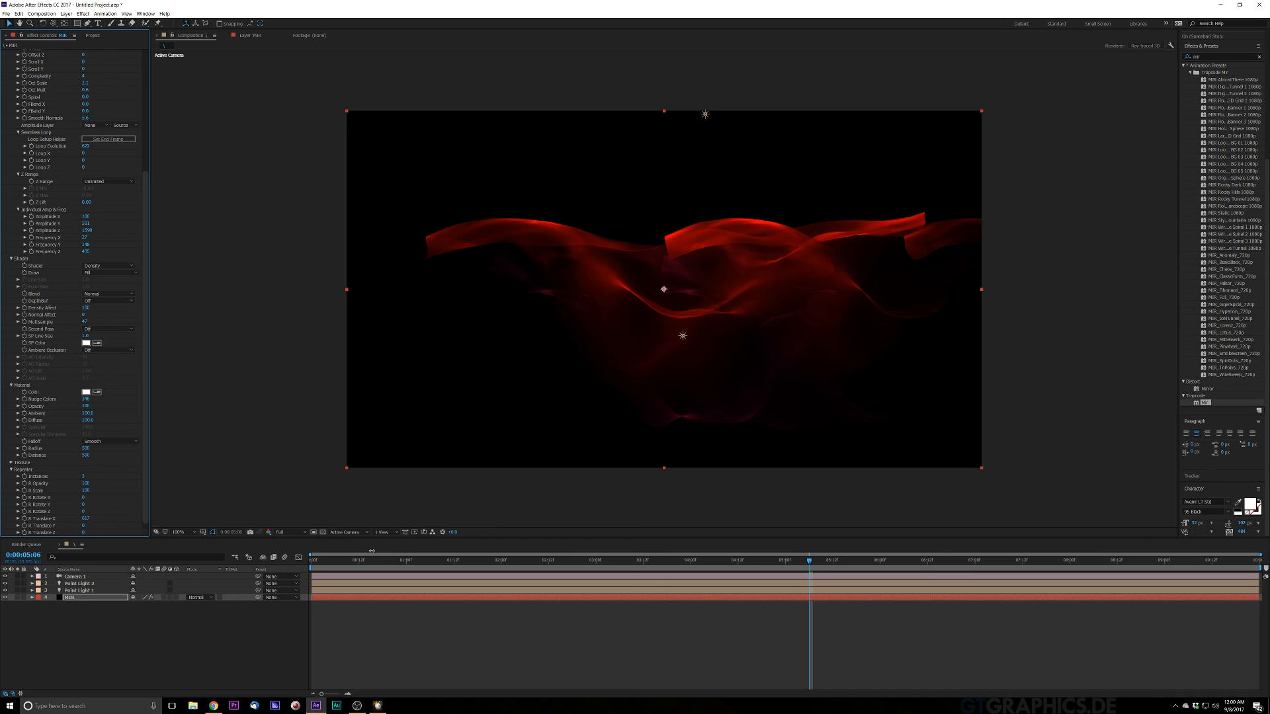
click(84, 476)
text(1)
key(Return)
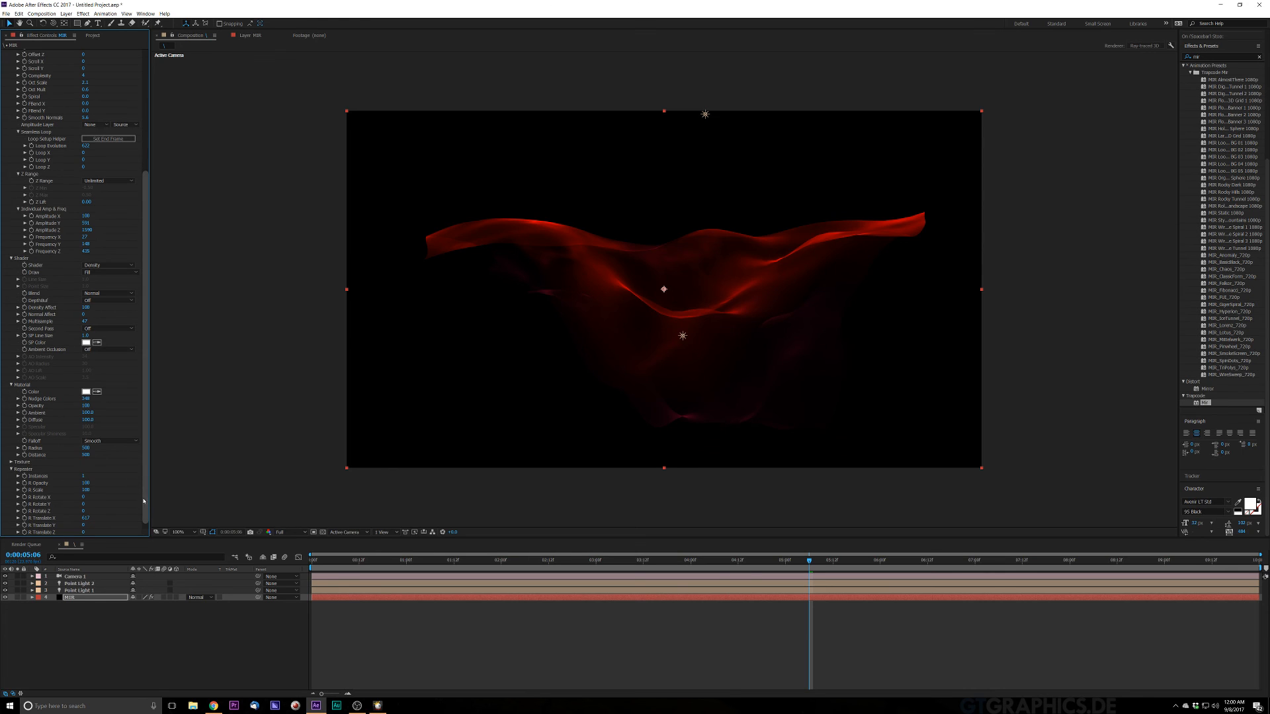
Expand the MIR layer's Visibility settings and adjust the near and fog start distances
drag(143, 501, 139, 525)
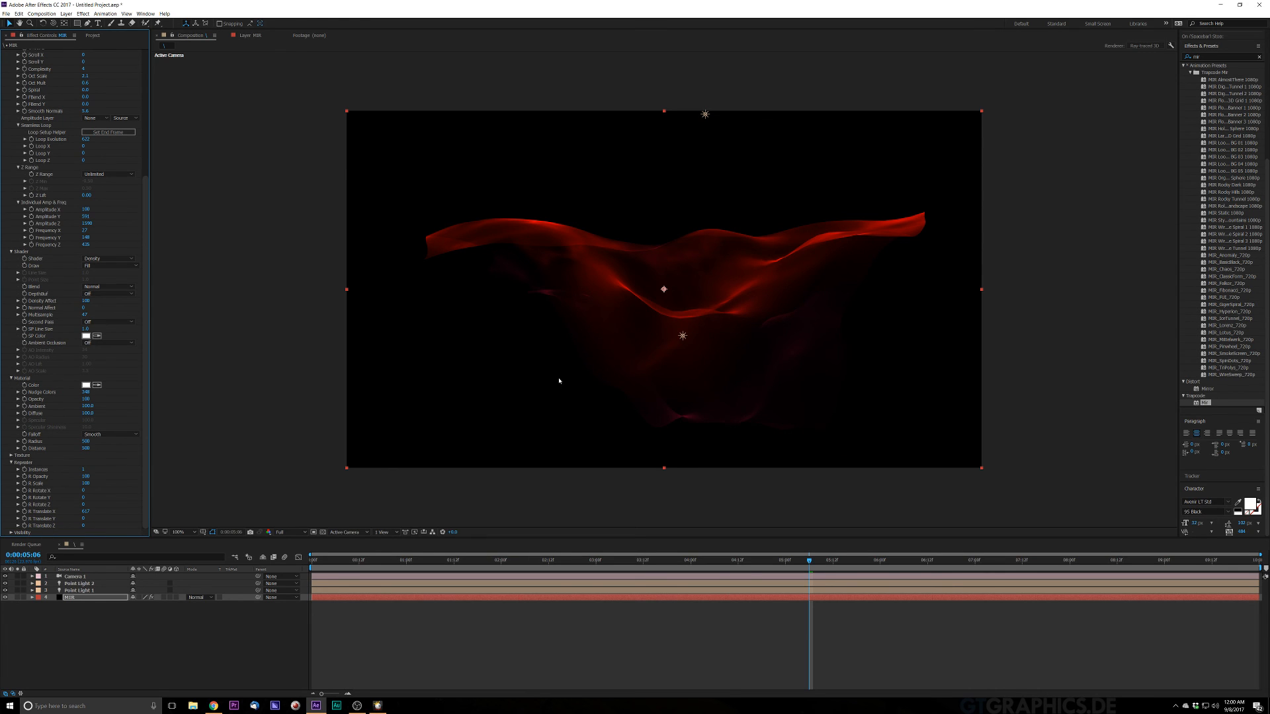
click(11, 532)
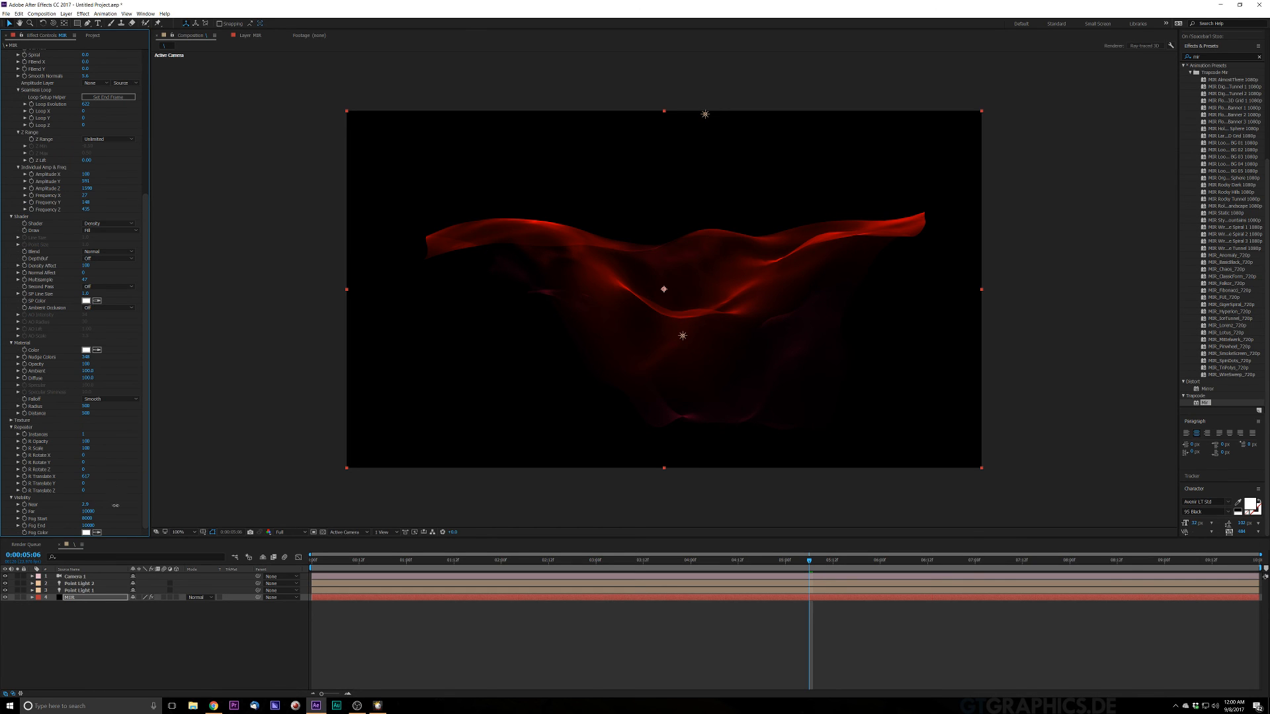
drag(116, 505, 144, 509)
drag(129, 517, 131, 516)
drag(150, 522, 199, 522)
Play the mesh animation from the first frame to check the visibility changes
drag(314, 566, 303, 562)
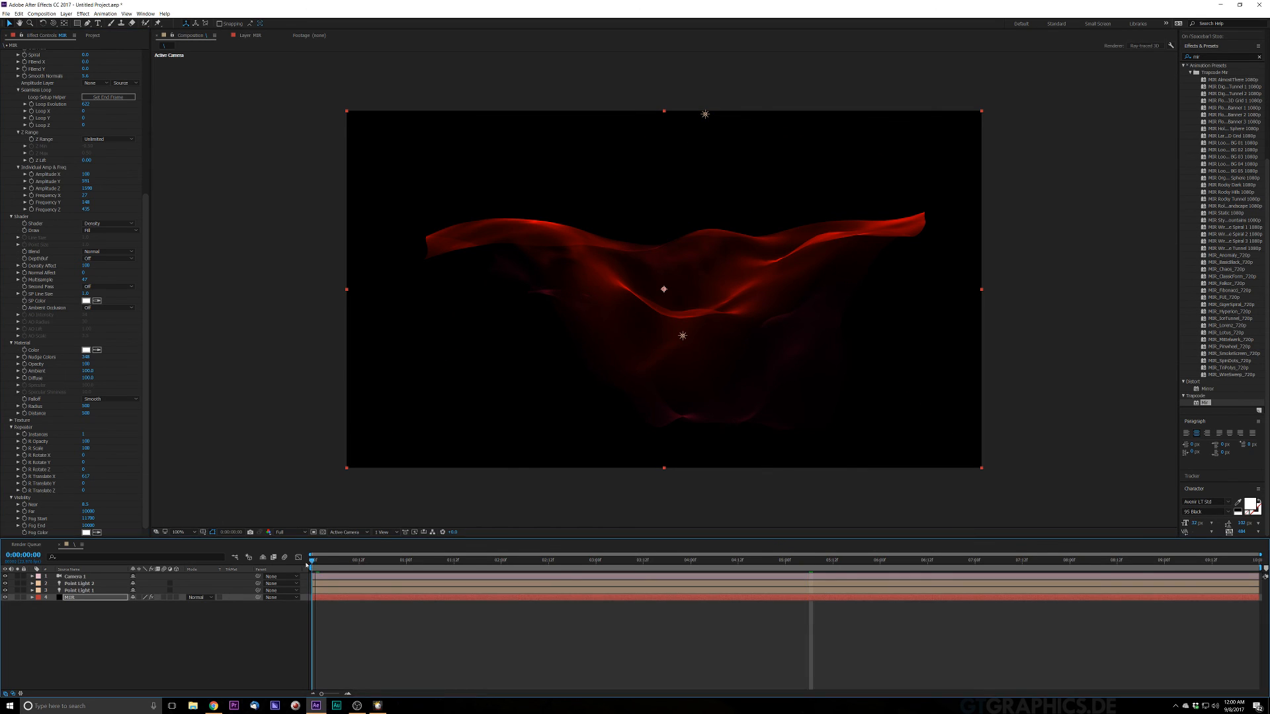
key(space)
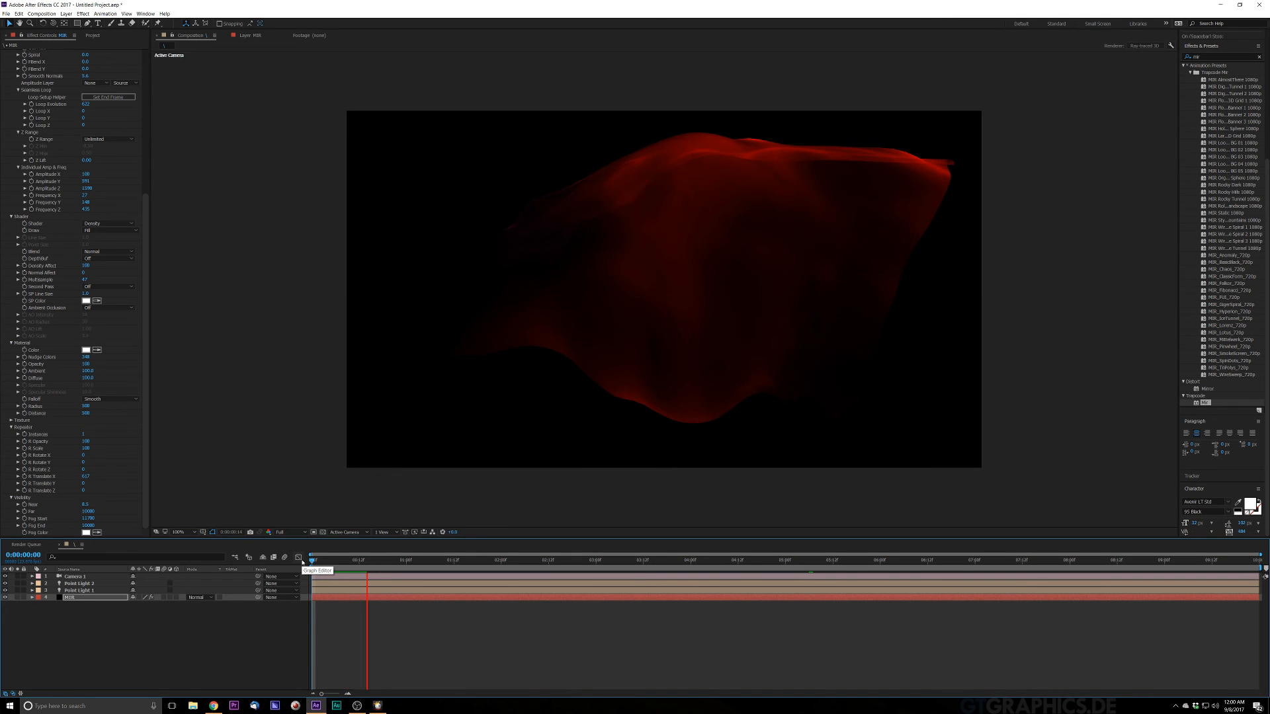
key(space)
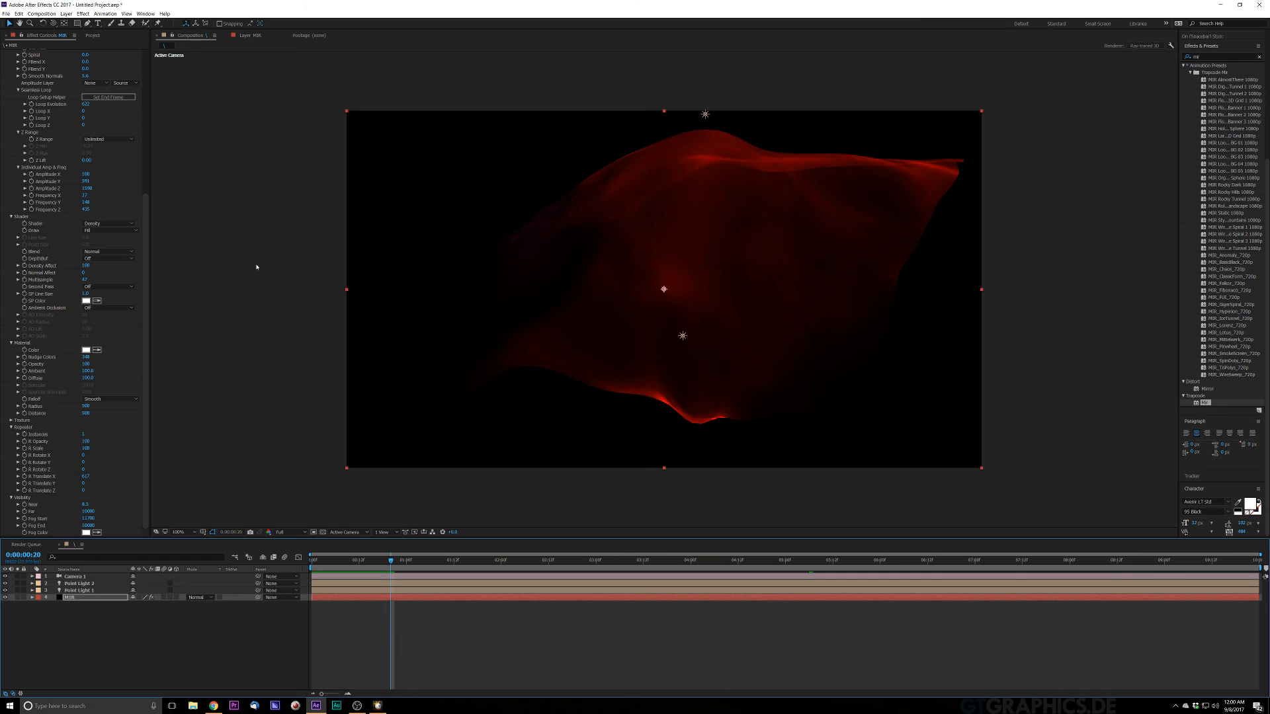
Try brightening the MIR layer using a Curves effect with a steeper RGB curve, and remove the effect
key(ctrl+space)
text(curves)
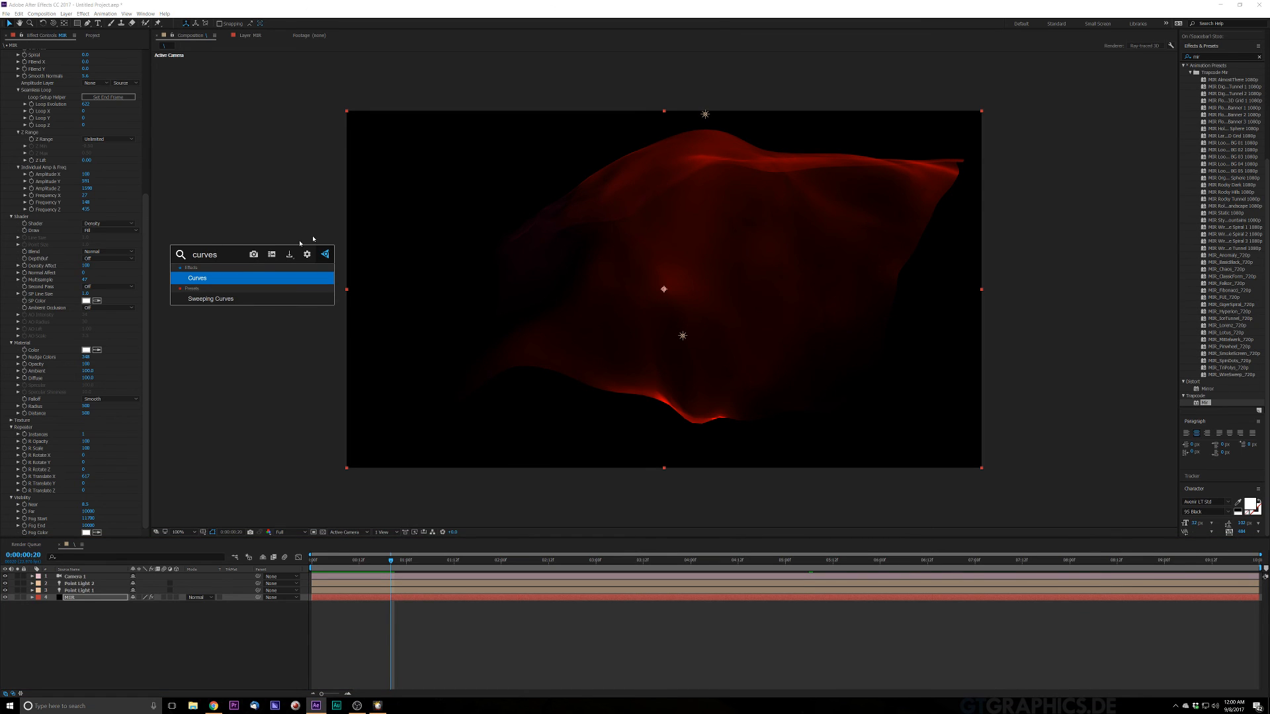
key(Return)
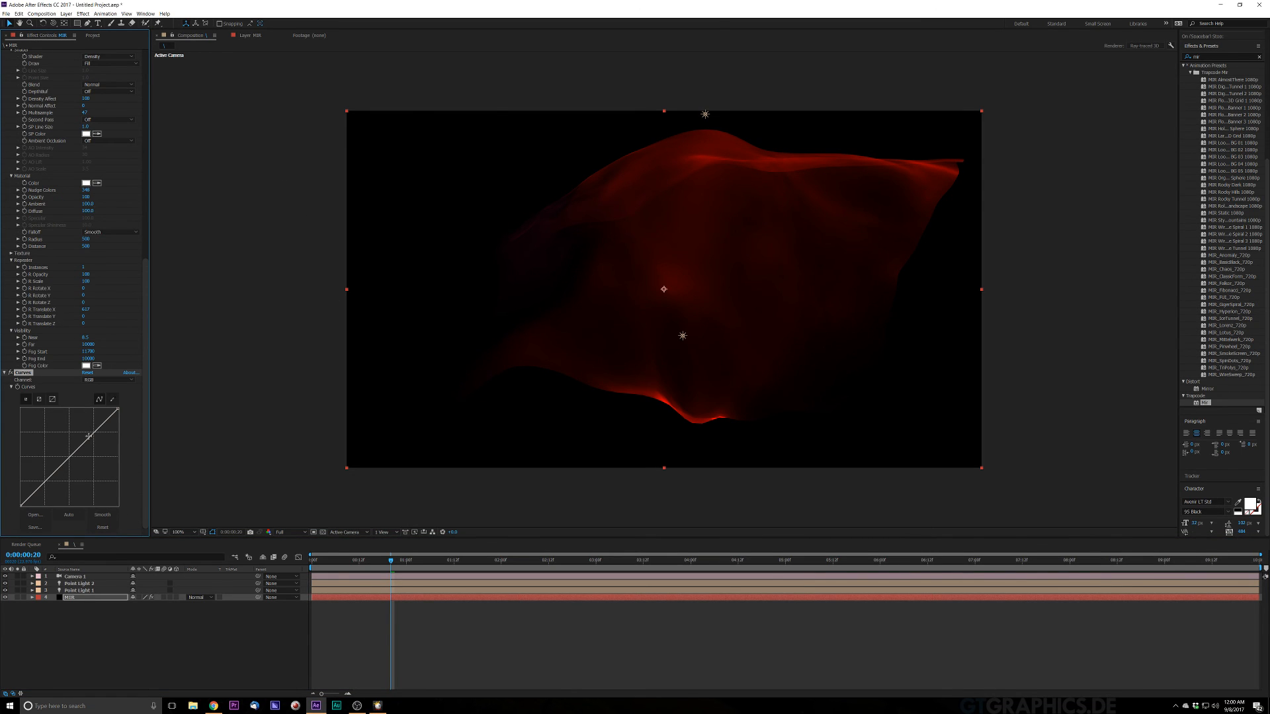
drag(87, 437, 55, 410)
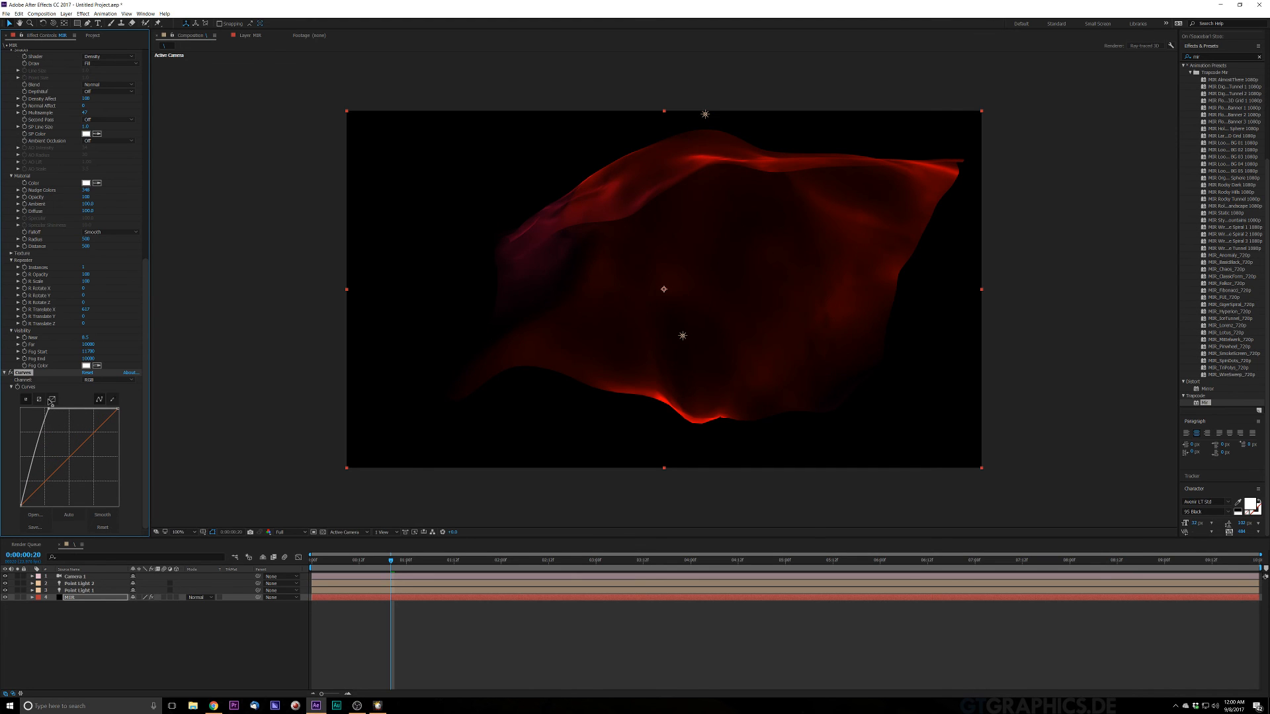
drag(38, 390, 70, 400)
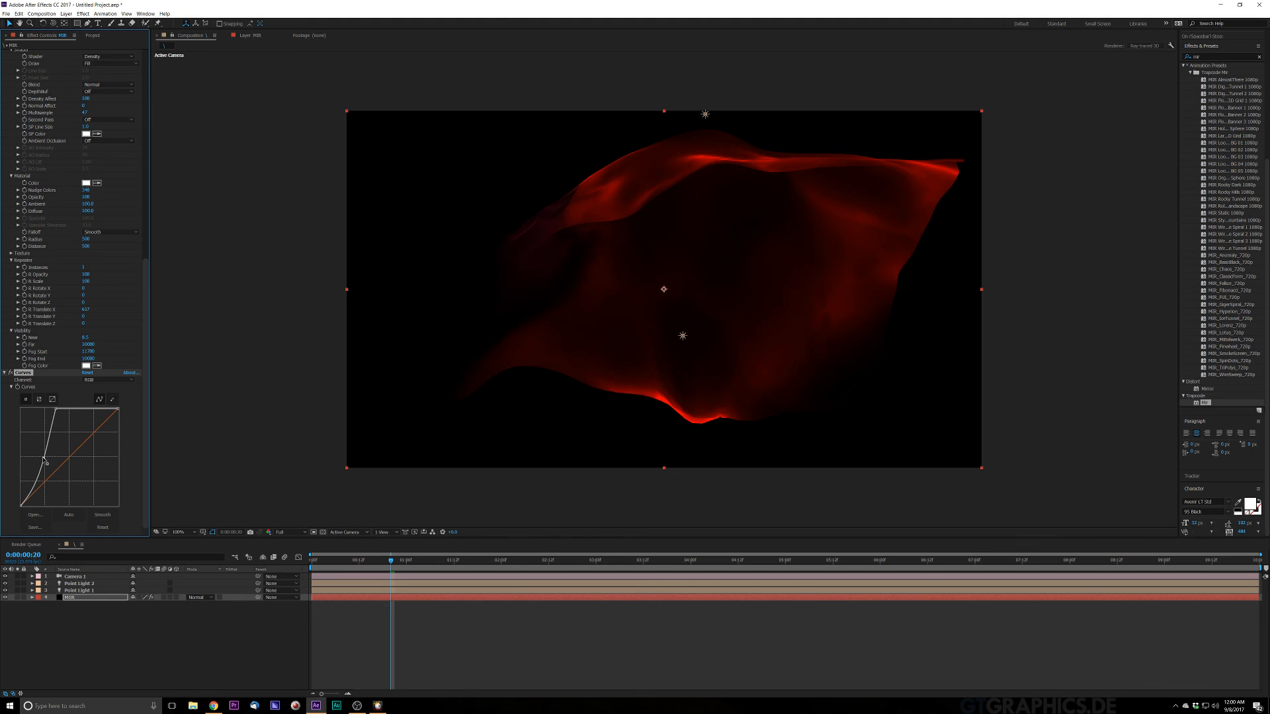
drag(30, 429, 30, 413)
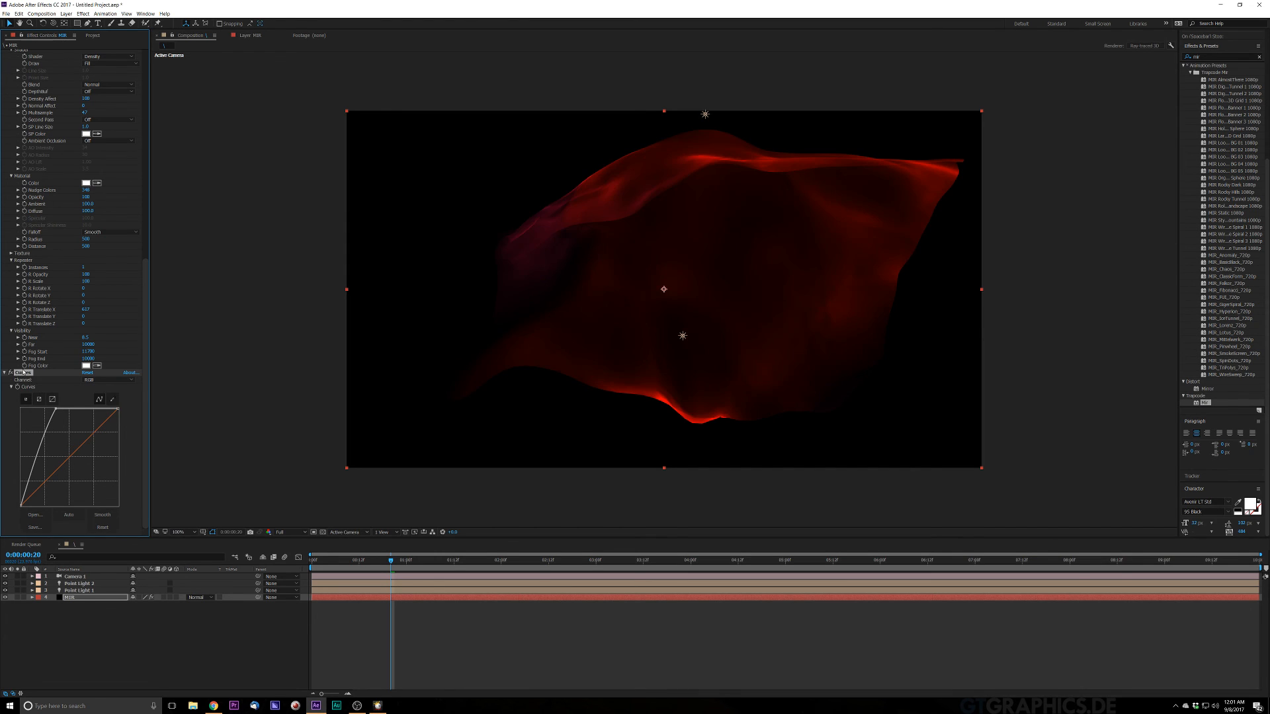
key(Delete)
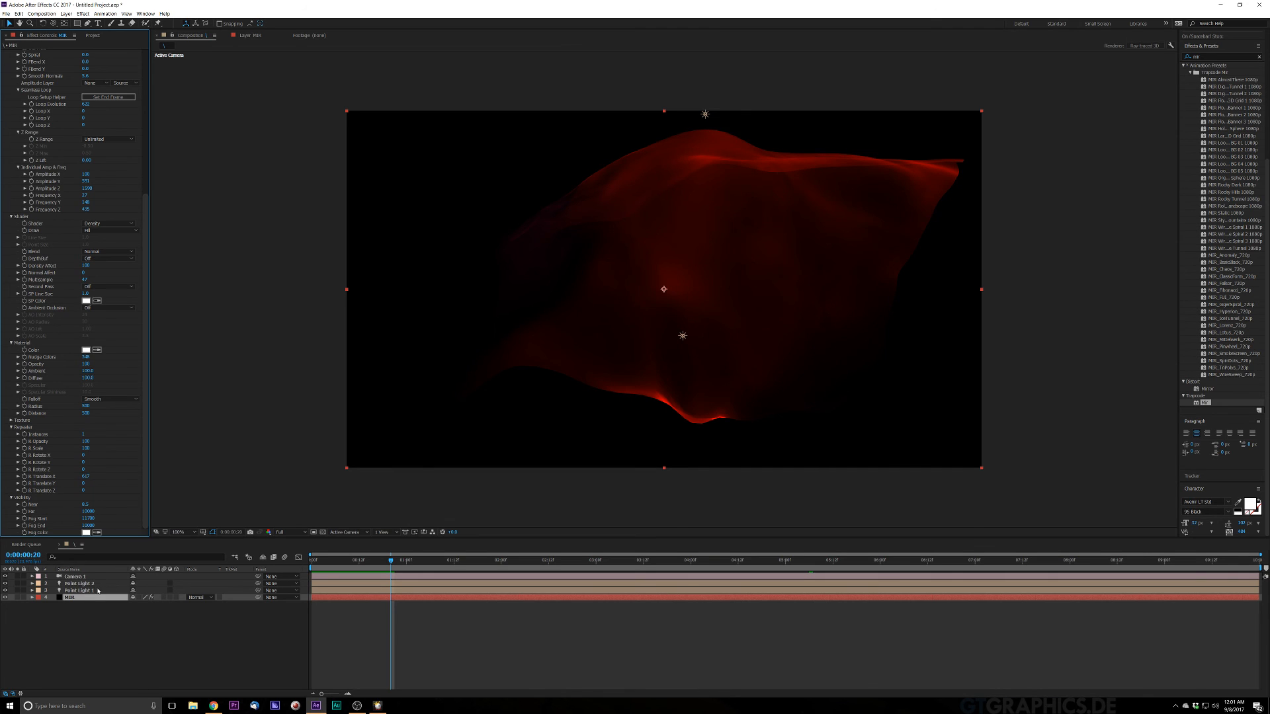
Raise Point Light 1's intensity in its light options to brighten the red lighting on the mesh
click(98, 591)
click(33, 591)
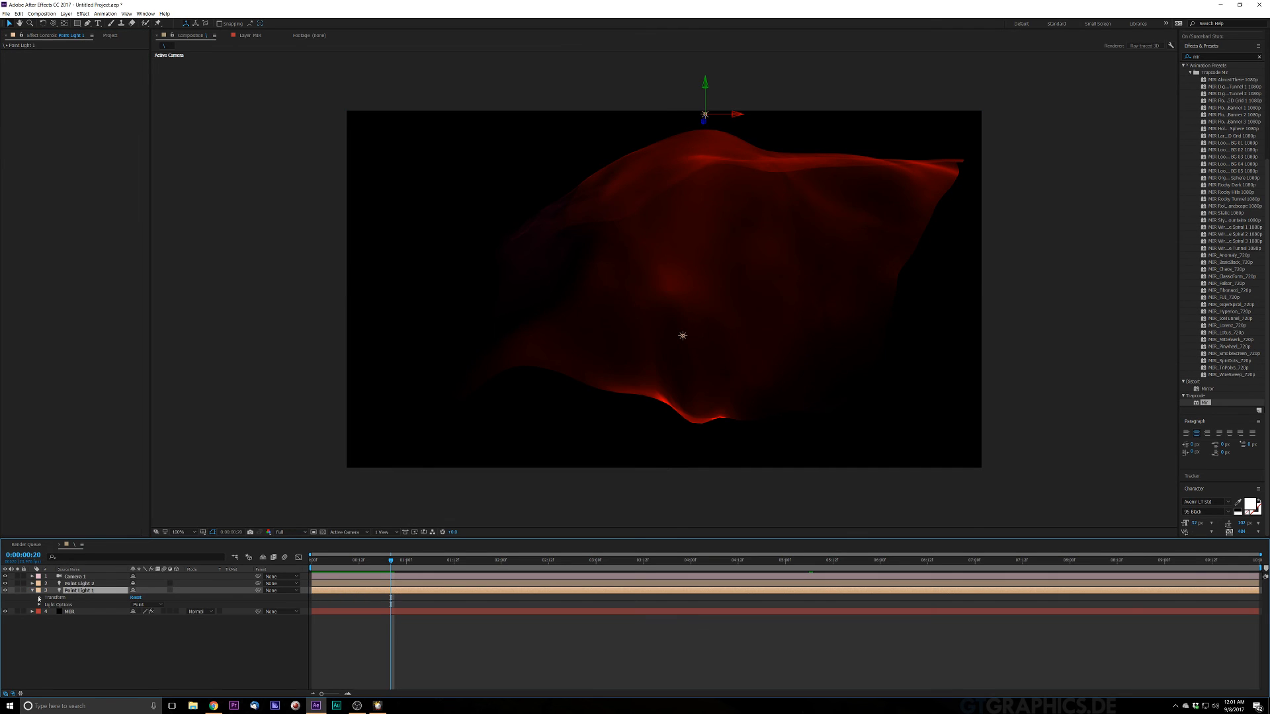
click(39, 605)
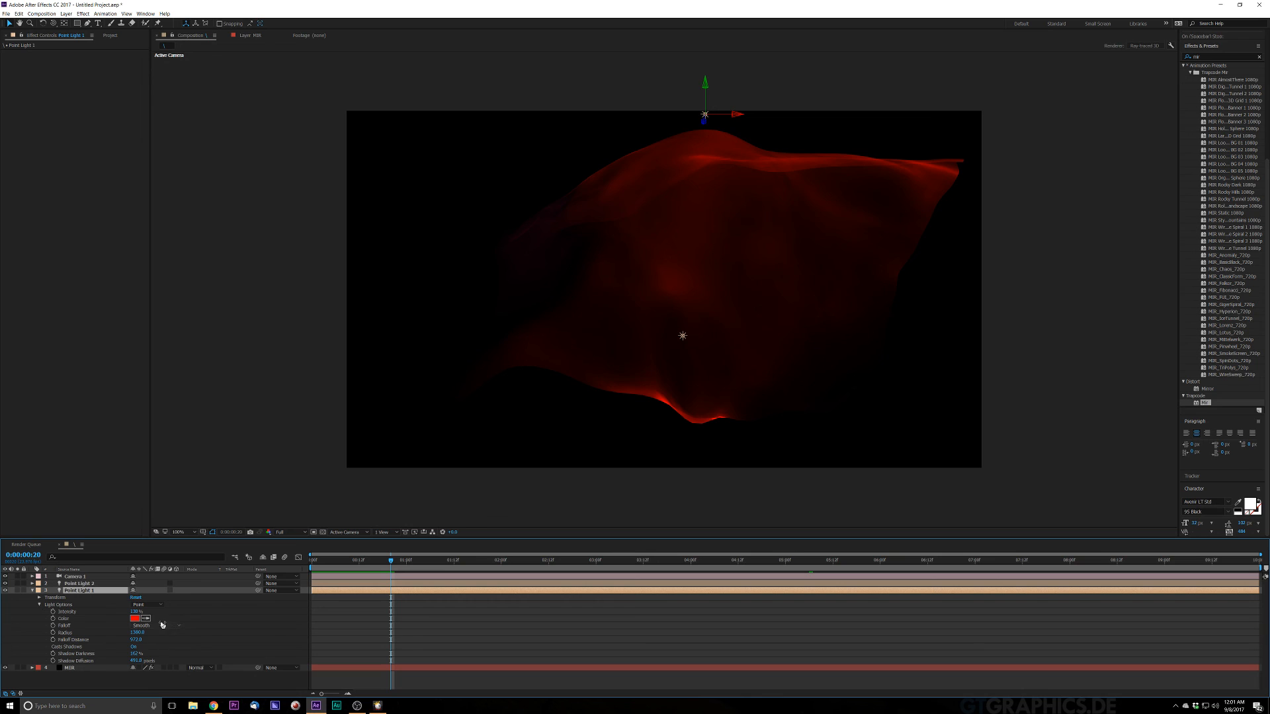
drag(145, 606, 248, 623)
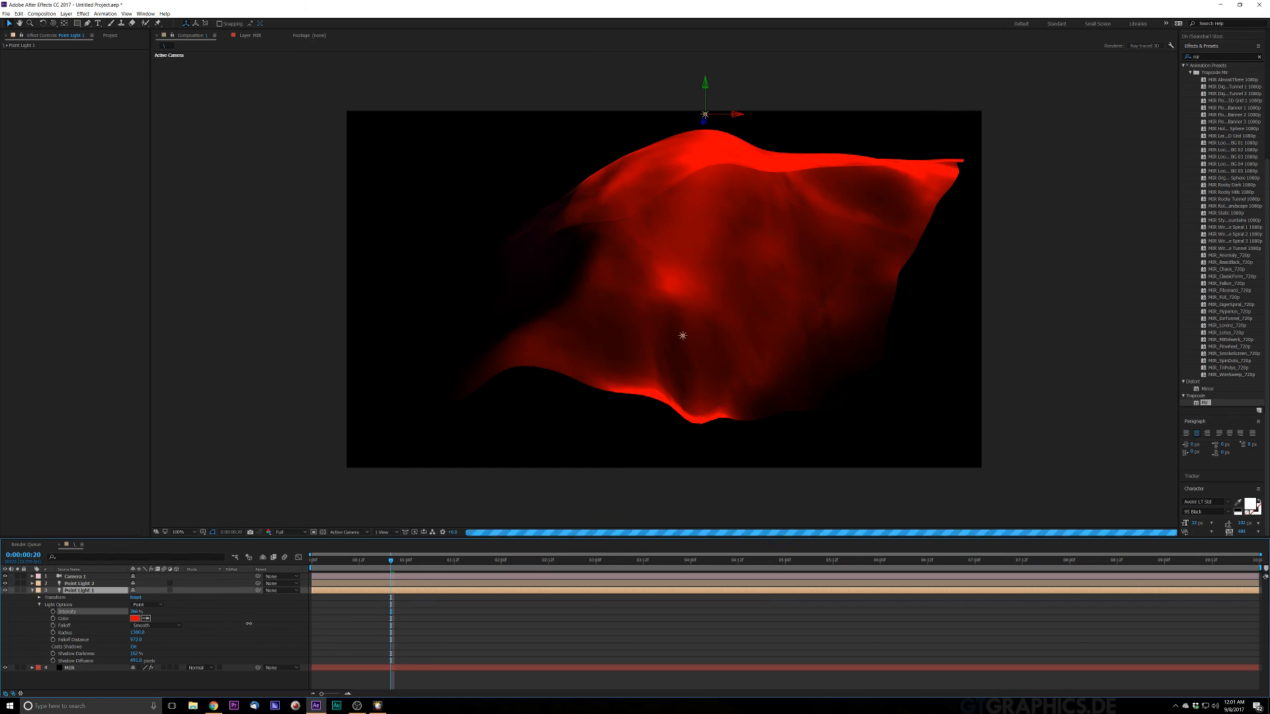
right_click(246, 624)
click(223, 625)
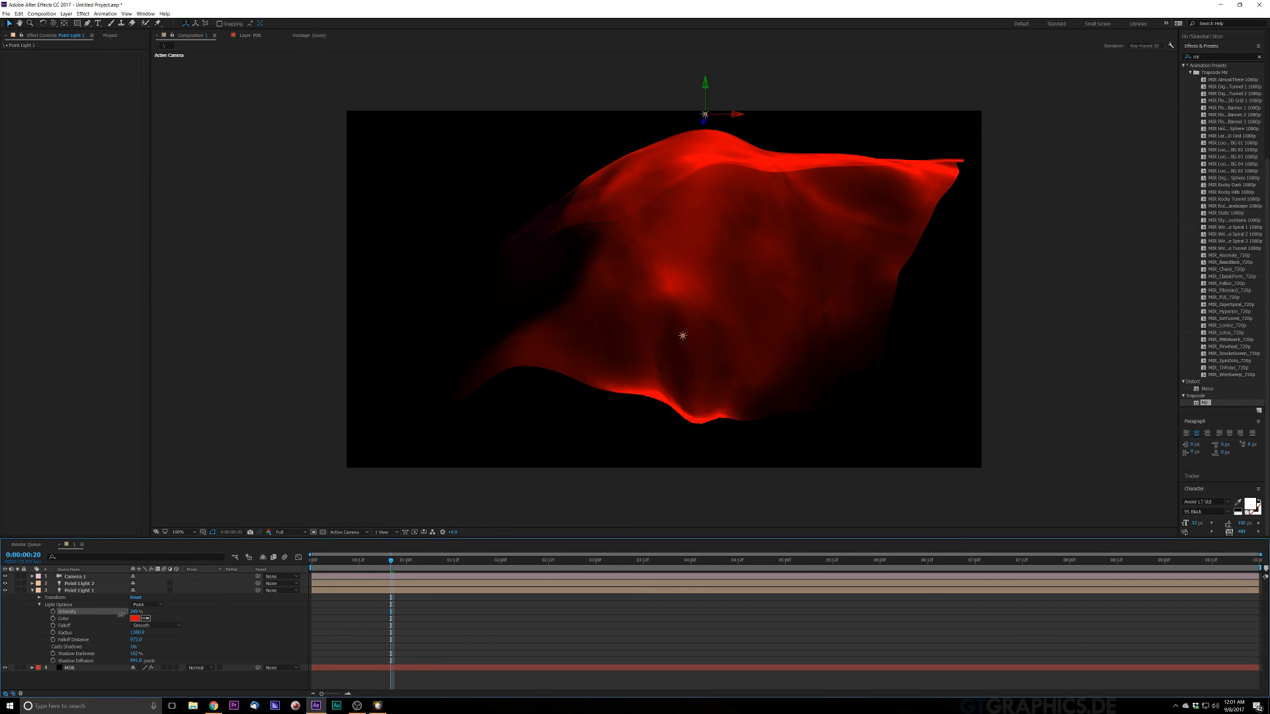
drag(121, 615, 106, 620)
click(137, 632)
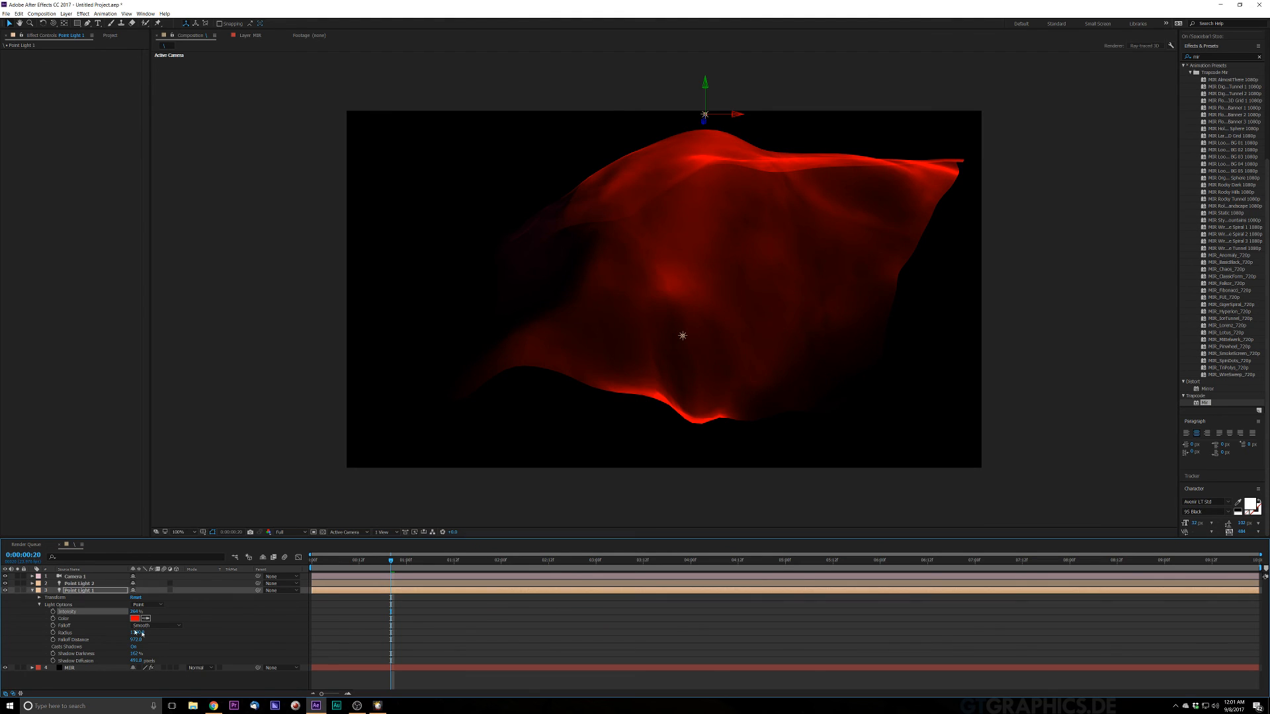
Preview the brighter lighting and fine-tune Point Light 1's intensity to about 180%
key(space)
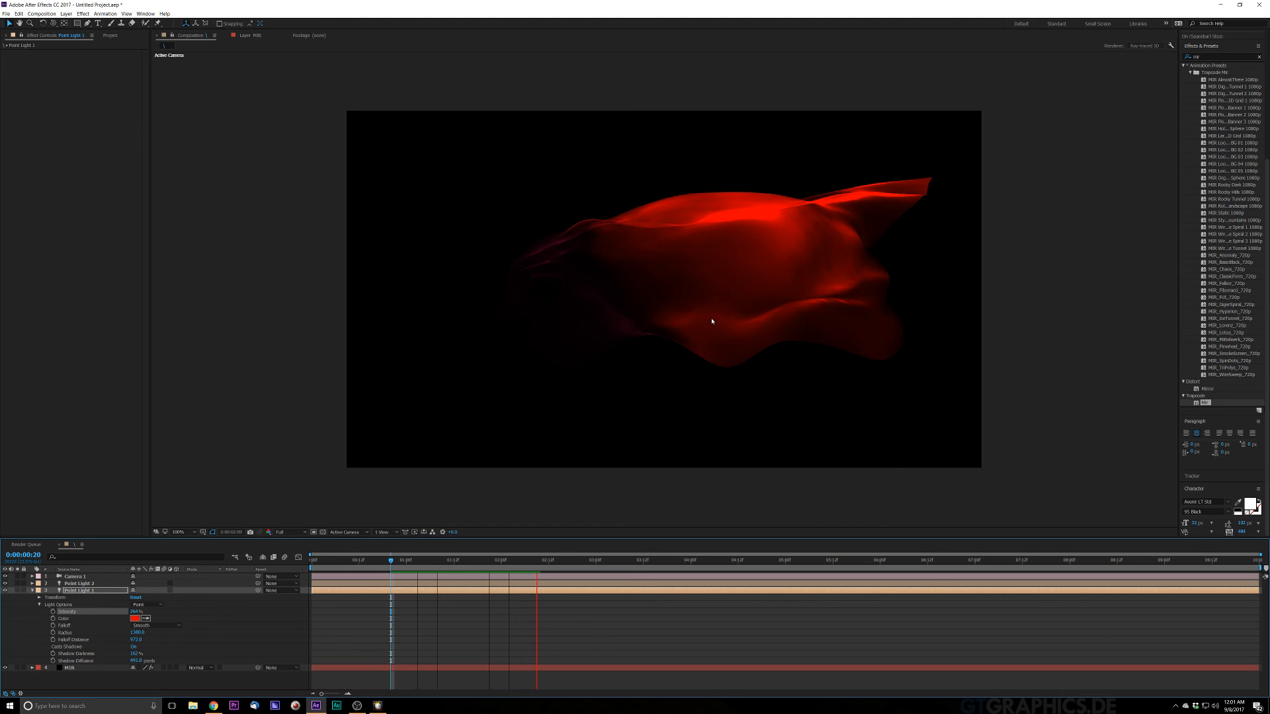
key(space)
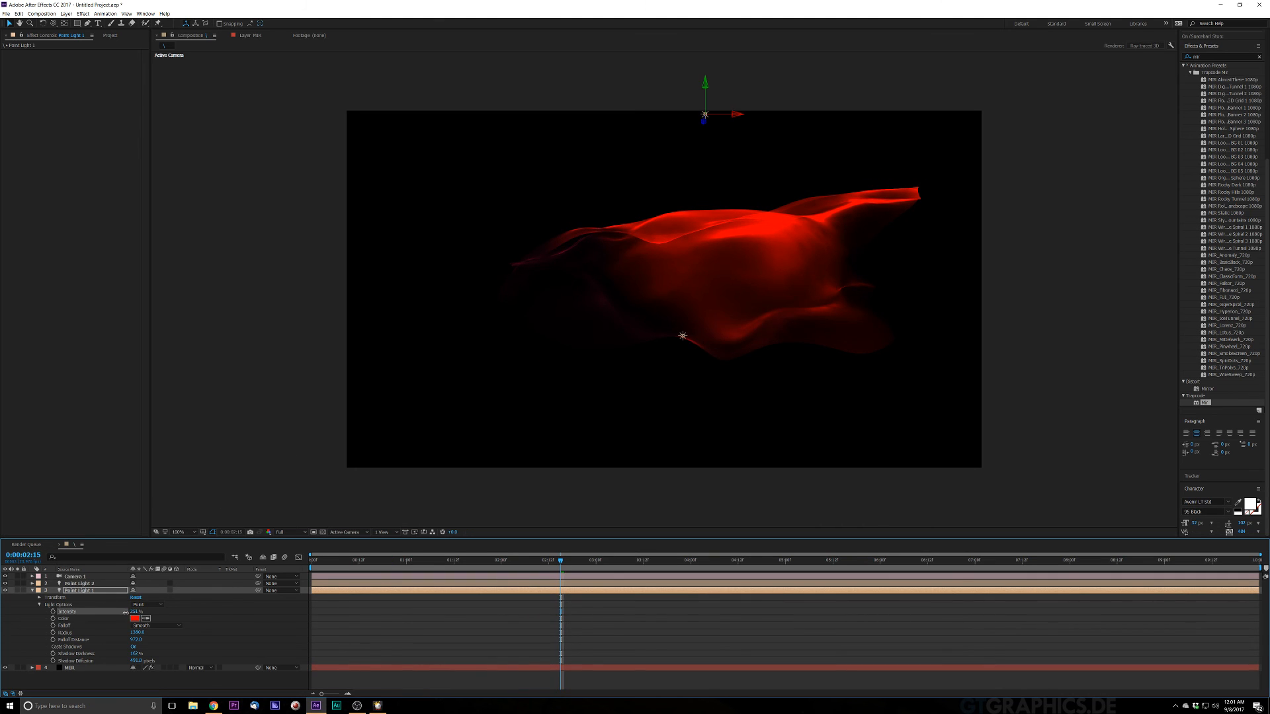
drag(123, 613, 92, 612)
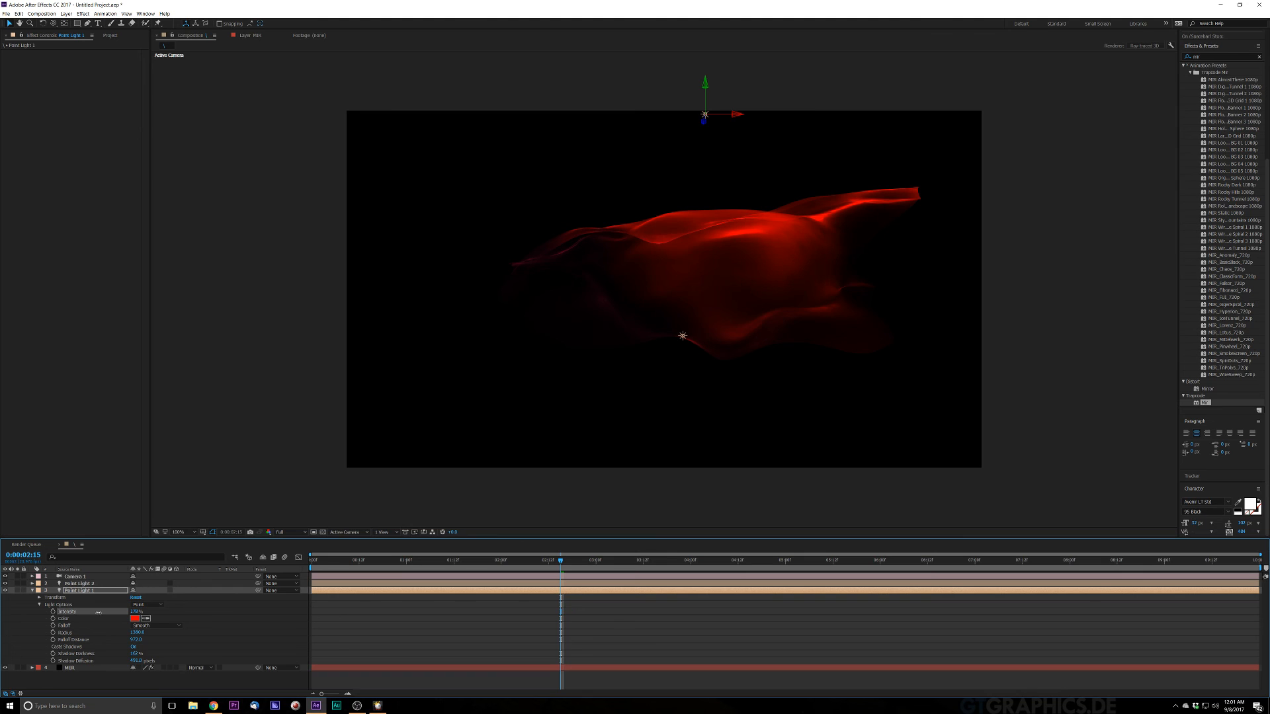
drag(101, 614, 103, 614)
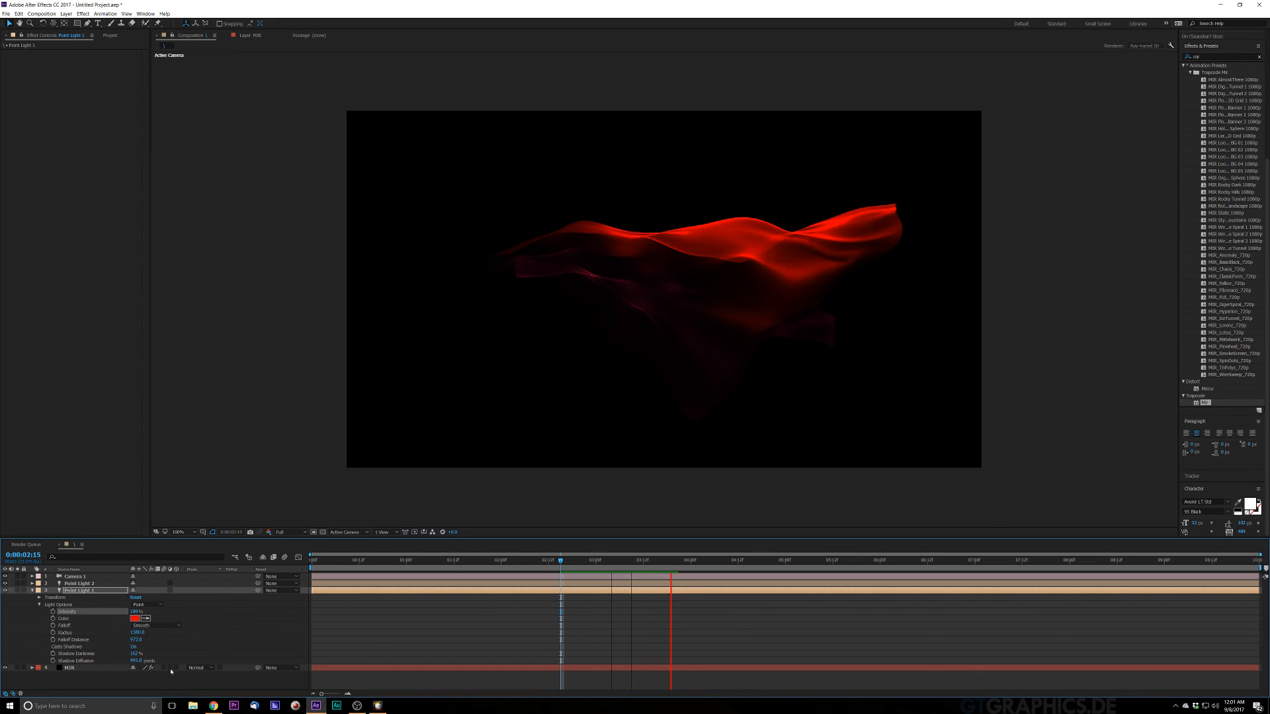
key(space)
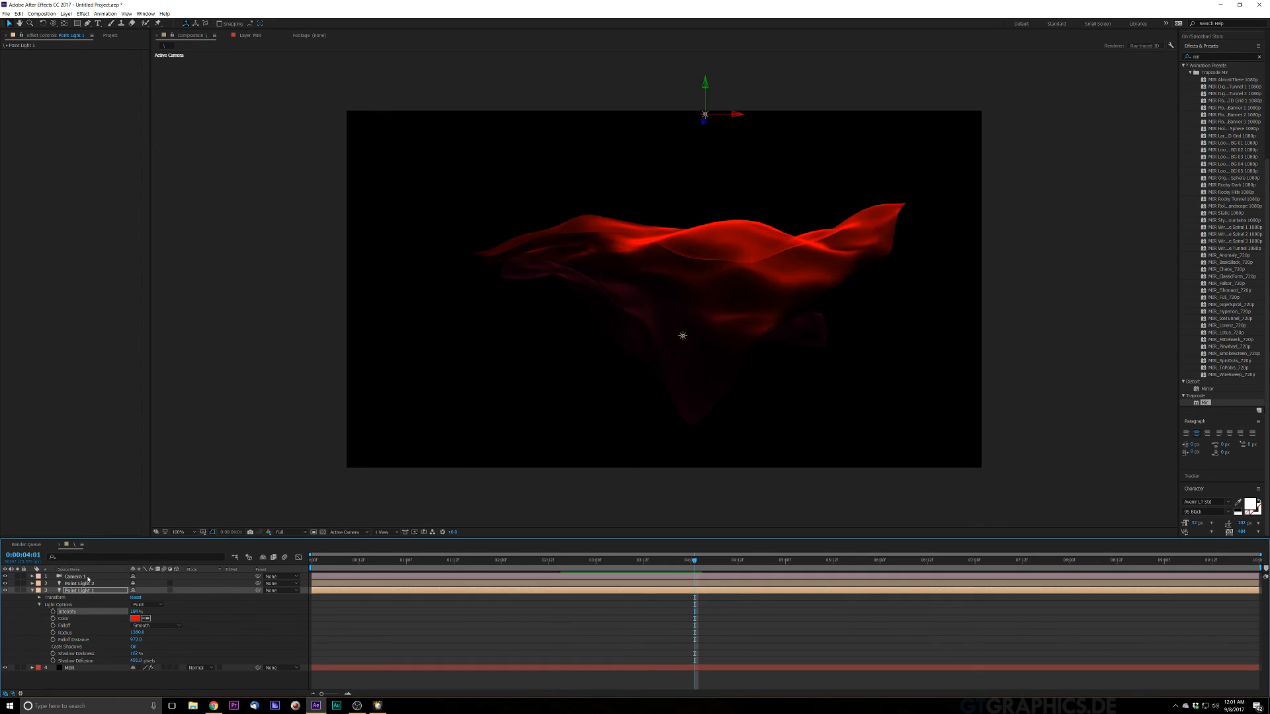
Raise the intensity of Point Light 2 to about 270% to strengthen the pink light on the mesh
click(77, 584)
click(31, 584)
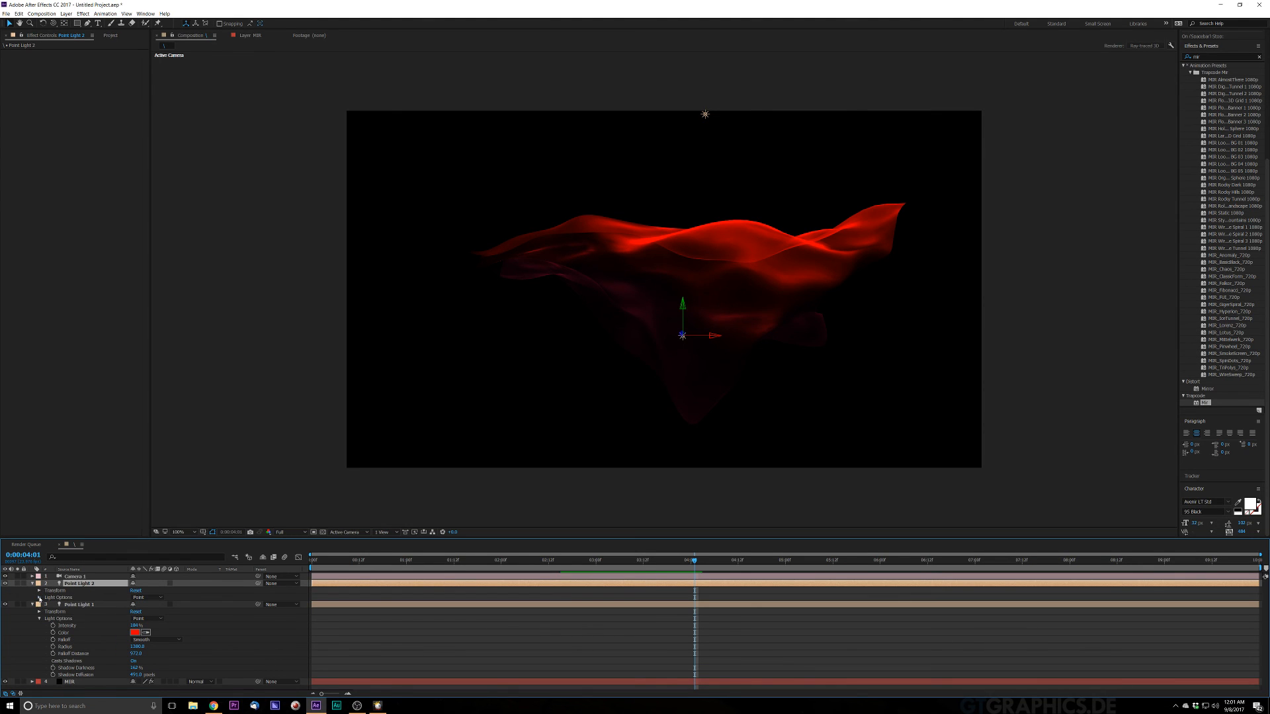
click(39, 597)
drag(135, 604, 178, 598)
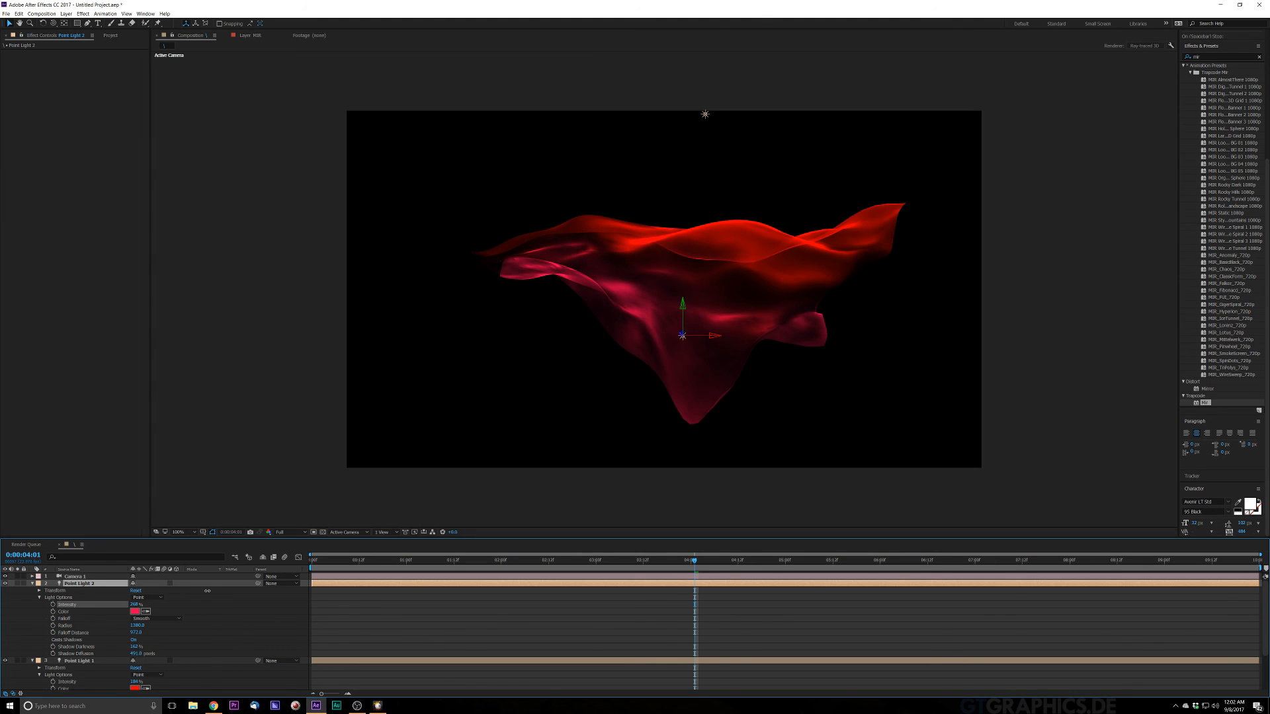
drag(206, 590, 208, 590)
Play the looping mesh animation to review the combined red and pink lighting
key(space)
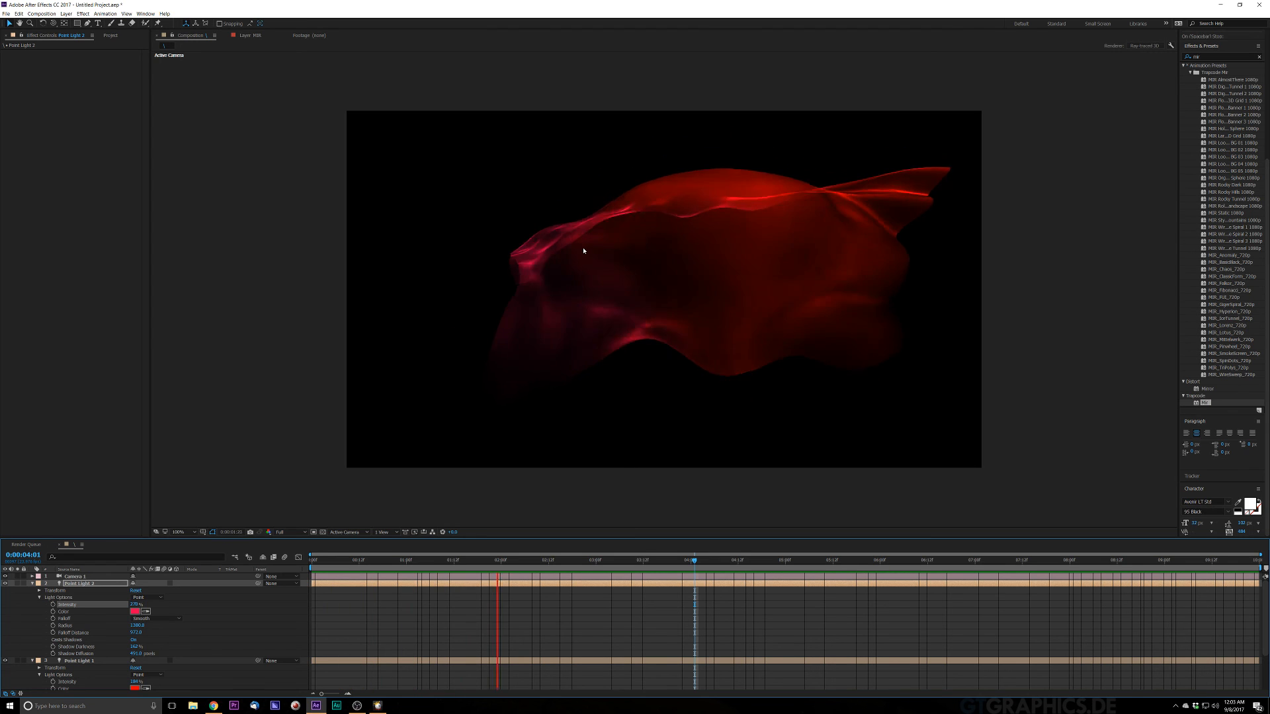
key(space)
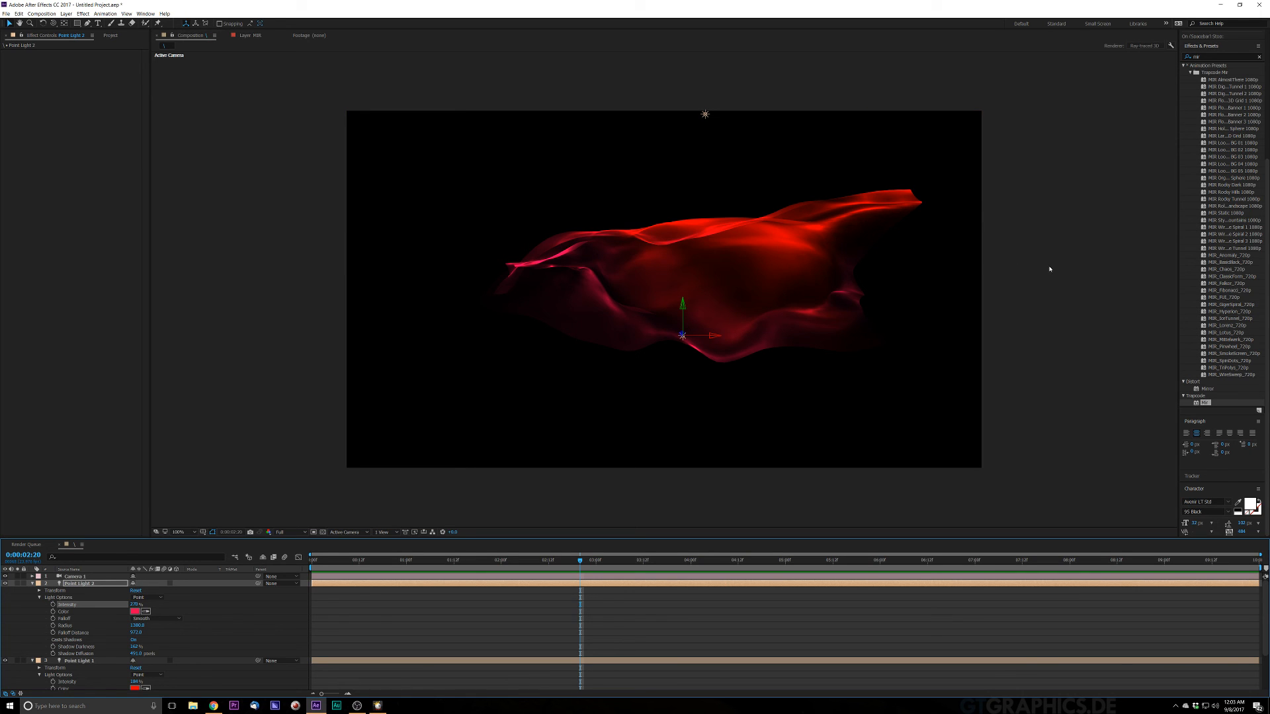
key(space)
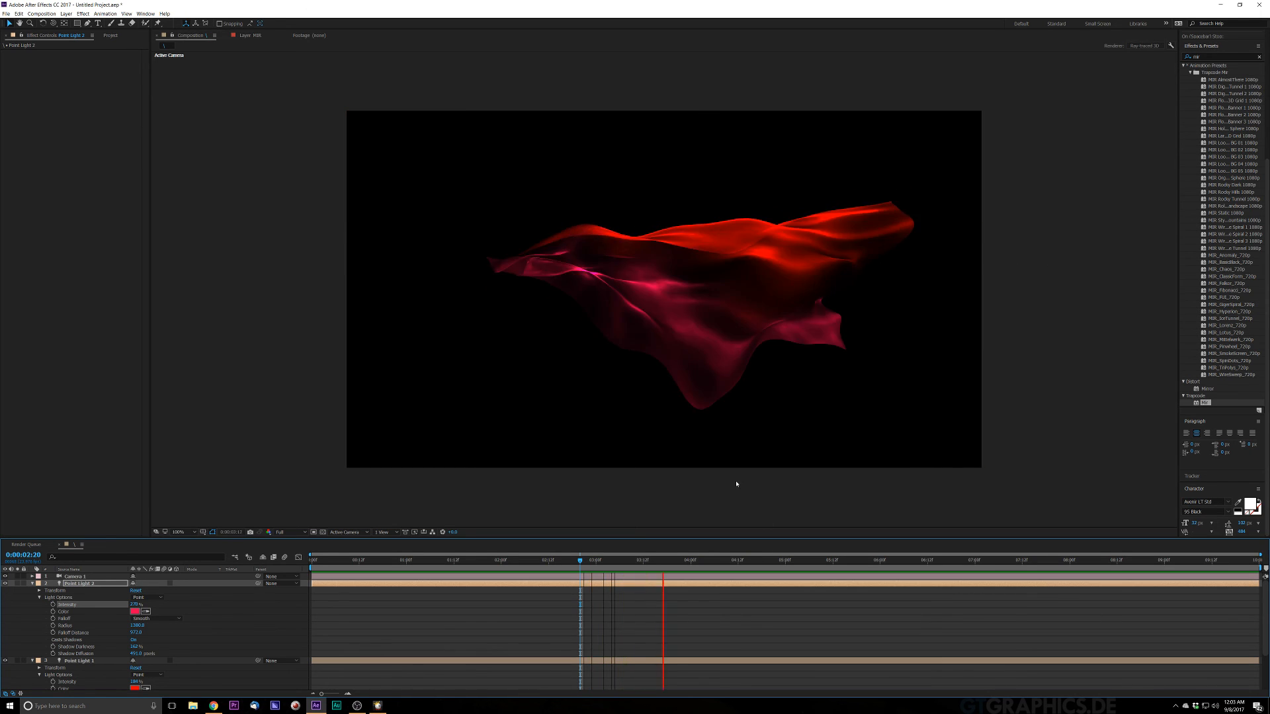